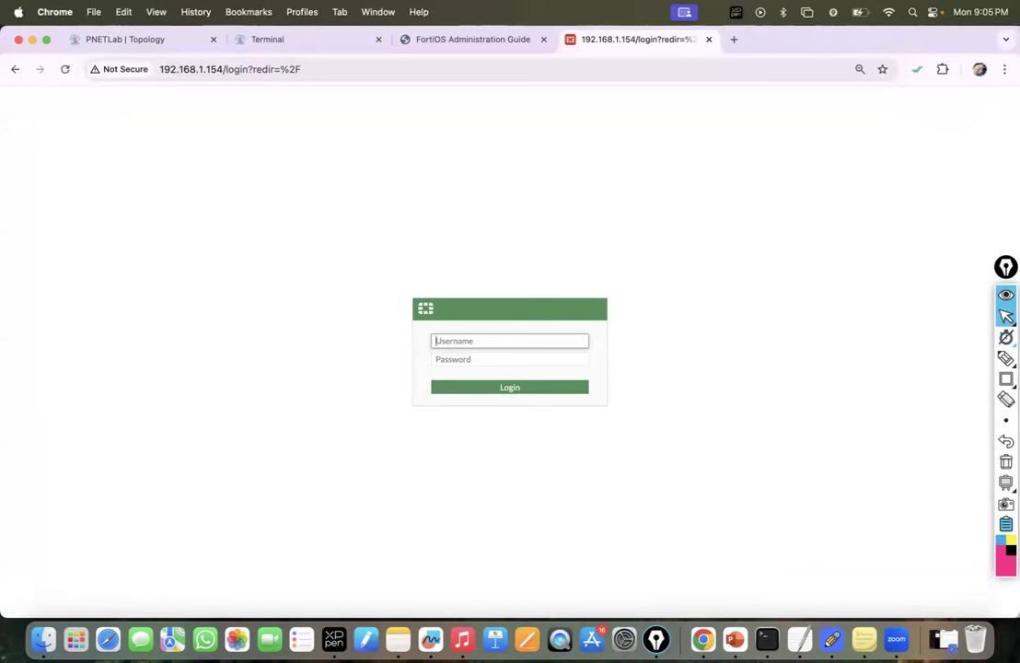
# Step: Log in to the FortiGate with the admin username and password, postpone the setup, and dismiss the FortiOS 7.0.0 overview
pyautogui.press('Tab')
pyautogui.write('••min')
pyautogui.press('Return')
pyautogui.click(625, 266)
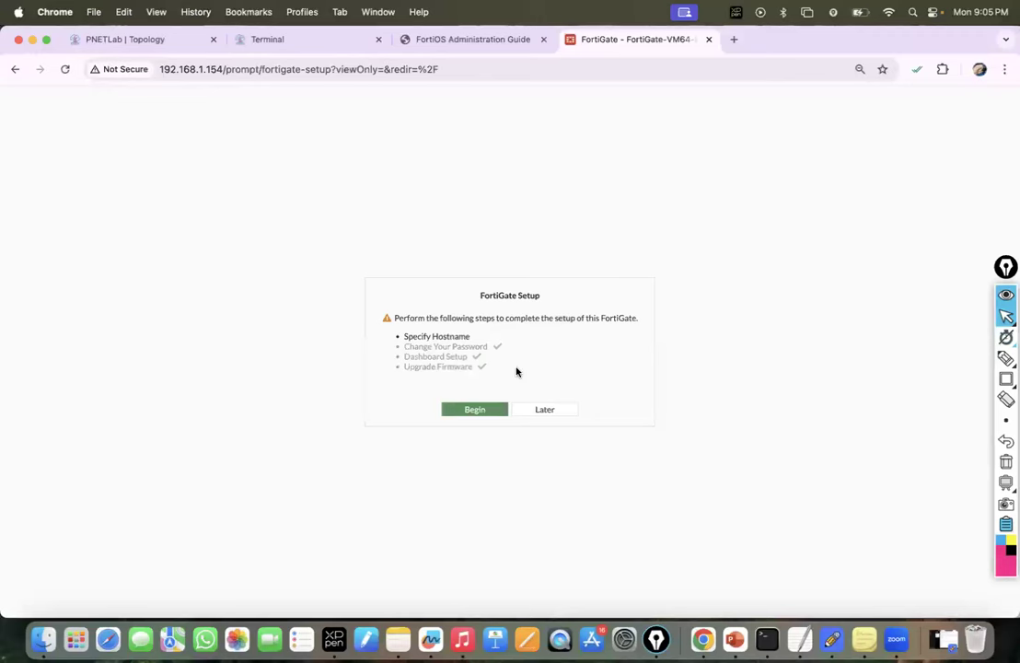
pyautogui.click(540, 410)
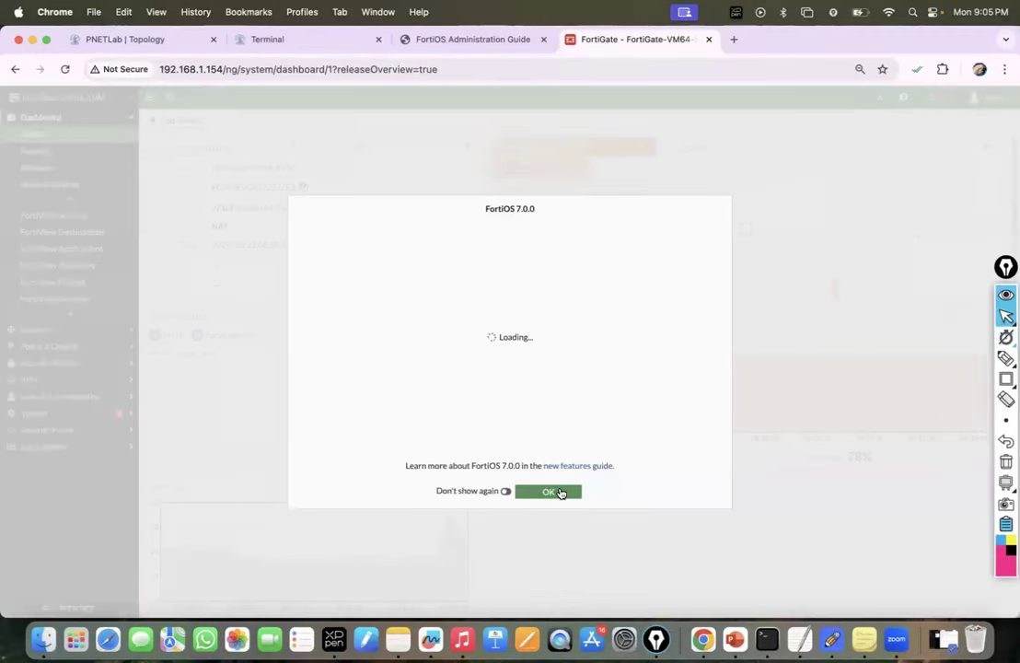
pyautogui.click(558, 490)
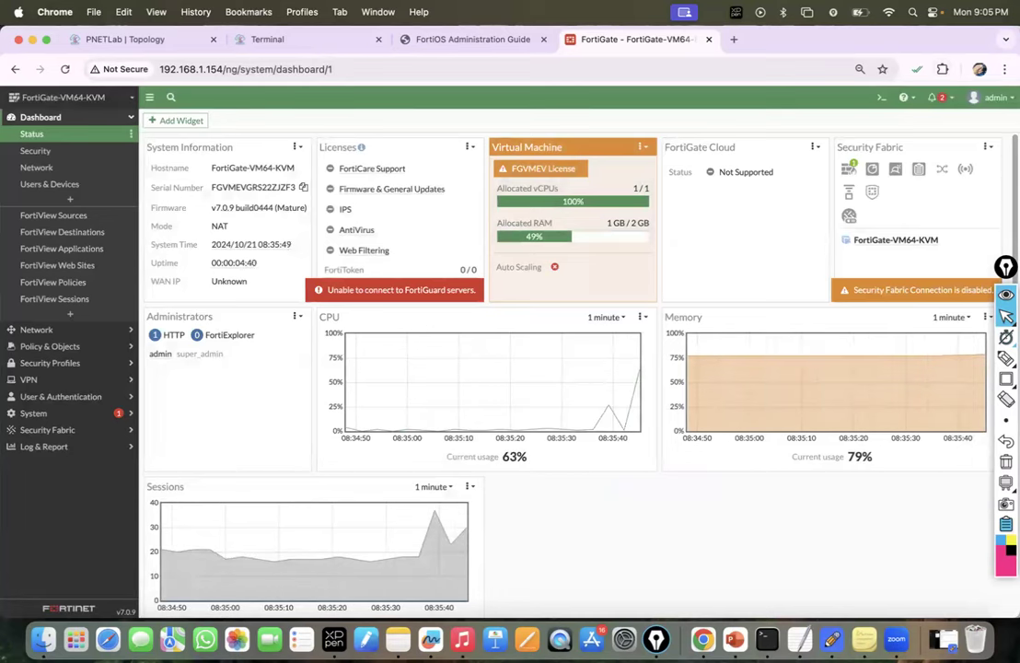
# Step: Disable the AntiVirus and Web Filter profiles in the LAN Trust to WAN firewall policy and save it
pyautogui.click(64, 365)
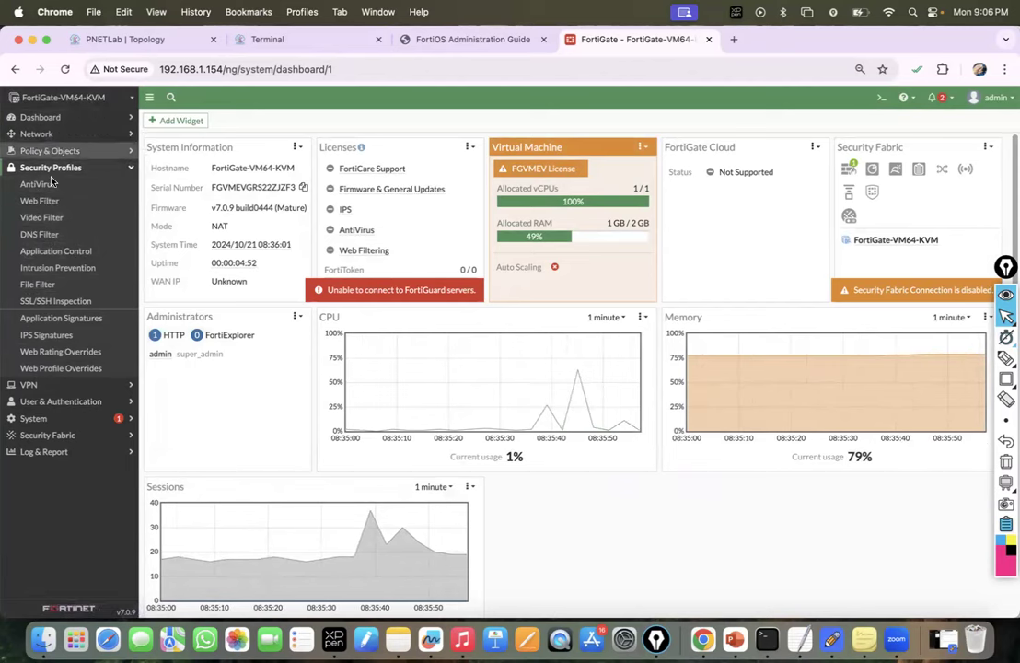
pyautogui.click(51, 152)
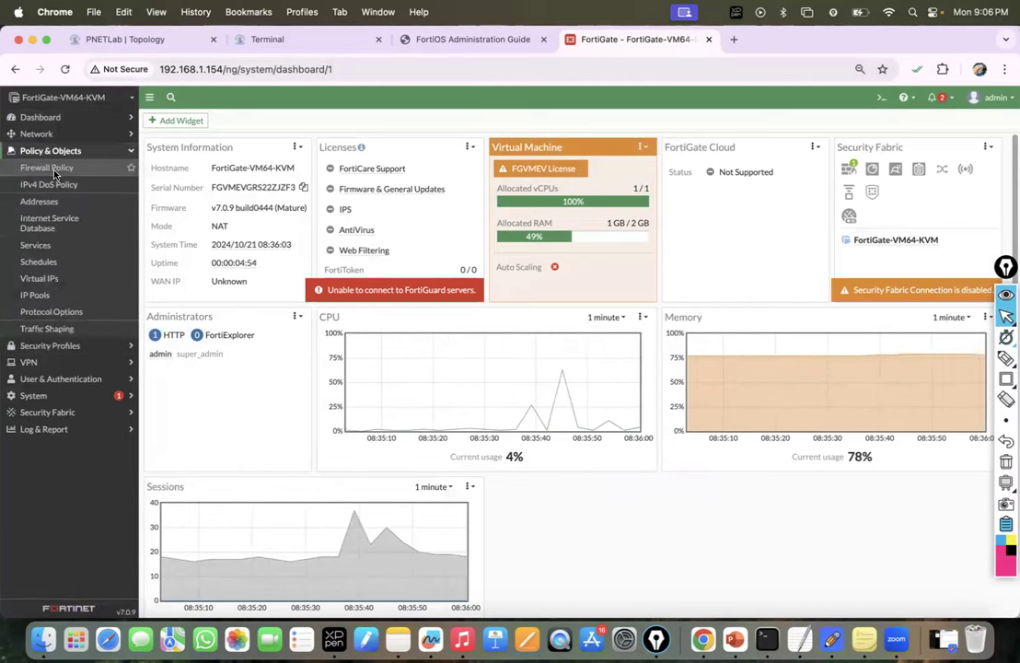
pyautogui.click(58, 170)
pyautogui.click(197, 181)
pyautogui.doubleClick(197, 180)
pyautogui.scroll(-5, 210, 416)
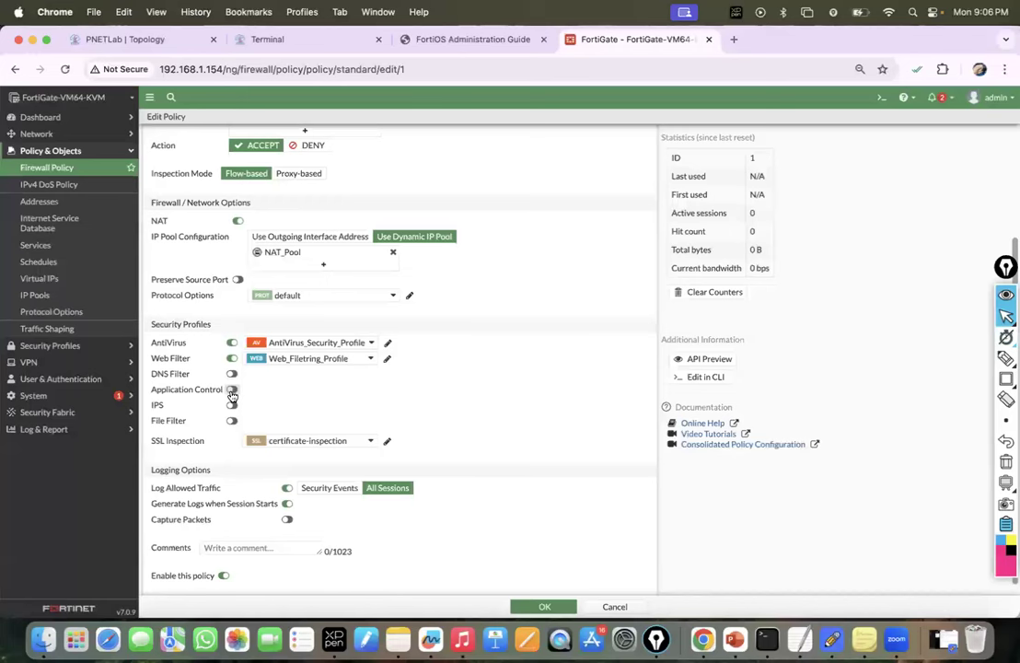
pyautogui.click(233, 344)
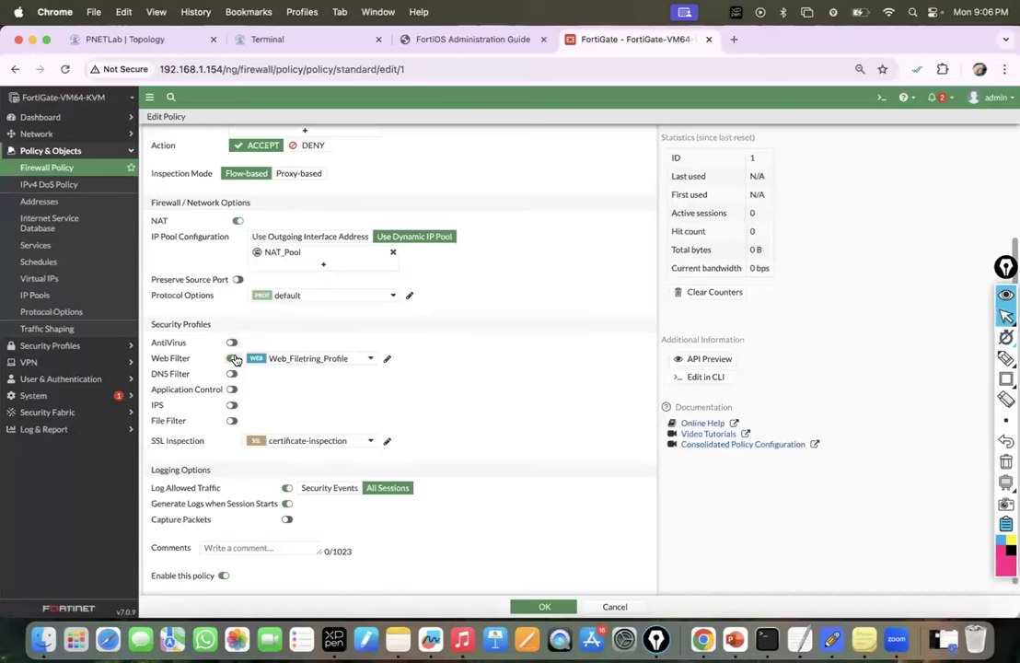
pyautogui.click(233, 359)
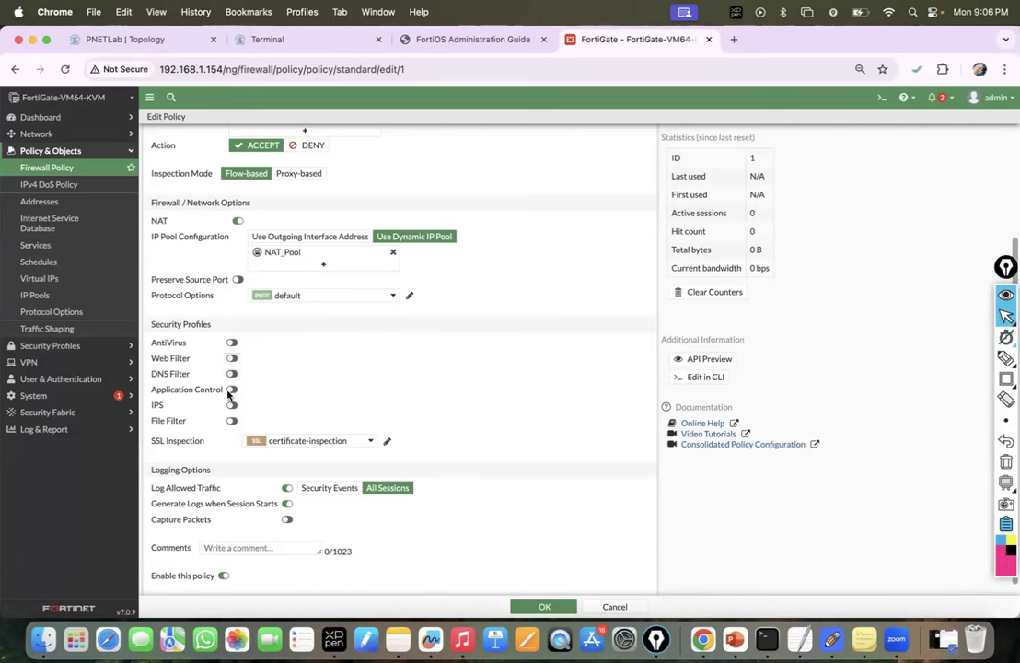
pyautogui.click(531, 607)
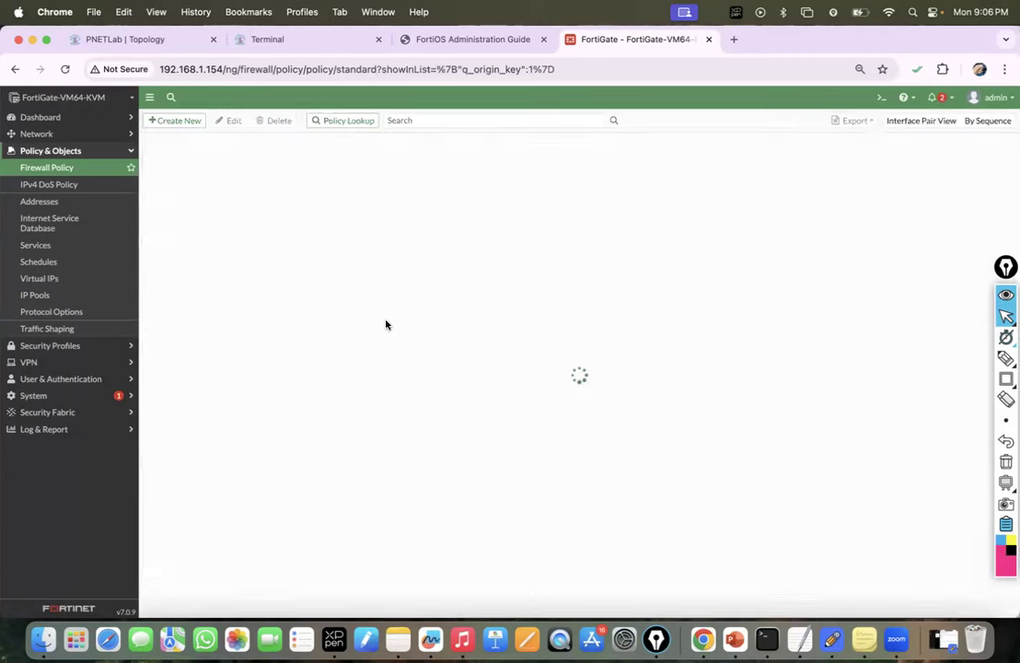
# Step: Reopen the LAN Trust to WAN Policy, review its interface, NAT and security profile settings, and return to the policy list
pyautogui.doubleClick(211, 186)
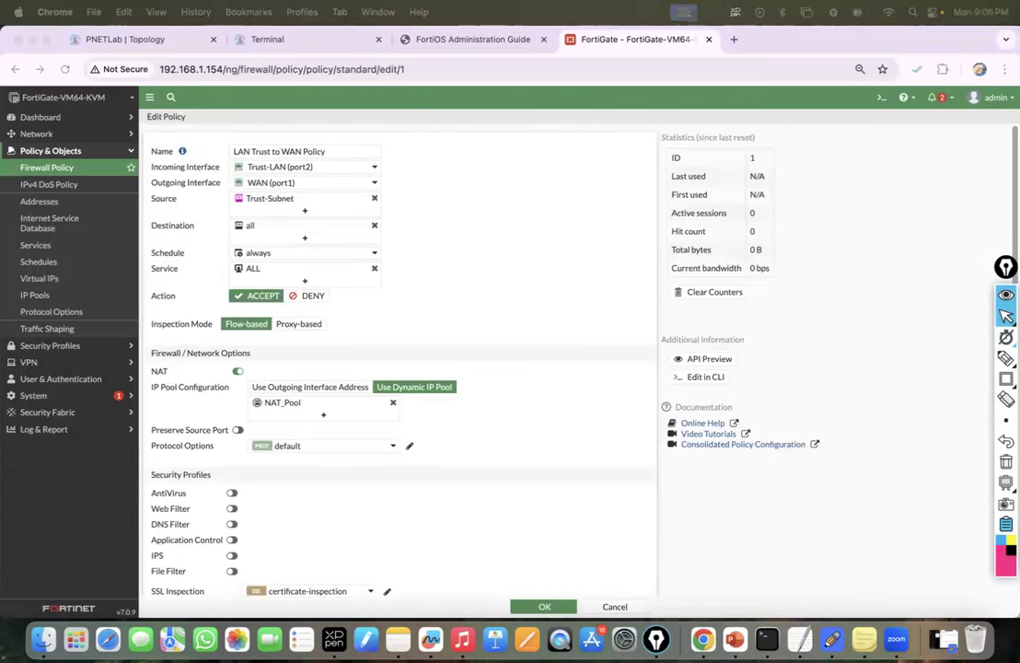
pyautogui.click(1006, 317)
pyautogui.moveTo(1006, 317)
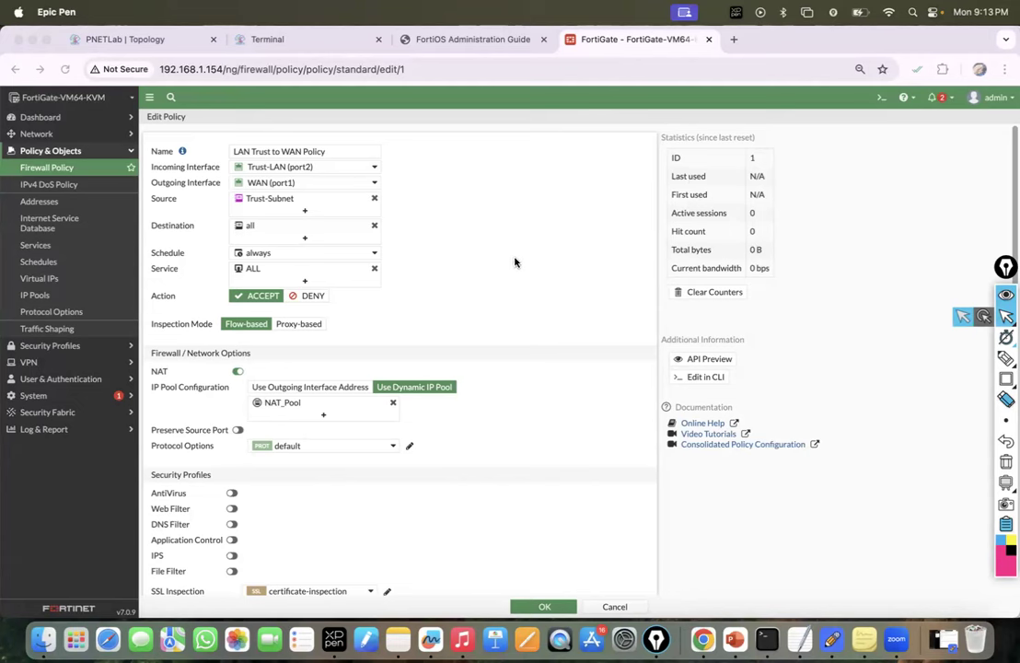
pyautogui.click(562, 603)
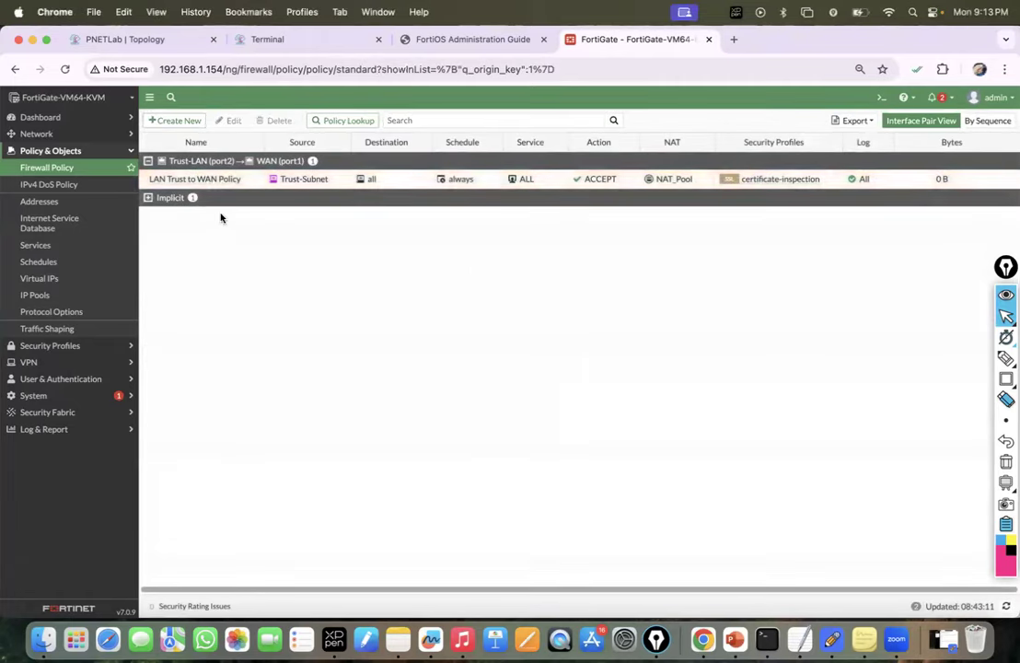
# Step: Open the USER node's console from the PNETLab topology, and stop and restart the node
pyautogui.click(161, 40)
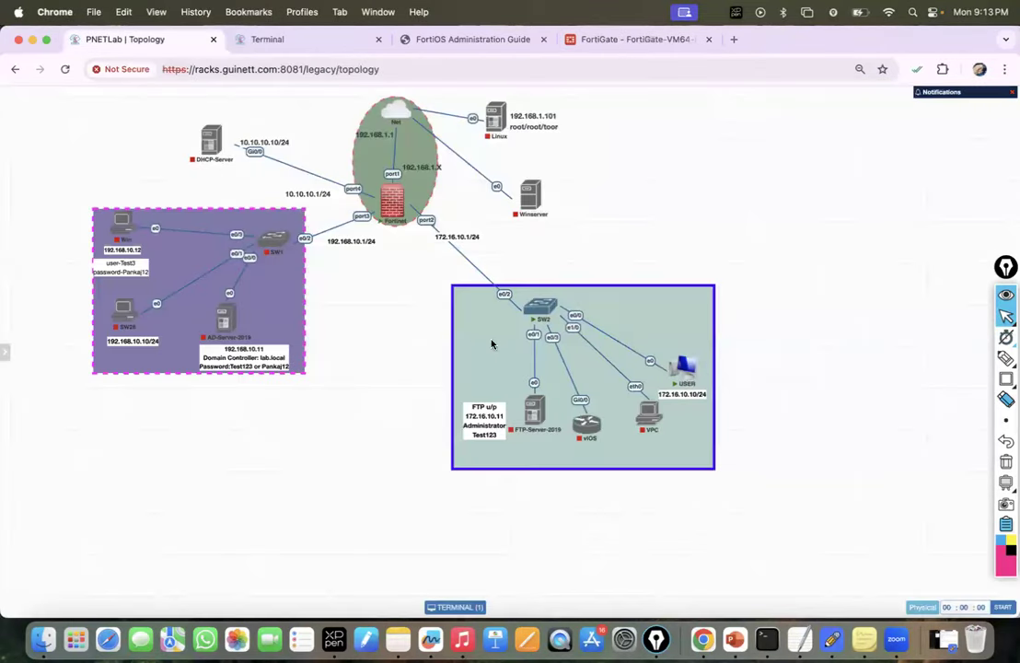
pyautogui.click(682, 366)
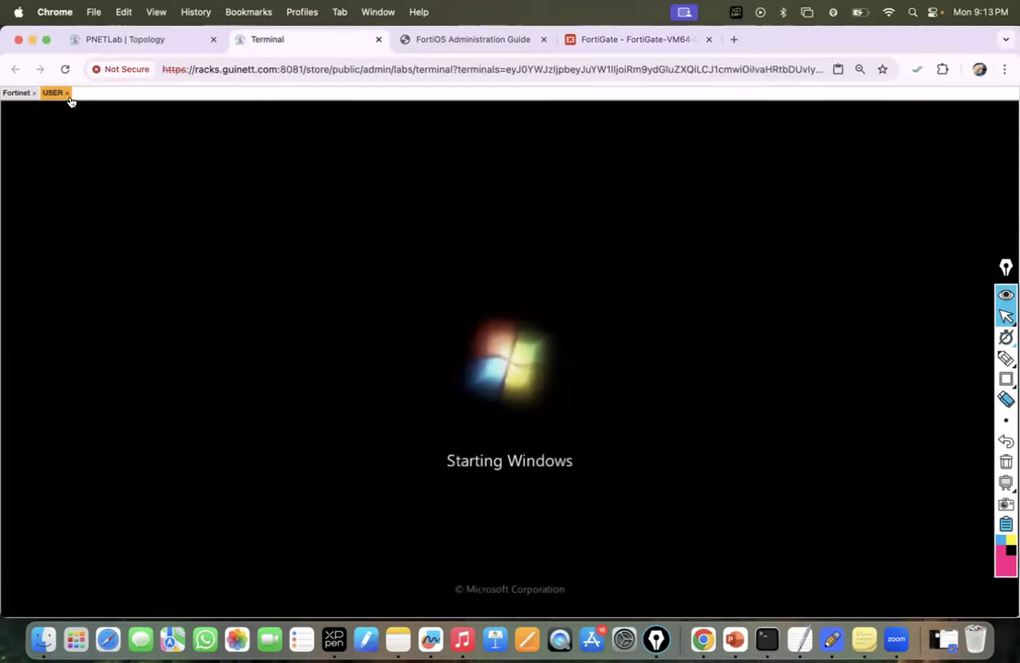
pyautogui.click(127, 39)
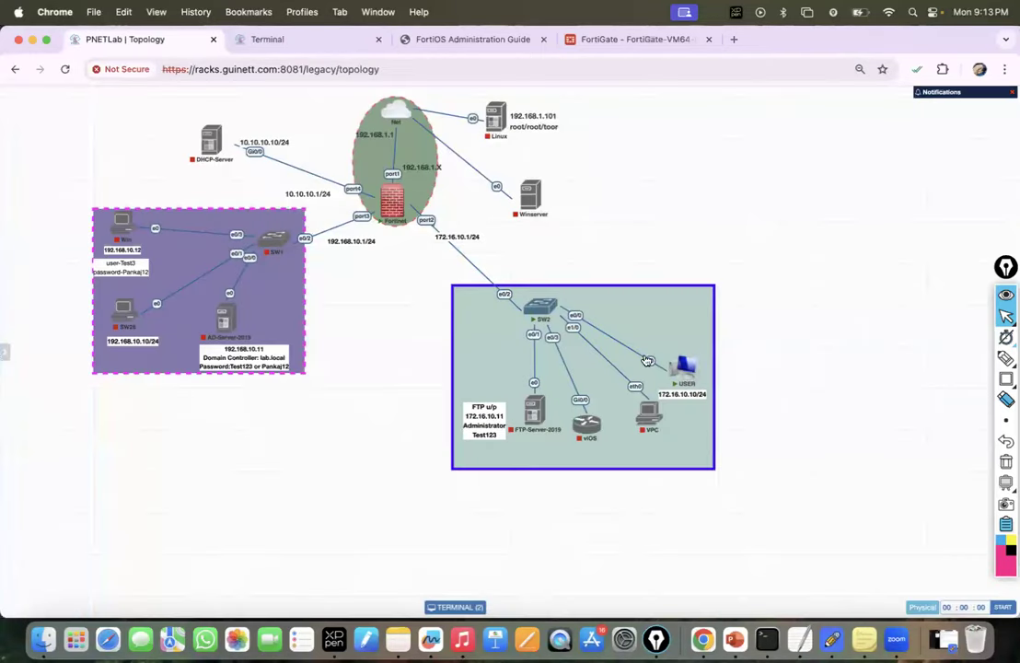
pyautogui.rightClick(687, 363)
pyautogui.click(715, 400)
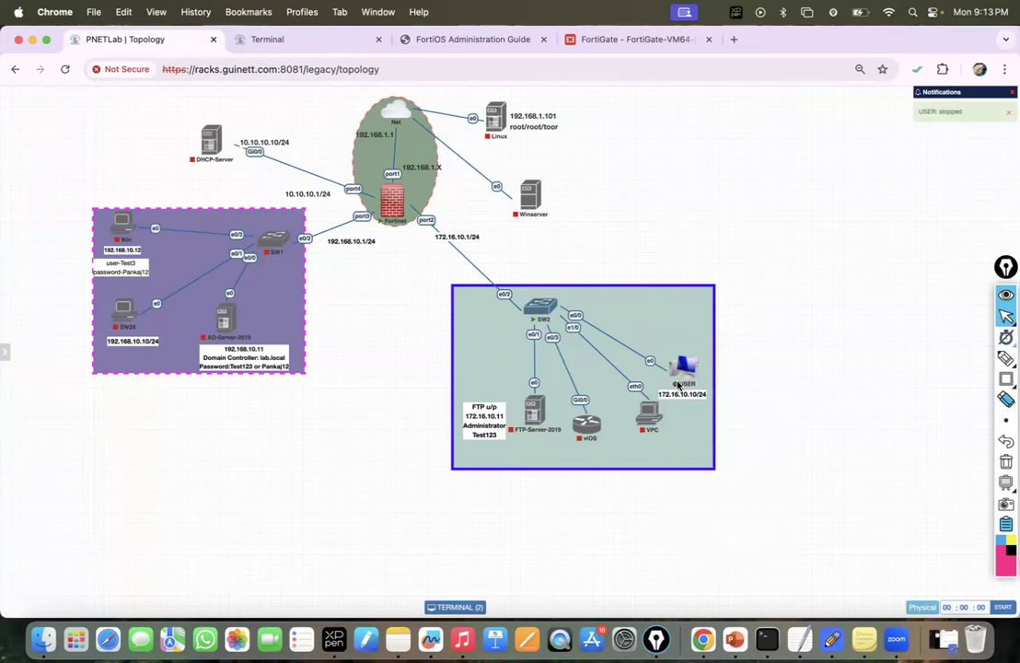
# Step: Reconnect to the USER console and choose to start Windows normally
pyautogui.click(304, 42)
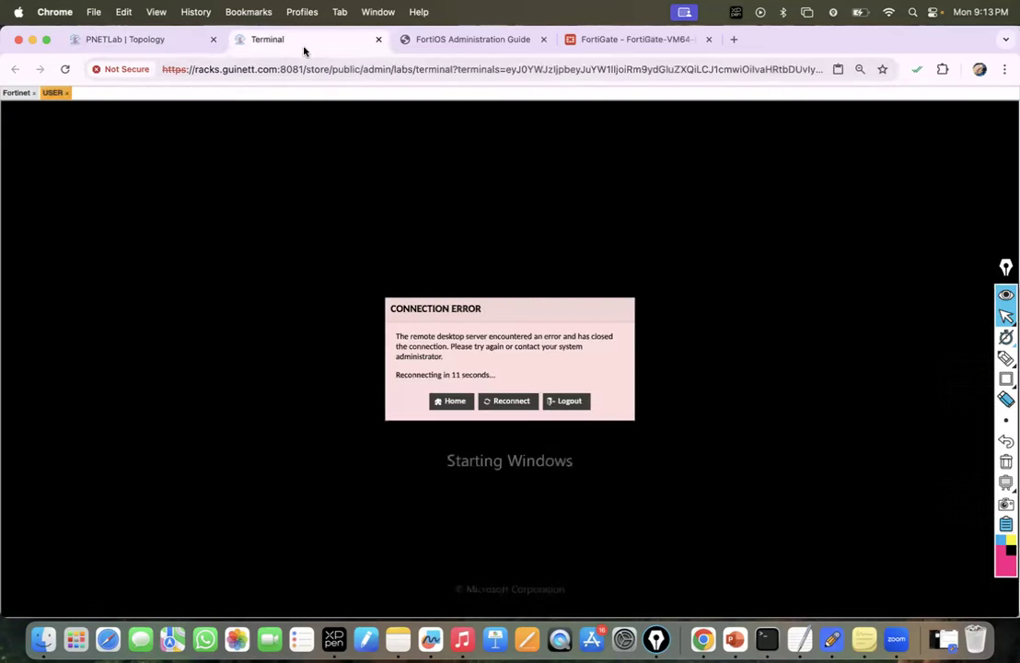
pyautogui.click(504, 408)
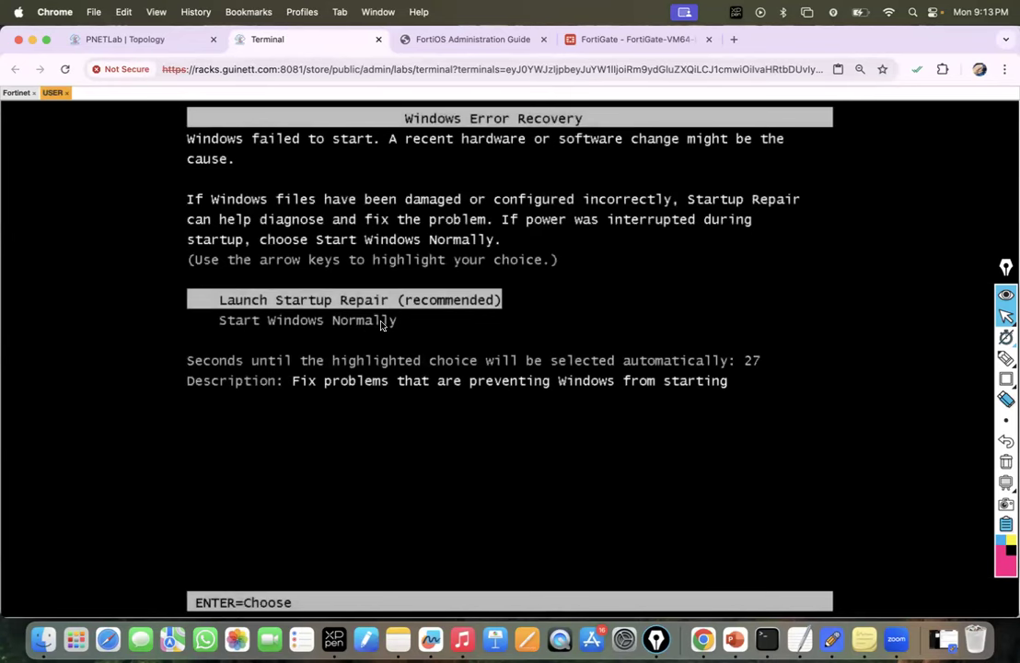
pyautogui.press('Down')
pyautogui.press('Return')
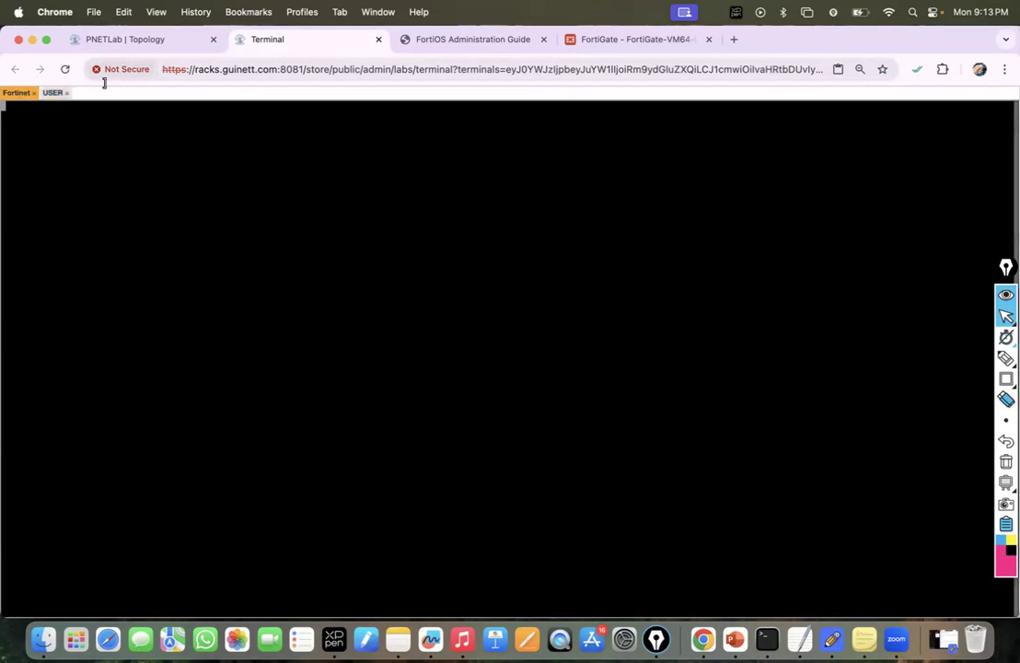
# Step: Bring up the login prompt in the Fortinet console and check the USER machine's Windows startup
pyautogui.press('Return')
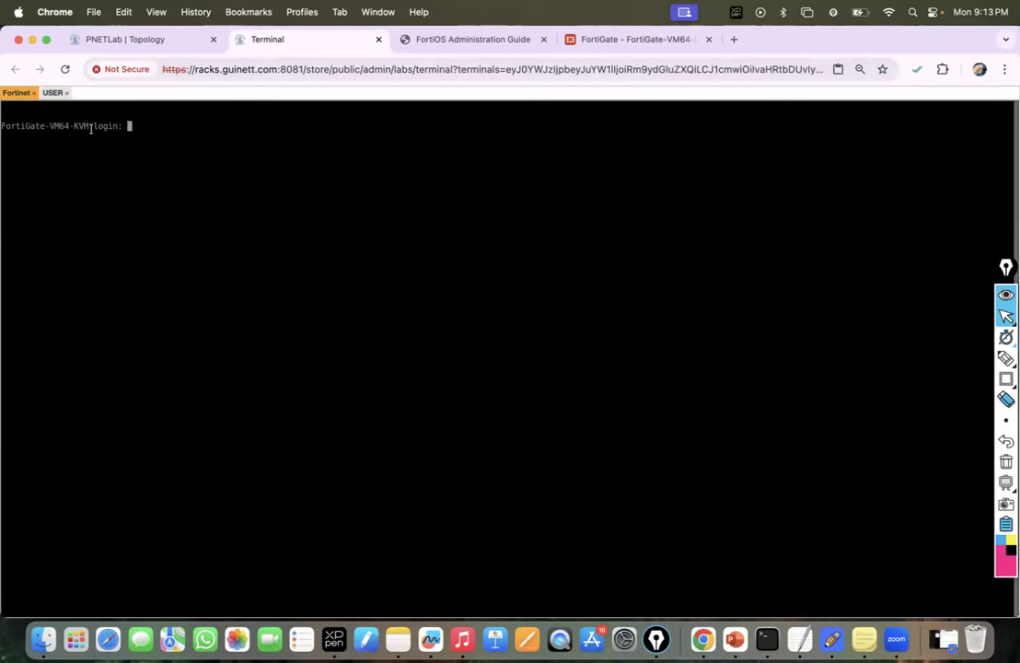
pyautogui.click(55, 92)
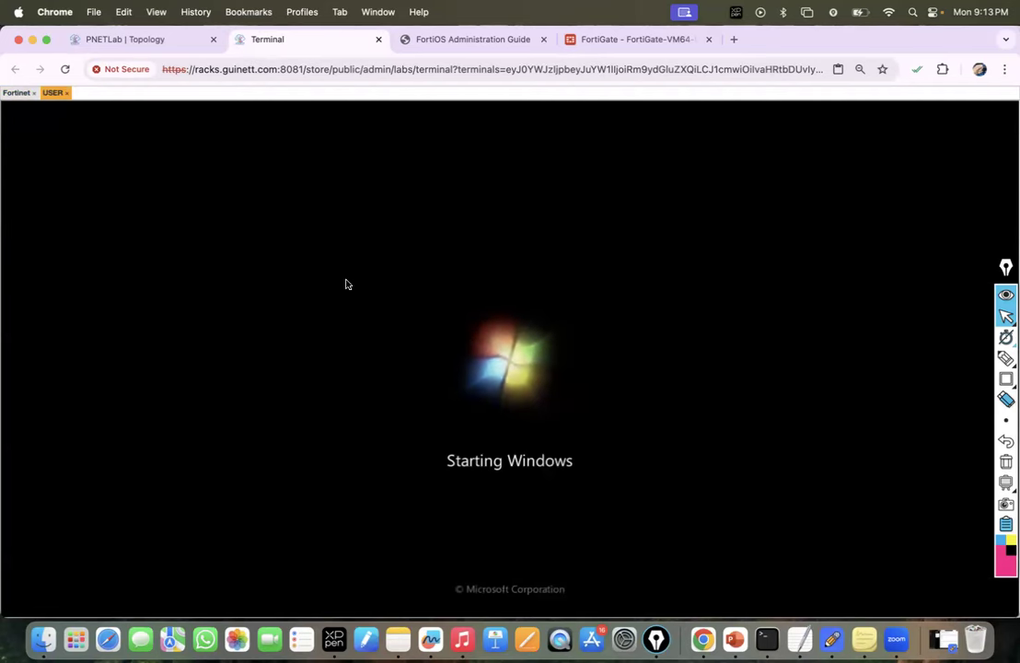
pyautogui.click(122, 43)
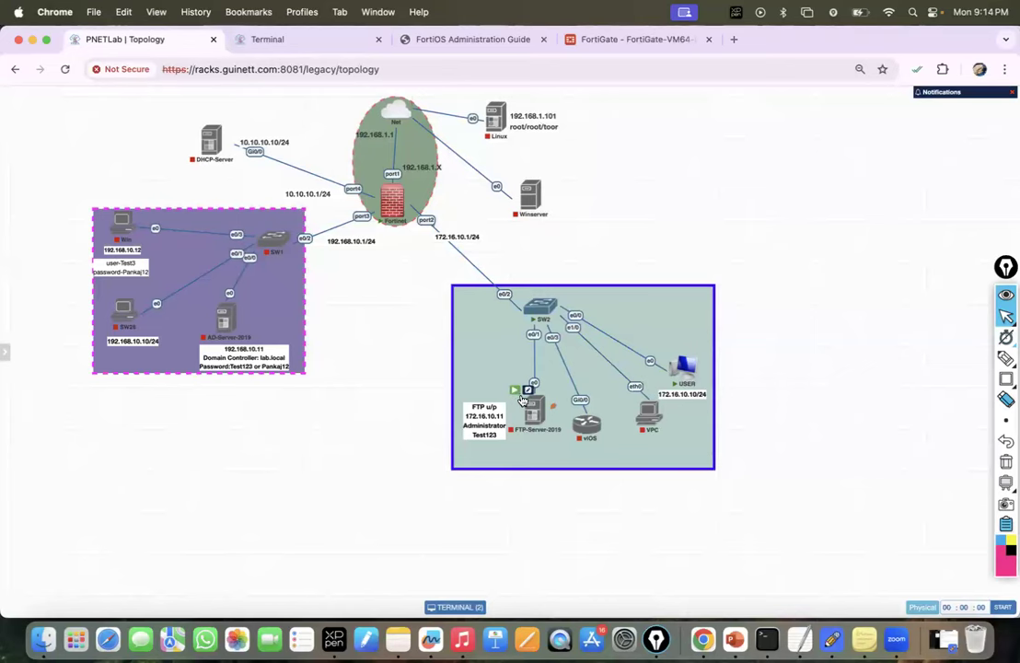
pyautogui.click(298, 42)
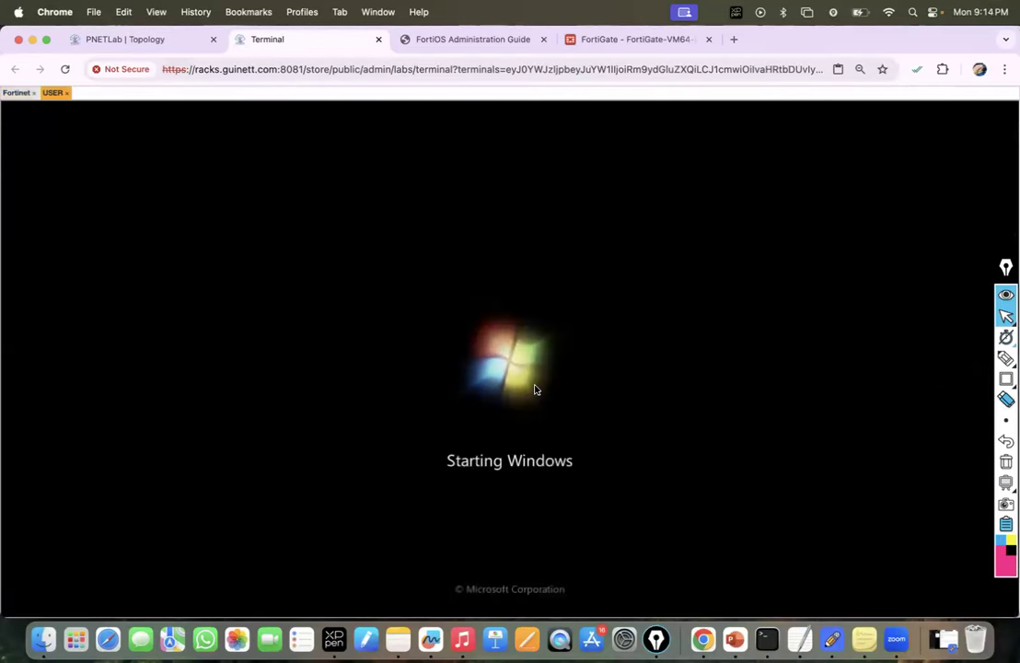
# Step: Add one Windows node with the win-7ultimate image to the empty area beside the topology and start it
pyautogui.click(146, 39)
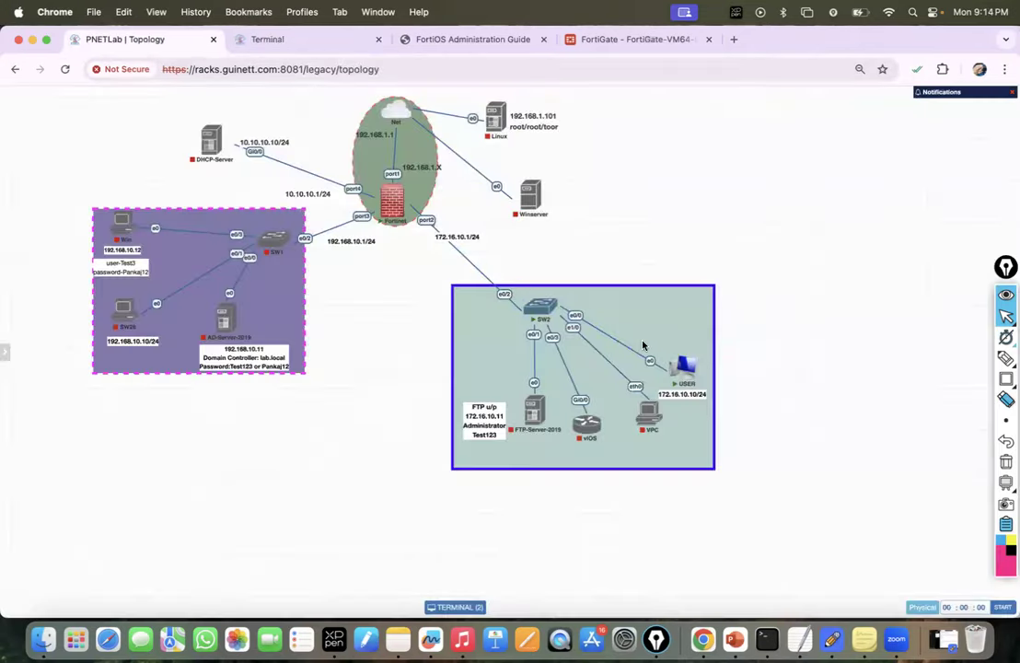
pyautogui.rightClick(751, 267)
pyautogui.click(781, 287)
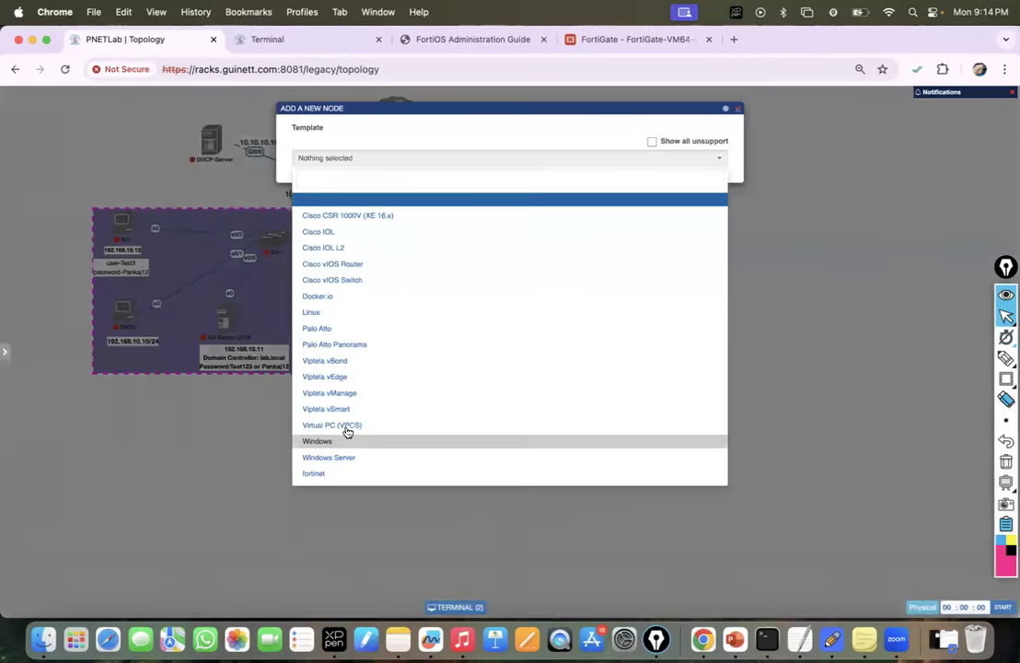
pyautogui.click(336, 451)
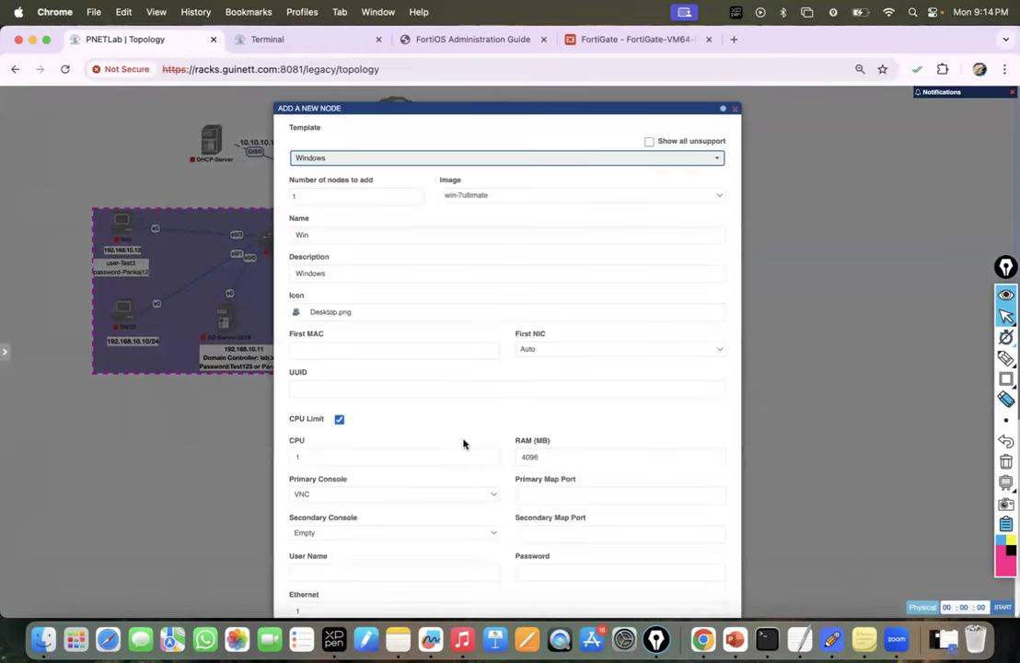
pyautogui.scroll(-5, 459, 566)
pyautogui.click(486, 585)
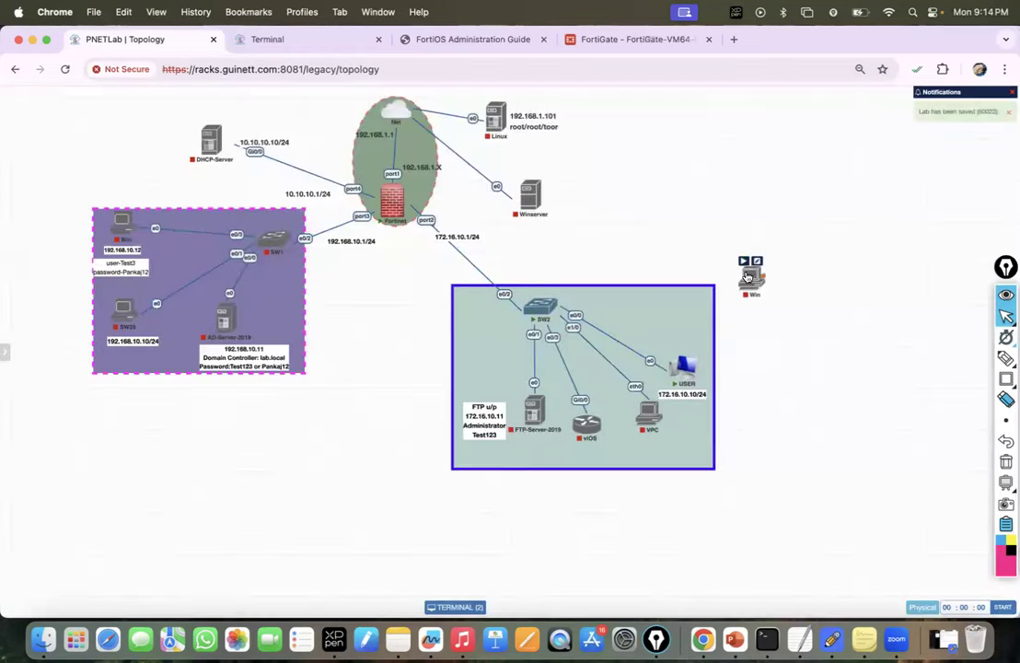
pyautogui.click(259, 40)
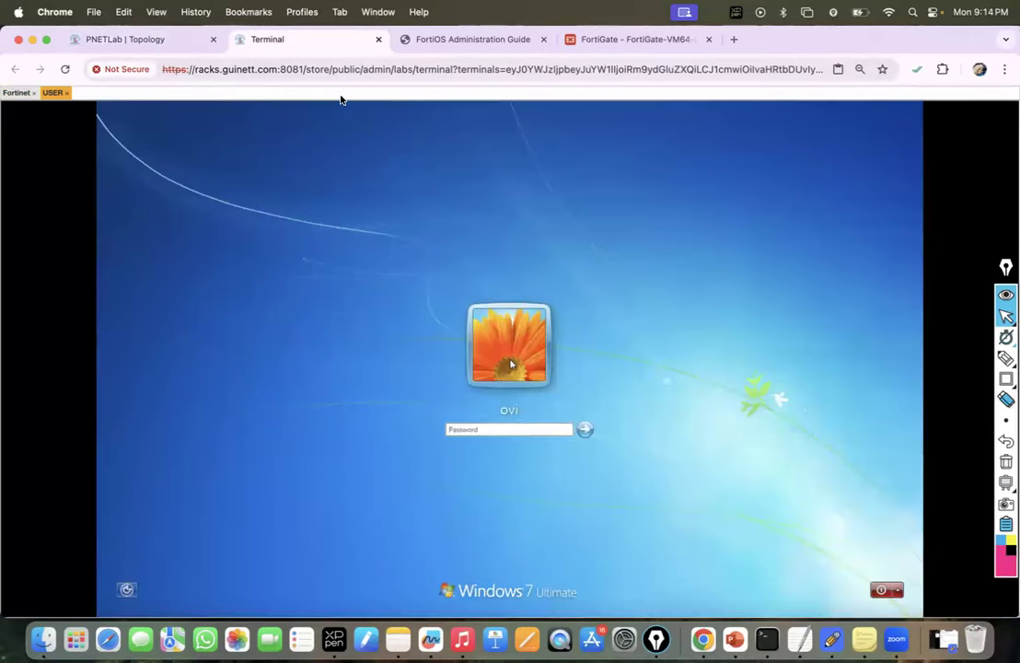
# Step: Stop the newly added Win node and delete it from the topology
pyautogui.click(138, 42)
pyautogui.rightClick(748, 289)
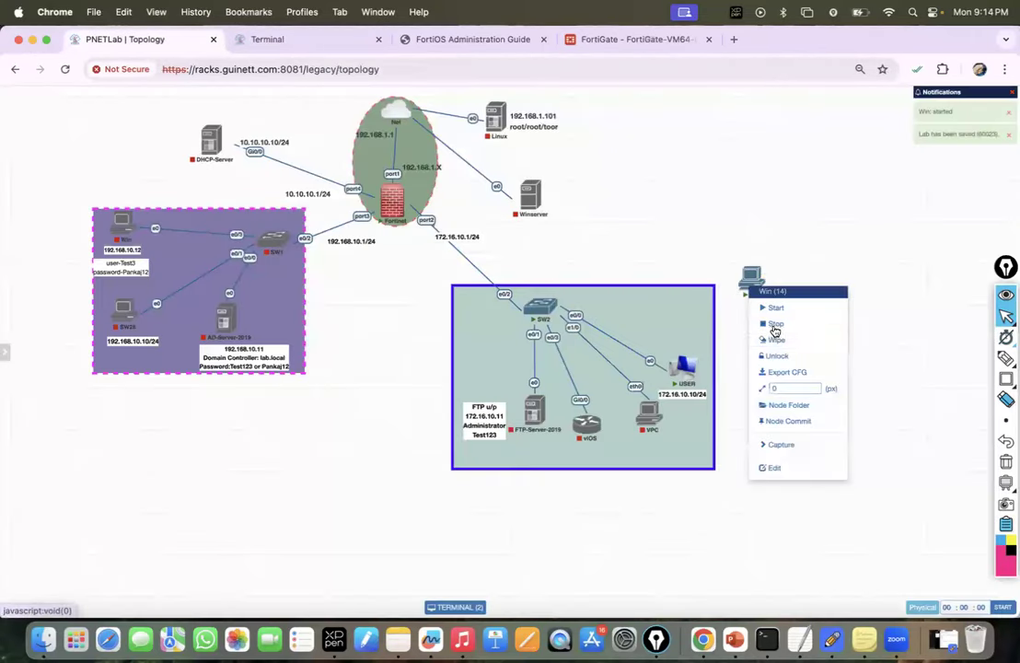
pyautogui.click(775, 327)
pyautogui.rightClick(752, 293)
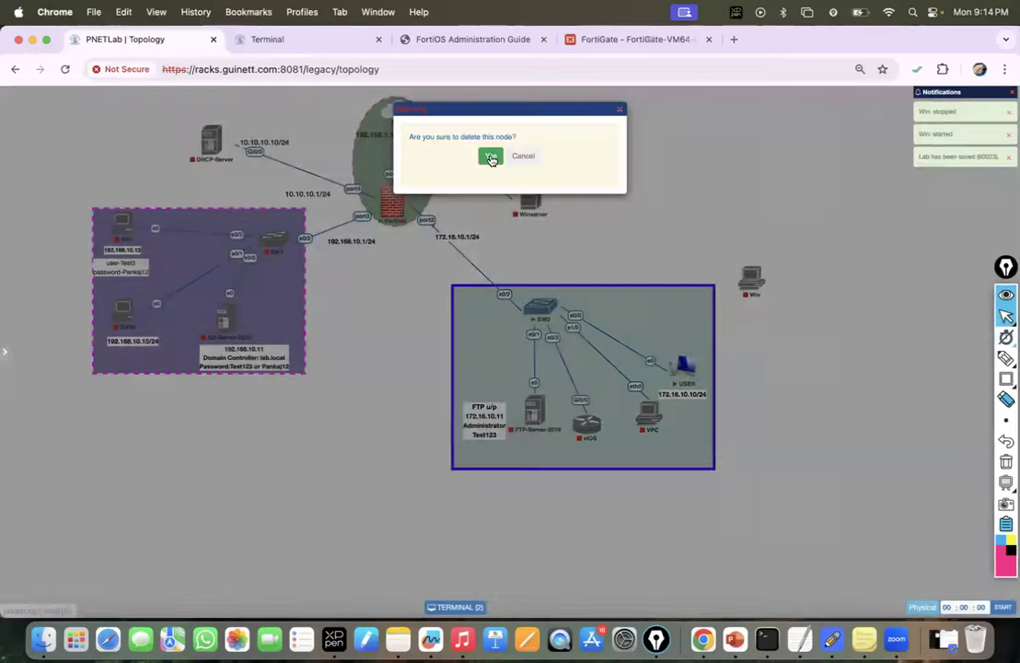
pyautogui.click(490, 156)
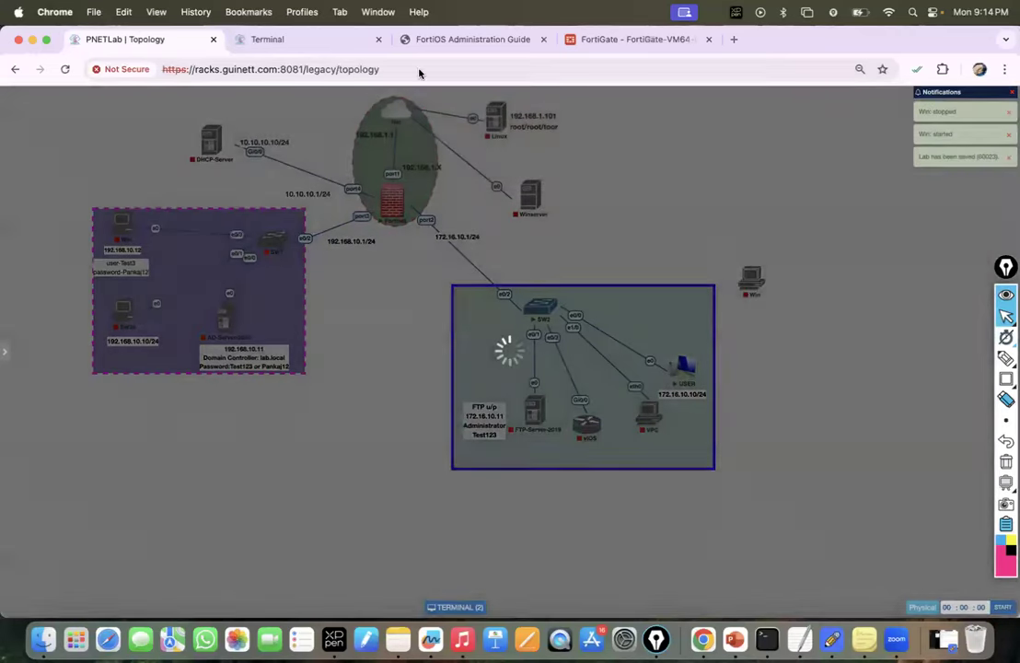
# Step: Sign in to Windows on the USER machine with the account password
pyautogui.click(313, 46)
pyautogui.write('P')
pyautogui.click(586, 428)
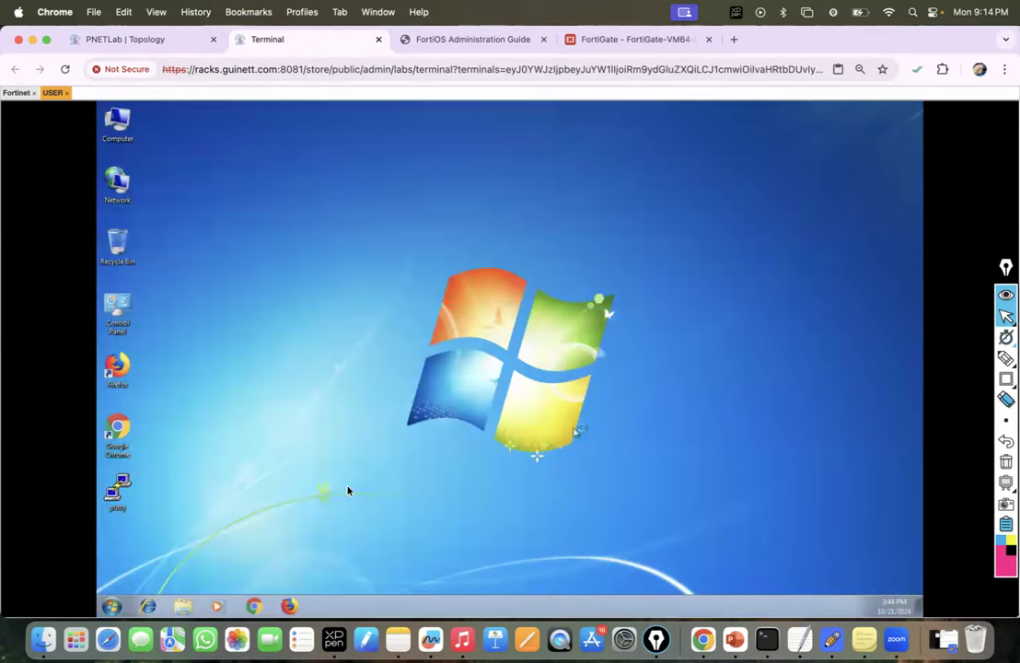
# Step: Find cmd on the USER machine and open a command prompt
pyautogui.click(112, 606)
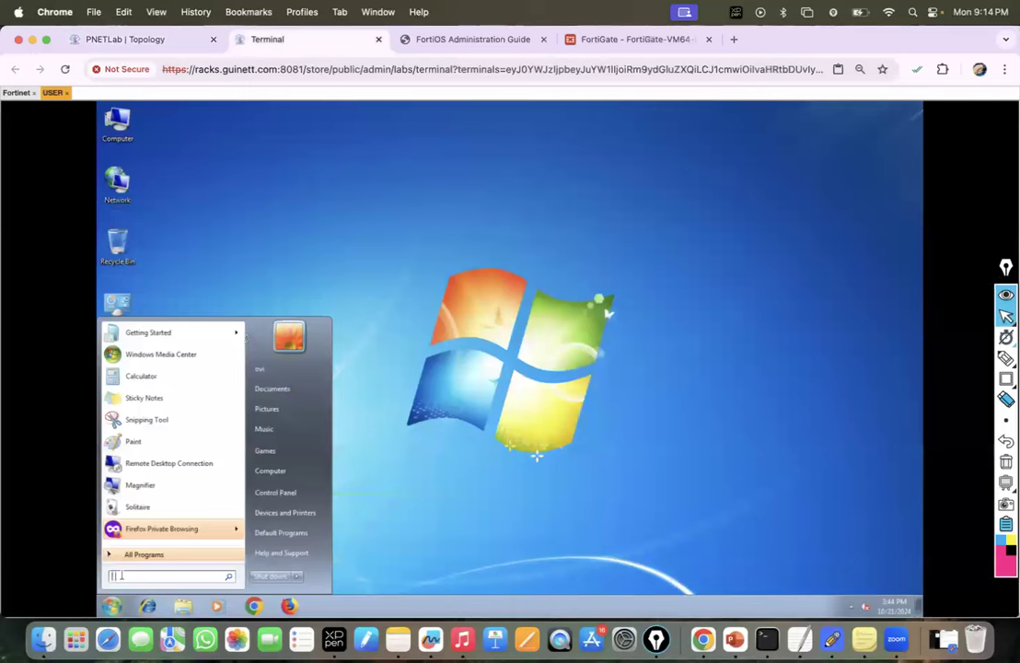
pyautogui.write('cmd')
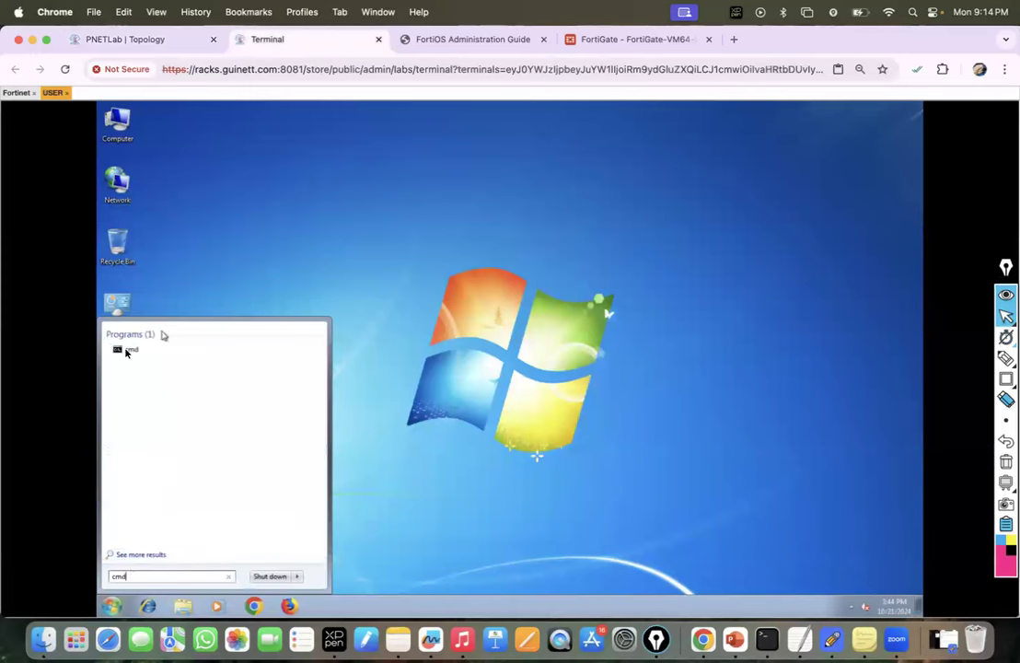
pyautogui.click(126, 351)
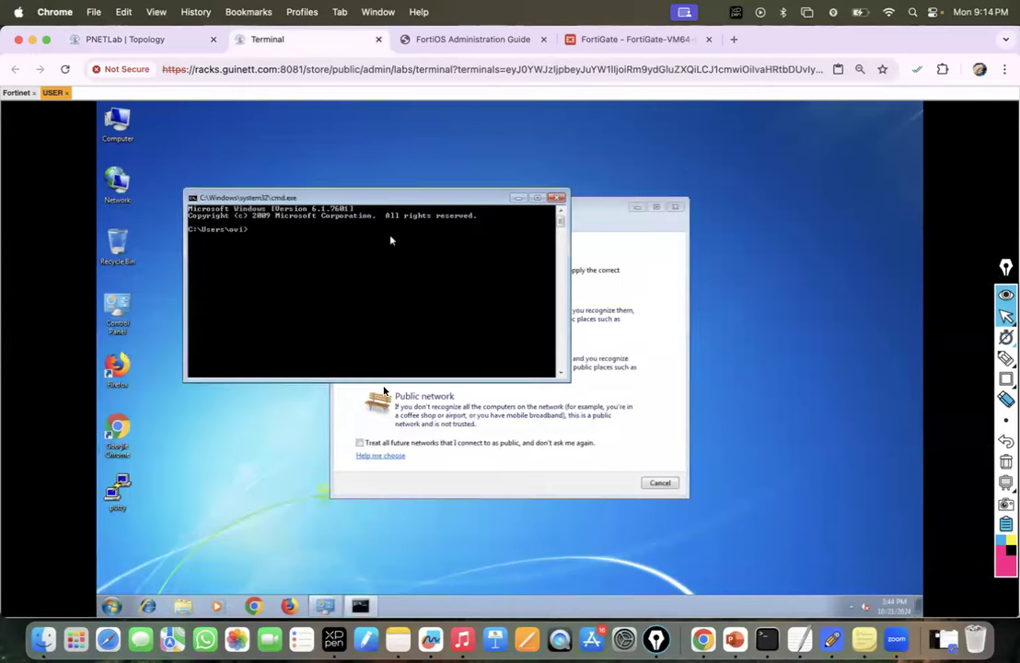
# Step: Ping facebook.com and then google.com from the USER machine's command prompt, stopping each ping after a few replies
pyautogui.write('ping facebook.com')
pyautogui.press('Return')
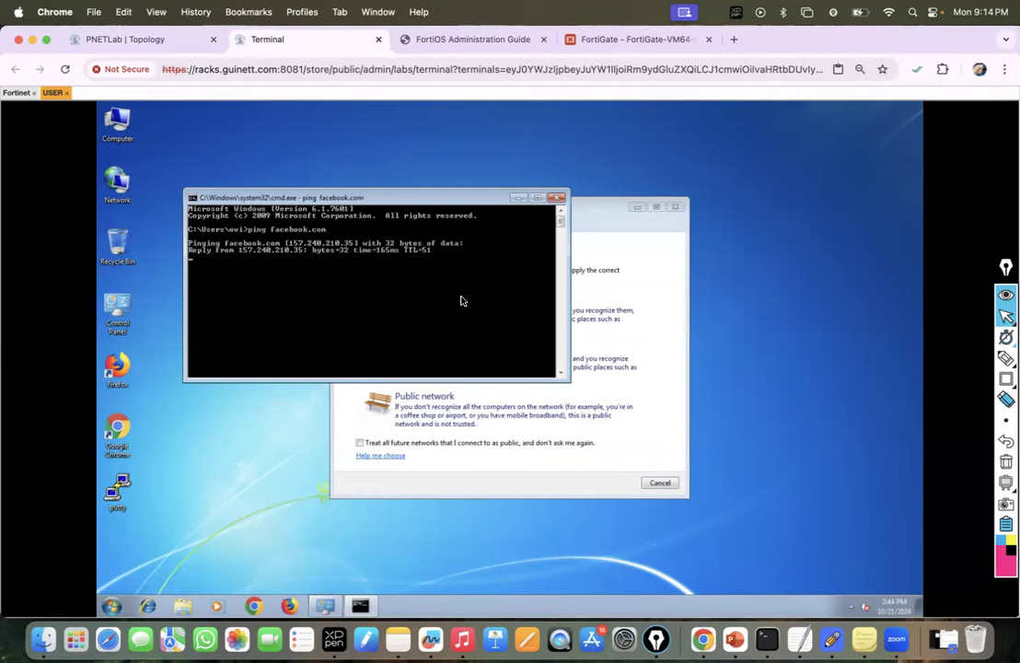
pyautogui.hotkey('ctrl', 'c')
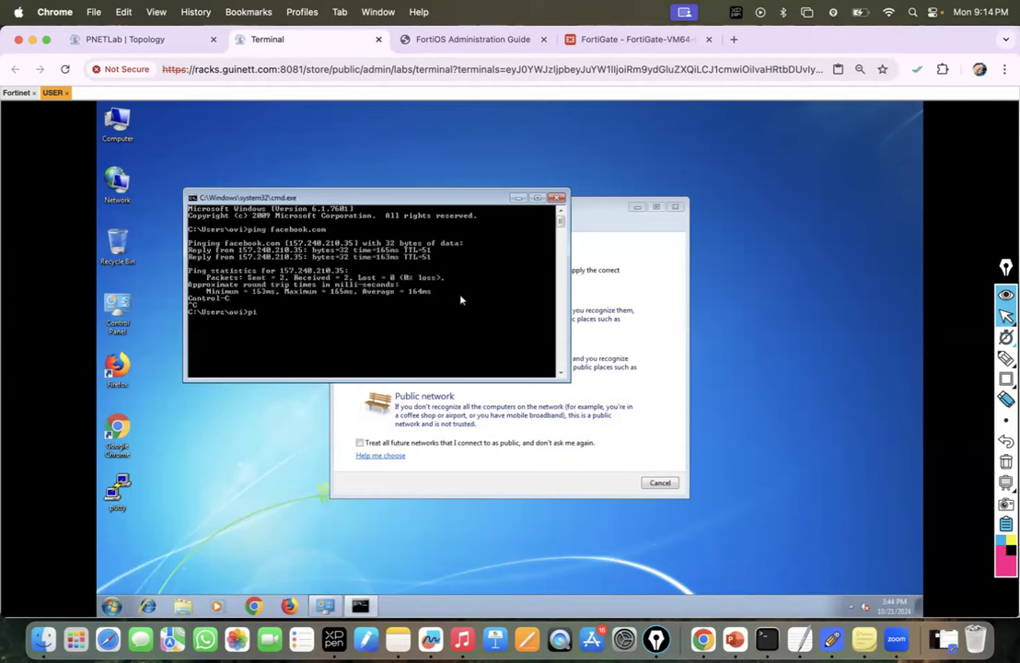
pyautogui.write('ping google.com')
pyautogui.press('Return')
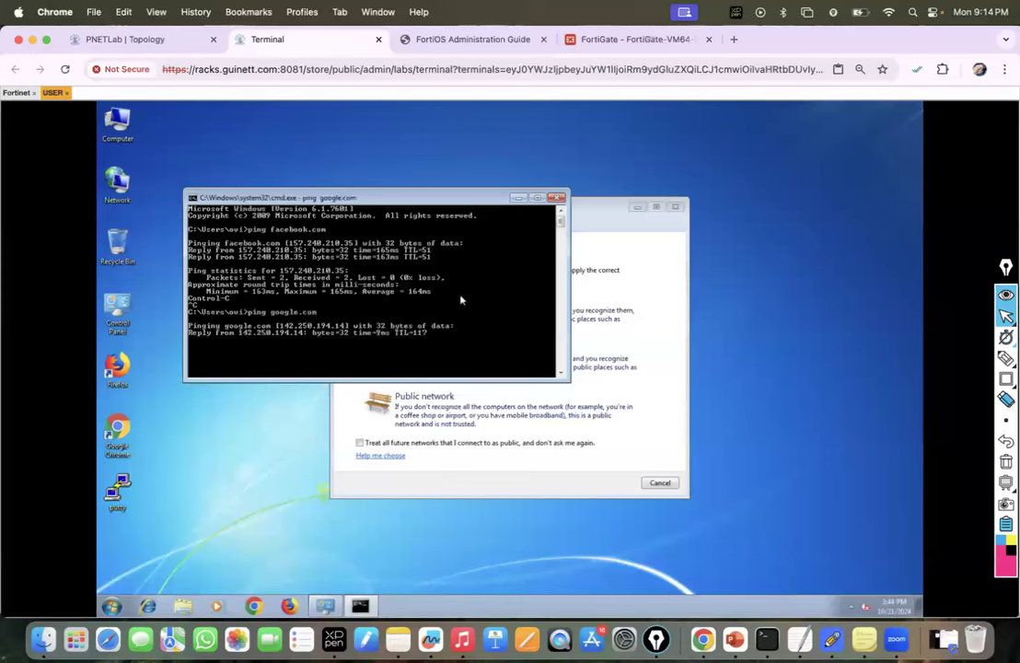
pyautogui.hotkey('ctrl', 'c')
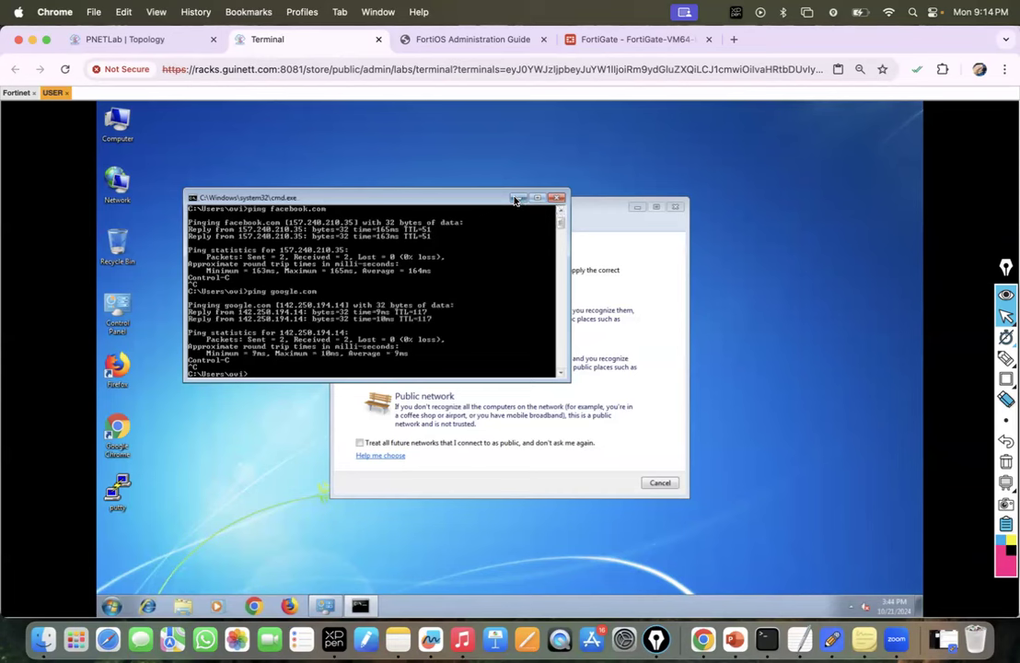
# Step: Minimize the command prompt, cancel the network location dialog, and start Chrome on the USER machine, dismissing its restore and update notices
pyautogui.click(520, 199)
pyautogui.click(660, 484)
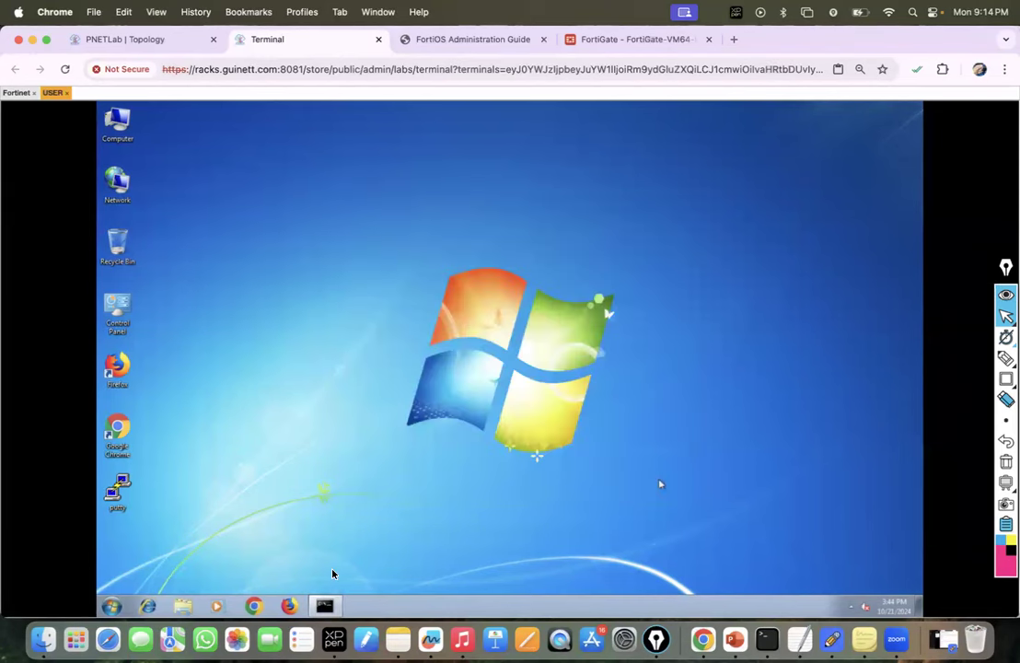
pyautogui.click(255, 603)
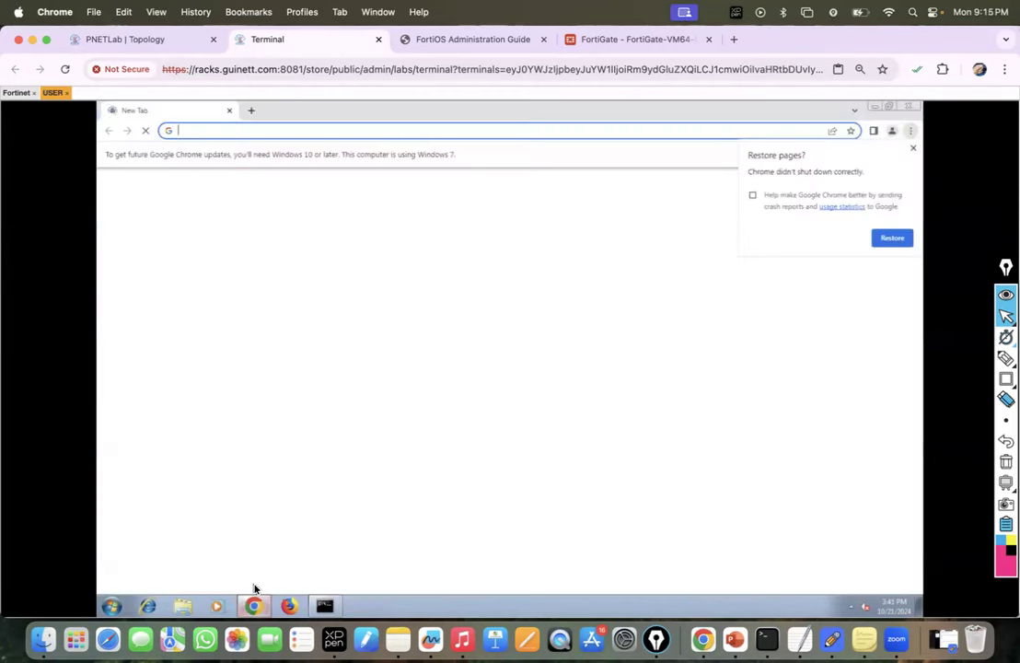
pyautogui.click(911, 147)
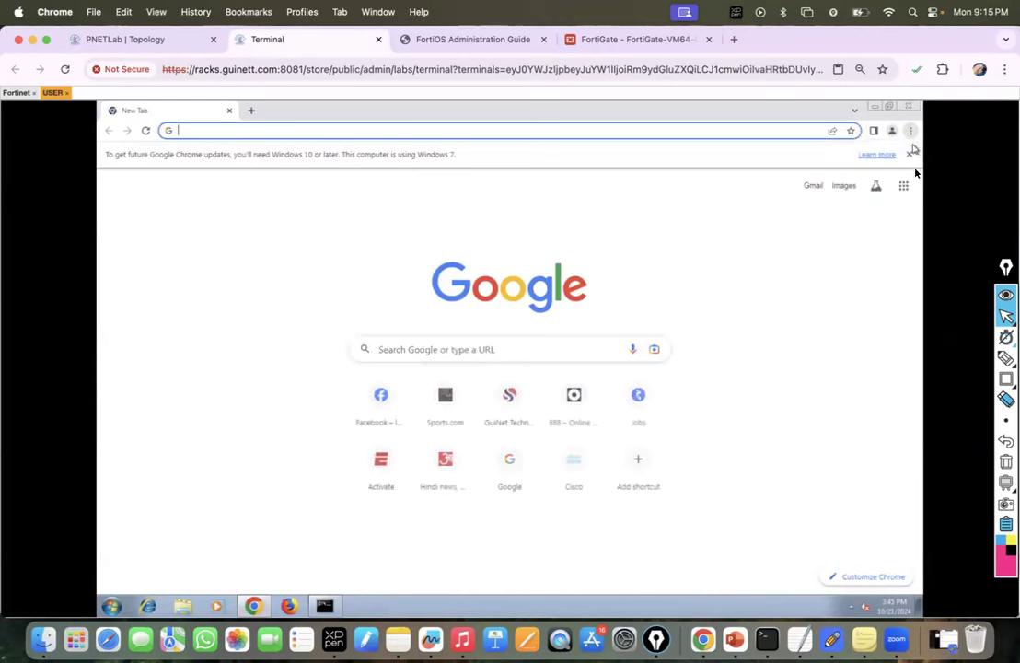
pyautogui.click(909, 146)
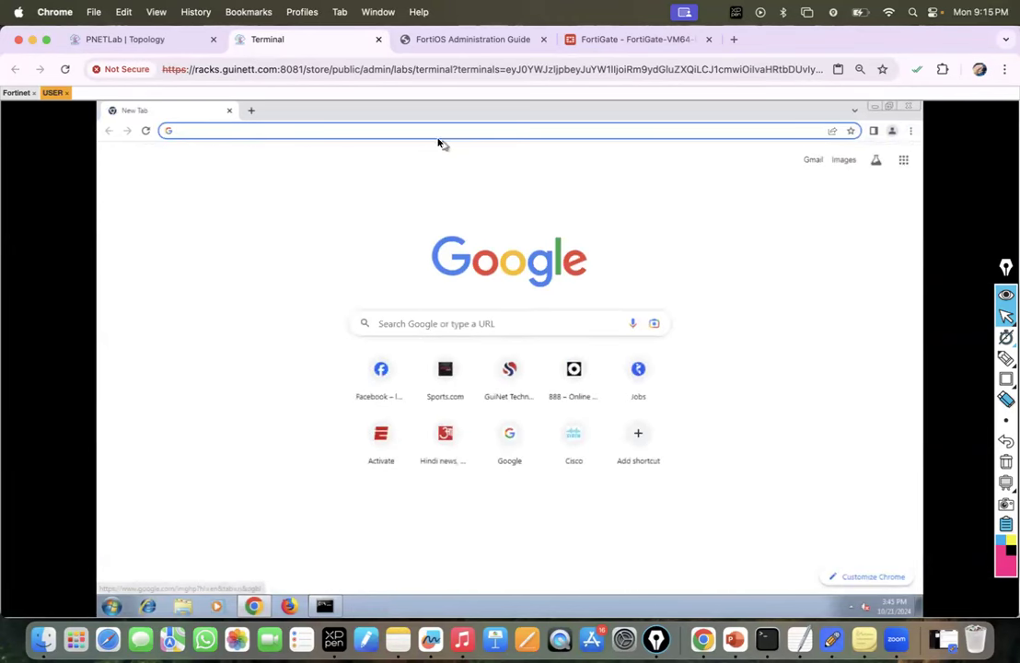
# Step: Load facebook.com in the USER machine's Chrome and youtube.com in a second browser tab
pyautogui.write('facebook.com')
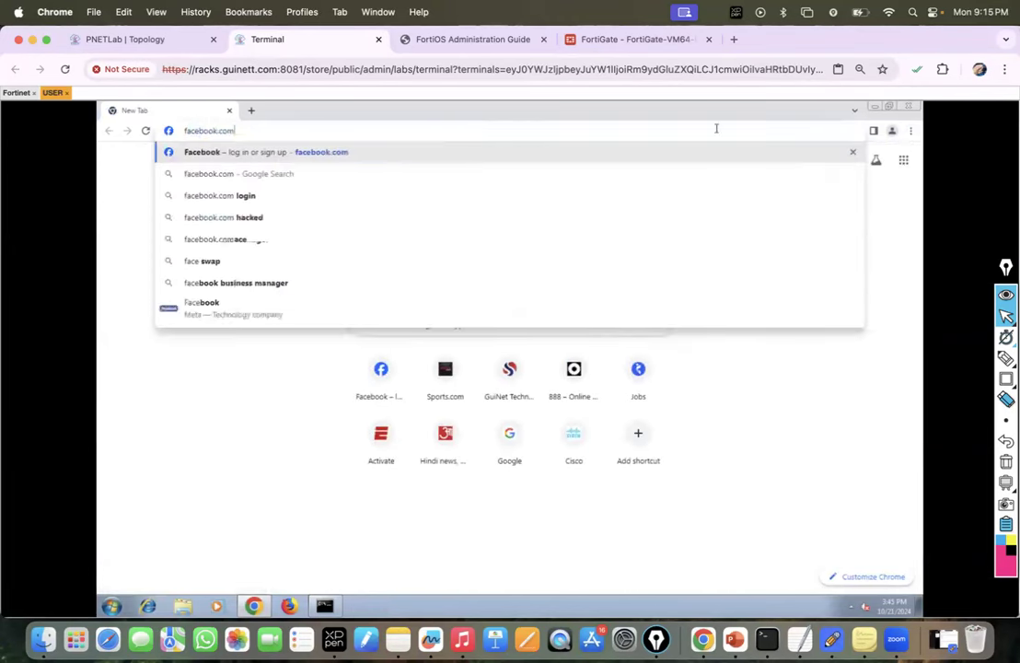
pyautogui.press('Return')
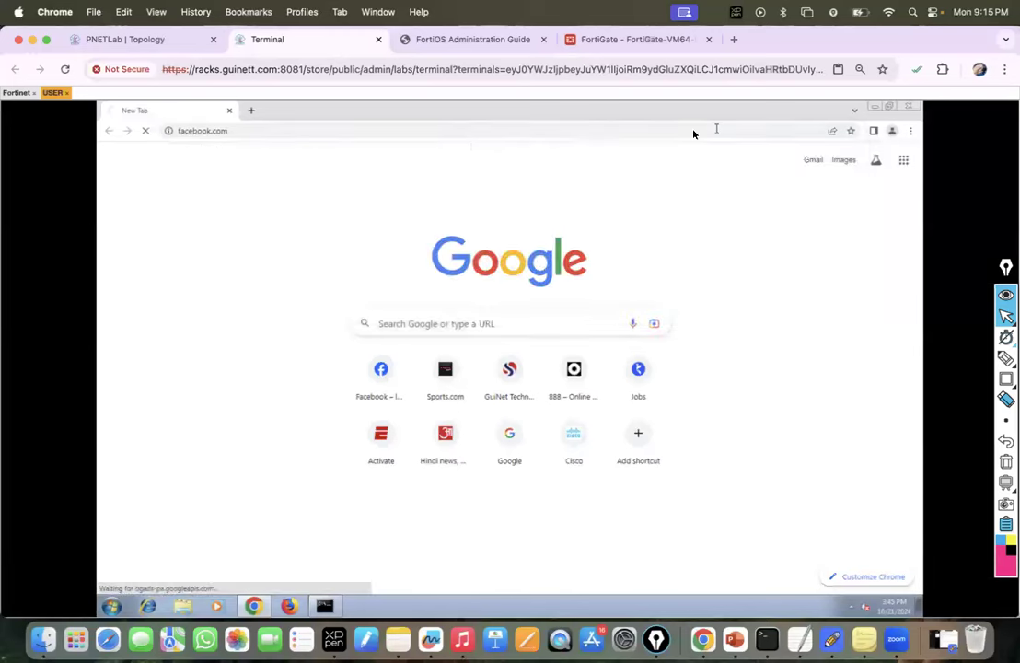
pyautogui.click(250, 111)
pyautogui.write('you')
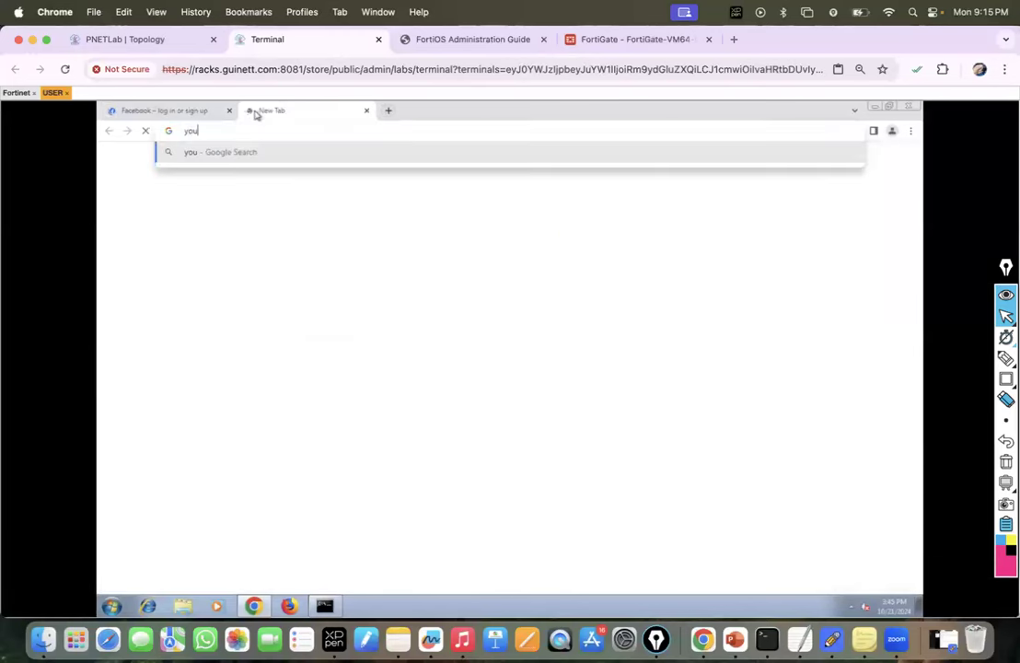
pyautogui.write('tube')
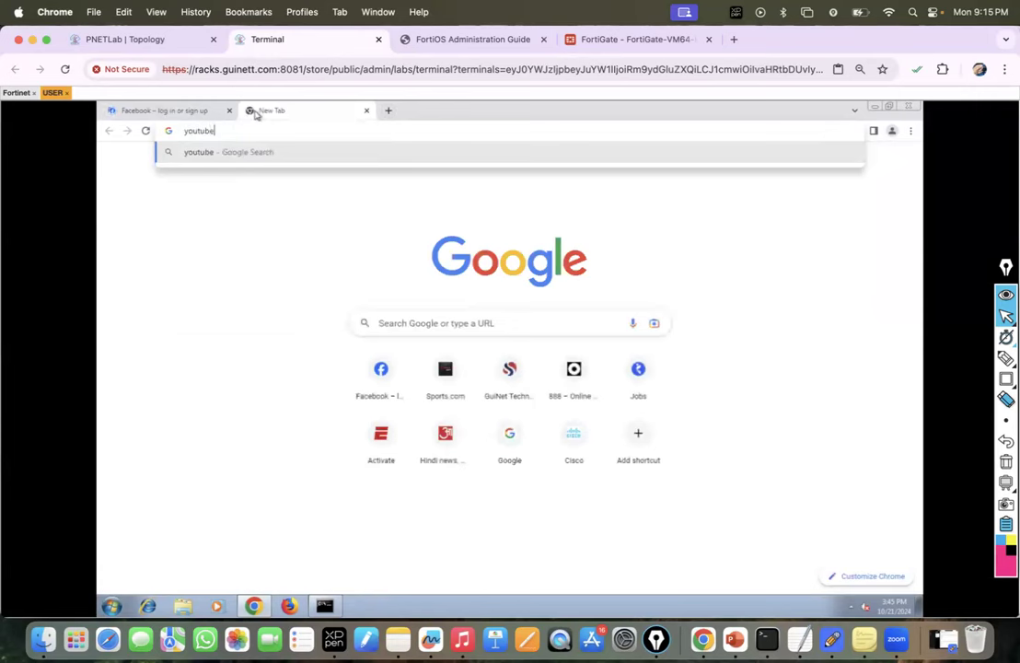
pyautogui.write('.com')
pyautogui.press('Return')
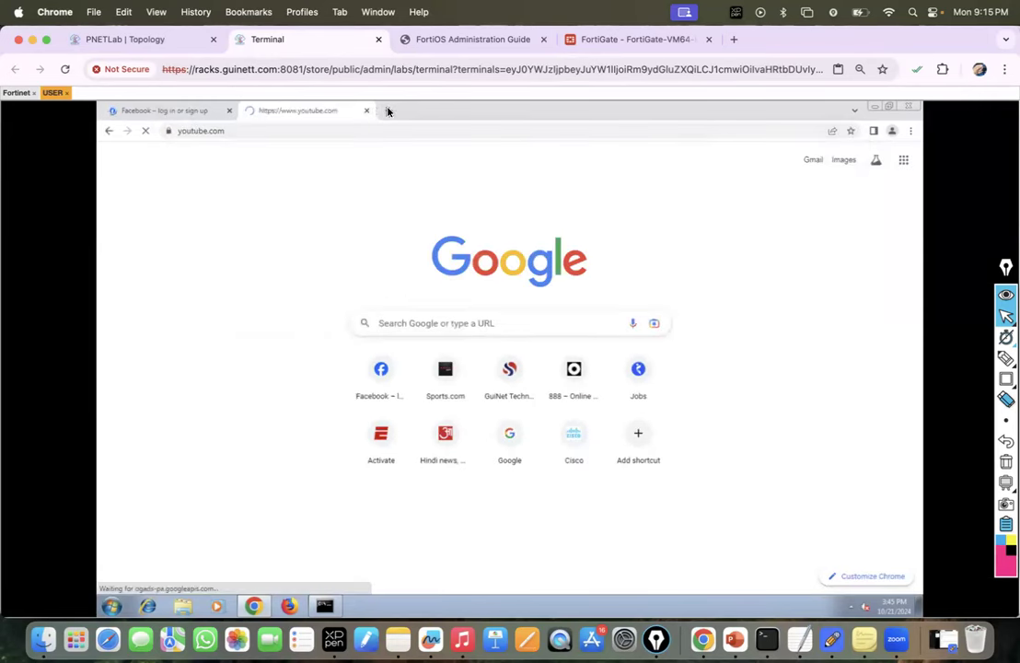
# Step: Load instagram.com in a third browser tab on the USER machine and check the opened sites
pyautogui.click(388, 111)
pyautogui.write('in')
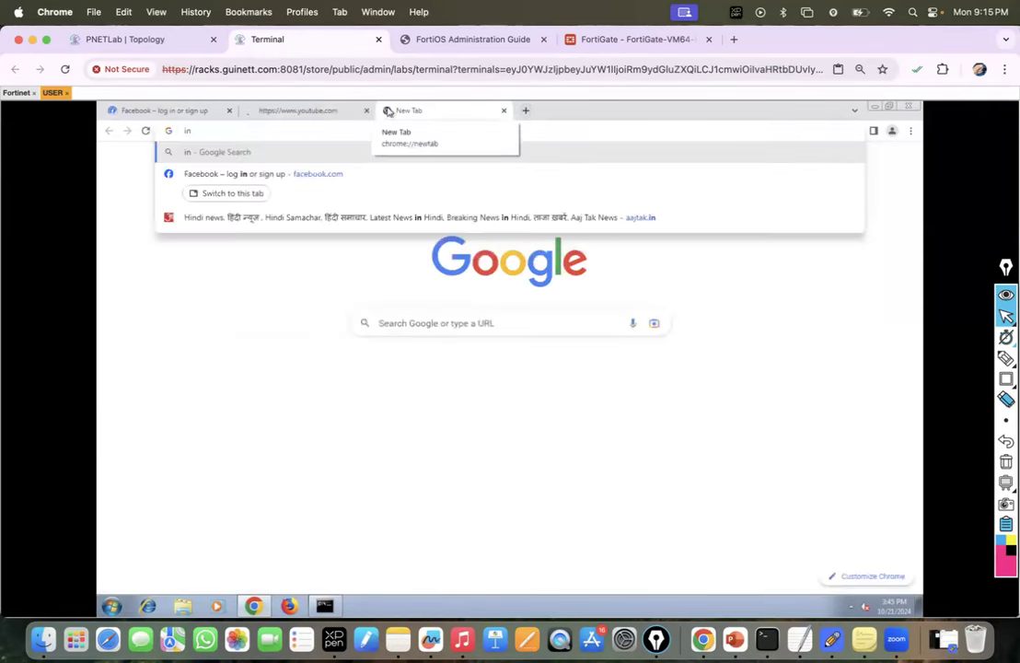
pyautogui.write('sta')
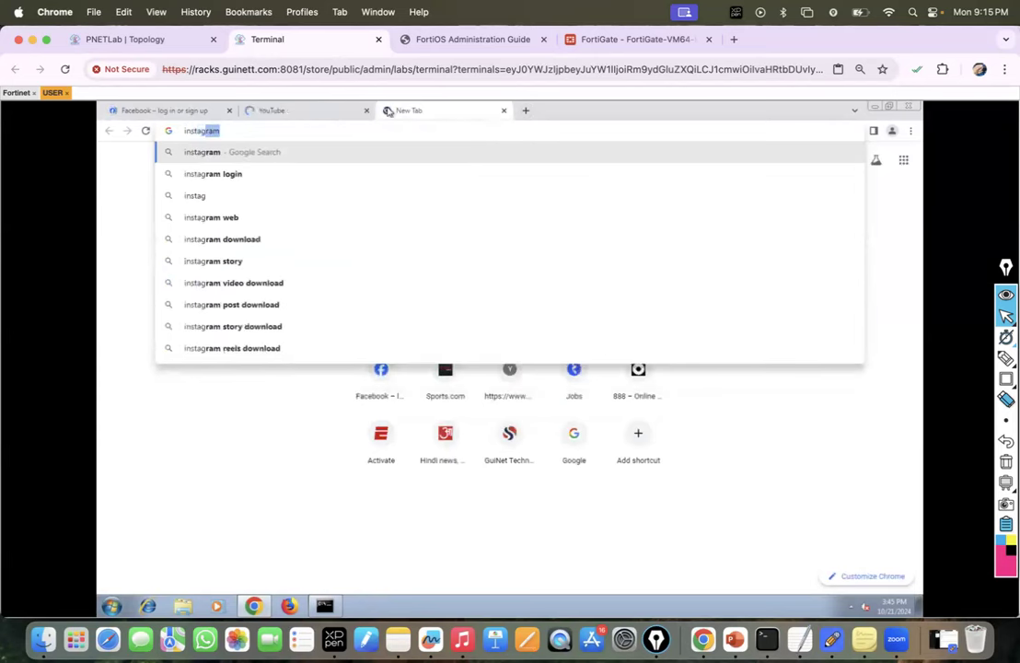
pyautogui.write('gram.com')
pyautogui.press('Return')
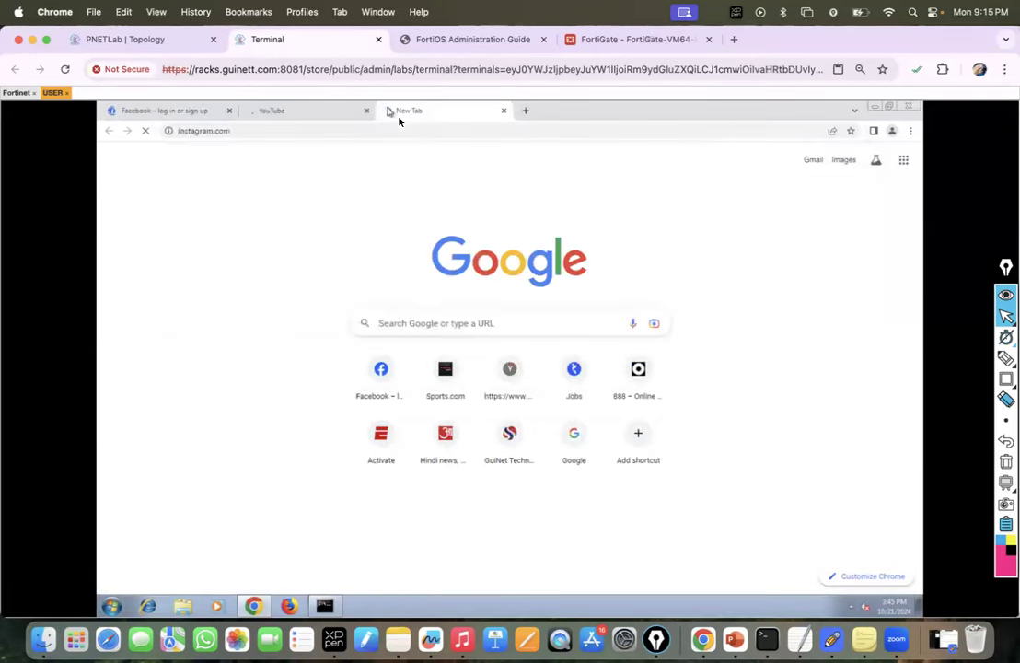
pyautogui.click(191, 111)
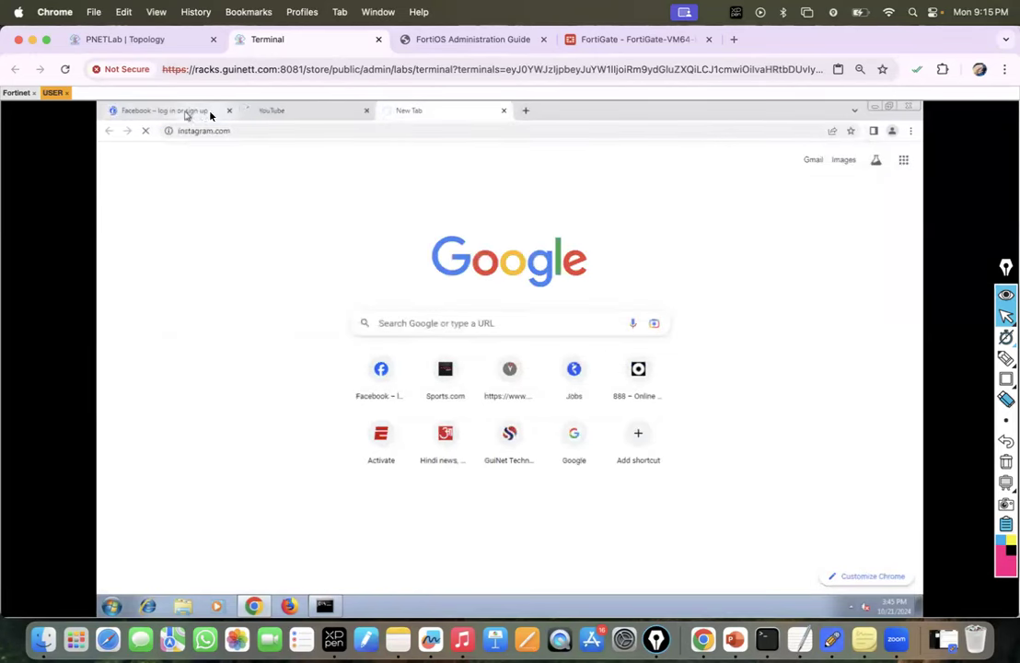
pyautogui.click(341, 118)
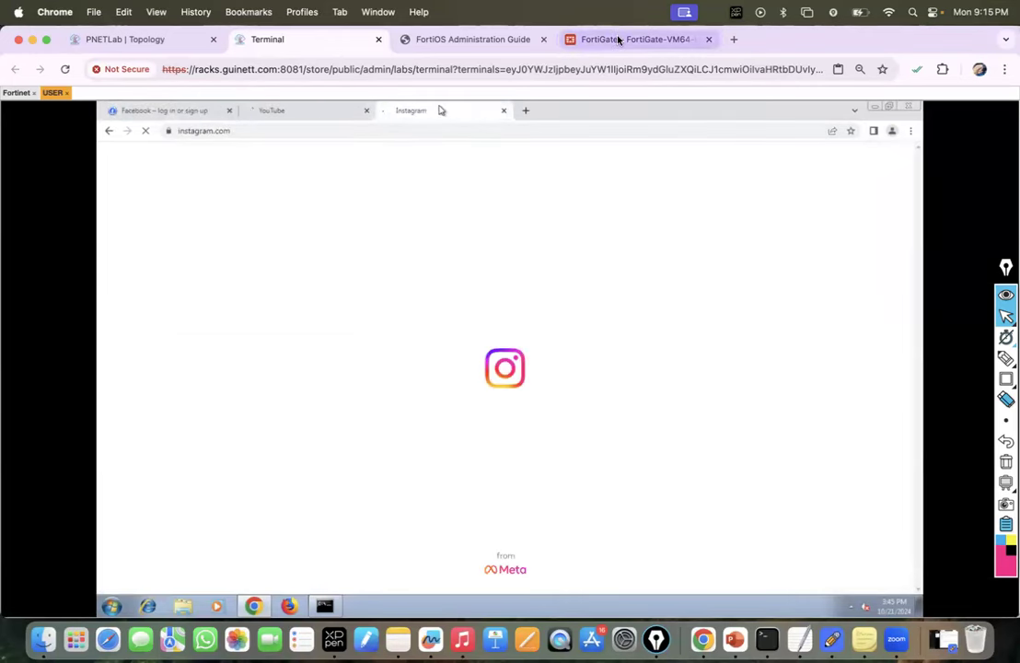
# Step: Look at the Application Control profiles offered in FortiGate's LAN Trust to WAN Policy, and save the policy with Application Control off
pyautogui.click(616, 40)
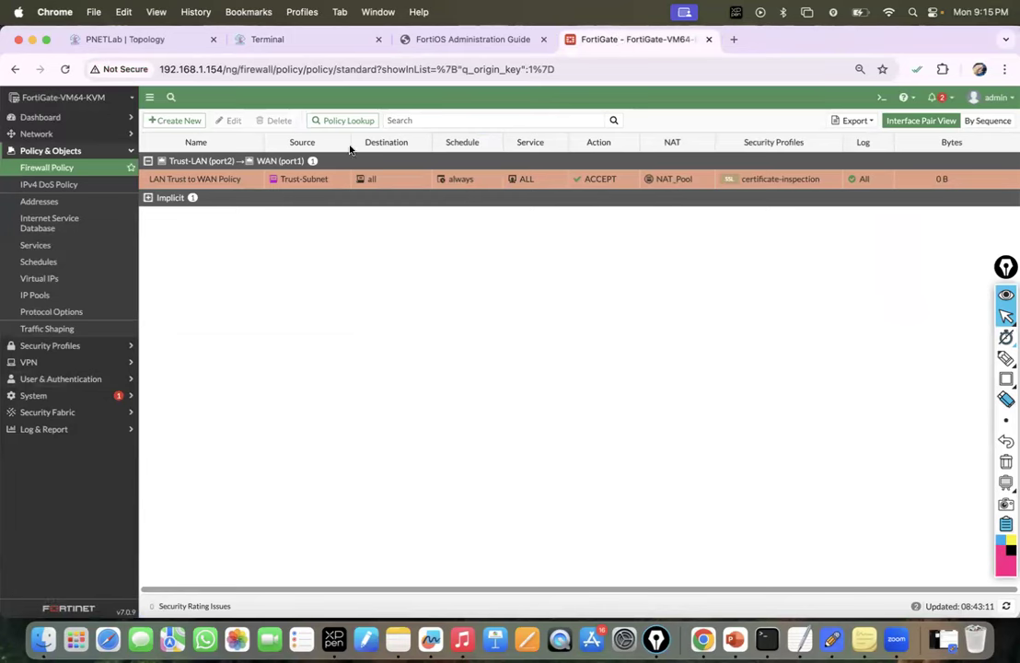
pyautogui.doubleClick(180, 178)
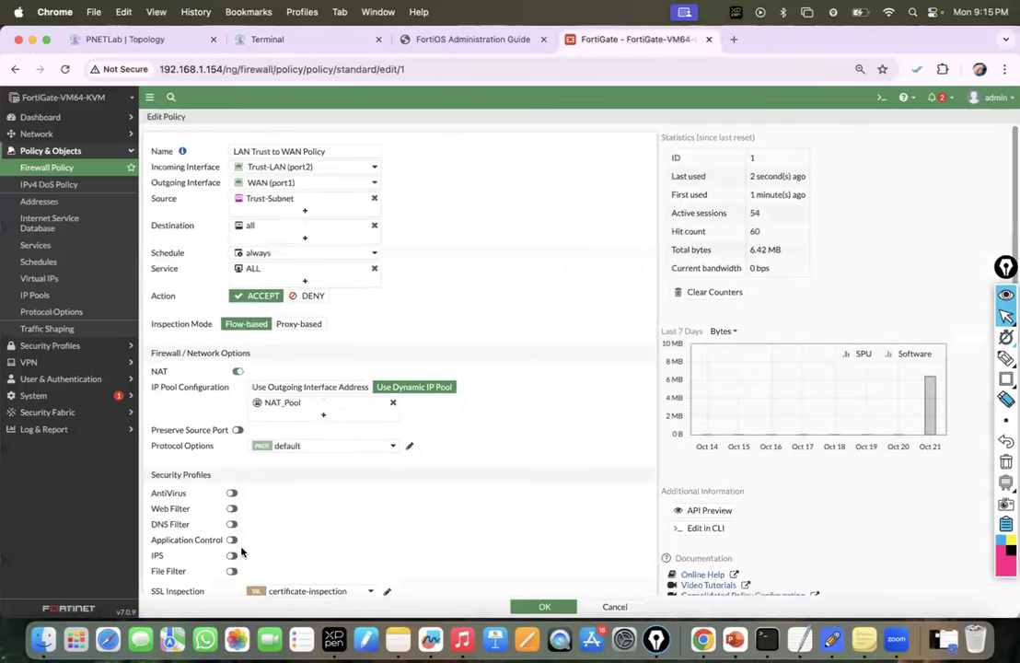
pyautogui.click(231, 539)
pyautogui.click(322, 544)
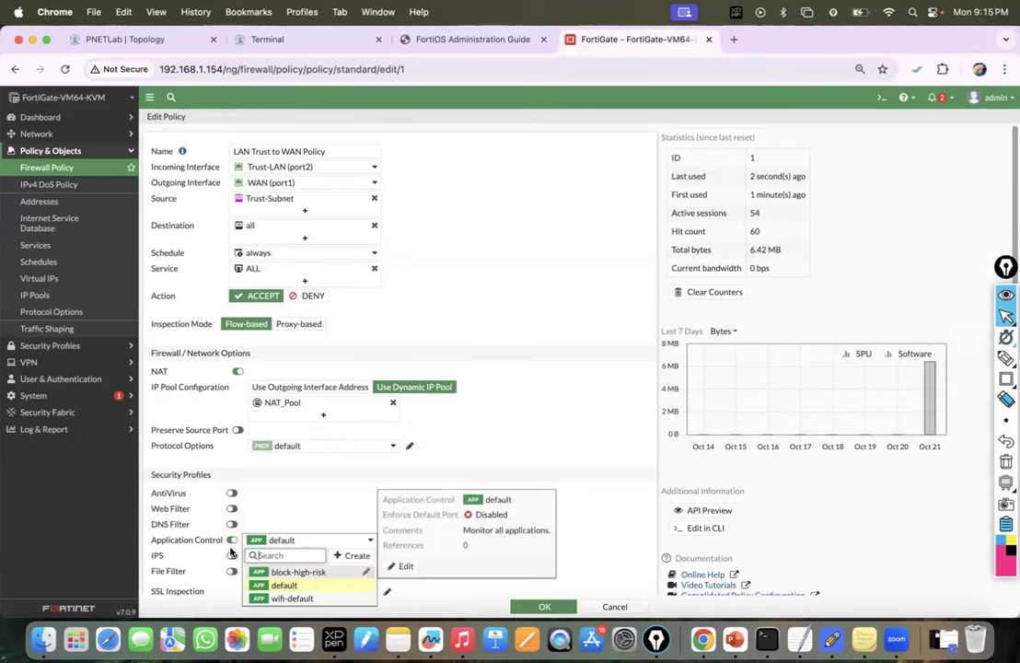
pyautogui.click(274, 526)
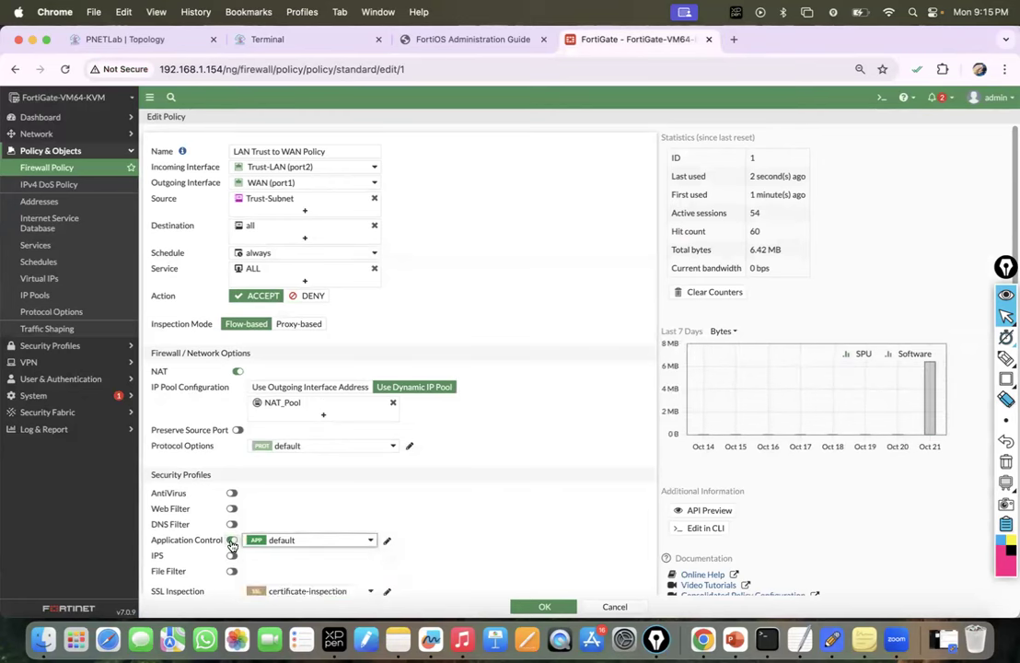
pyautogui.click(231, 540)
pyautogui.click(542, 607)
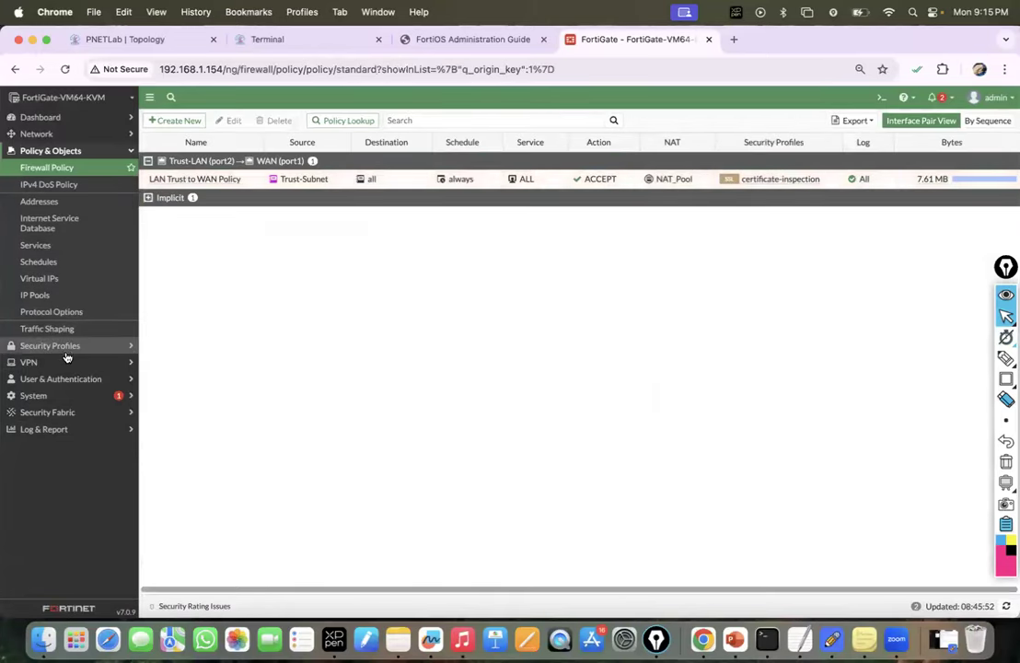
# Step: Open the block-high-risk Application Control sensor from the security profiles and examine its category actions
pyautogui.click(64, 346)
pyautogui.click(74, 253)
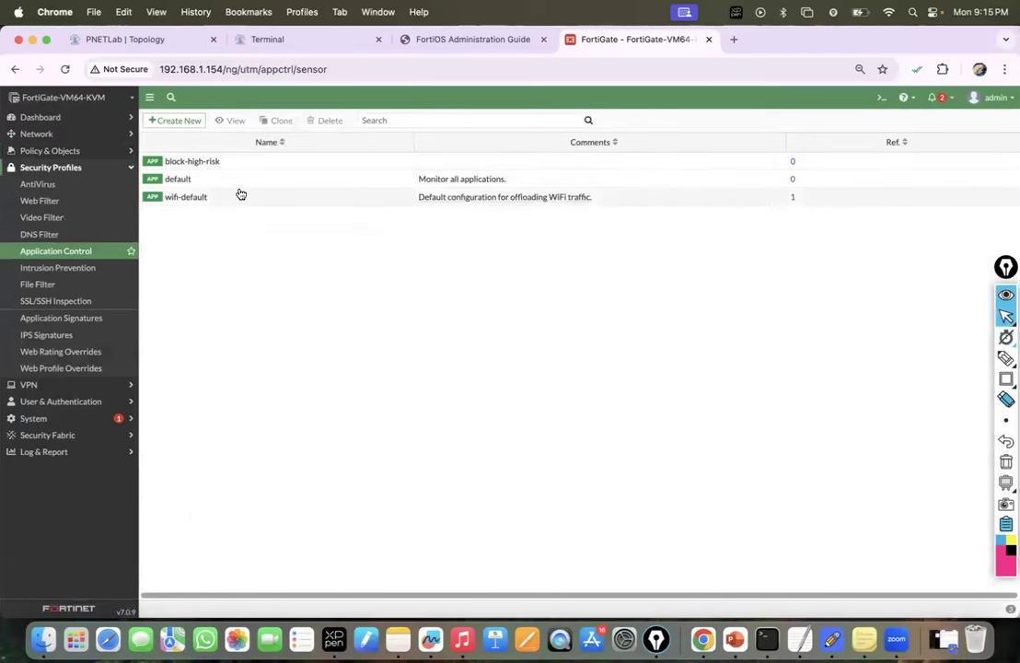
pyautogui.moveTo(205, 168)
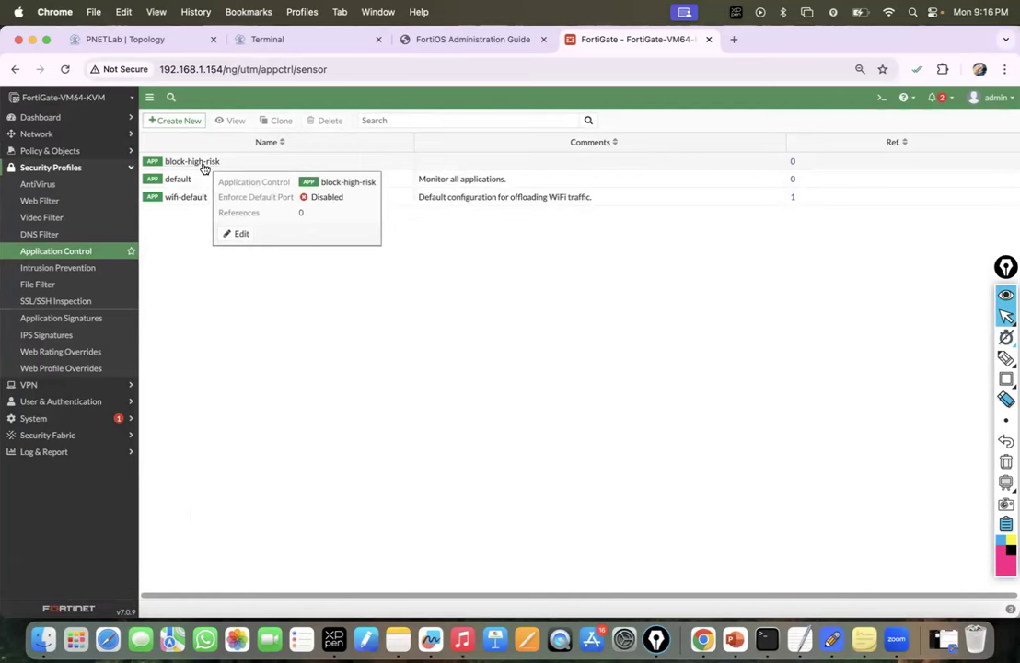
pyautogui.doubleClick(204, 168)
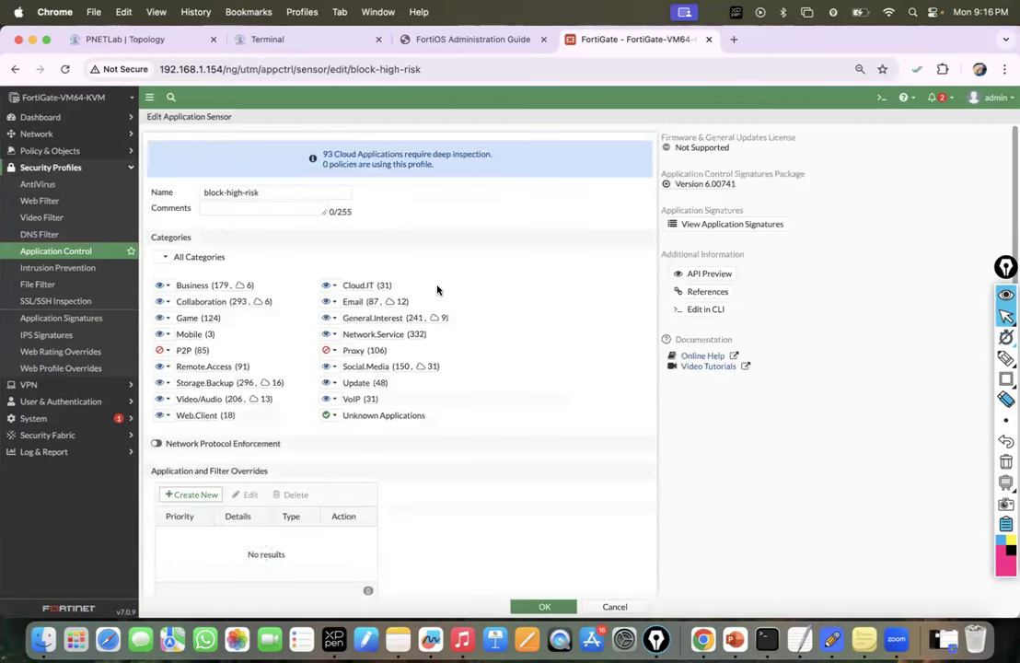
pyautogui.moveTo(443, 314)
pyautogui.scroll(-2, 341, 356)
pyautogui.scroll(1, 239, 285)
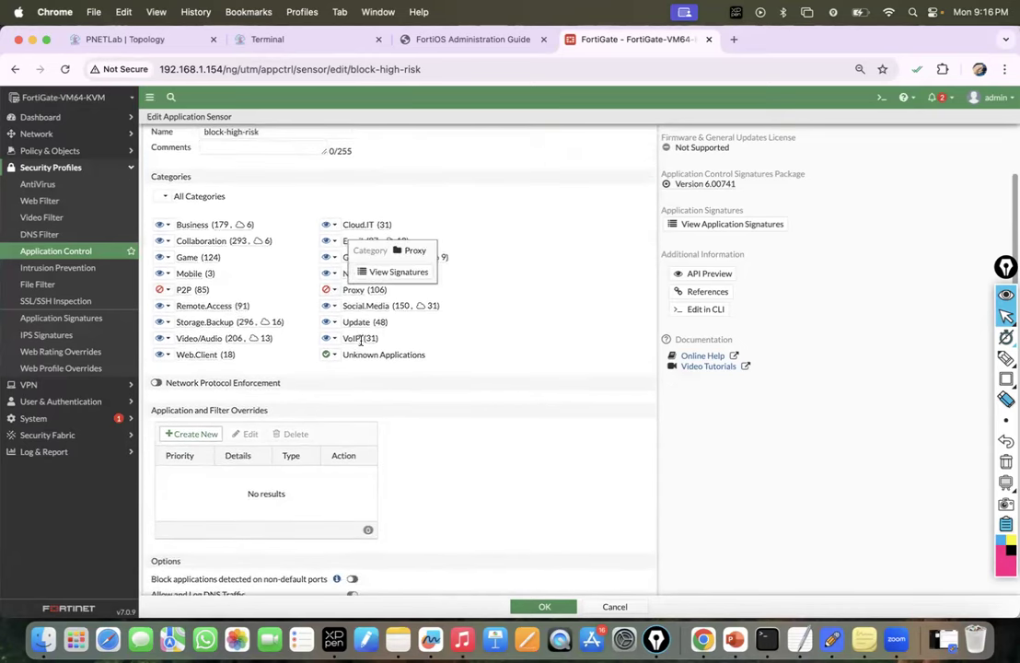
# Step: Try setting Unknown Applications to Block in the block-high-risk sensor, look over its overrides and options, and discard the edit
pyautogui.click(331, 354)
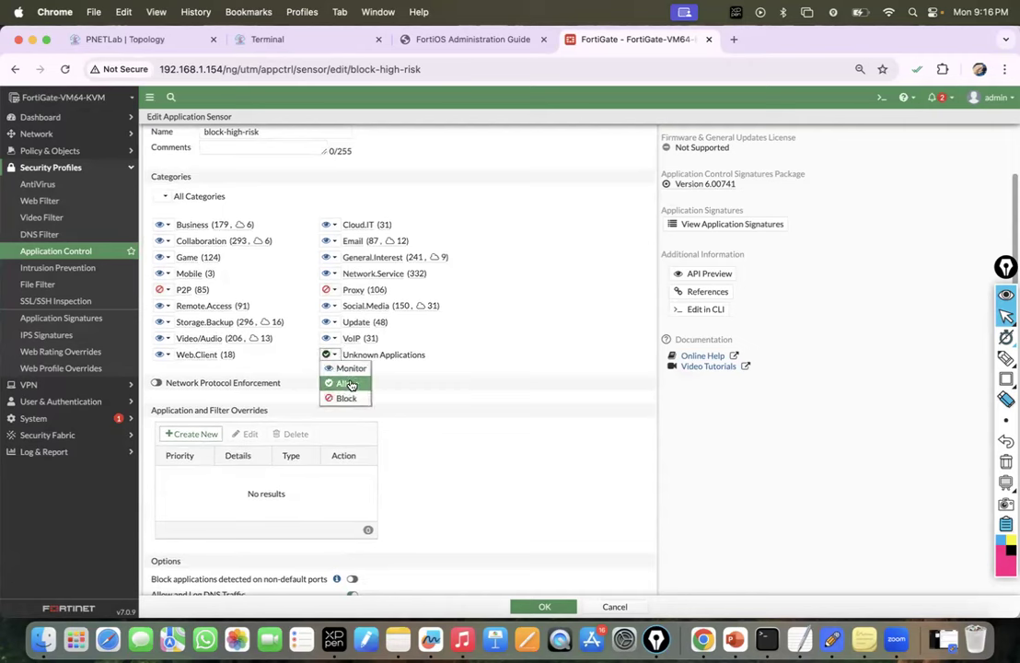
pyautogui.click(346, 398)
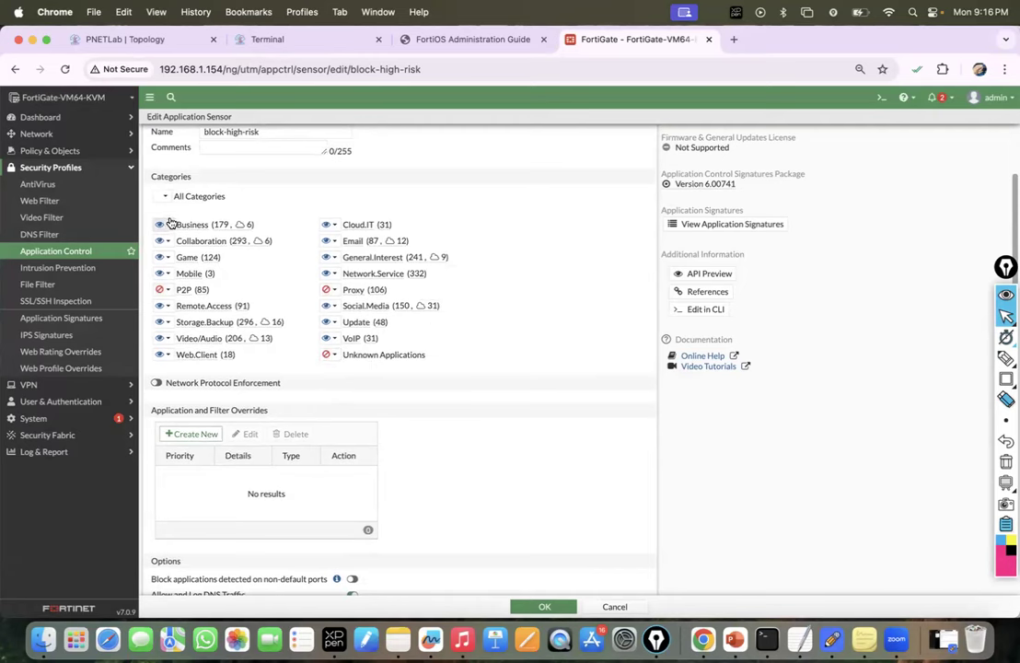
pyautogui.scroll(-2, 235, 271)
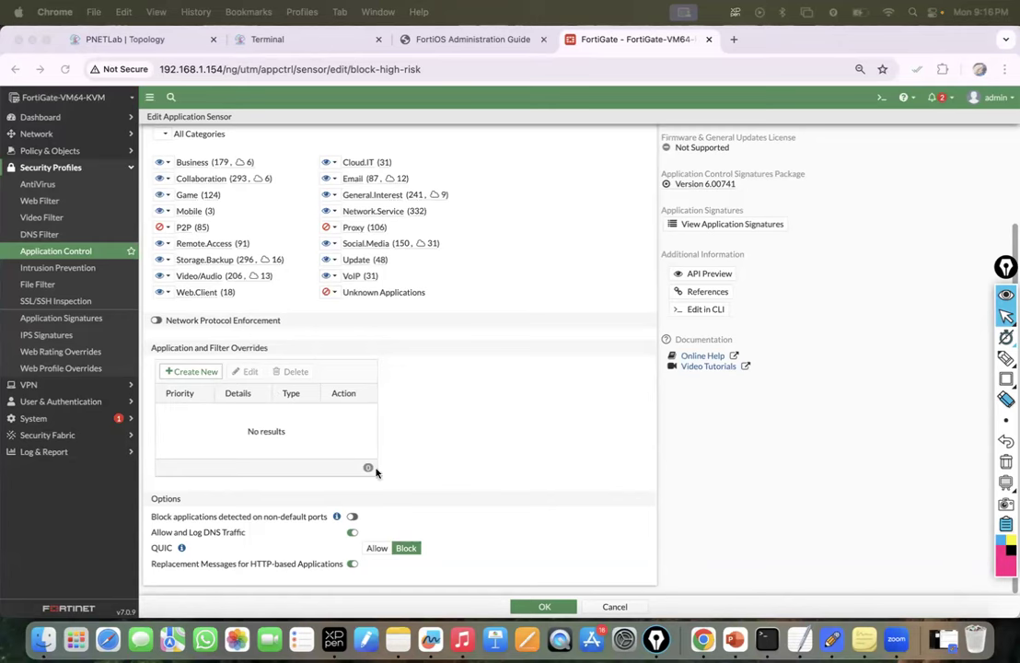
pyautogui.click(614, 606)
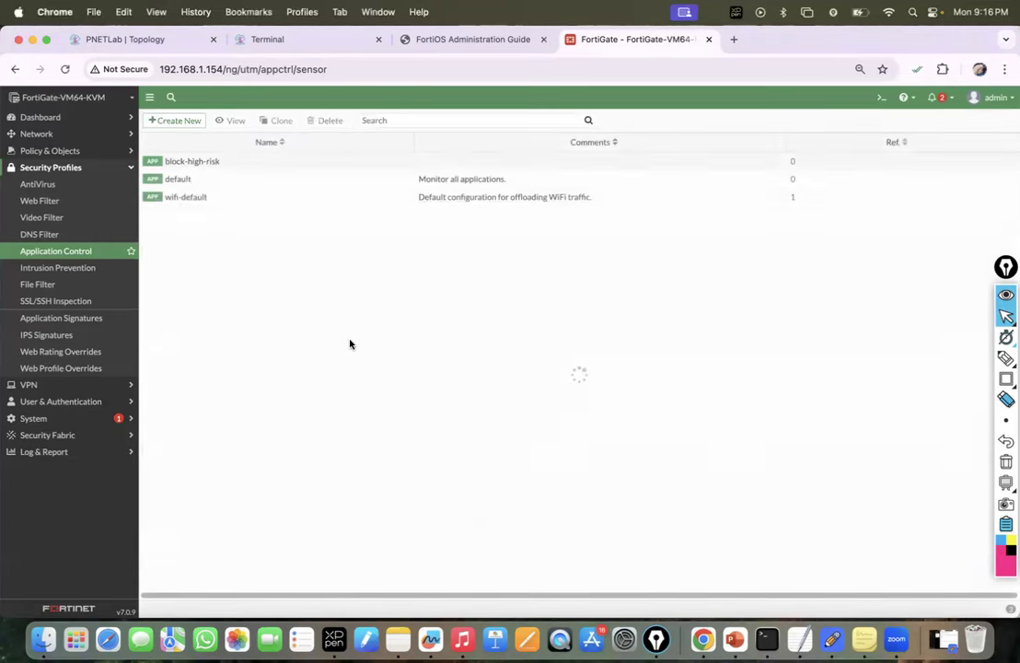
# Step: Review the category actions, overrides and options of the default and wifi-default application sensors, closing each without changes
pyautogui.doubleClick(187, 183)
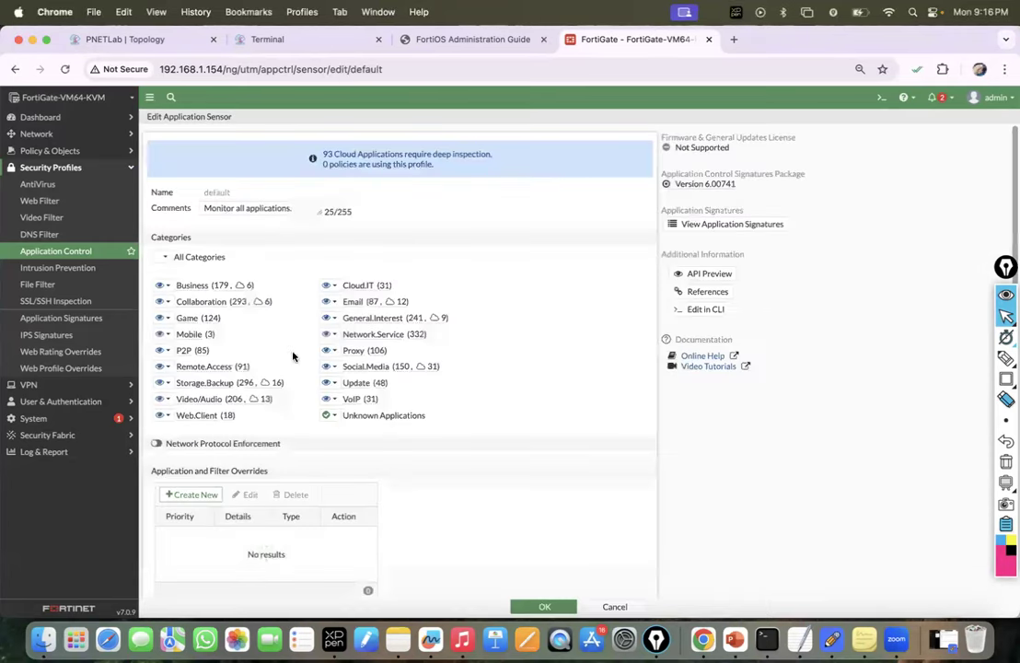
pyautogui.scroll(-3, 289, 319)
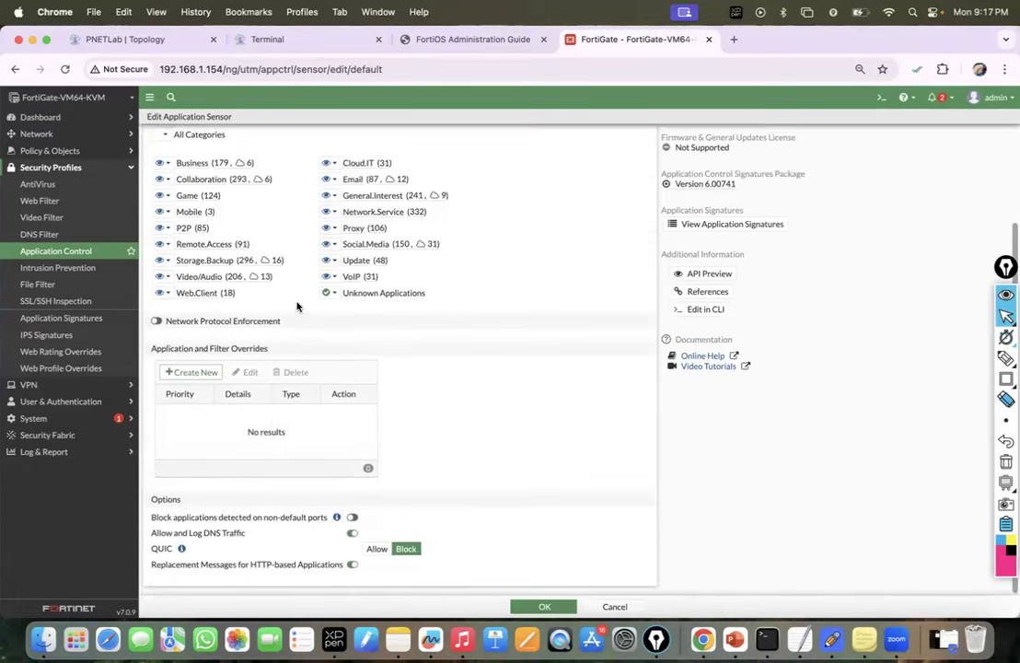
pyautogui.scroll(3, 296, 304)
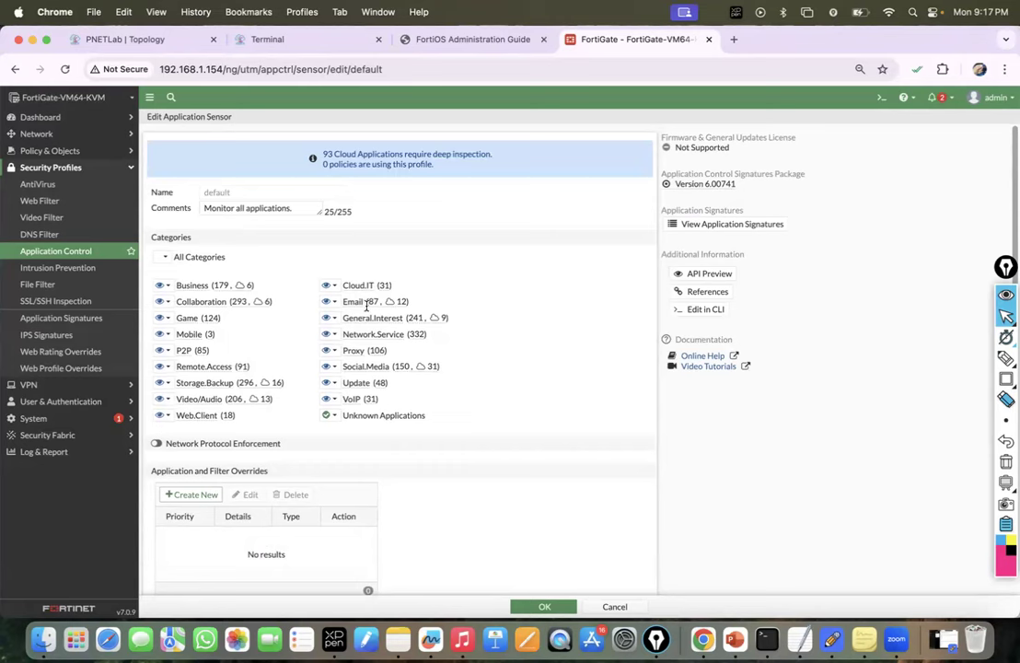
pyautogui.click(329, 350)
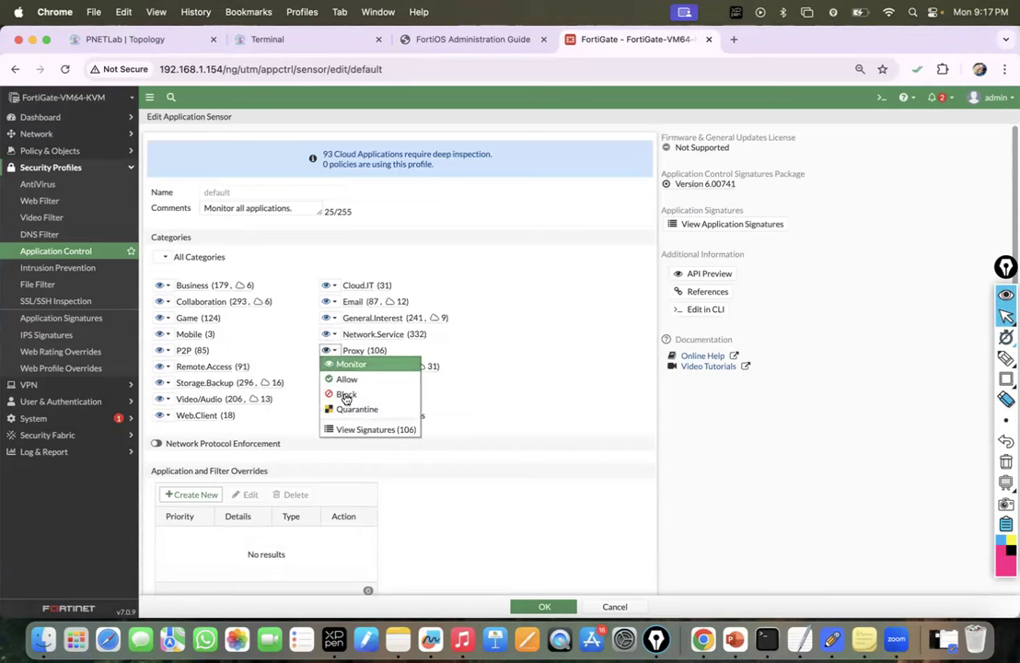
pyautogui.click(273, 321)
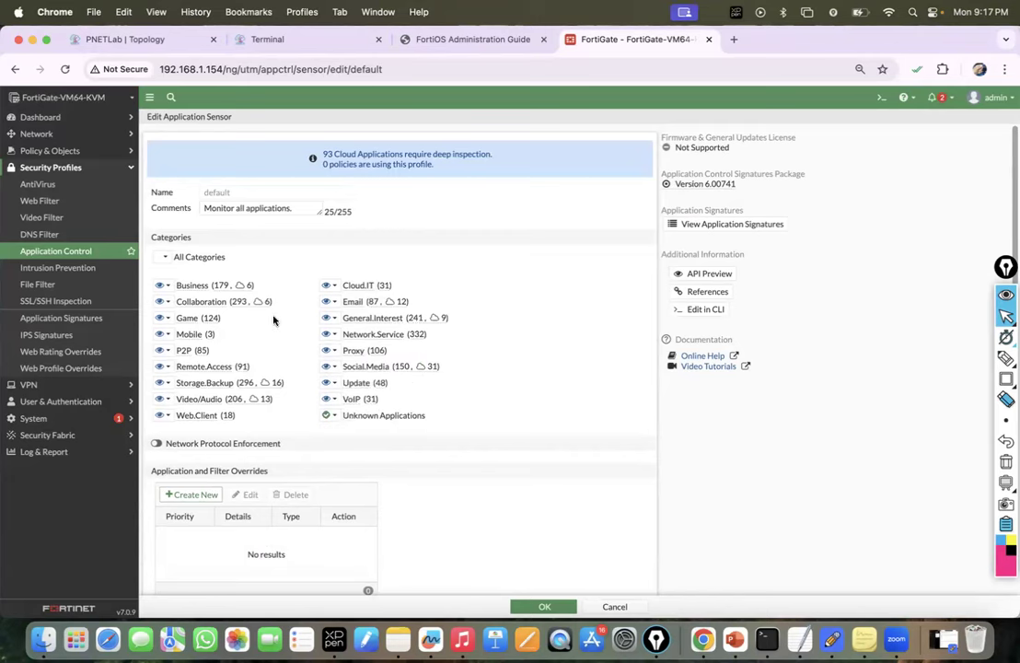
pyautogui.click(611, 606)
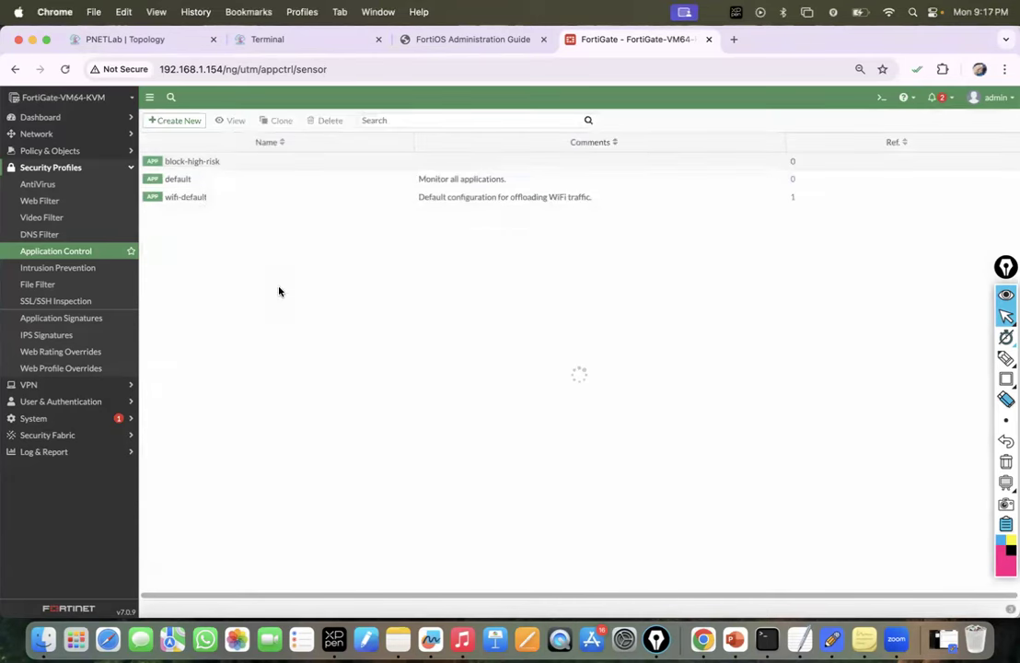
pyautogui.doubleClick(202, 200)
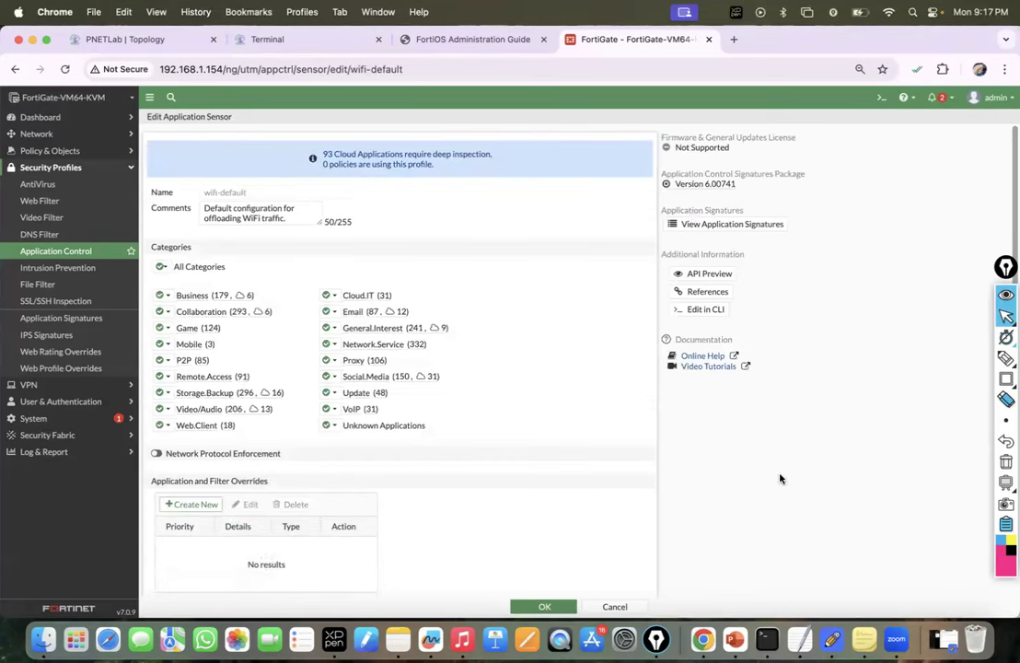
pyautogui.click(603, 608)
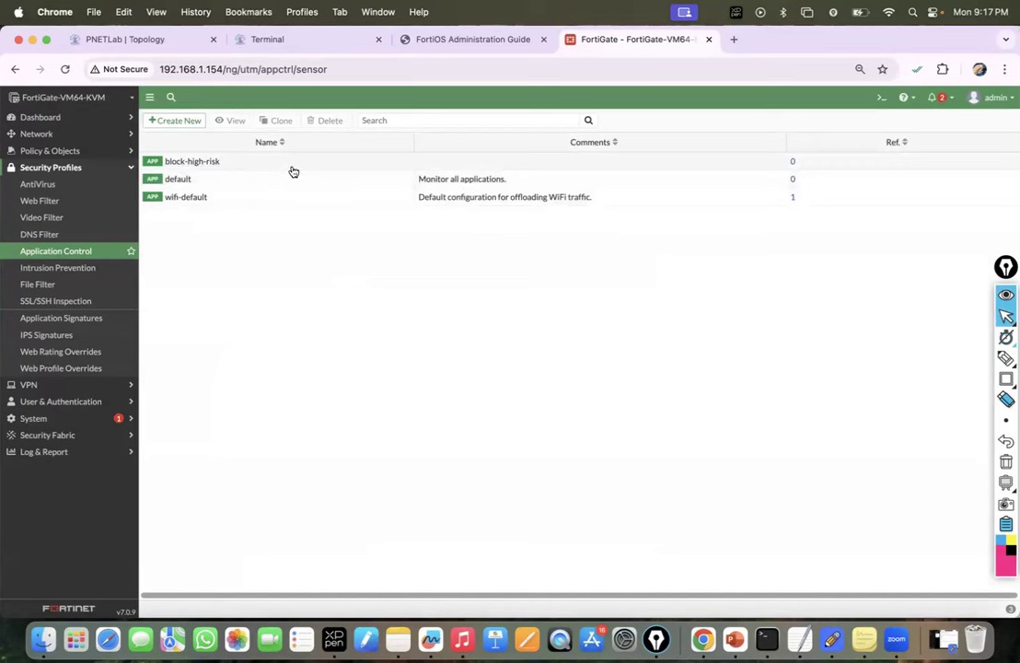
# Step: Start a new application sensor and name it Block_Social_Media_Application
pyautogui.click(189, 124)
pyautogui.click(258, 192)
pyautogui.write('Block_Social_Media_Application')
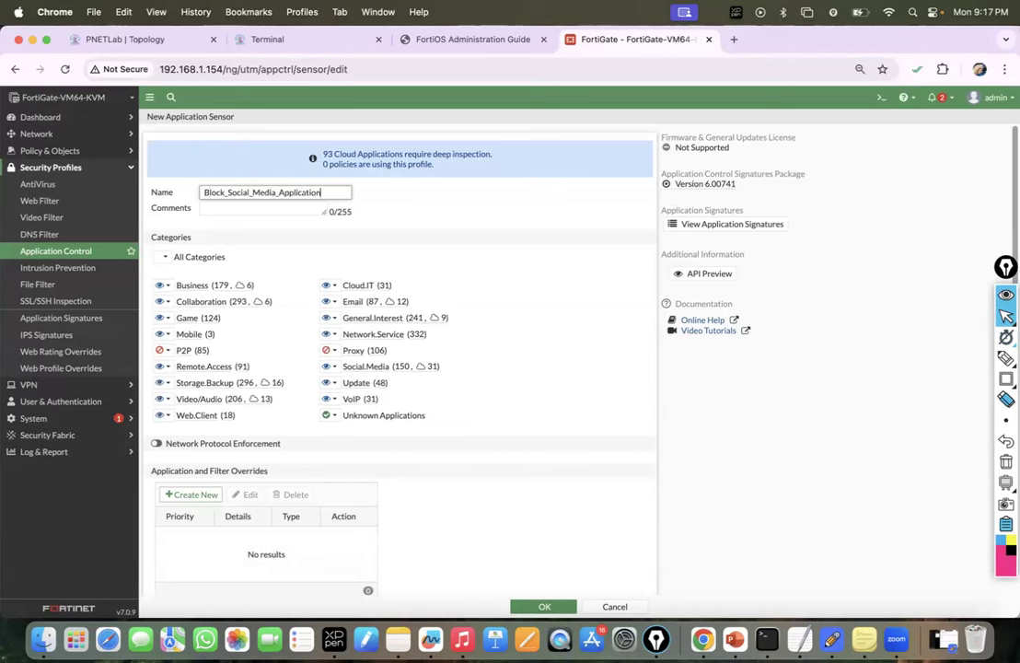
# Step: Examine the application signatures in the Social.Media category, looking through the list for social networks such as Facebook, Instagram and LinkedIn
pyautogui.click(329, 366)
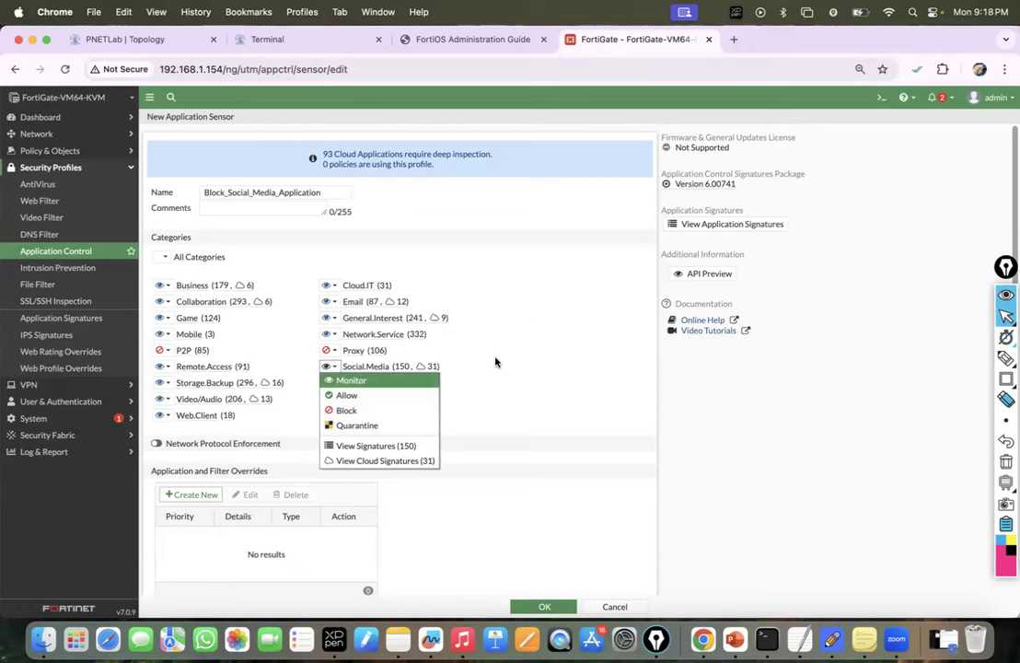
pyautogui.click(401, 446)
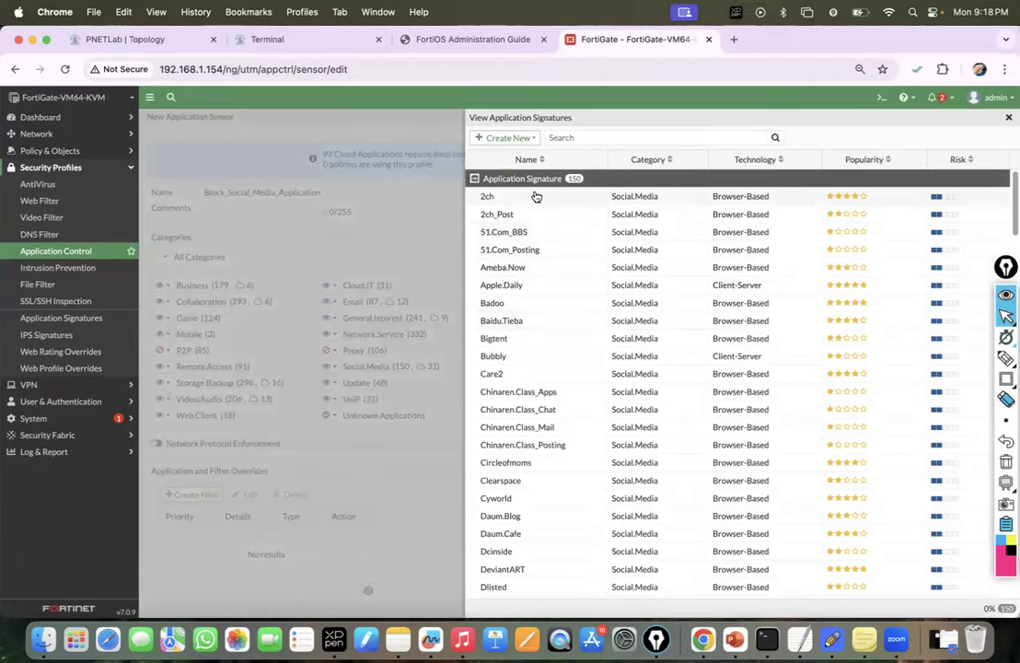
pyautogui.scroll(-10, 548, 276)
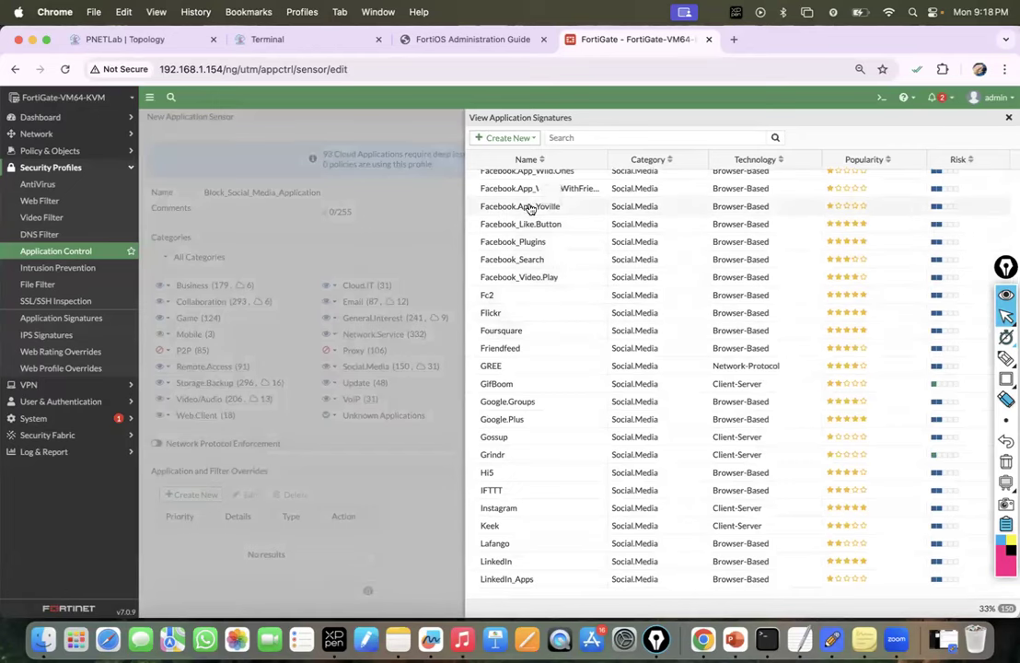
pyautogui.scroll(2, 532, 221)
pyautogui.scroll(-5, 537, 242)
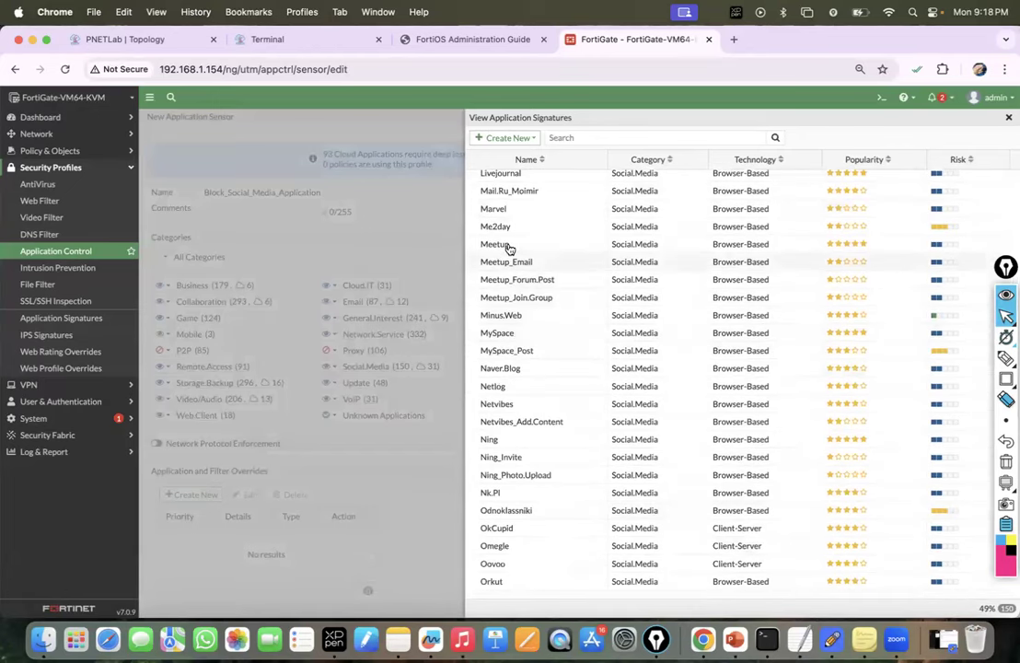
pyautogui.scroll(3, 510, 246)
pyautogui.scroll(2, 515, 267)
pyautogui.scroll(-1, 520, 287)
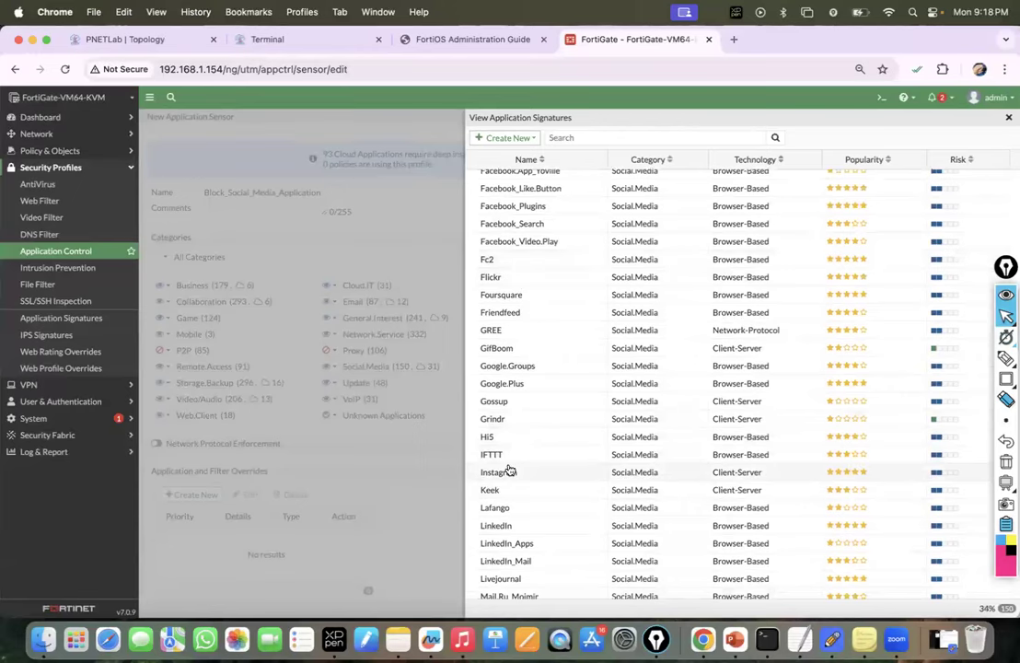
pyautogui.scroll(-5, 513, 467)
pyautogui.scroll(-10, 515, 461)
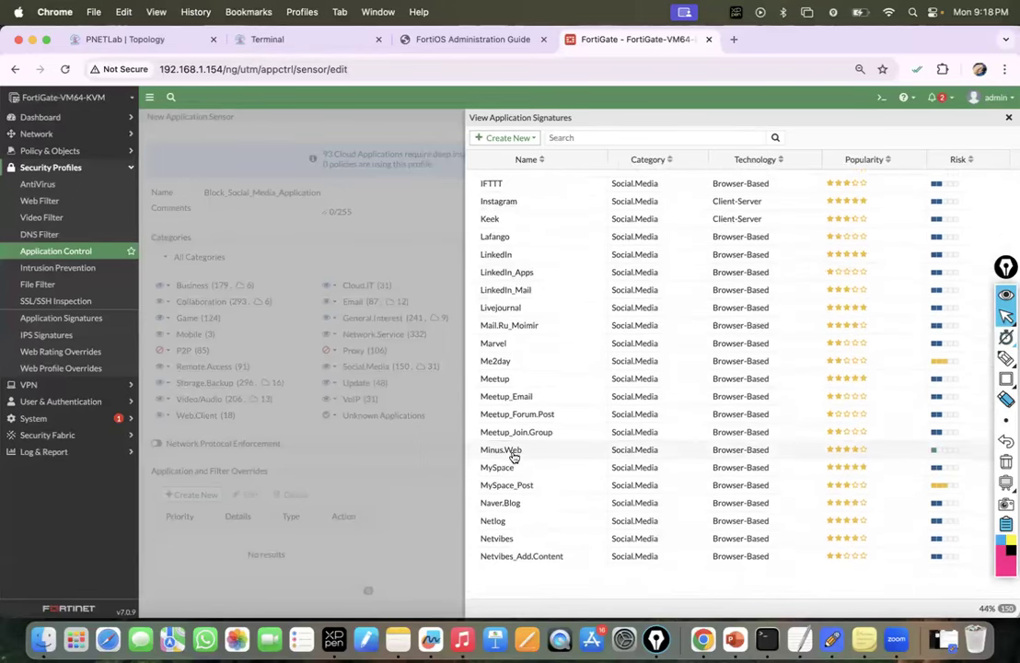
pyautogui.scroll(-6, 513, 457)
pyautogui.scroll(-2, 516, 433)
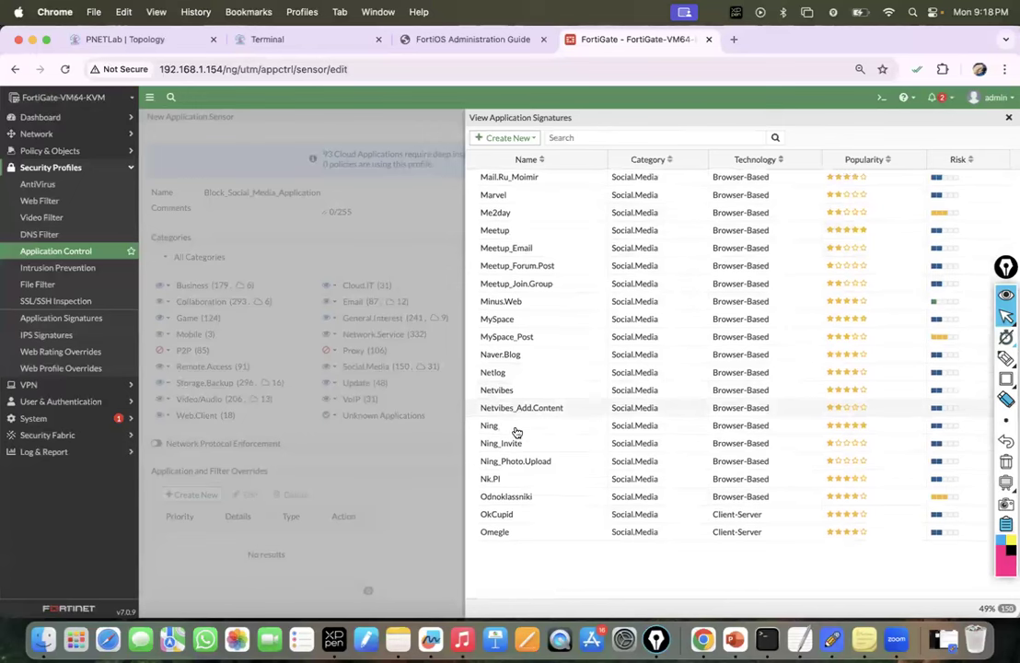
pyautogui.scroll(-20, 517, 432)
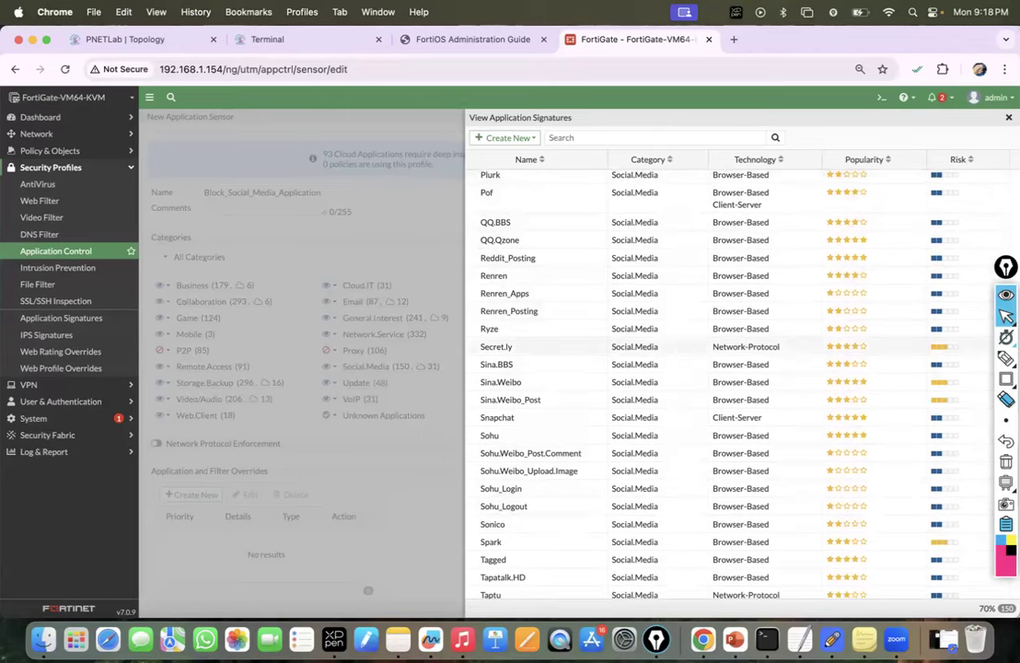
pyautogui.click(1009, 118)
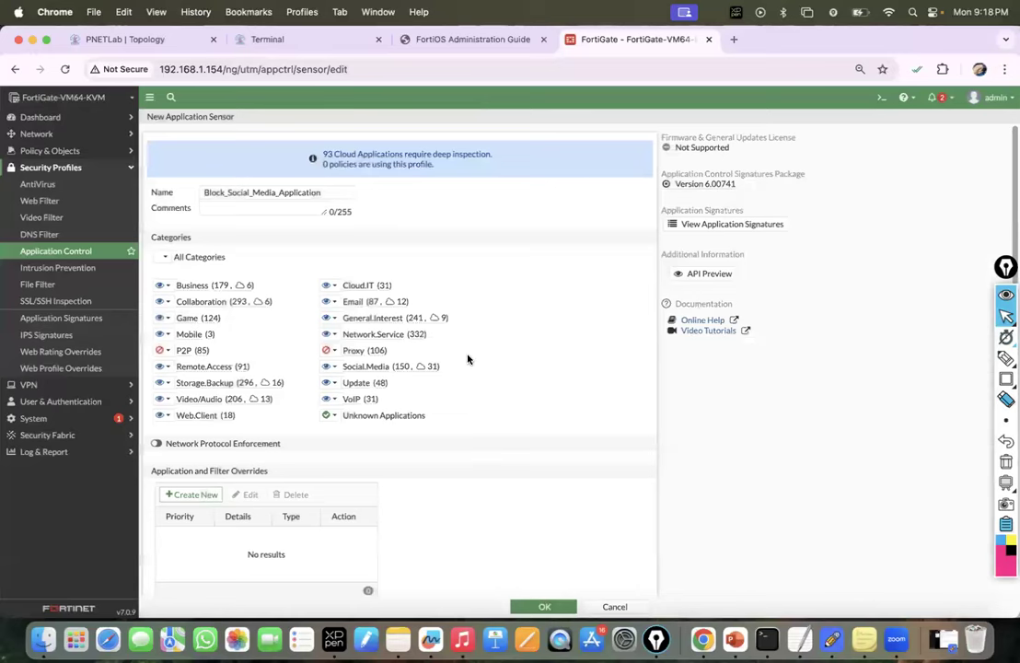
# Step: Set the Social.Media category to Block in the new sensor and save the sensor
pyautogui.click(337, 369)
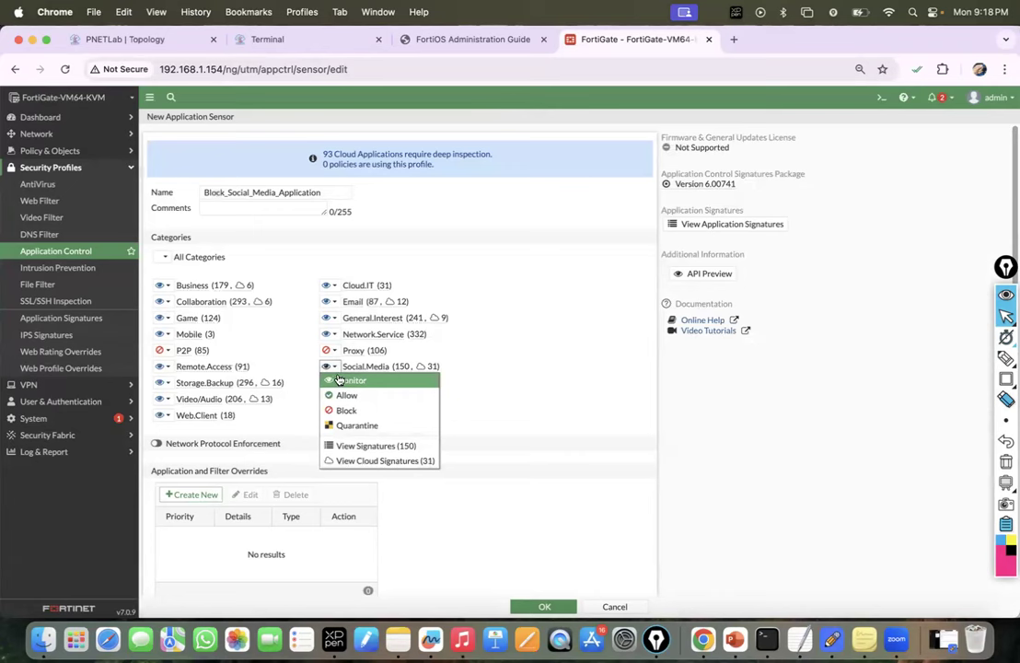
pyautogui.click(545, 355)
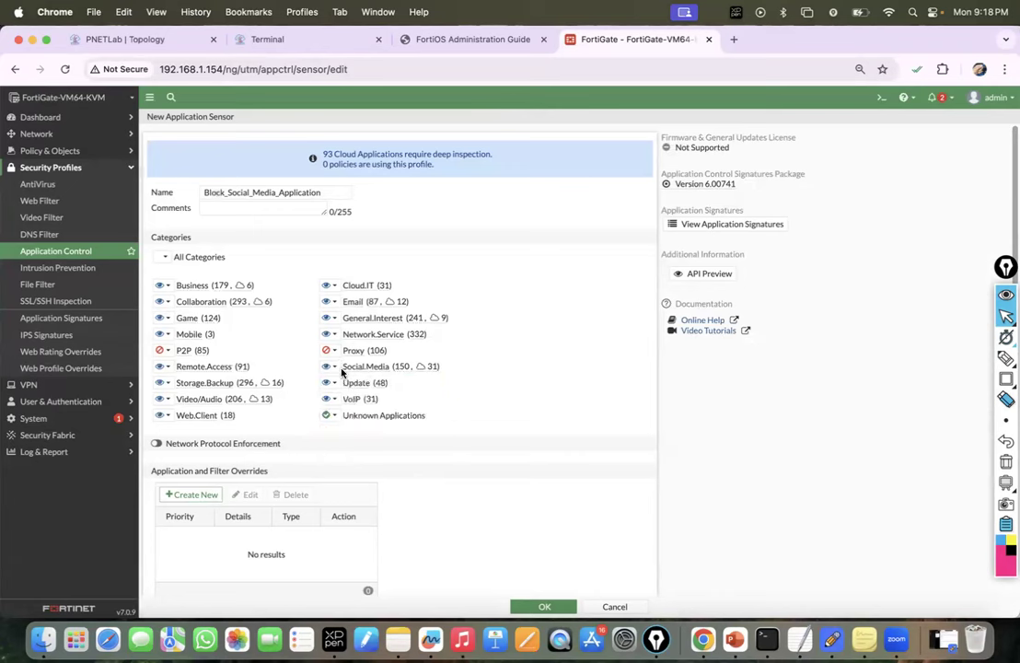
pyautogui.click(329, 366)
pyautogui.click(345, 409)
pyautogui.scroll(-3, 360, 391)
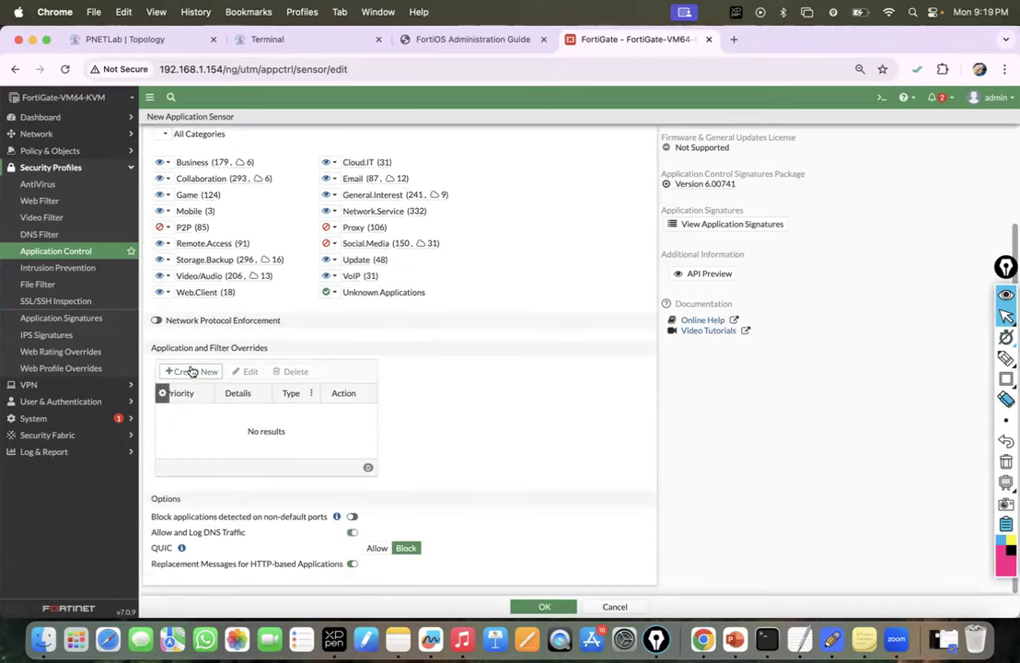
pyautogui.click(541, 607)
pyautogui.moveTo(226, 166)
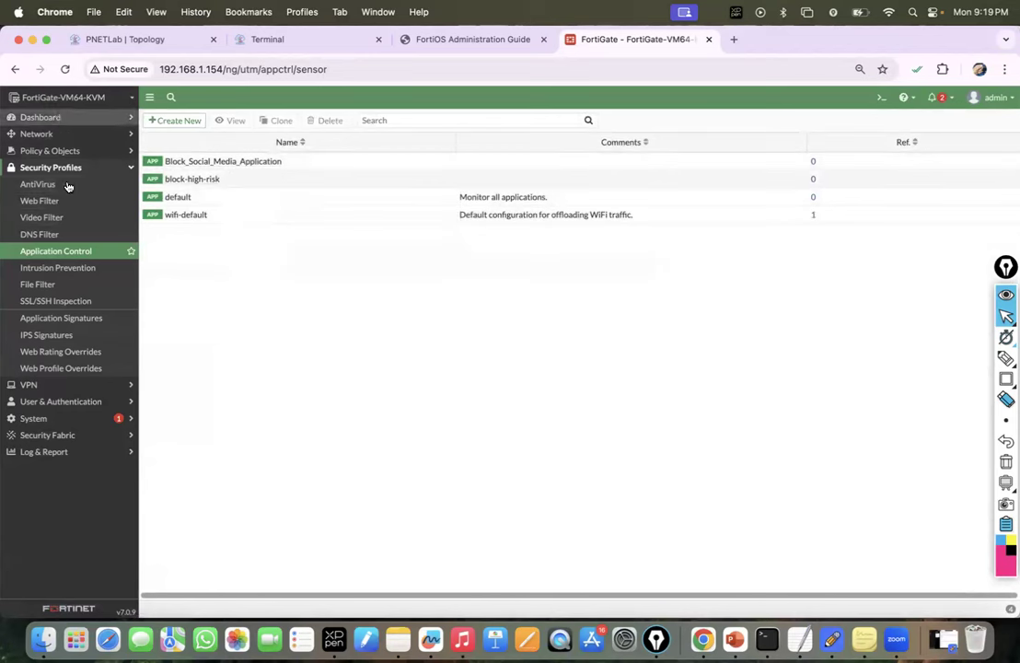
# Step: Enable Application Control on the LAN Trust to WAN Policy firewall policy and select the Block_Social_Media_Application sensor
pyautogui.click(37, 150)
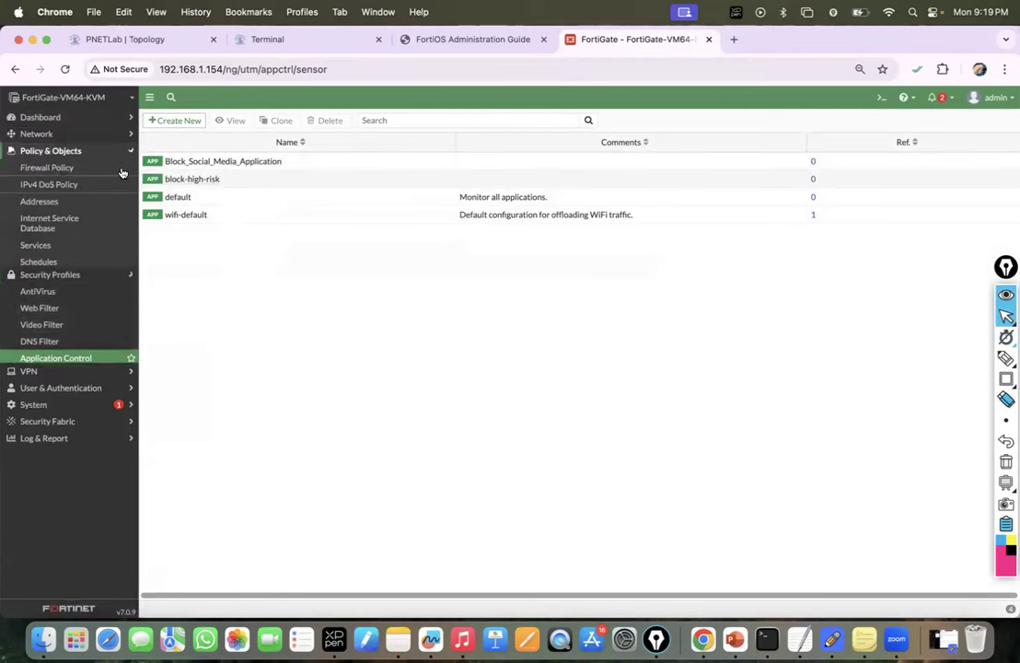
pyautogui.click(51, 170)
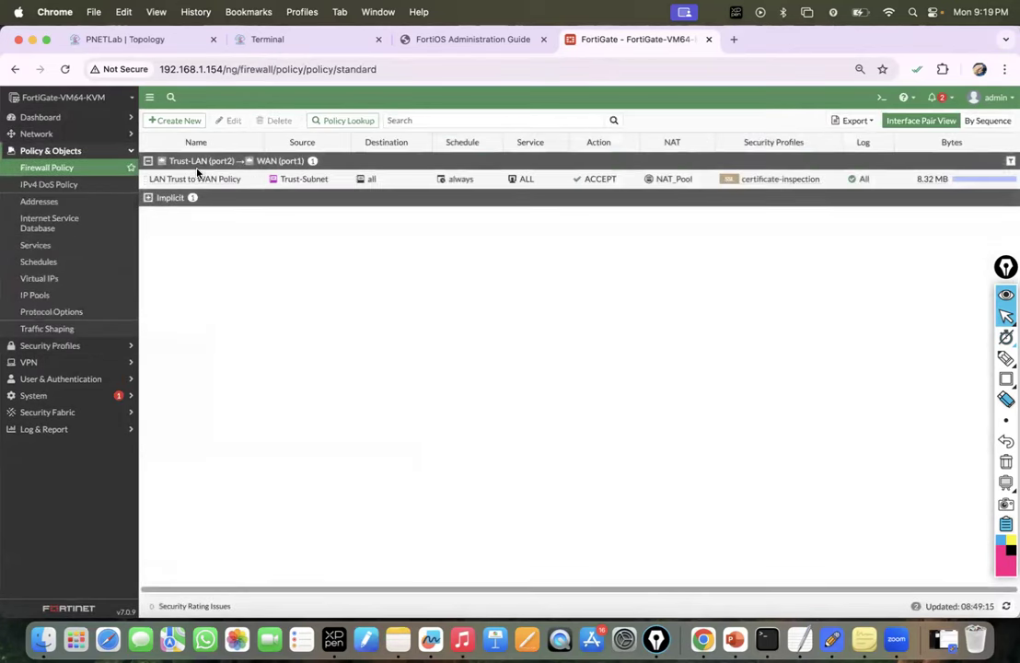
pyautogui.doubleClick(203, 180)
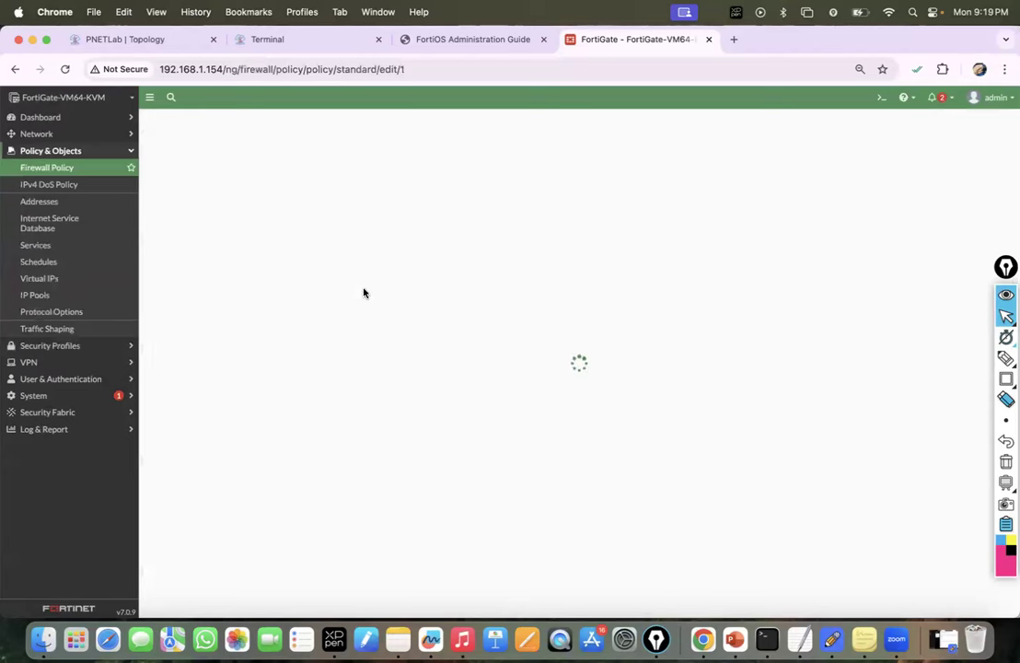
pyautogui.click(233, 540)
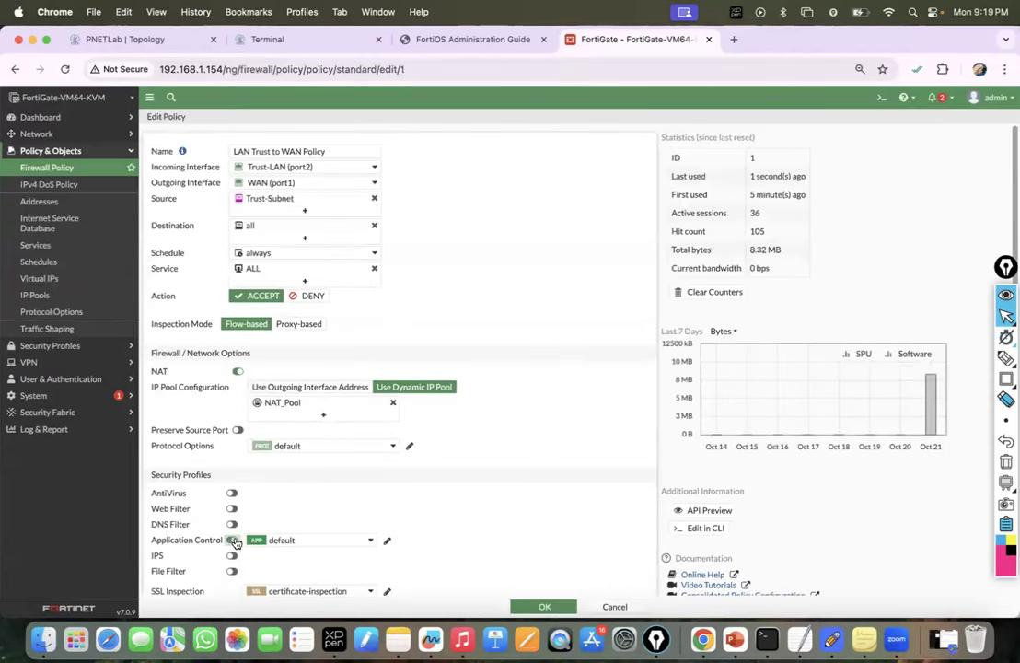
pyautogui.click(313, 540)
pyautogui.click(309, 585)
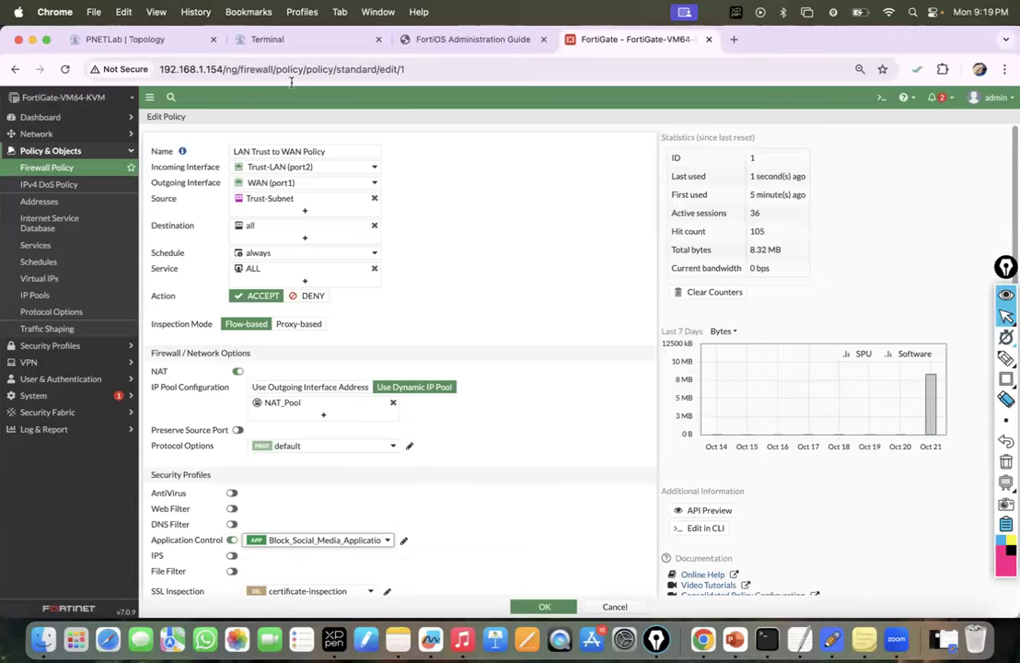
# Step: Switch to the USER machine's terminal and load linkedin.com in a new browser tab
pyautogui.click(266, 38)
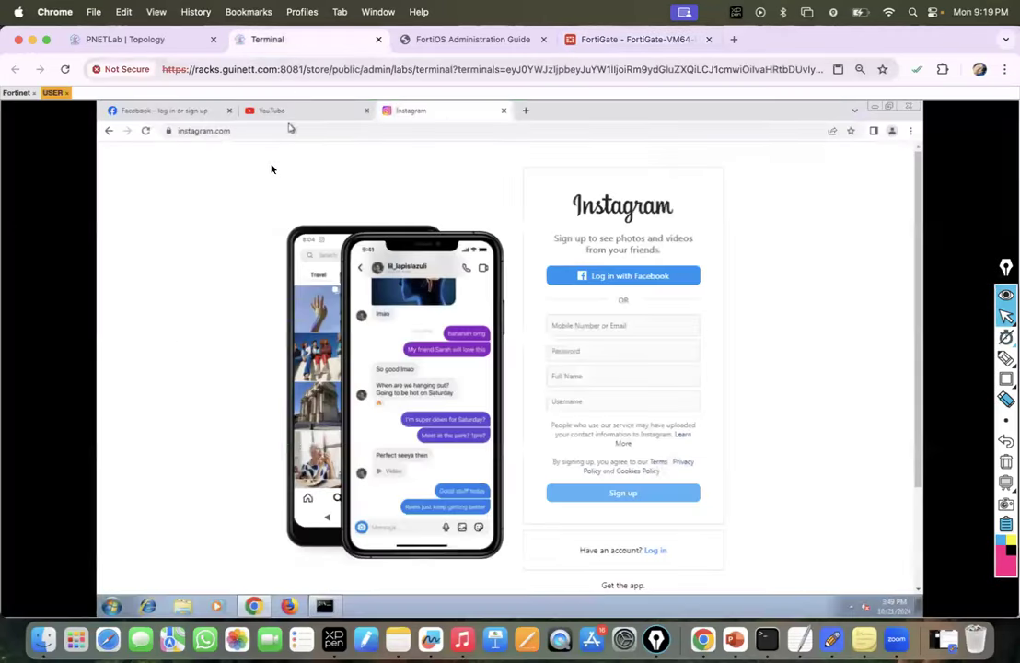
pyautogui.click(527, 111)
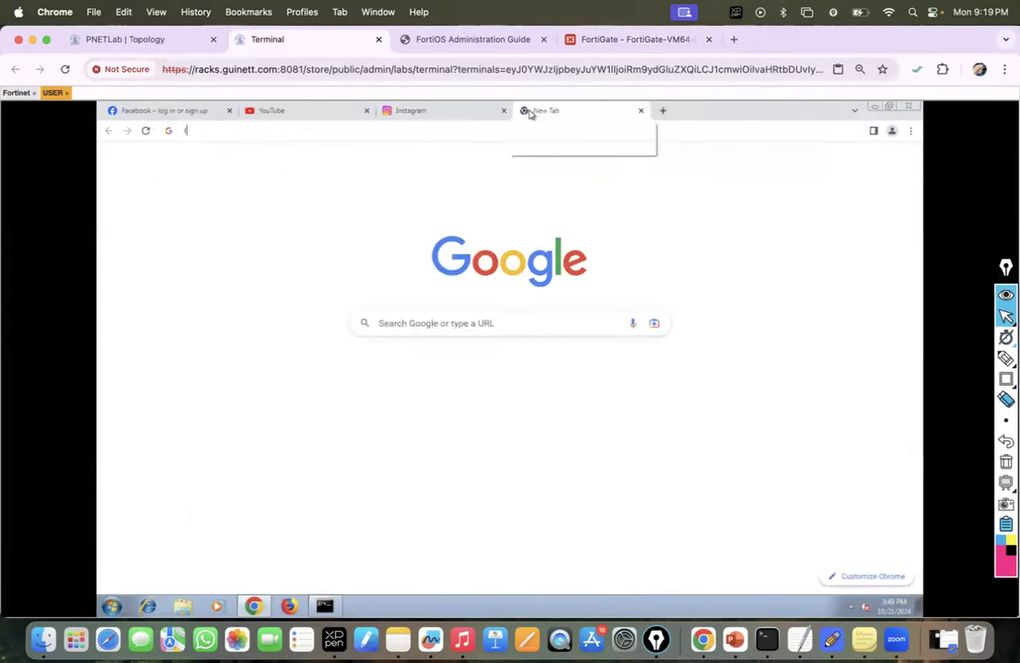
pyautogui.write('linkedin')
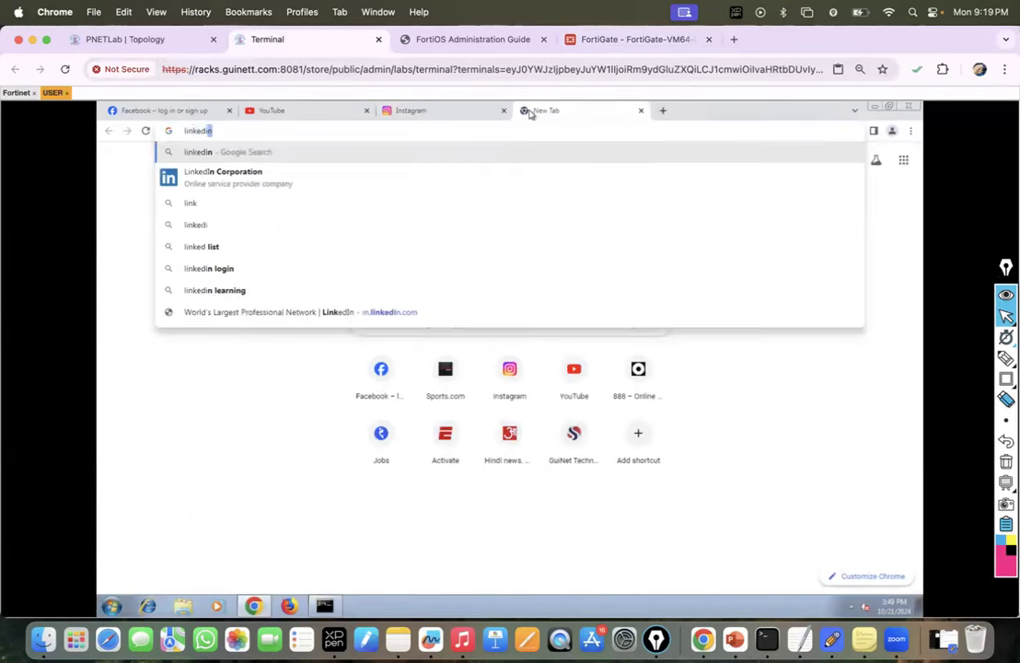
pyautogui.write('.com')
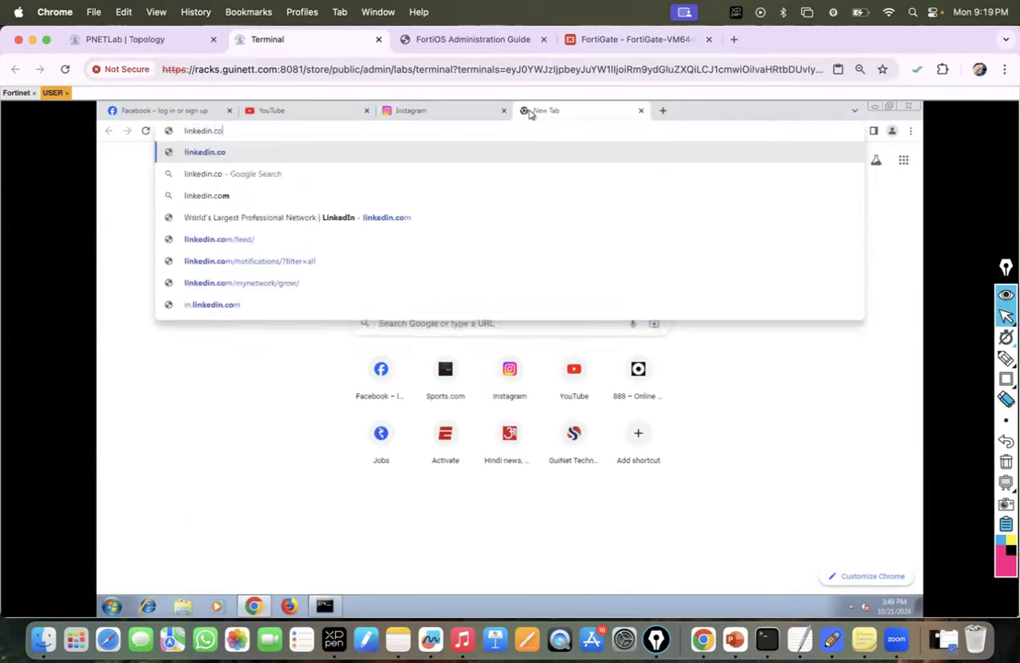
pyautogui.press('Return')
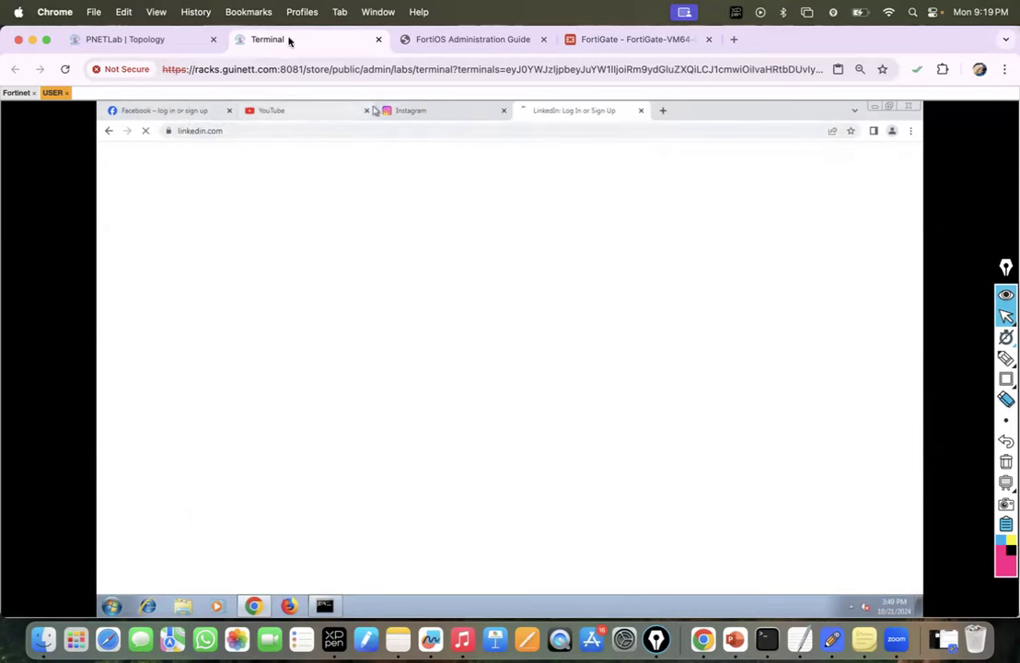
# Step: Return to the FortiGate policy editor and save the LAN Trust to WAN Policy with its Application Control sensor
pyautogui.click(138, 39)
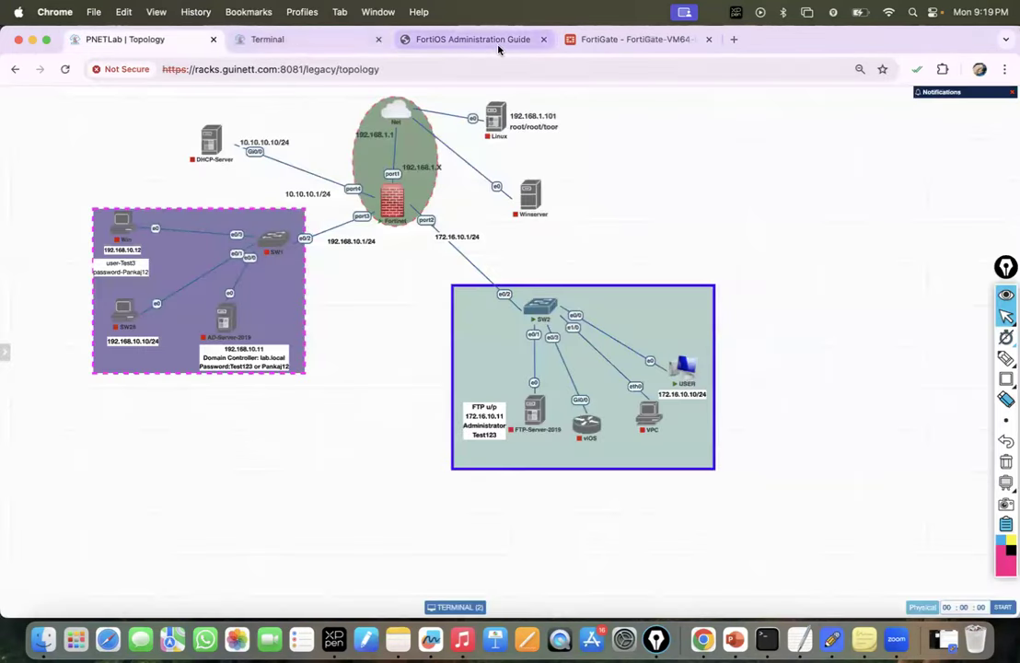
pyautogui.click(604, 41)
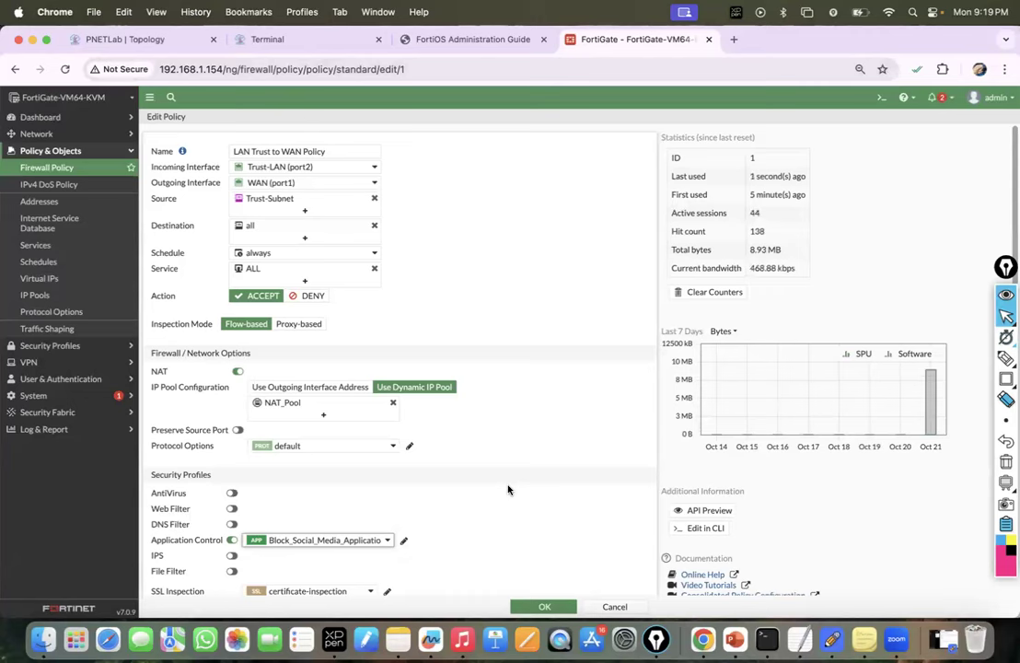
pyautogui.click(546, 608)
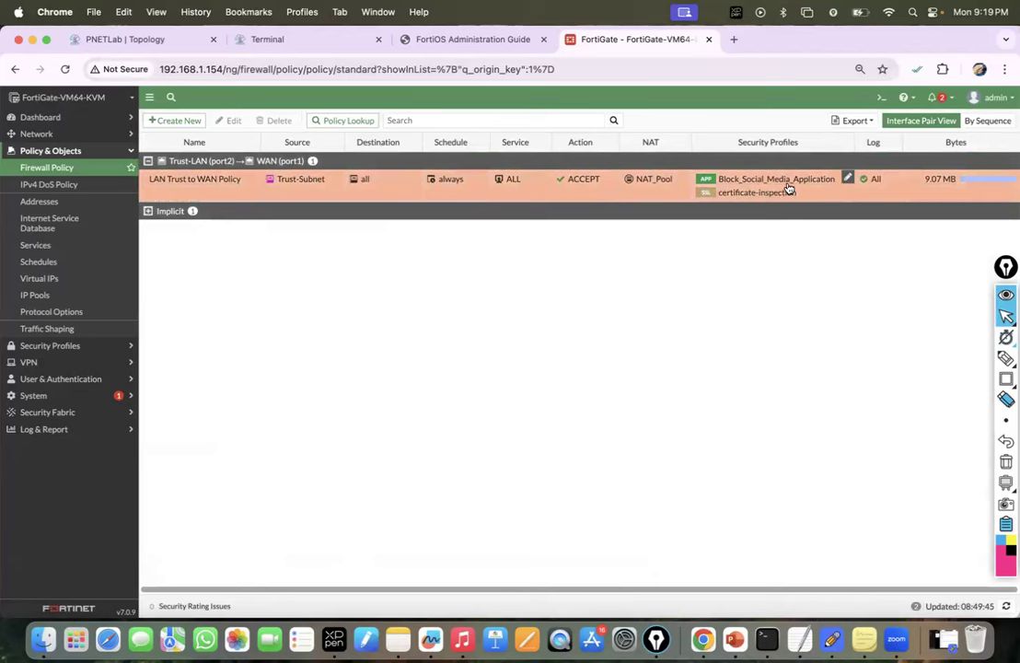
# Step: Switch to the USER machine's terminal, open an incognito browser window and load facebook.com
pyautogui.click(255, 38)
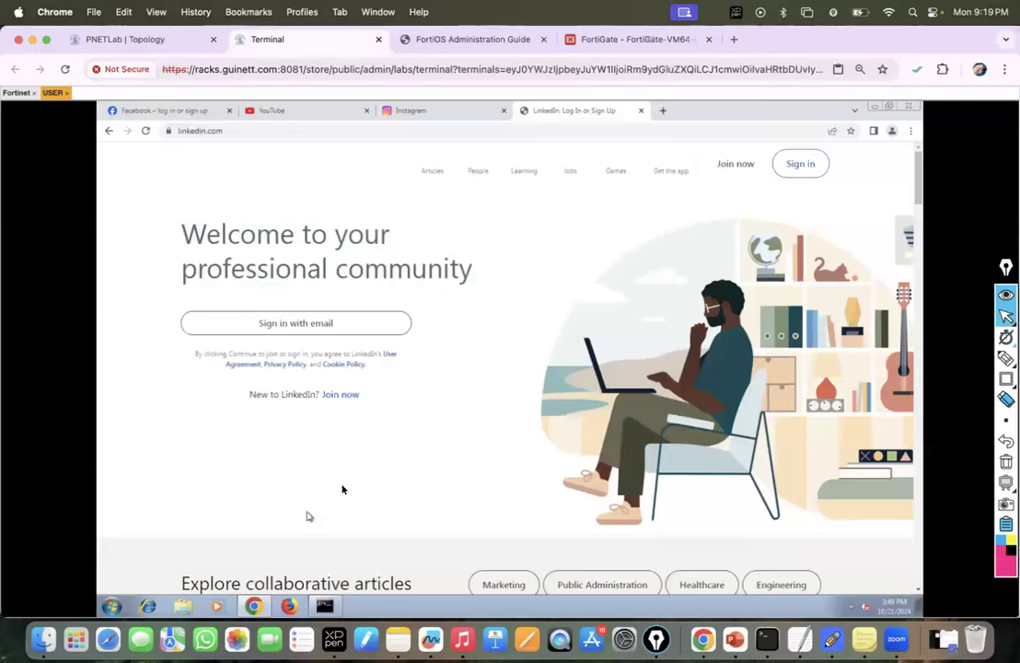
pyautogui.click(910, 131)
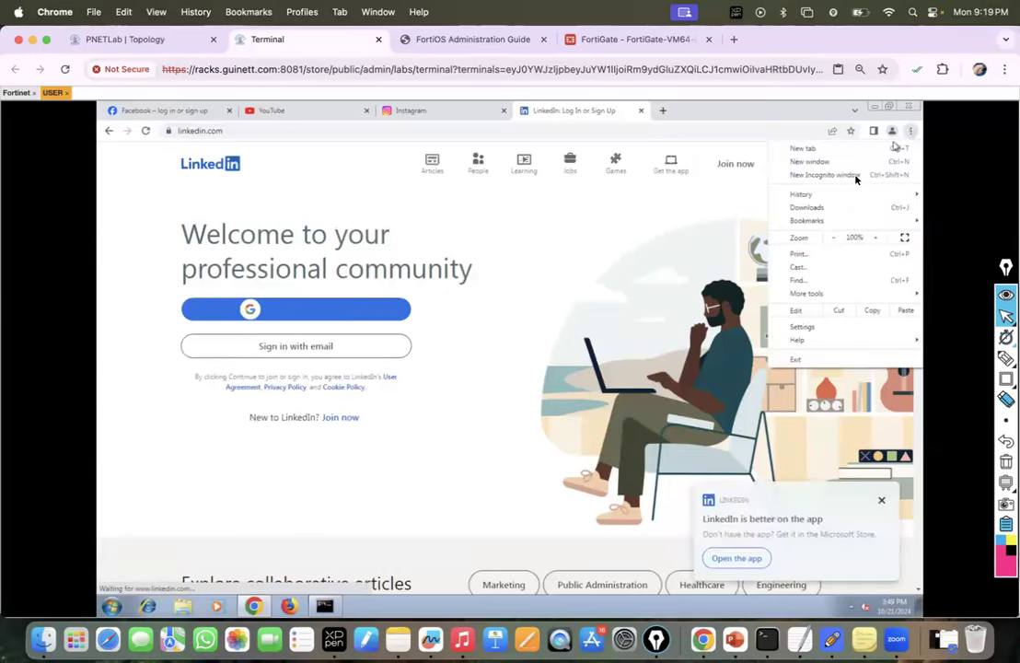
pyautogui.click(829, 175)
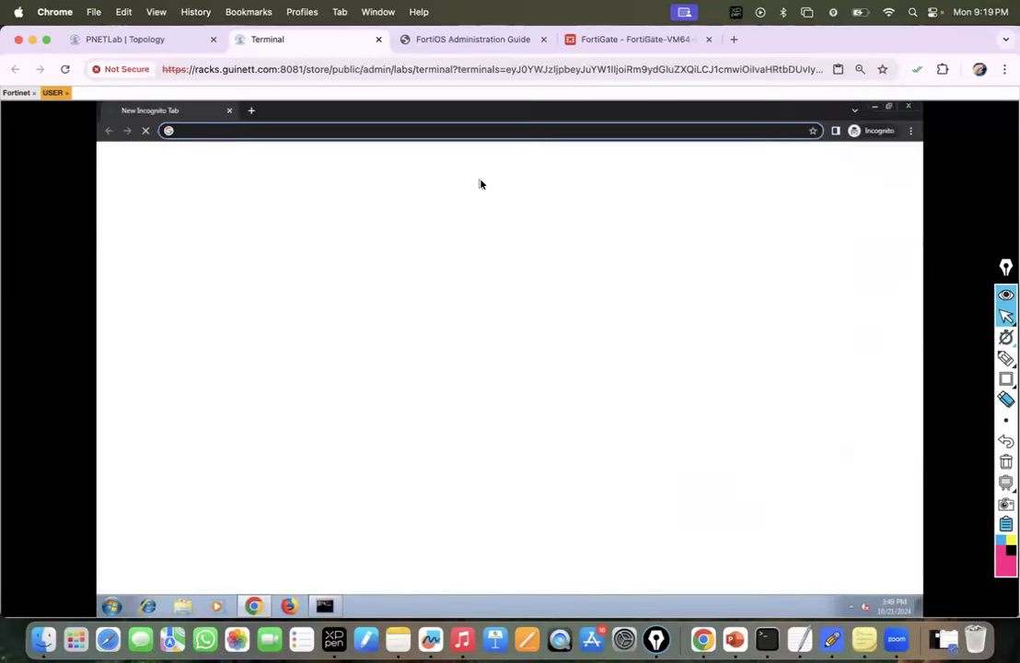
pyautogui.write('facebook.com')
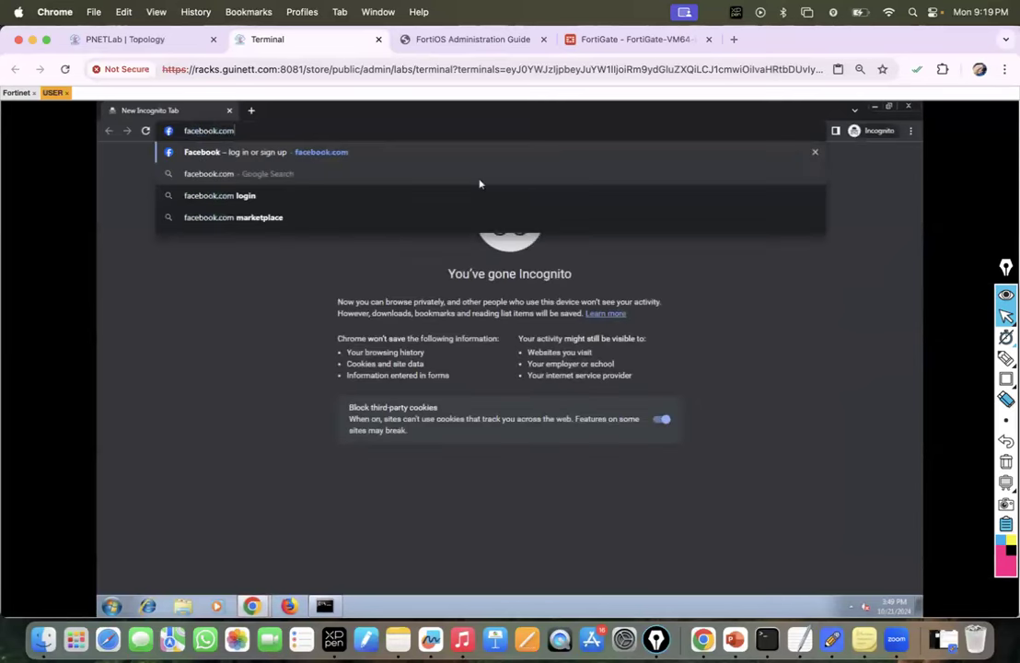
pyautogui.press('Return')
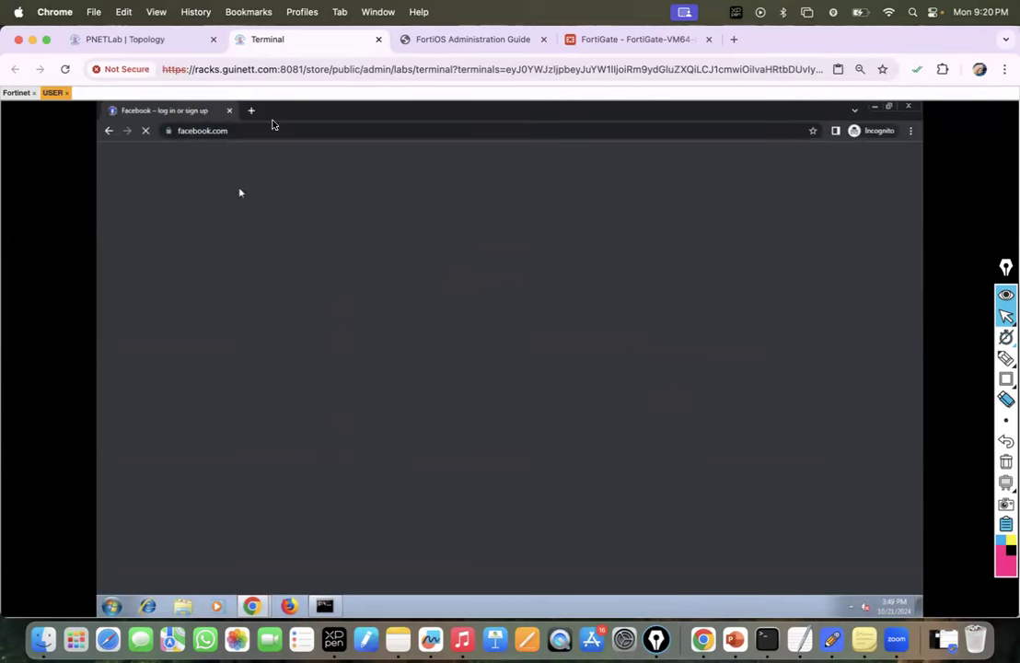
# Step: Load instagram.com in a second incognito tab, checking the Facebook tab while it loads
pyautogui.click(250, 110)
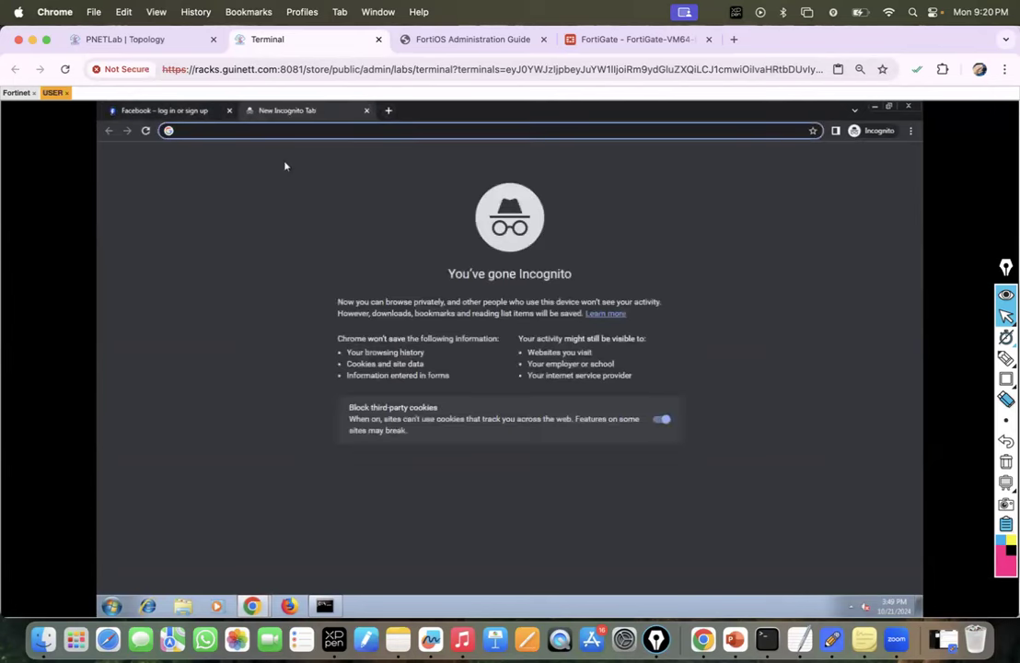
pyautogui.write('instagram.com')
pyautogui.press('Return')
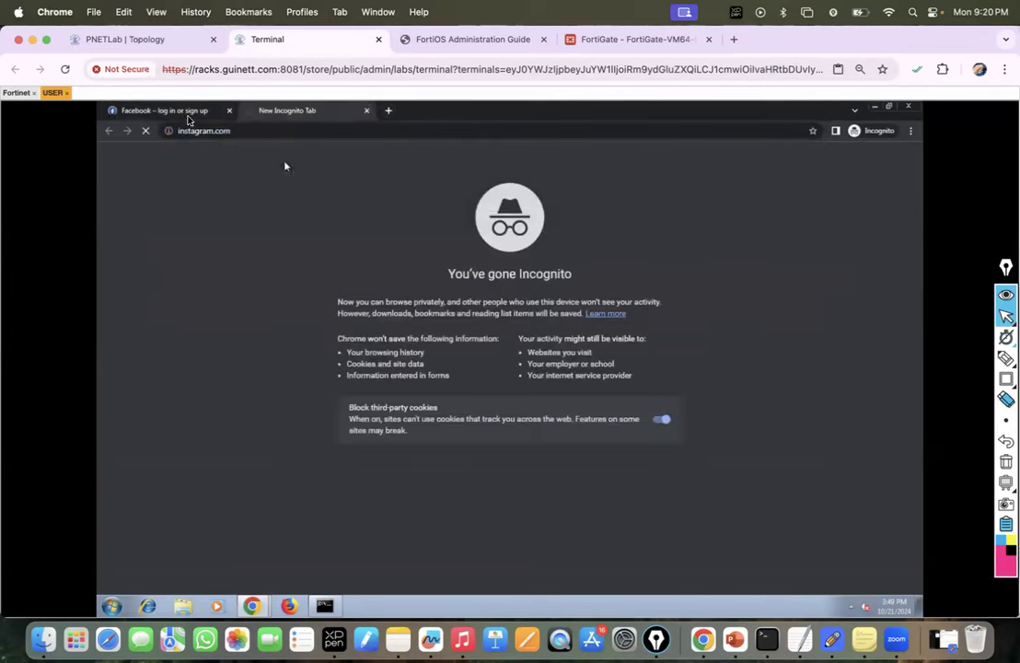
pyautogui.click(170, 111)
pyautogui.click(292, 110)
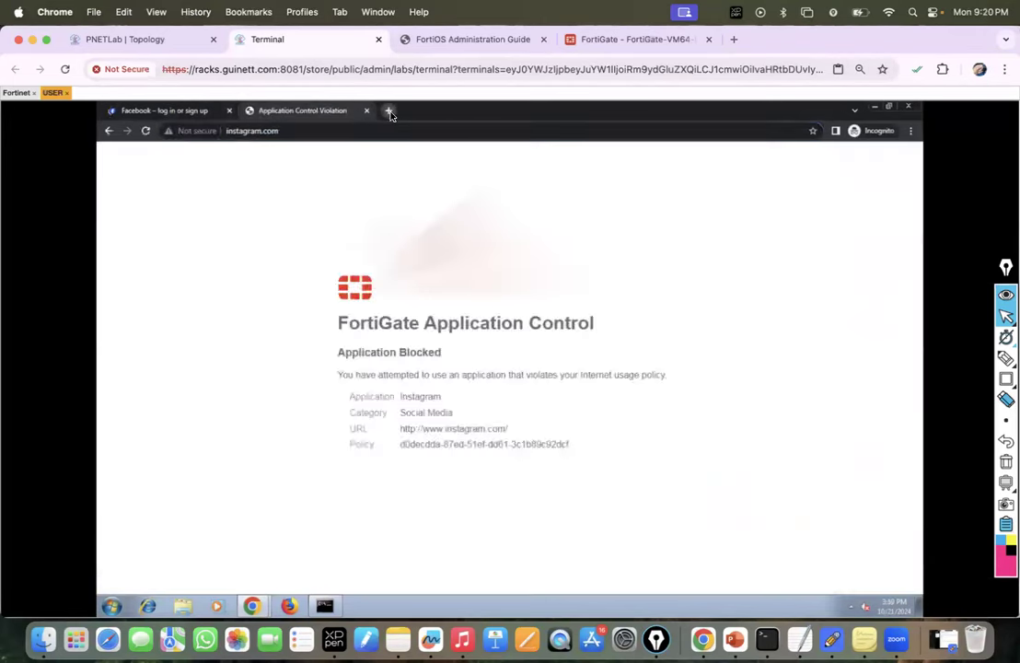
# Step: Load linkedin.com in a third incognito tab
pyautogui.click(387, 110)
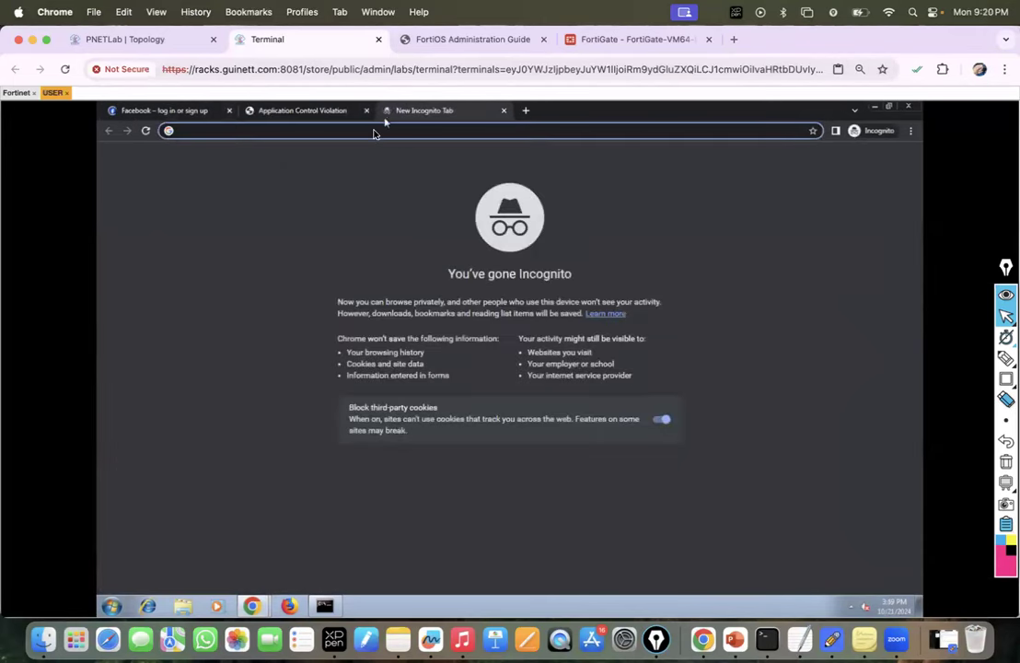
pyautogui.write('linkedin.com')
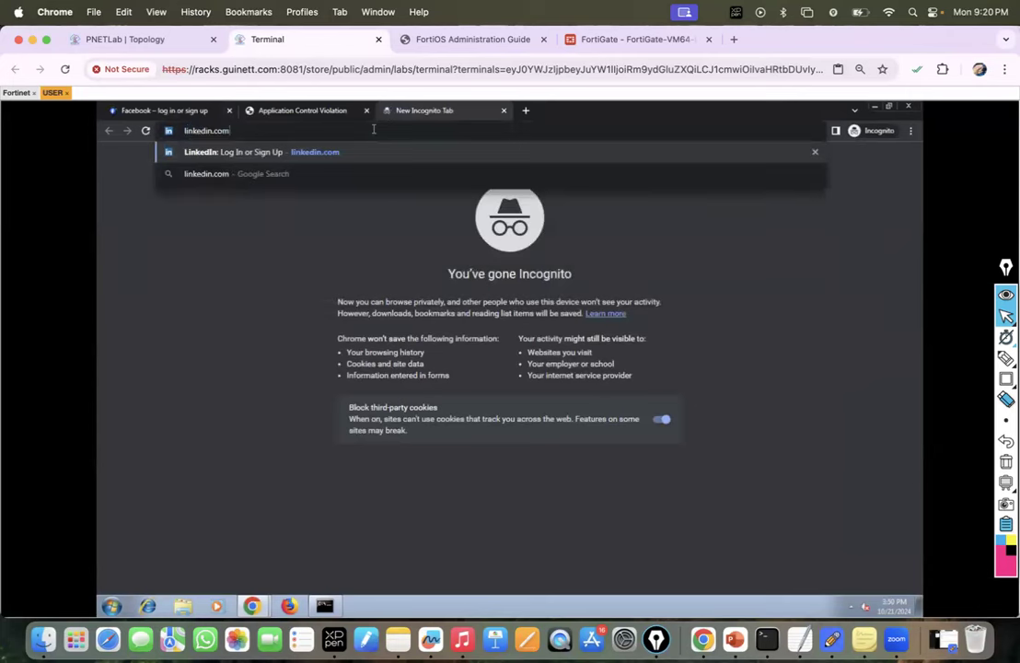
pyautogui.press('Return')
# Step: Examine the Instagram block page's application and category, and compare it with the Facebook and LinkedIn pages
pyautogui.click(296, 112)
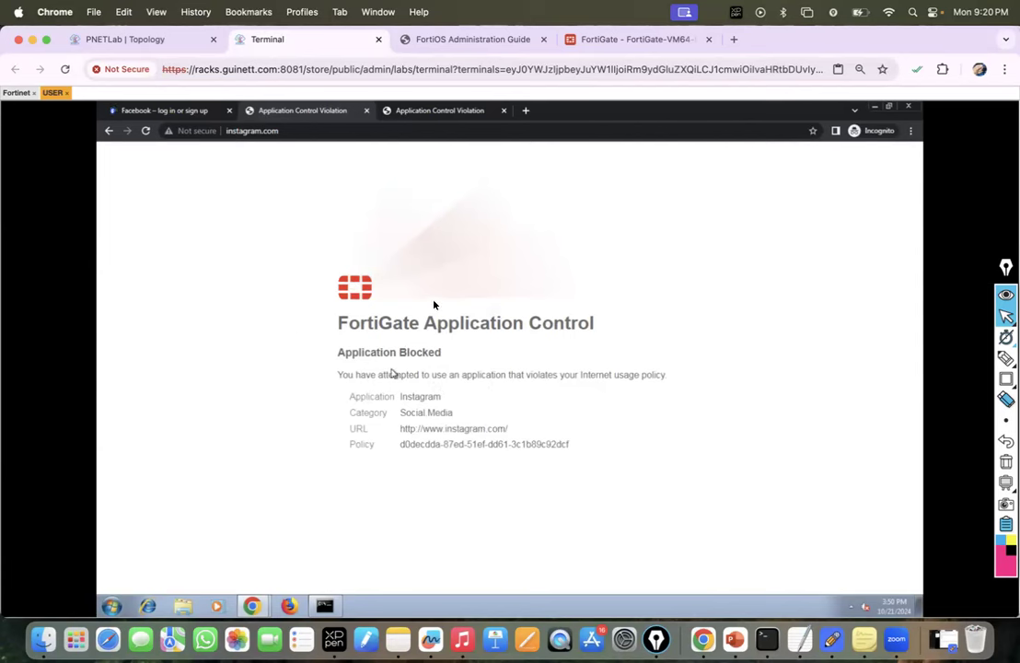
pyautogui.moveTo(348, 394); pyautogui.dragTo(472, 417)
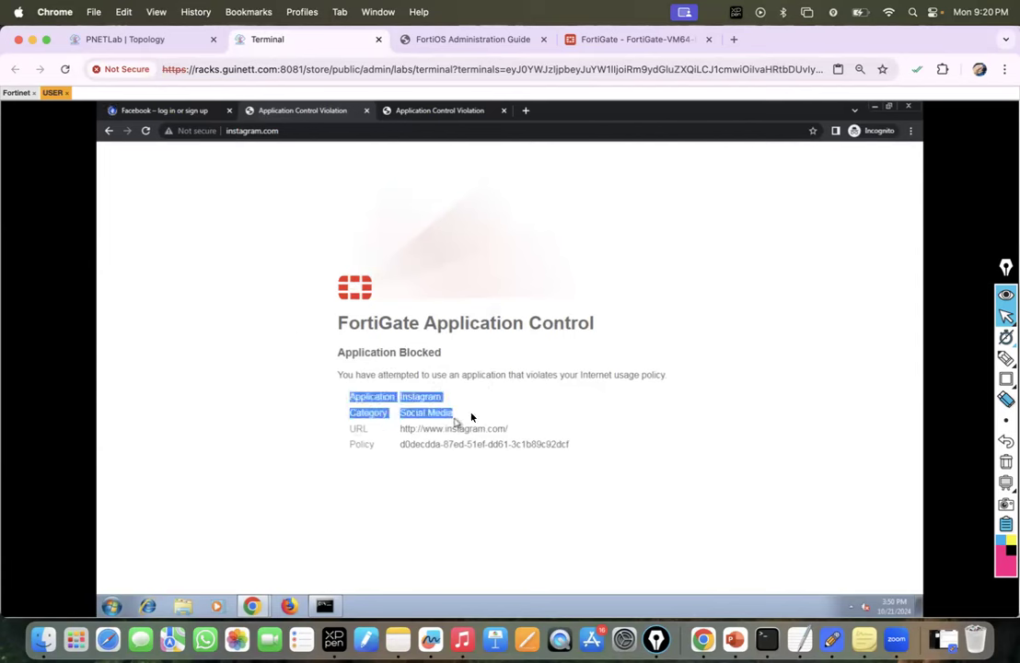
pyautogui.click(471, 415)
pyautogui.moveTo(348, 412); pyautogui.dragTo(453, 414)
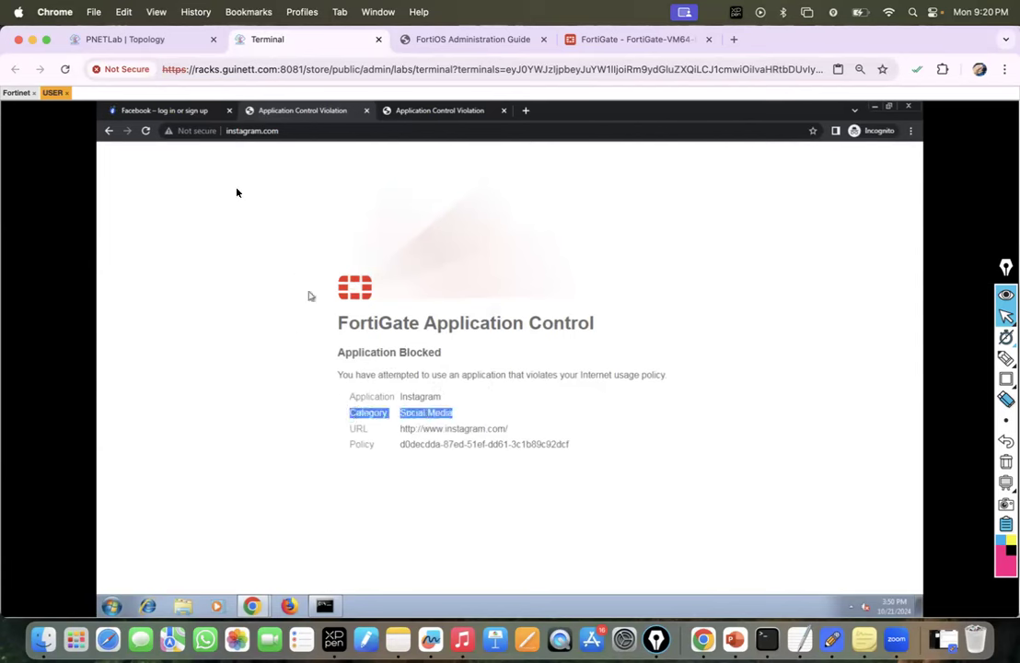
pyautogui.click(178, 114)
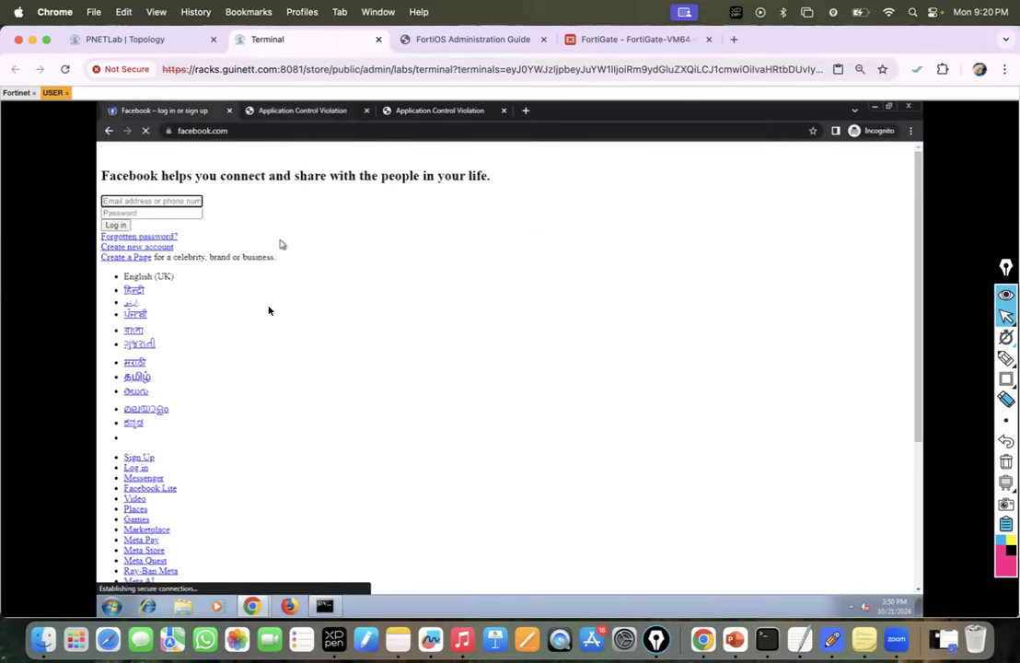
pyautogui.scroll(-5, 206, 299)
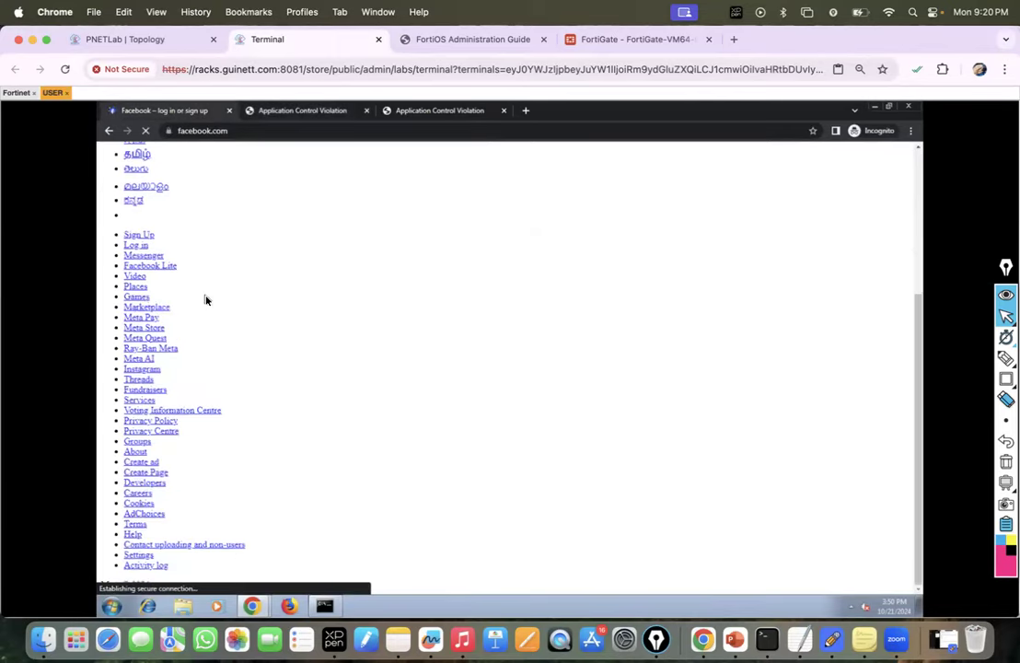
pyautogui.click(415, 116)
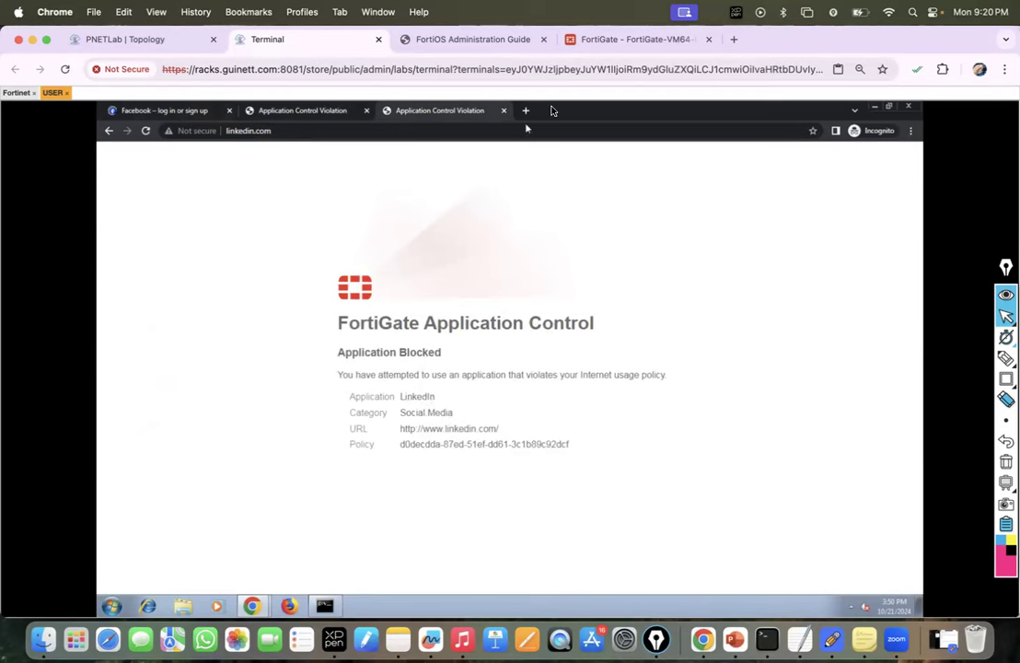
# Step: Return to FortiGate and review the Application Control log, including the application details of an Instagram entry
pyautogui.click(608, 40)
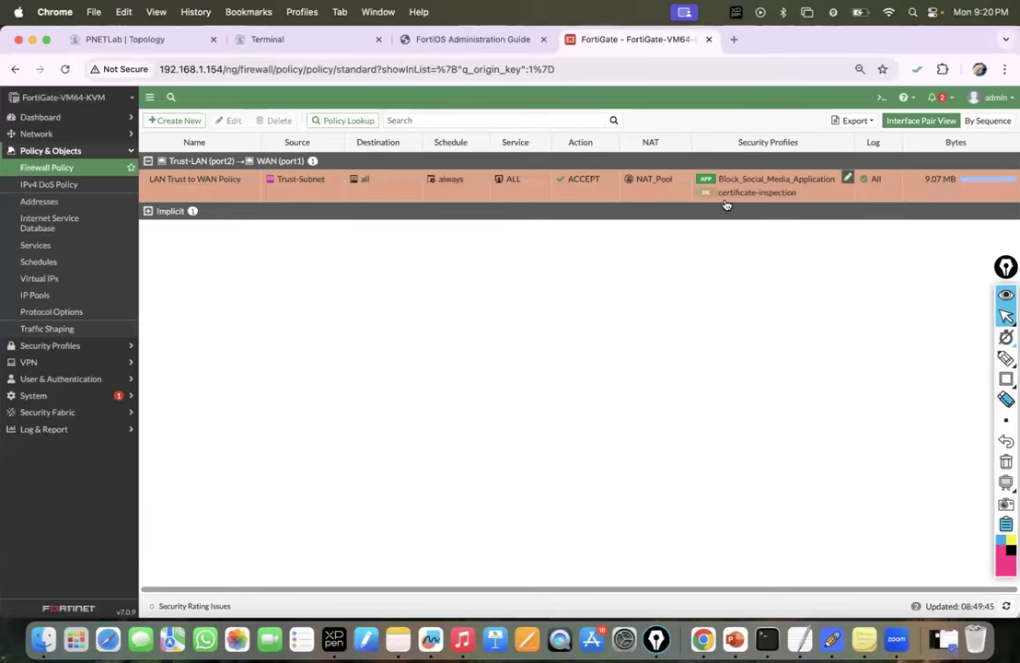
pyautogui.click(51, 429)
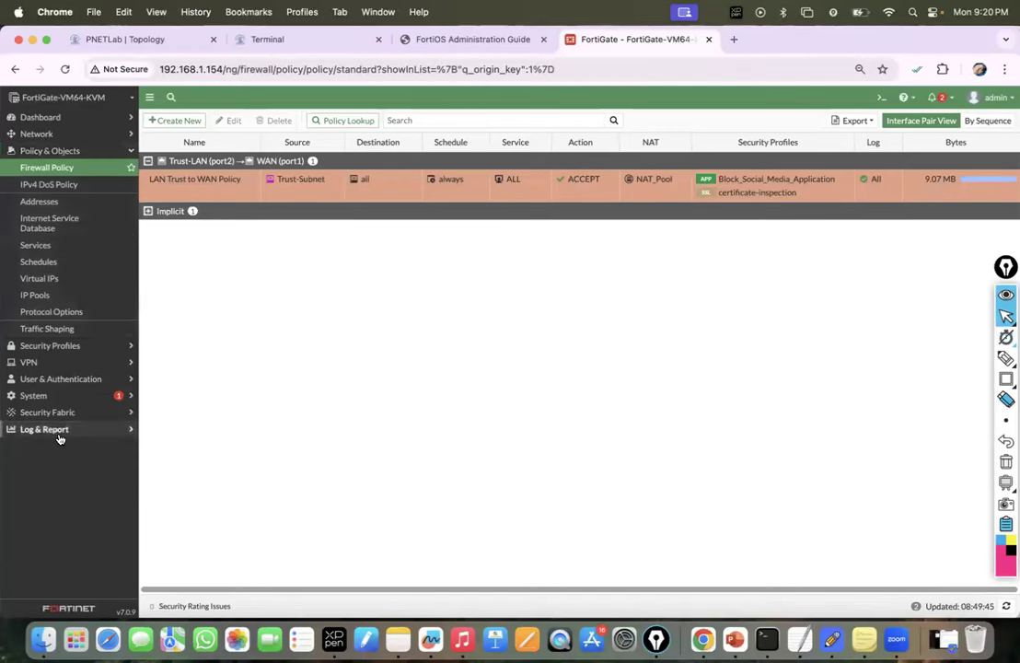
pyautogui.click(57, 419)
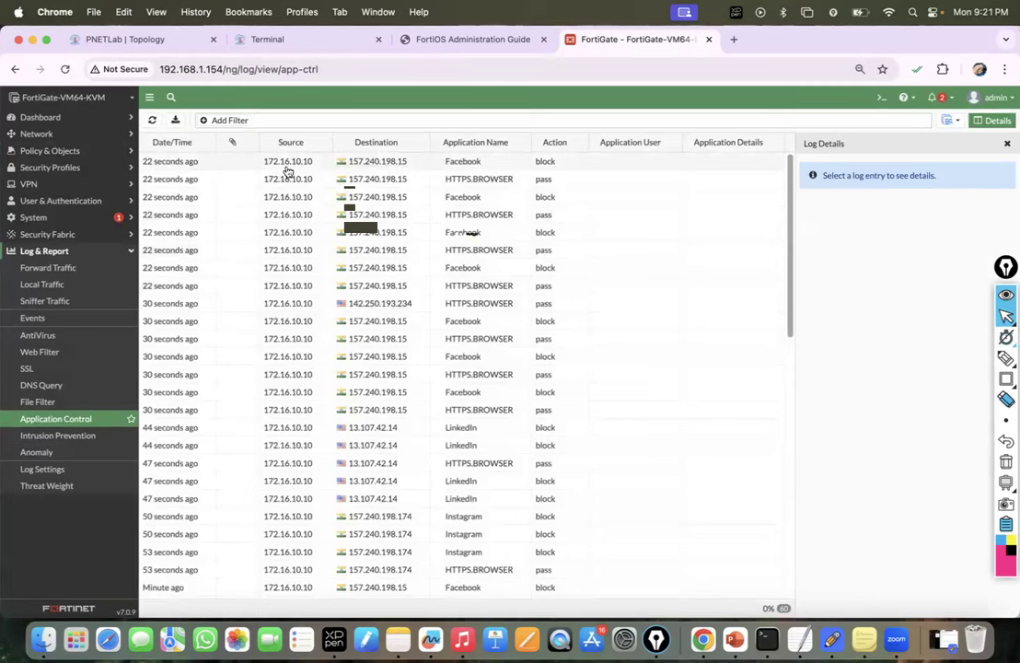
pyautogui.moveTo(465, 171)
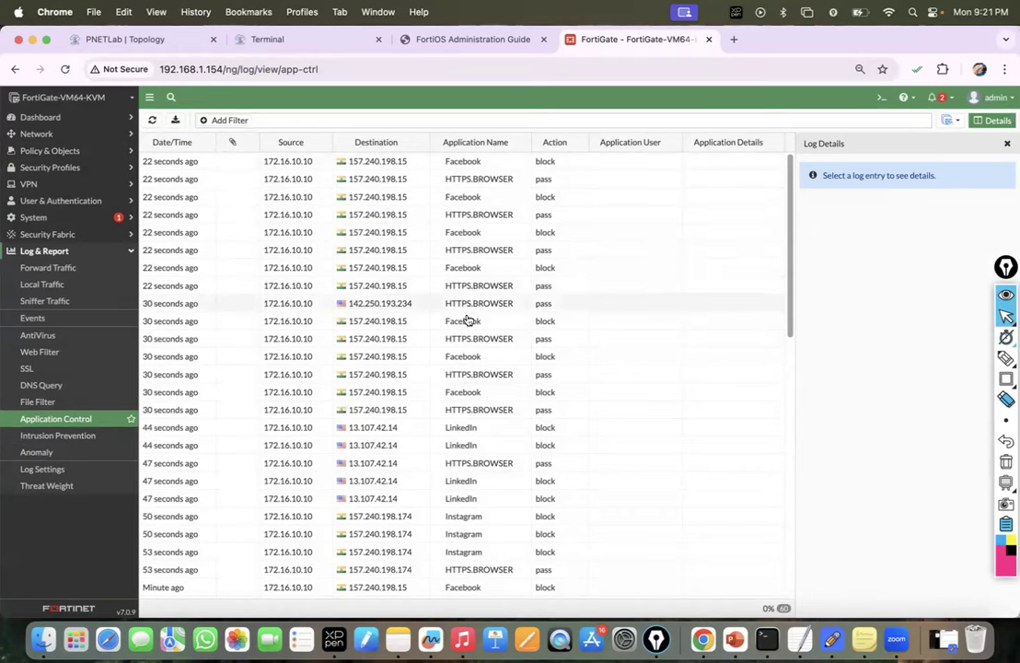
pyautogui.scroll(-15, 467, 319)
pyautogui.scroll(-4, 470, 458)
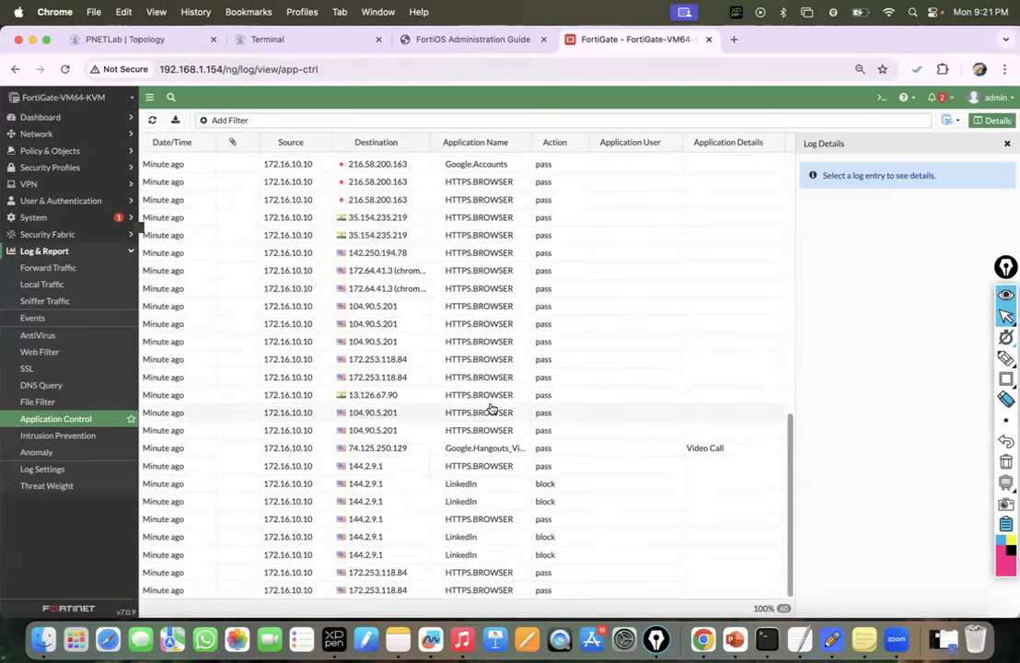
pyautogui.scroll(10, 506, 388)
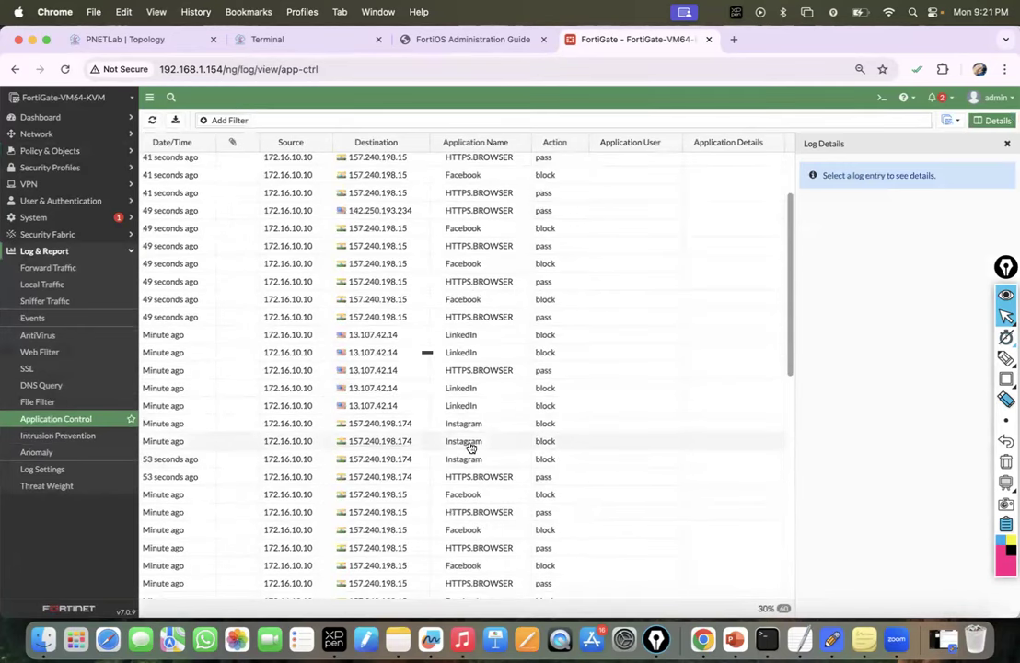
pyautogui.moveTo(478, 429)
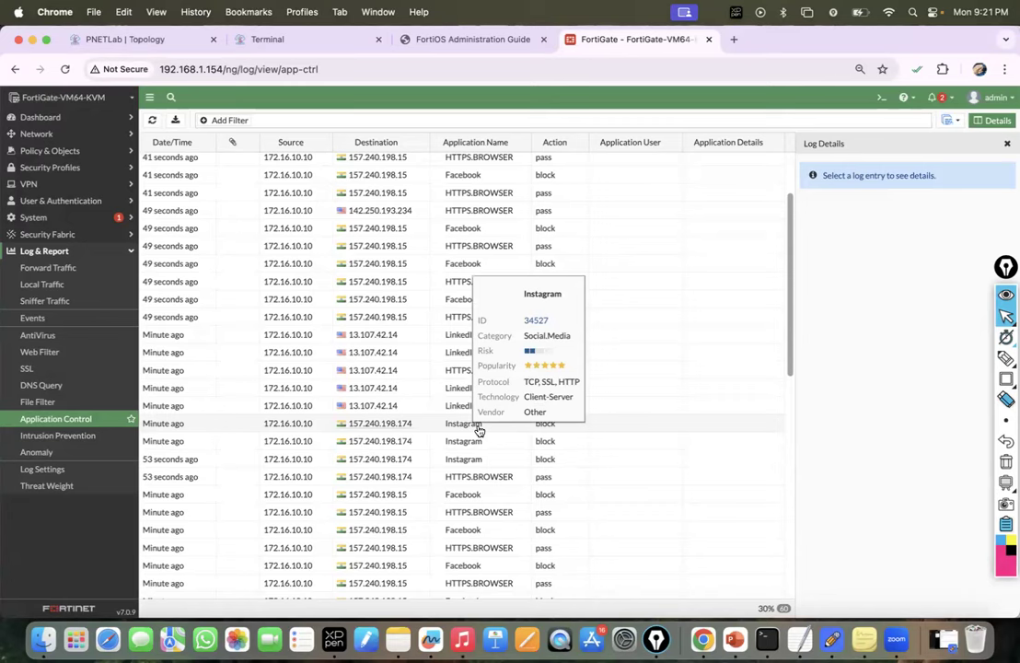
# Step: Open the Forward Traffic log and close its Log Details pane
pyautogui.click(54, 268)
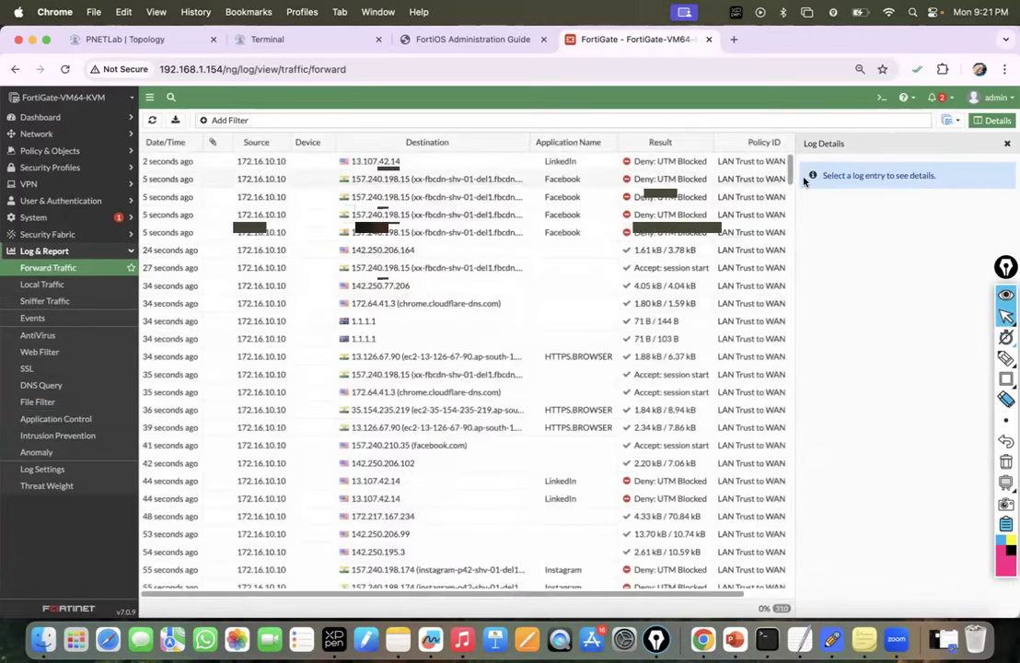
pyautogui.click(1008, 144)
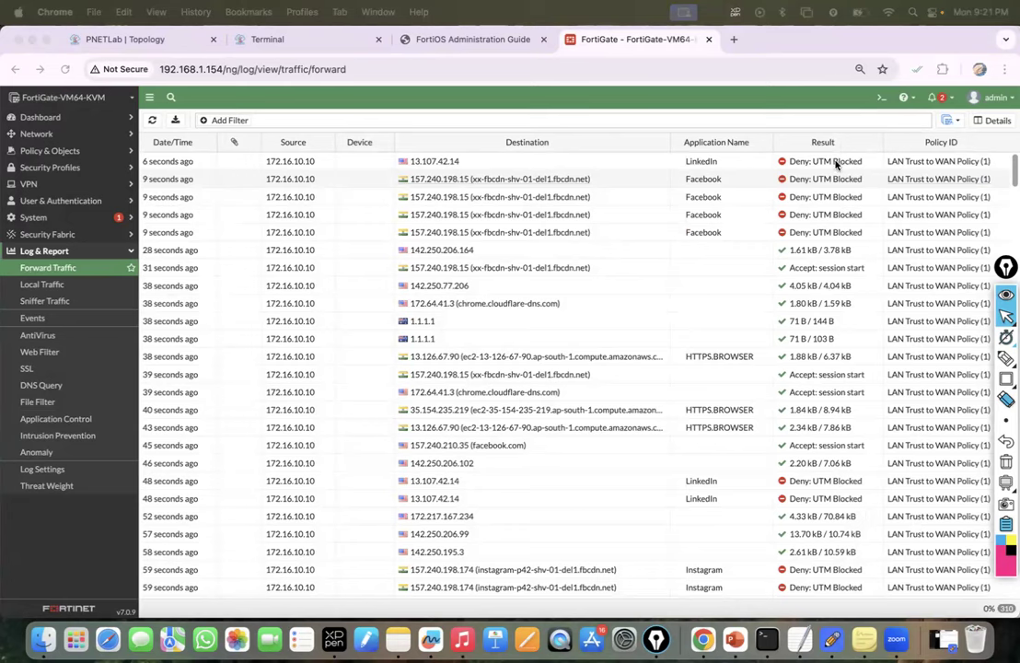
# Step: Add the on-screen text annotation "Unified Threat Management" beside the Application Name column heading in Epic Pen
pyautogui.click(1006, 359)
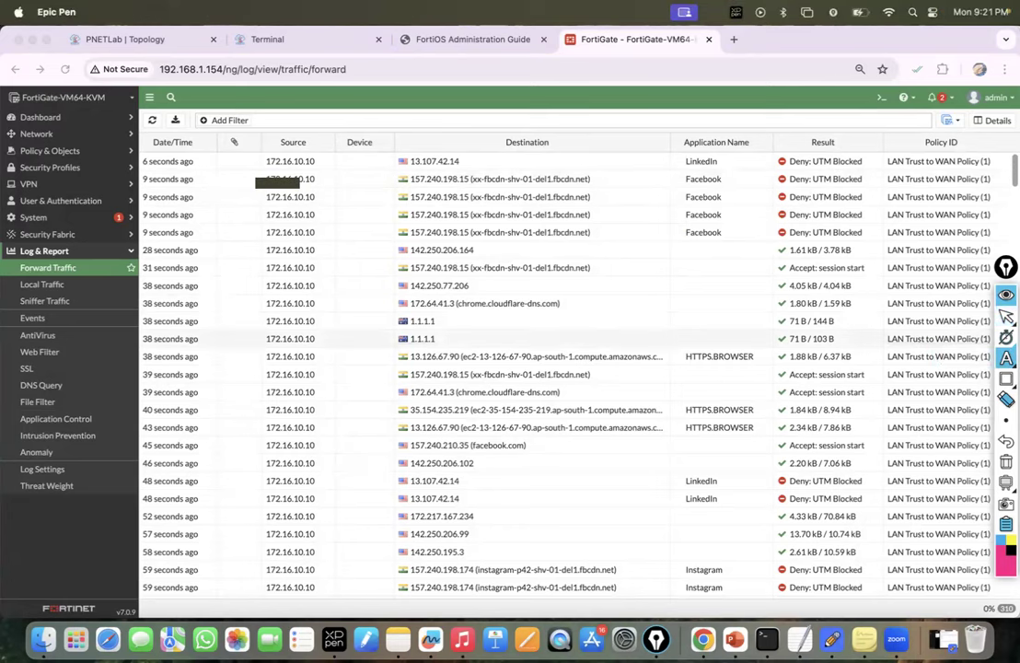
pyautogui.click(588, 140)
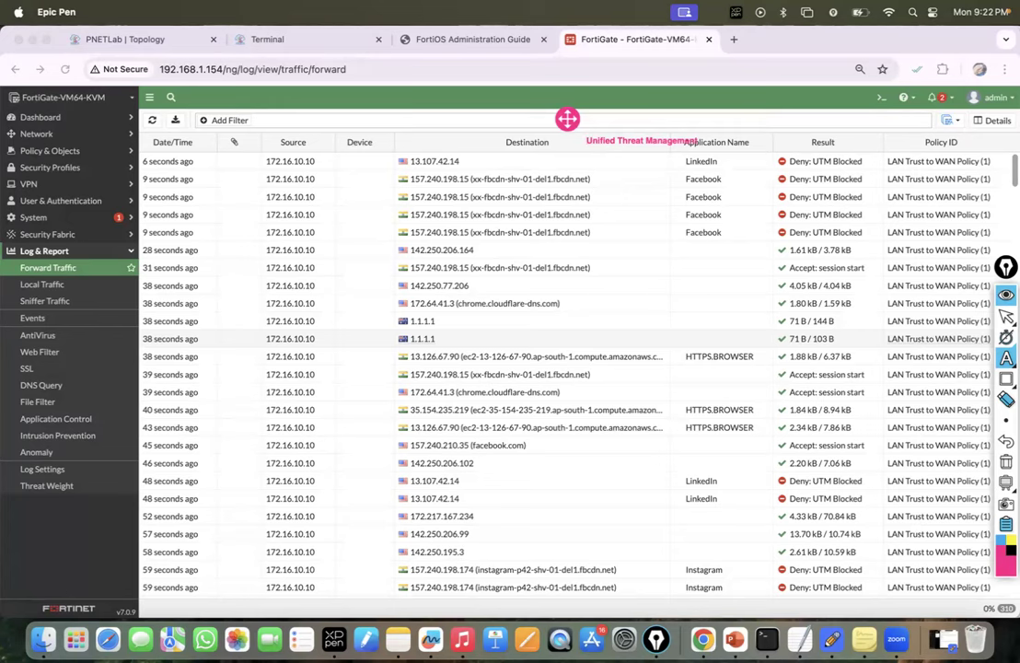
# Step: Mark the UTM Blocked results, the policy and the LinkedIn, Facebook and Instagram entries with the pen, and clear all annotations
pyautogui.moveTo(1006, 337)
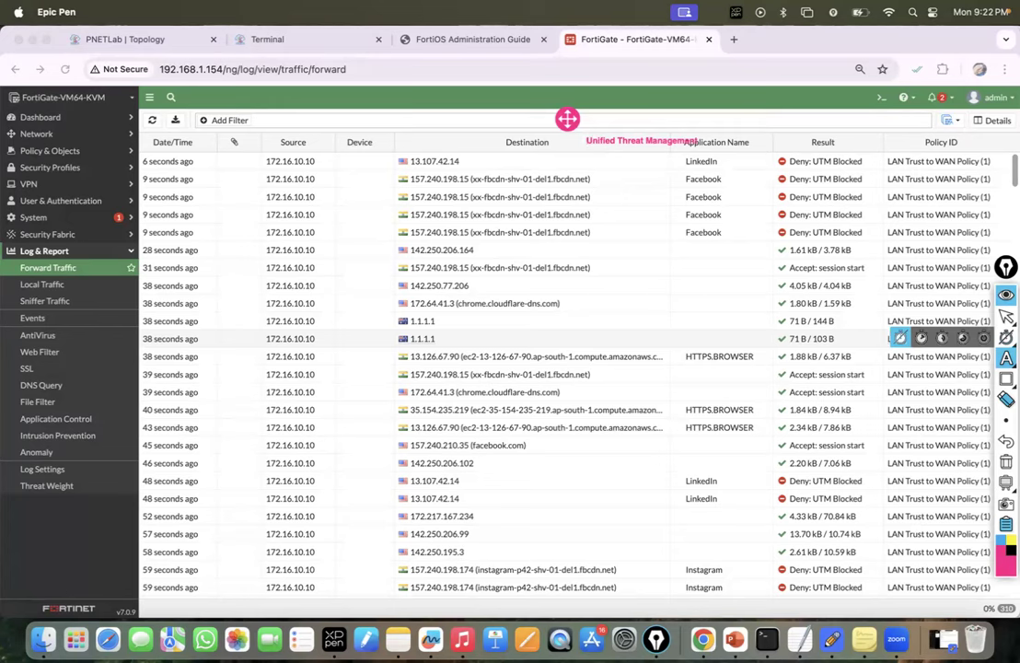
pyautogui.moveTo(1007, 358)
pyautogui.click(943, 357)
pyautogui.moveTo(799, 136); pyautogui.dragTo(867, 144)
pyautogui.moveTo(806, 244)
pyautogui.mouseDown()
pyautogui.moveTo(898, 198)
pyautogui.moveTo(858, 139)
pyautogui.moveTo(981, 170)
pyautogui.mouseUp()
pyautogui.moveTo(686, 149)
pyautogui.mouseDown()
pyautogui.moveTo(729, 152)
pyautogui.moveTo(730, 175)
pyautogui.mouseUp()
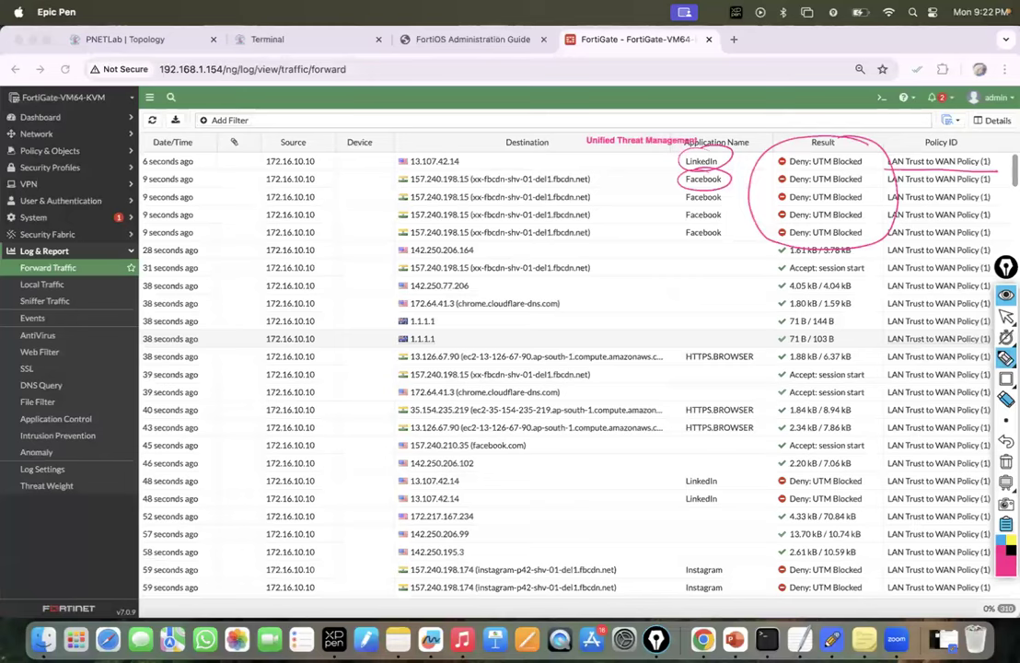
pyautogui.moveTo(682, 580); pyautogui.dragTo(729, 565)
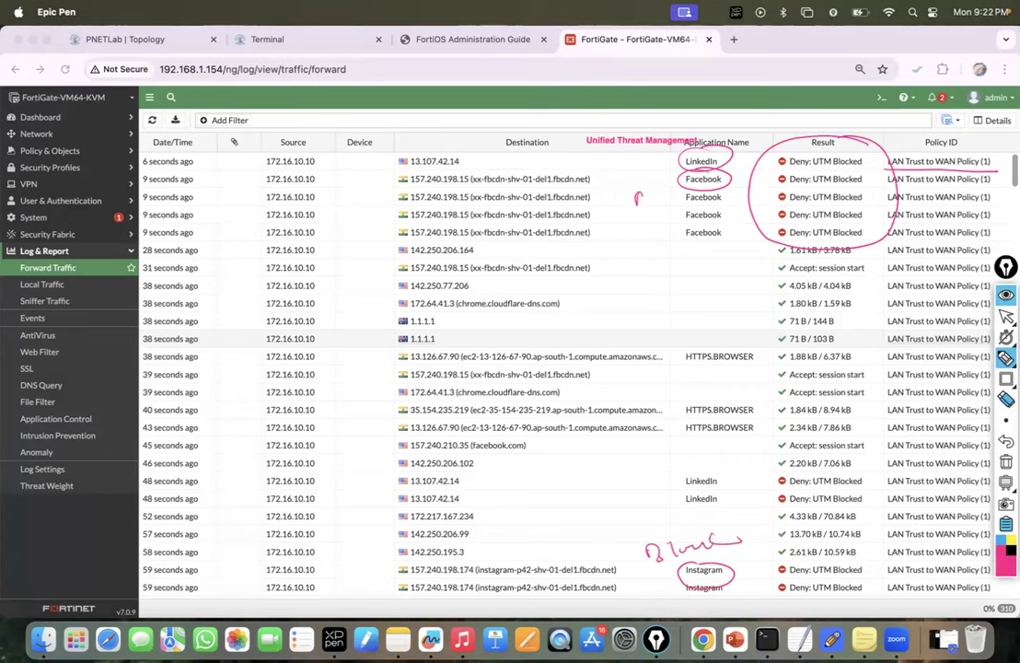
pyautogui.moveTo(686, 212); pyautogui.dragTo(634, 230)
pyautogui.click(1006, 316)
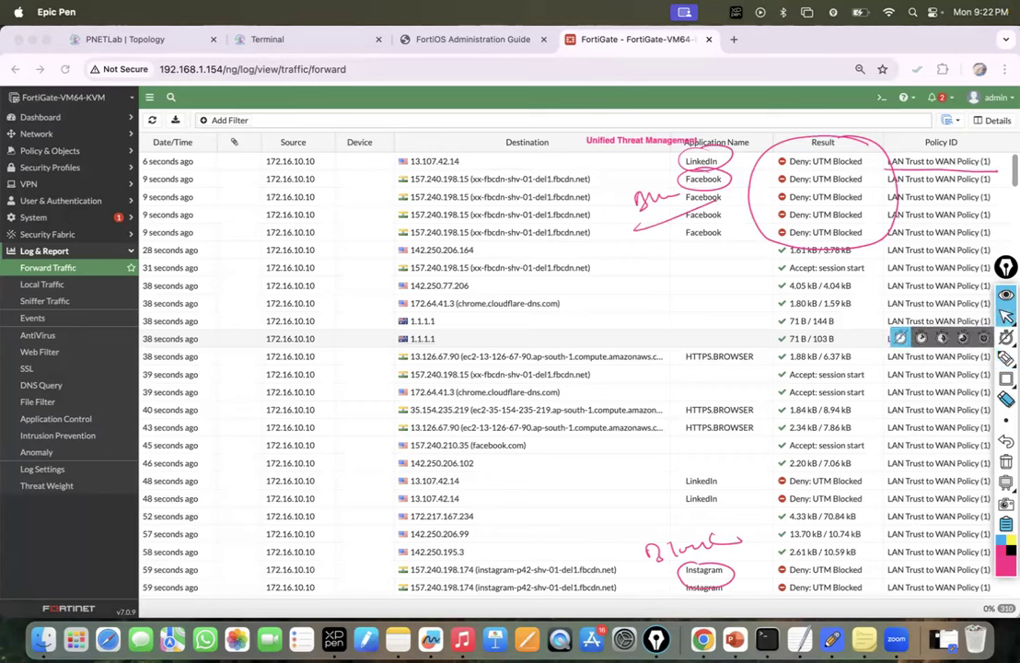
pyautogui.click(1007, 463)
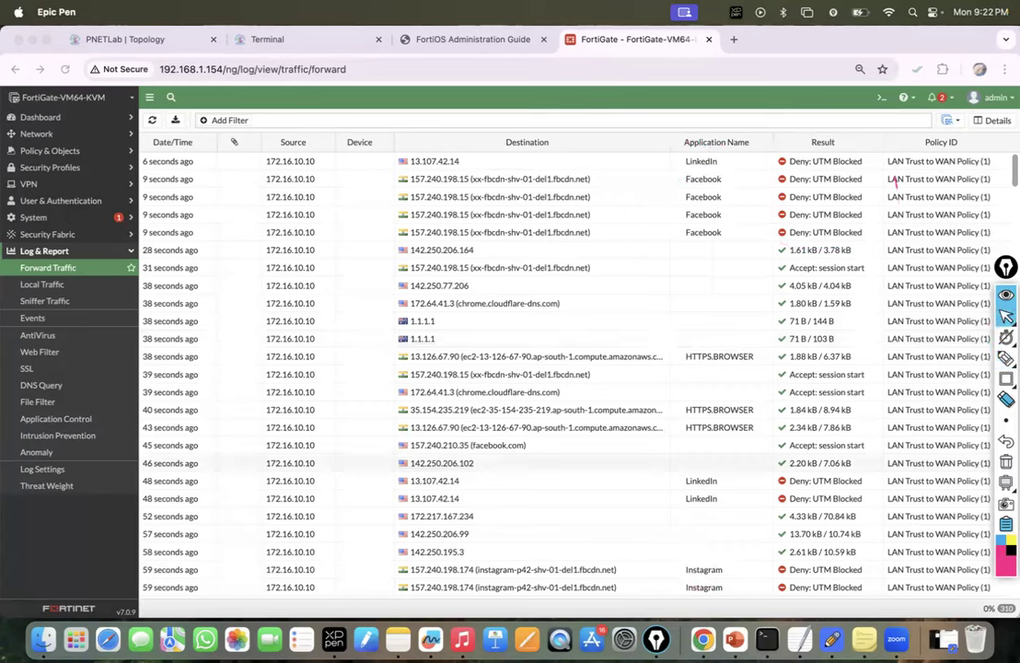
# Step: Switch back to the USER machine's terminal and load youtube.com in a new incognito tab
pyautogui.click(277, 39)
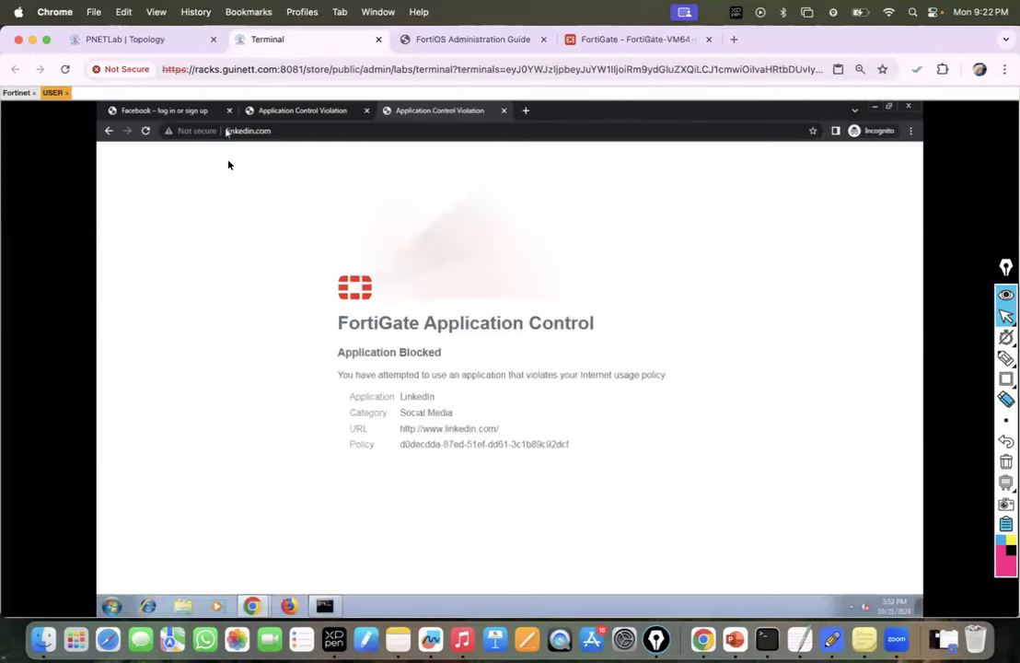
pyautogui.click(527, 112)
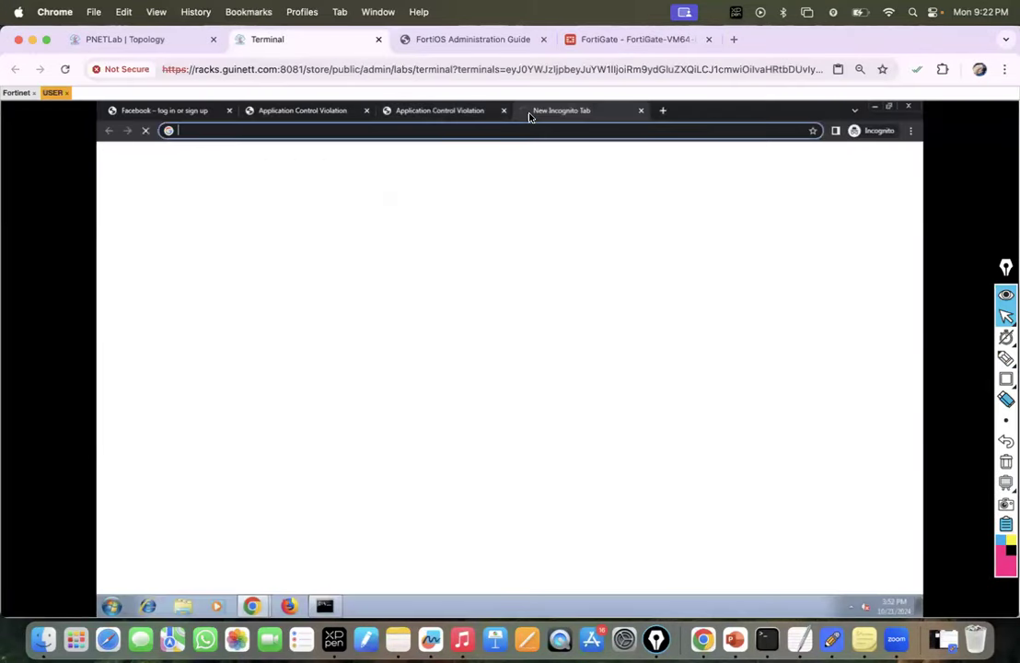
pyautogui.write('you')
pyautogui.press('Return')
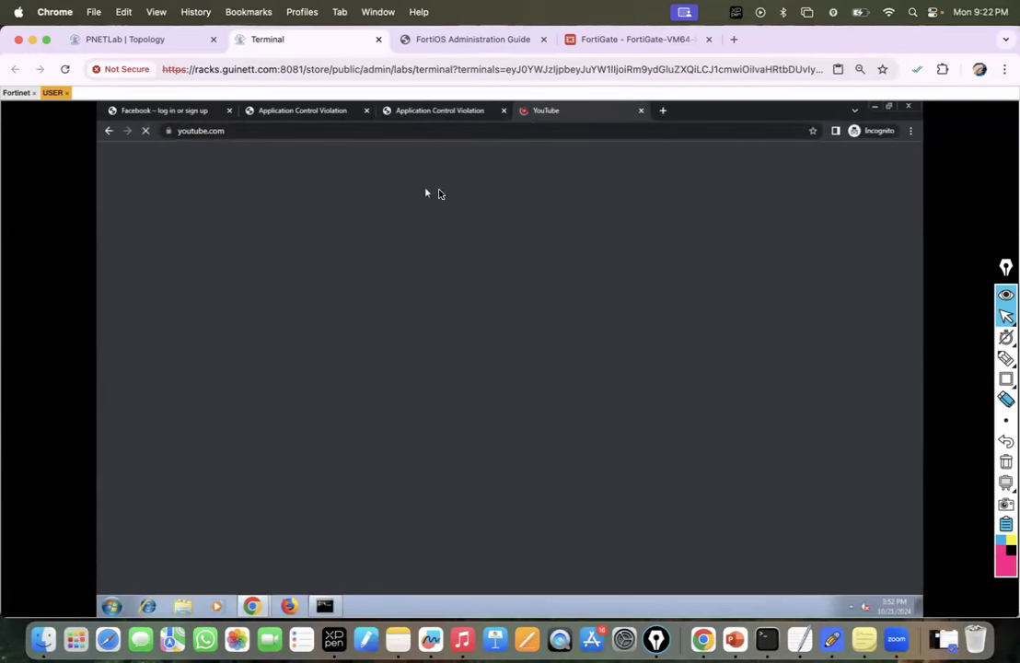
# Step: Load google.com in another incognito tab and compare it with the YouTube tab to check that both sites open
pyautogui.click(663, 111)
pyautogui.write('go')
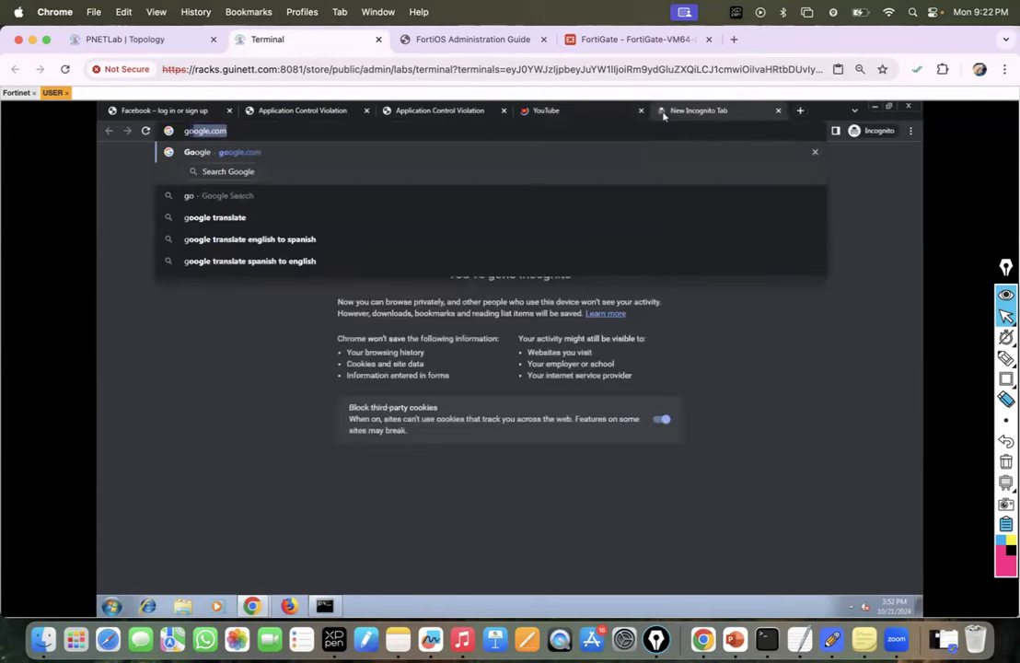
pyautogui.press('Return')
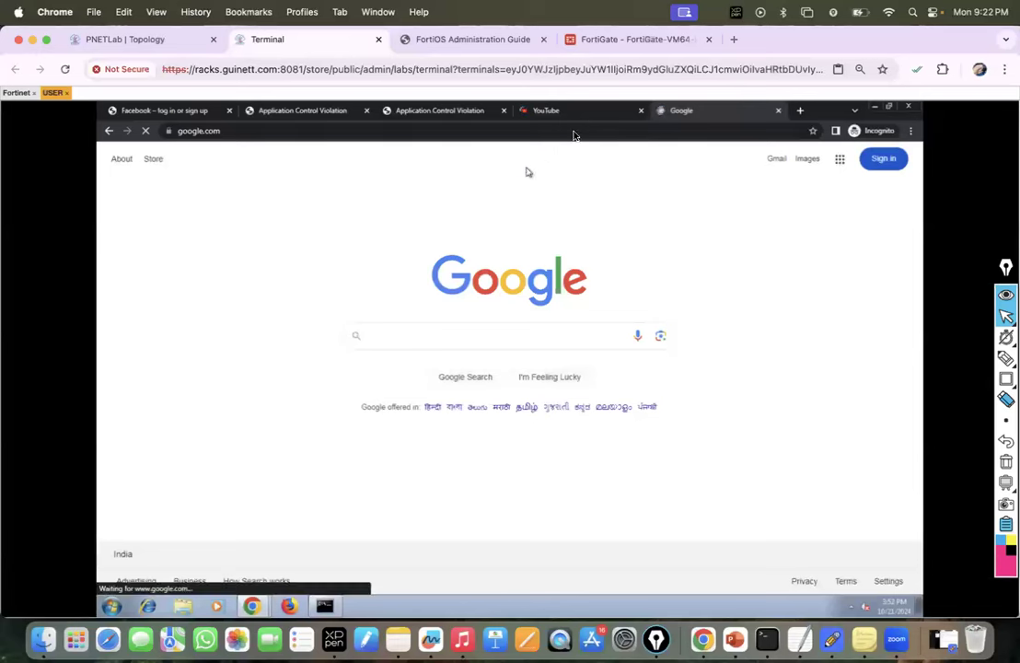
pyautogui.click(560, 118)
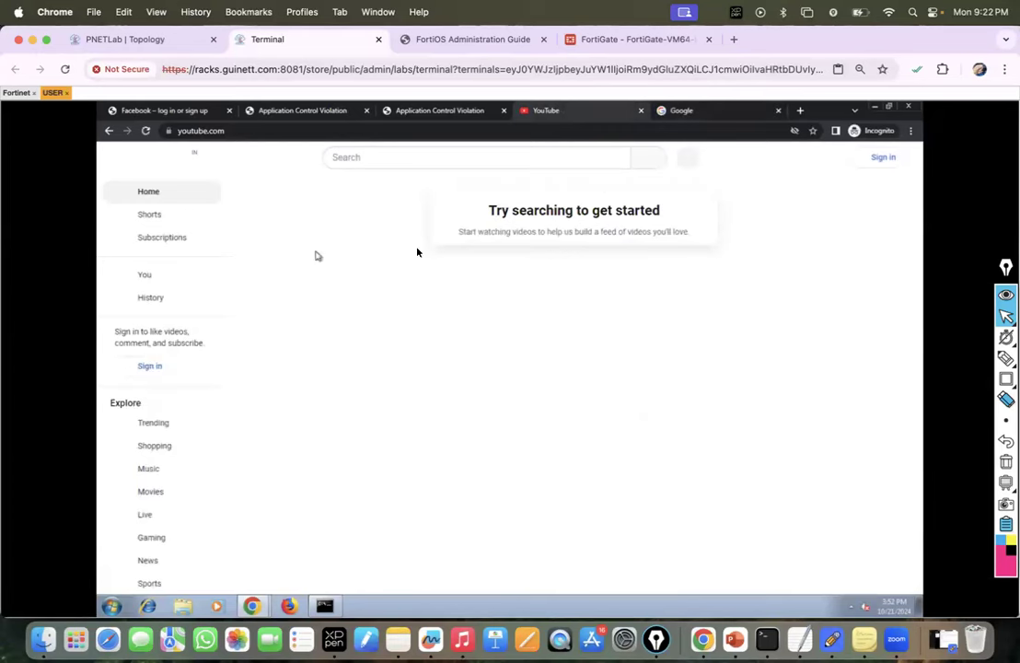
pyautogui.click(677, 111)
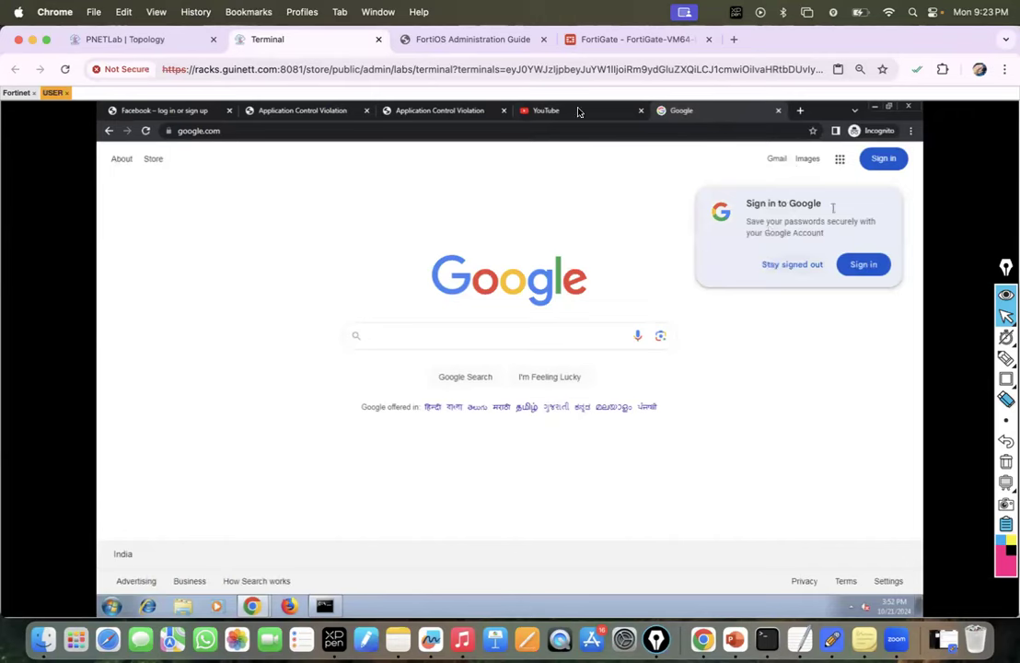
# Step: Switch to the FortiGate console and open the Block_Social_Media_Application application control sensor for editing
pyautogui.click(646, 39)
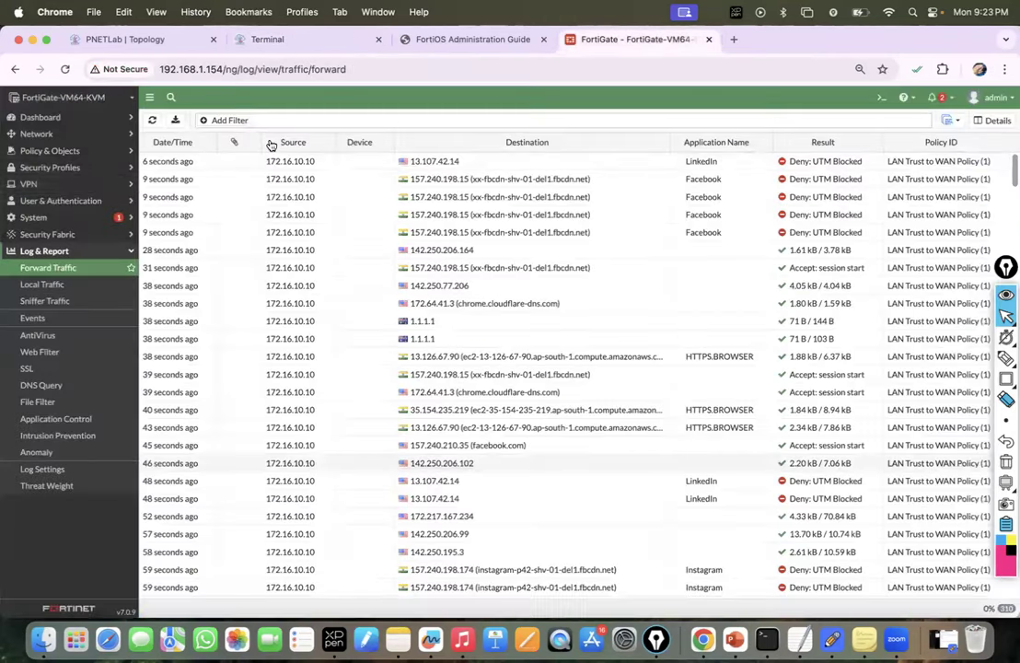
pyautogui.click(45, 169)
pyautogui.click(50, 252)
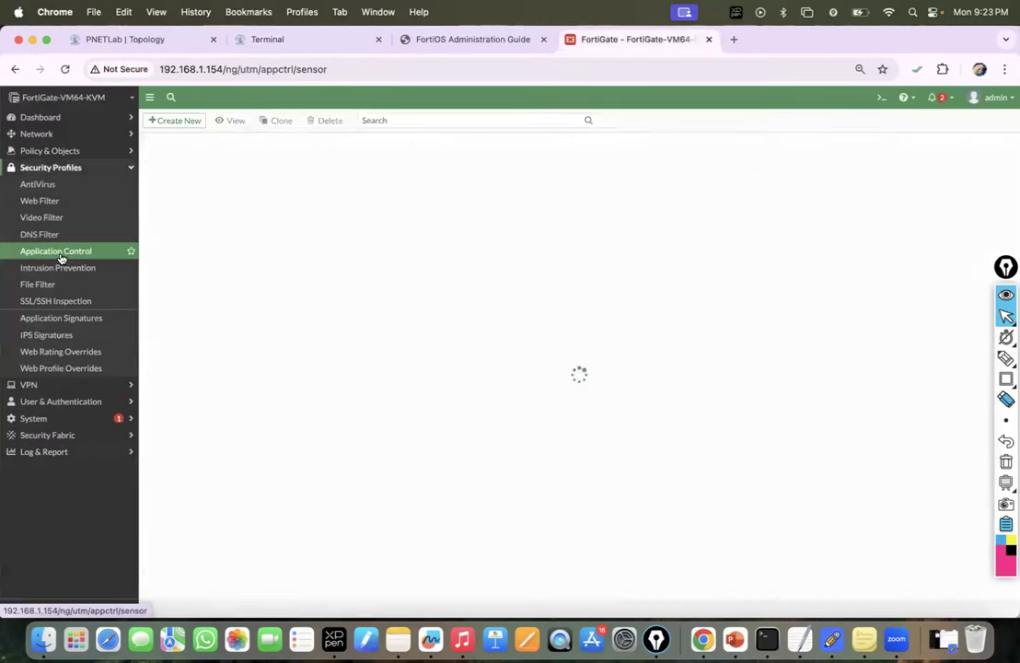
pyautogui.doubleClick(226, 166)
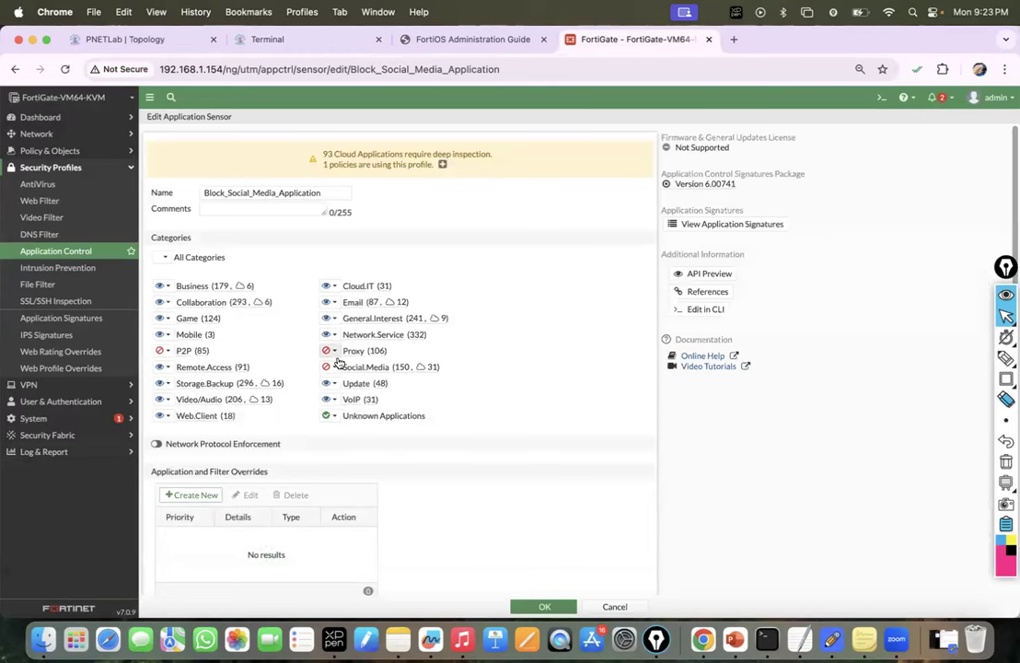
# Step: Search the Social.Media category's application signatures for "youtu", then clear the search and close the signature list
pyautogui.click(335, 368)
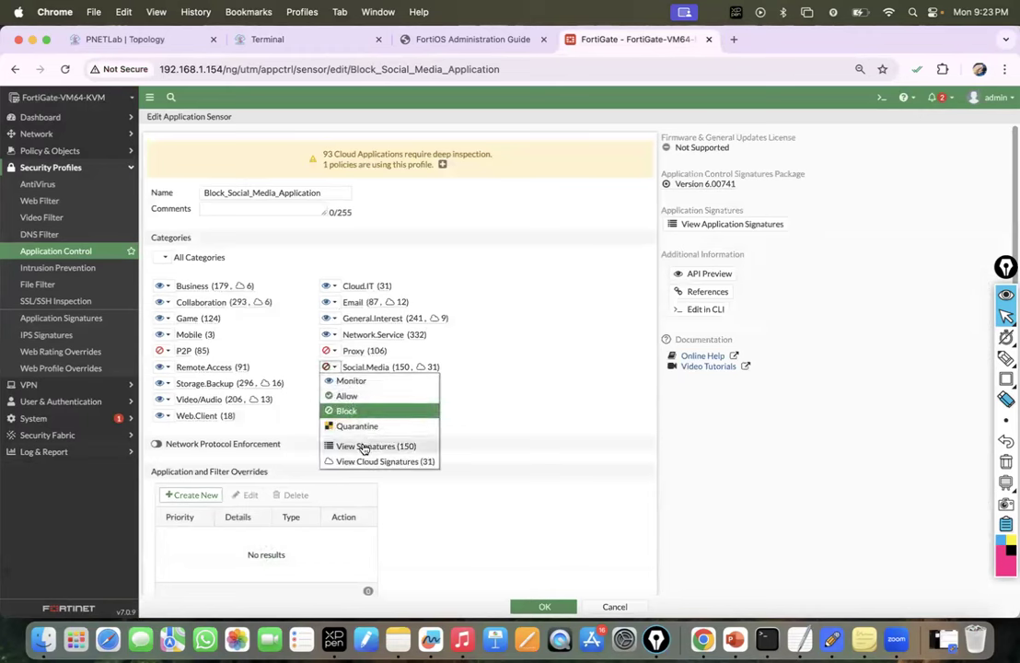
pyautogui.click(364, 447)
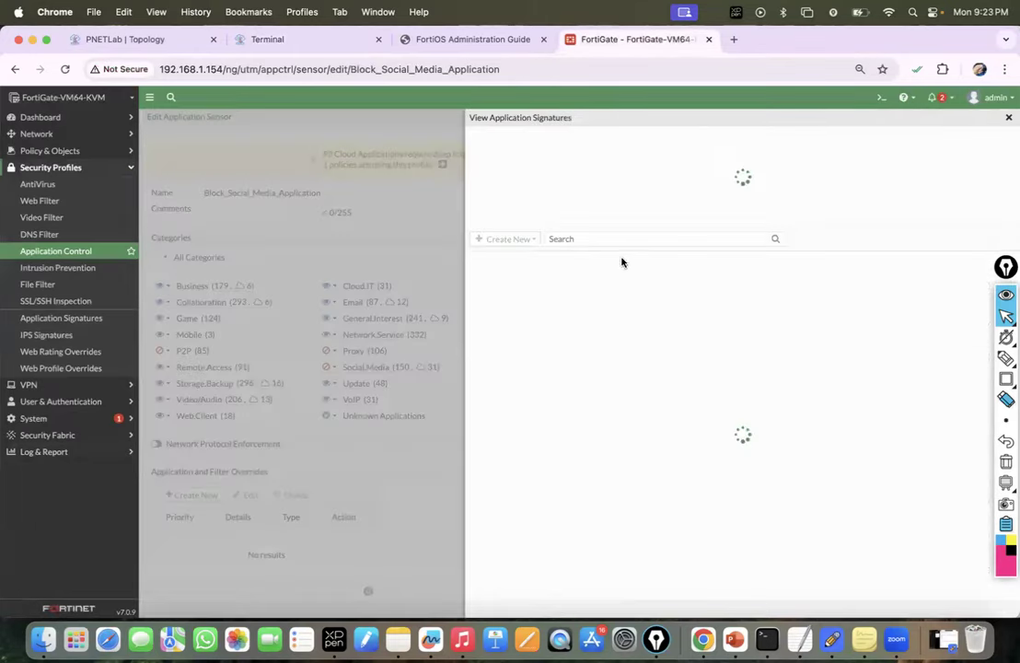
pyautogui.click(589, 137)
pyautogui.write('youtu')
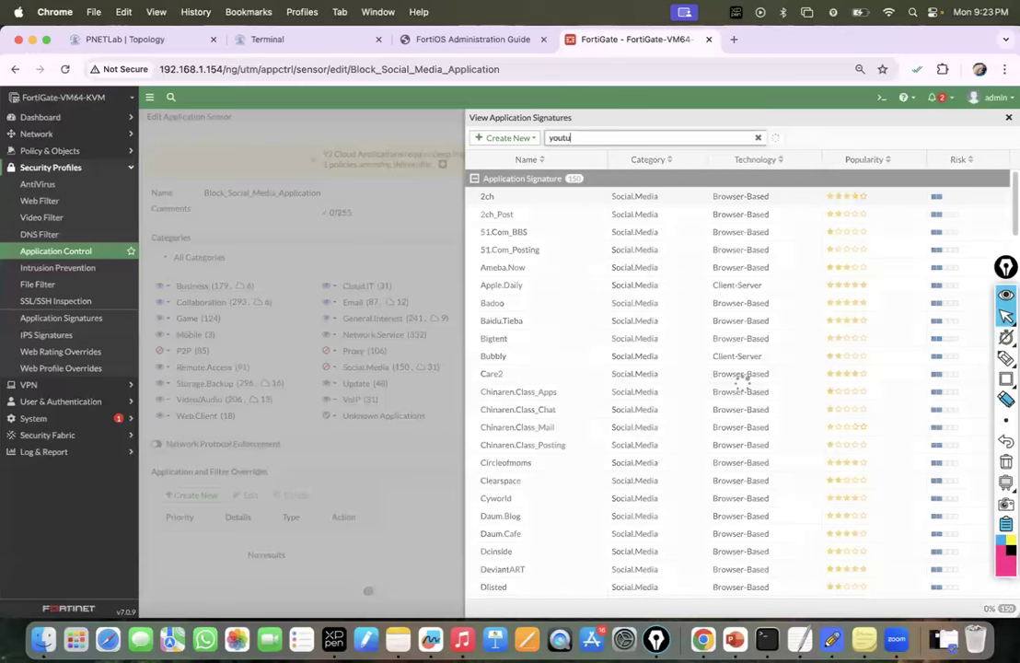
pyautogui.press('BackSpace')
pyautogui.press('BackSpace')
pyautogui.press('BackSpace')
pyautogui.press('BackSpace')
pyautogui.press('BackSpace')
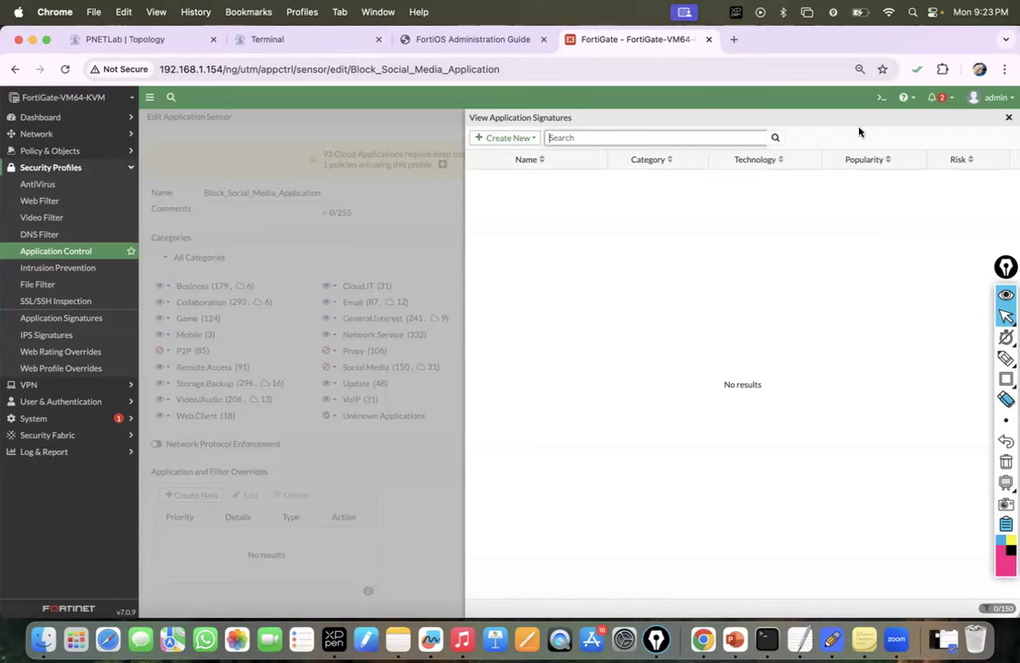
pyautogui.click(1009, 118)
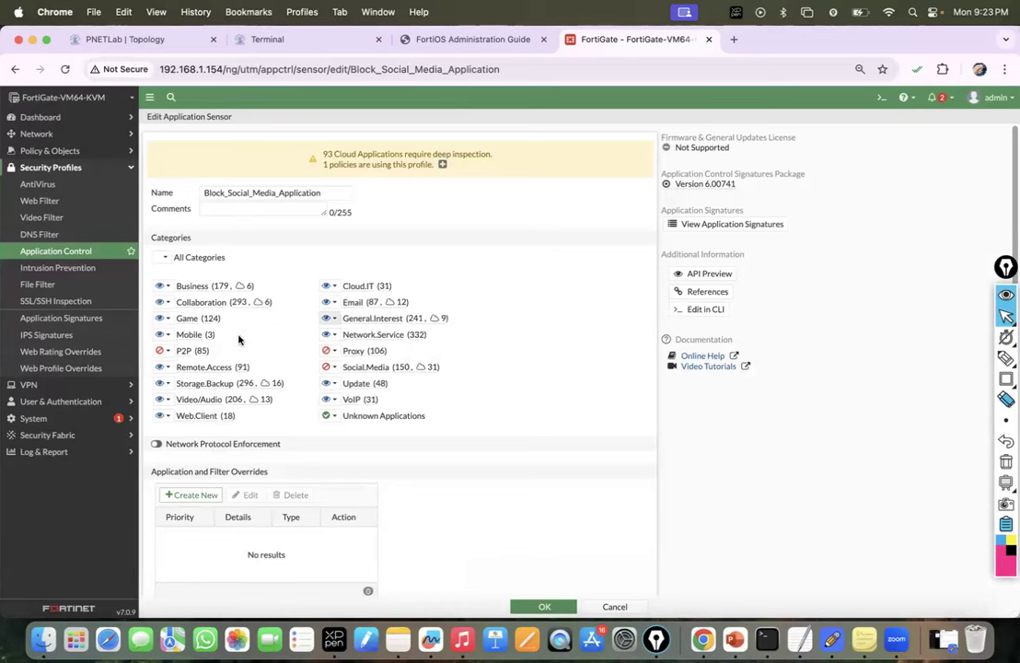
# Step: Look through the Game category's application signatures and close the list
pyautogui.click(168, 318)
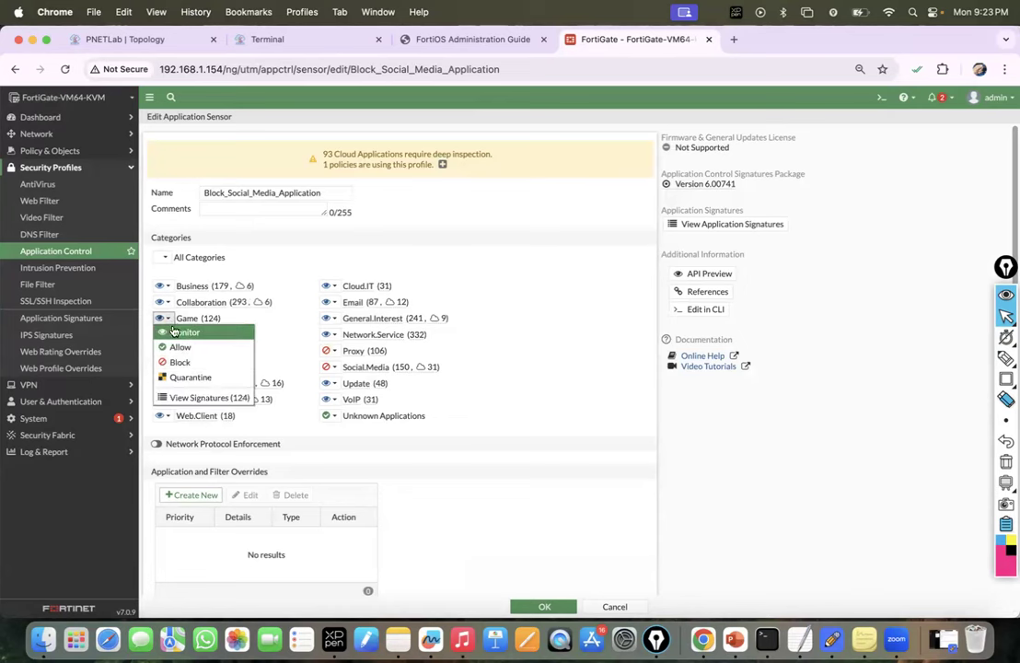
pyautogui.click(188, 397)
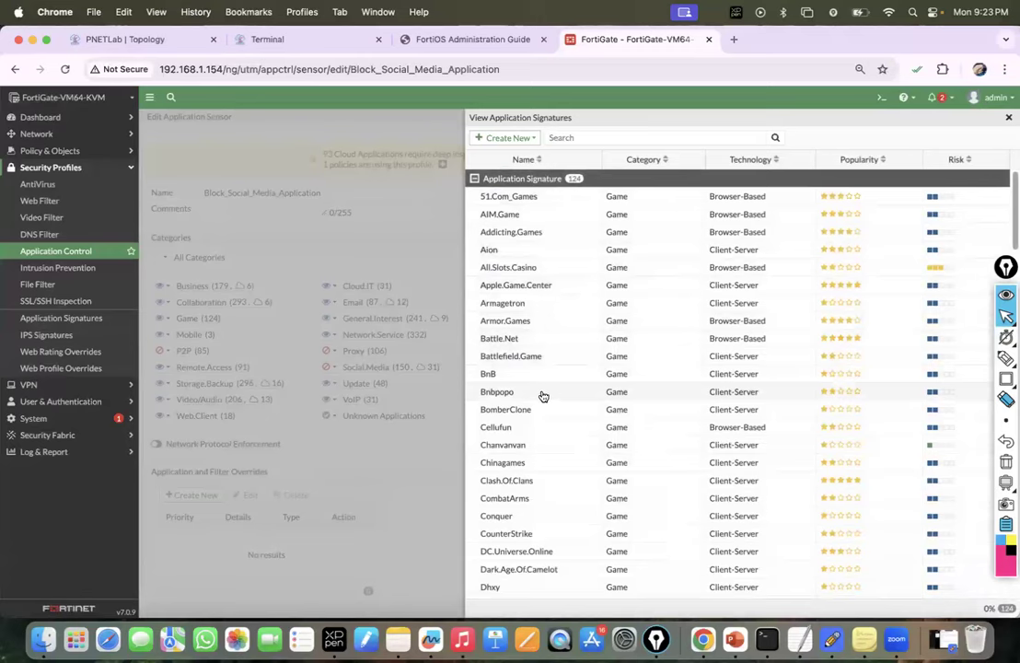
pyautogui.scroll(-5, 544, 391)
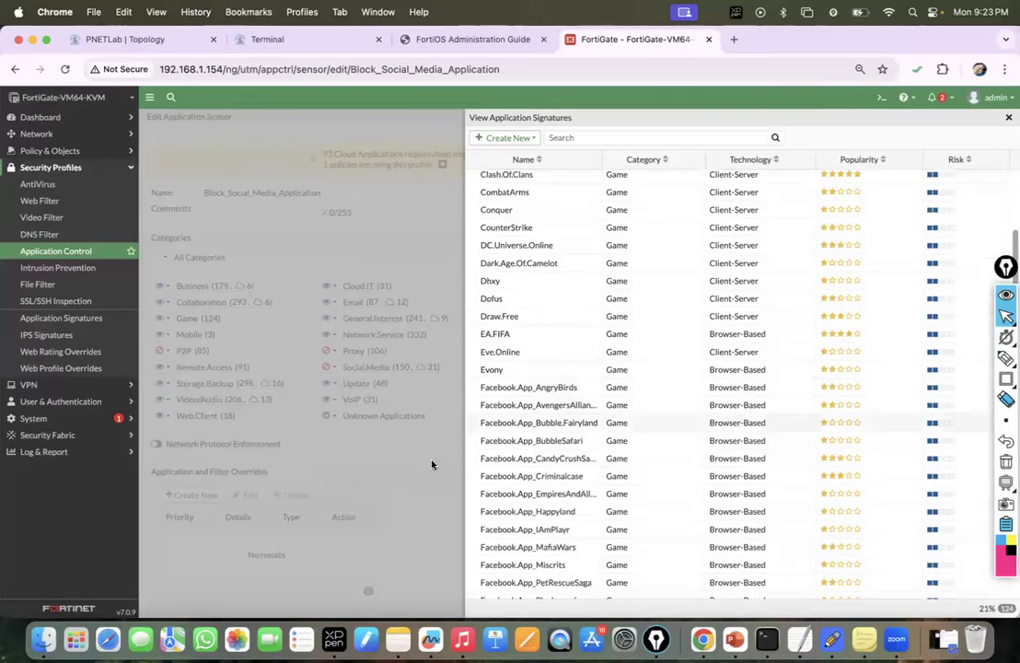
pyautogui.click(1009, 118)
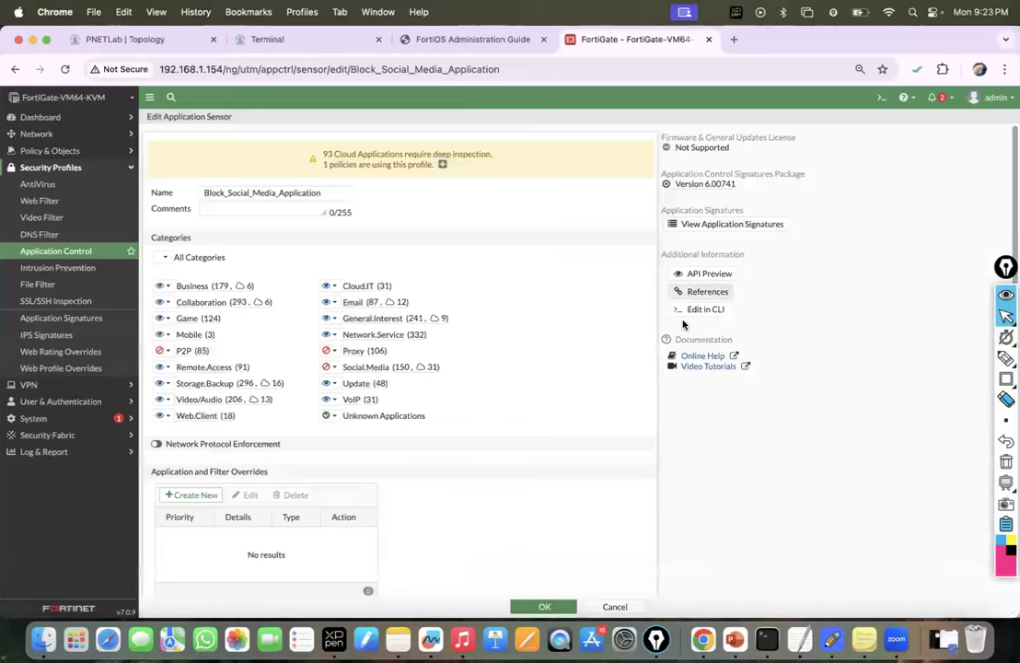
# Step: View the Proxy category's application signatures and close the list
pyautogui.click(331, 351)
pyautogui.click(357, 431)
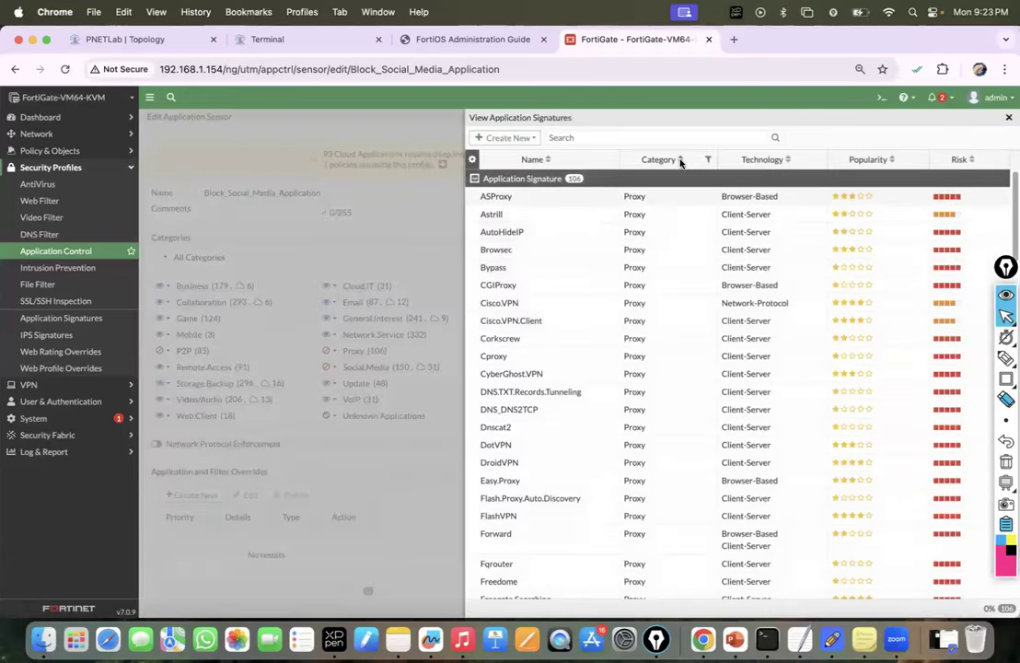
pyautogui.click(482, 201)
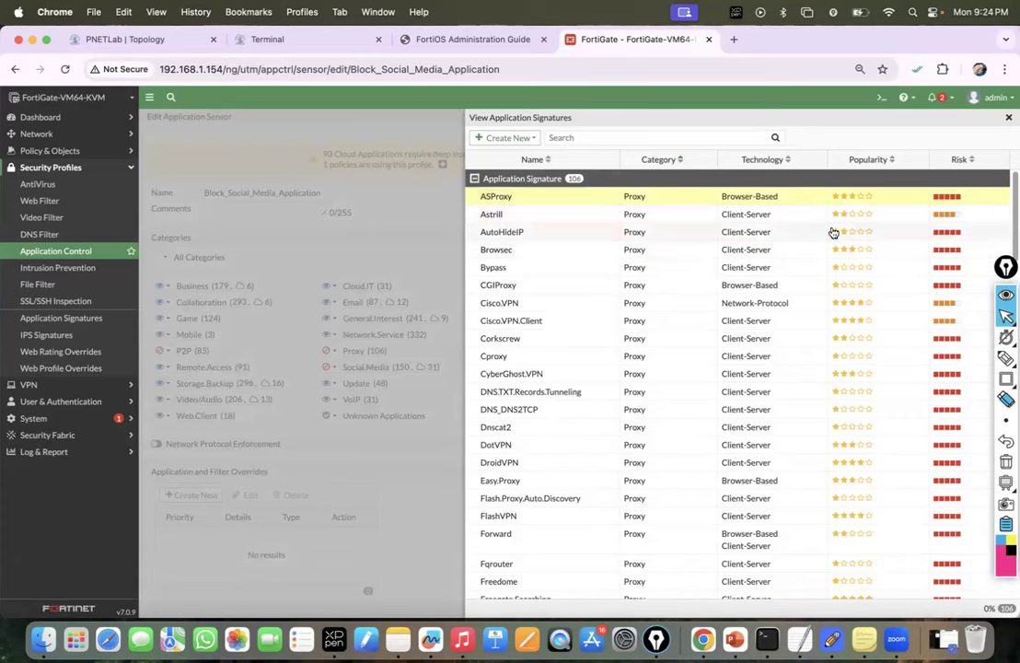
pyautogui.click(1008, 117)
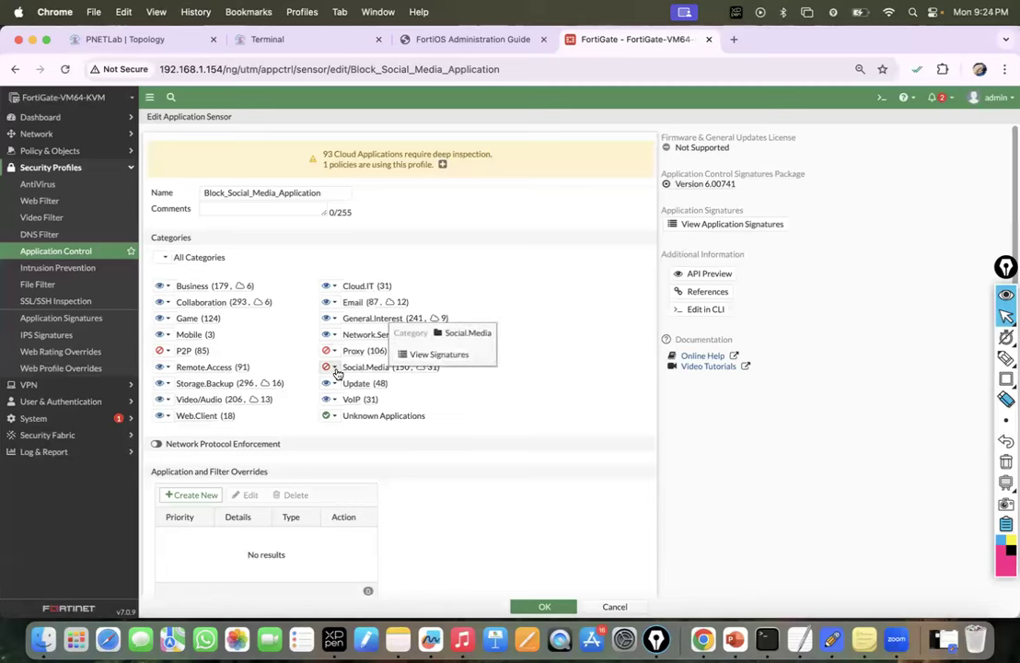
pyautogui.moveTo(369, 369)
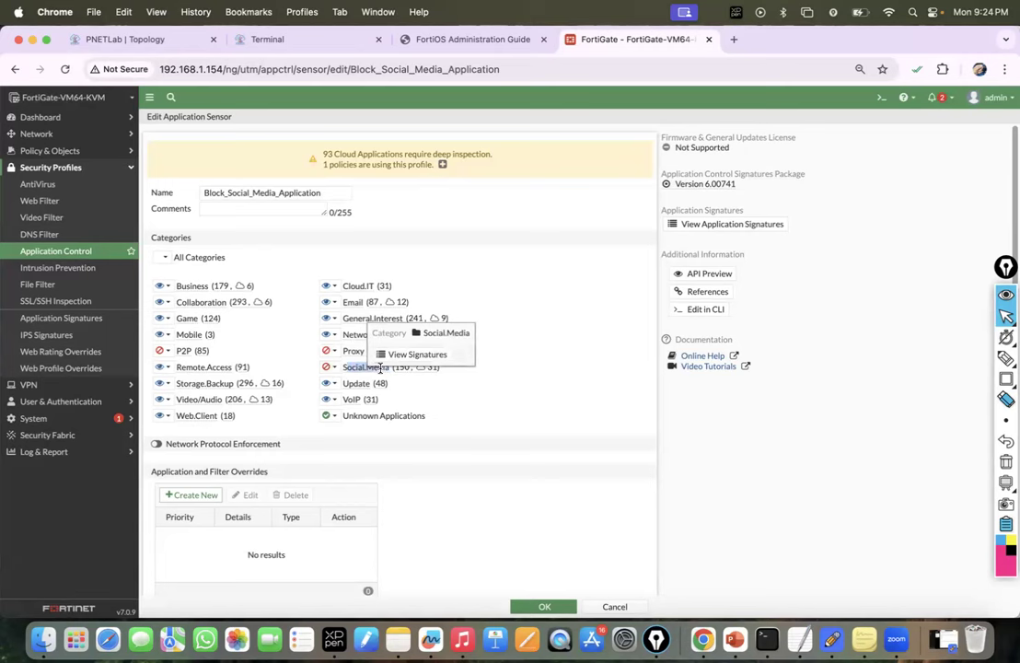
pyautogui.doubleClick(351, 367)
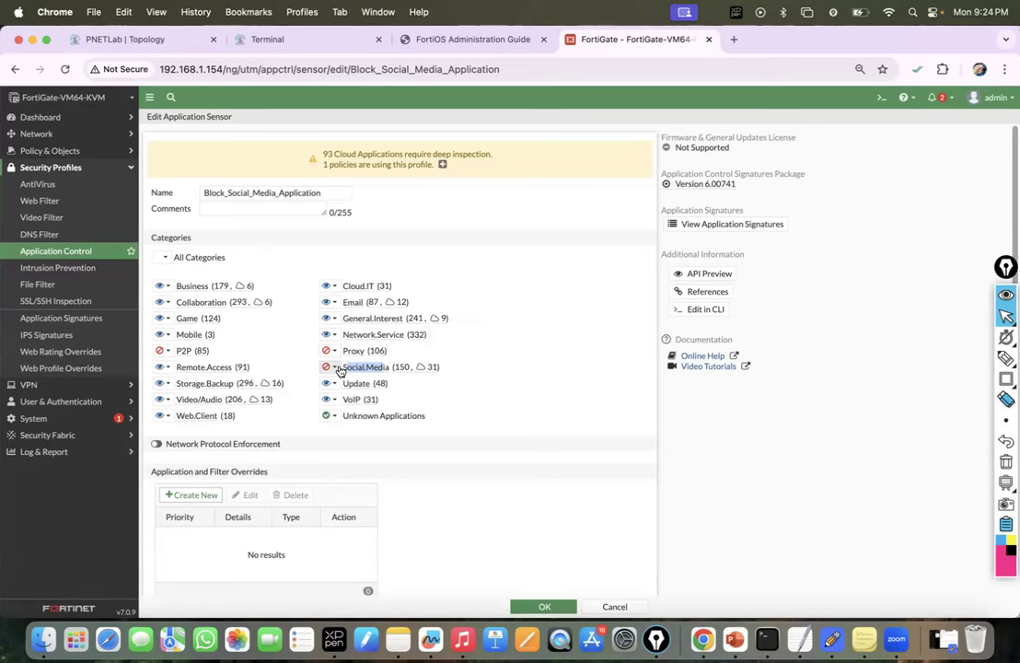
pyautogui.click(501, 357)
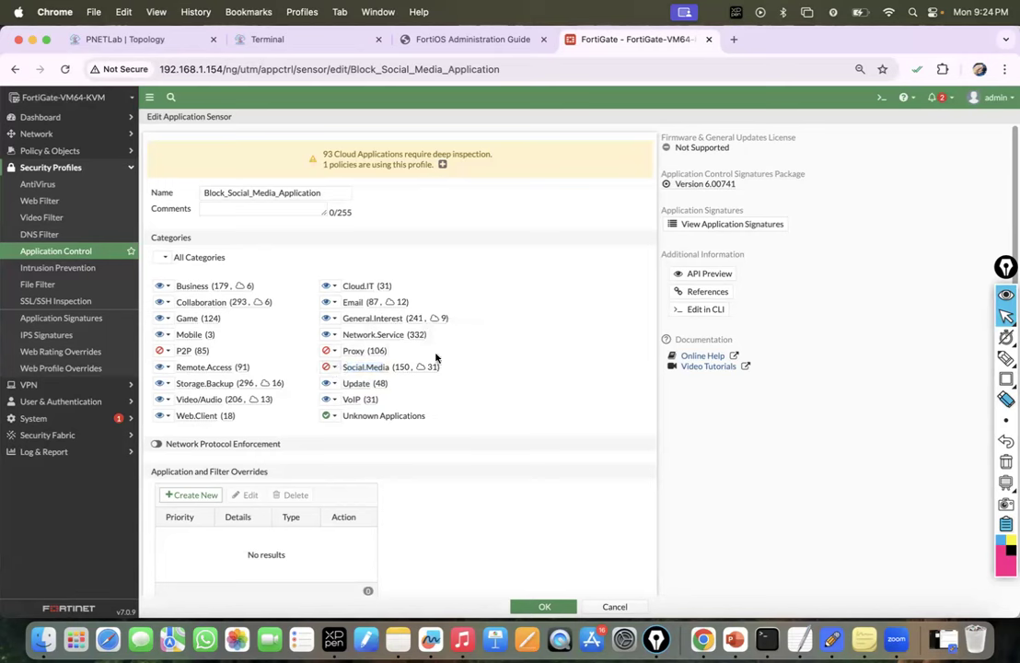
pyautogui.click(165, 318)
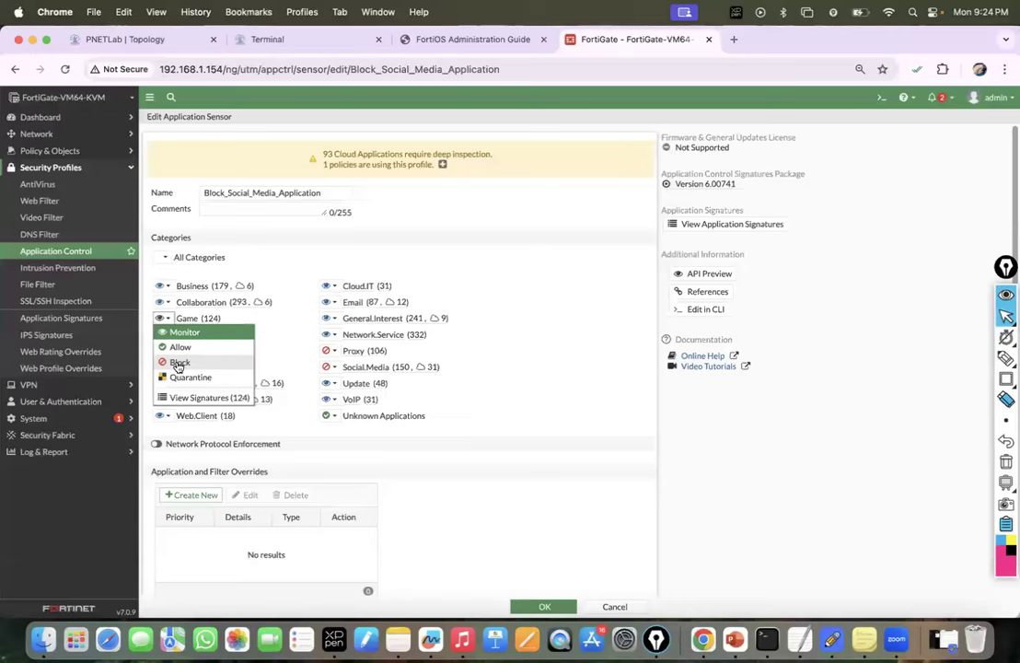
pyautogui.click(513, 368)
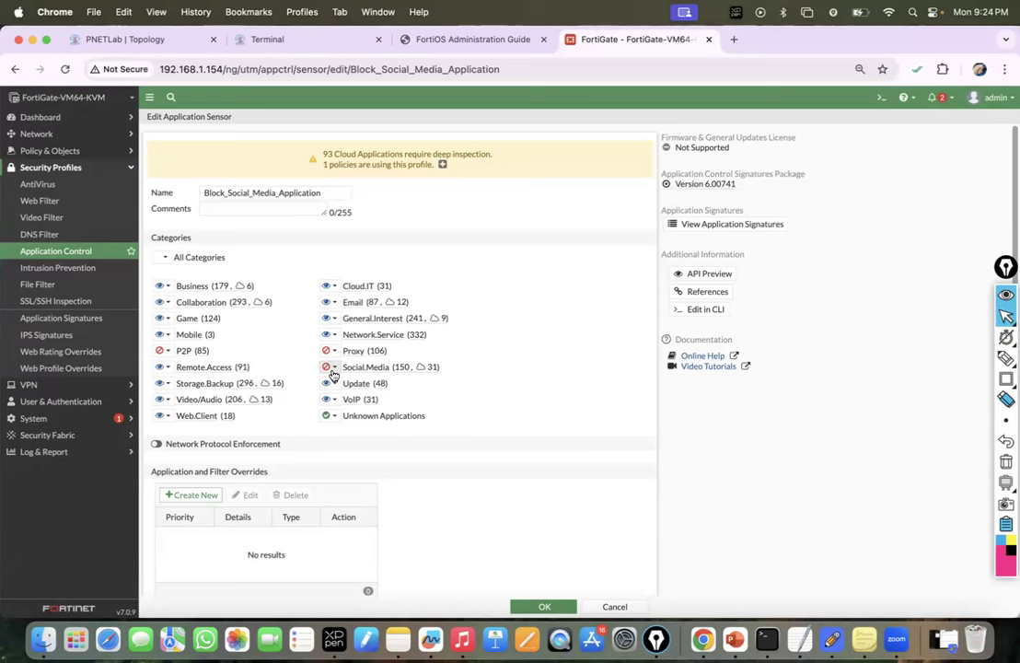
# Step: Start a new application override in the sensor, search for "face", select the Facebook signature and set the action to Allow
pyautogui.scroll(-1, 190, 442)
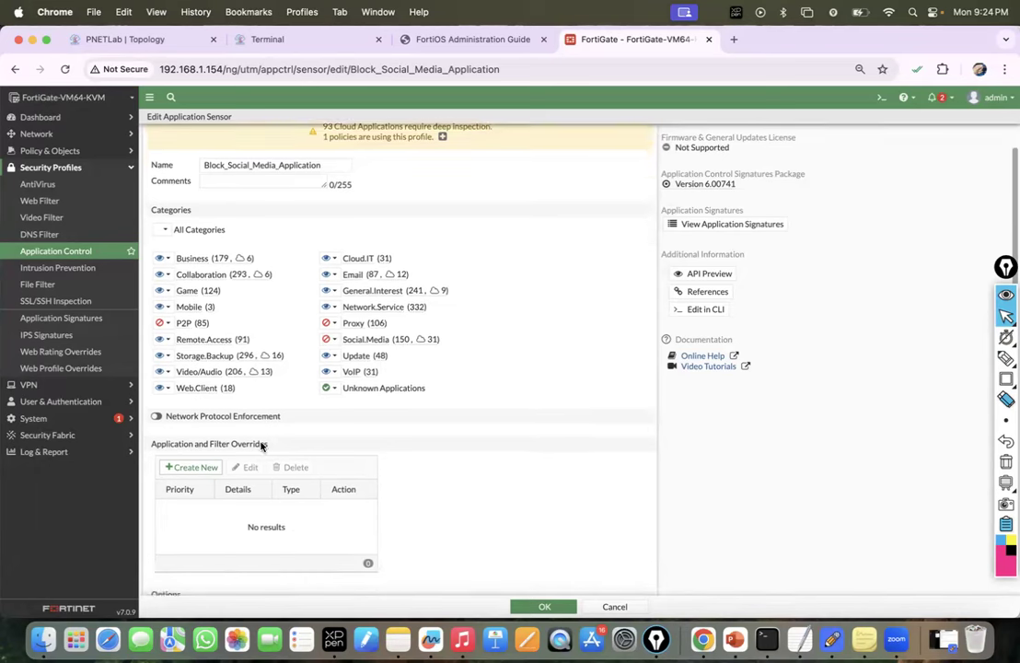
pyautogui.click(192, 465)
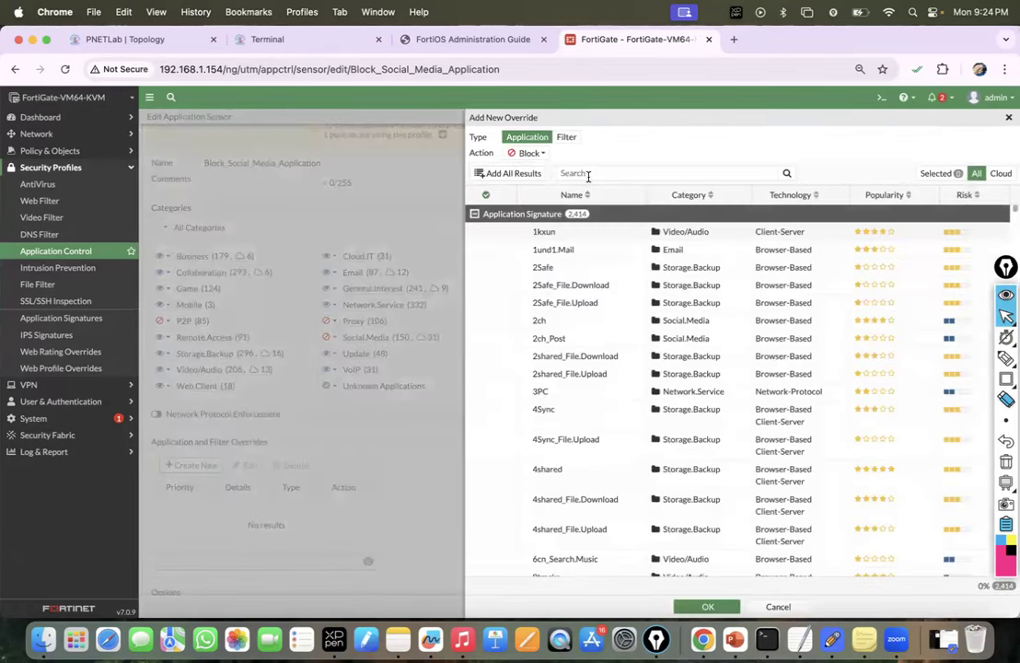
pyautogui.click(599, 173)
pyautogui.write('face')
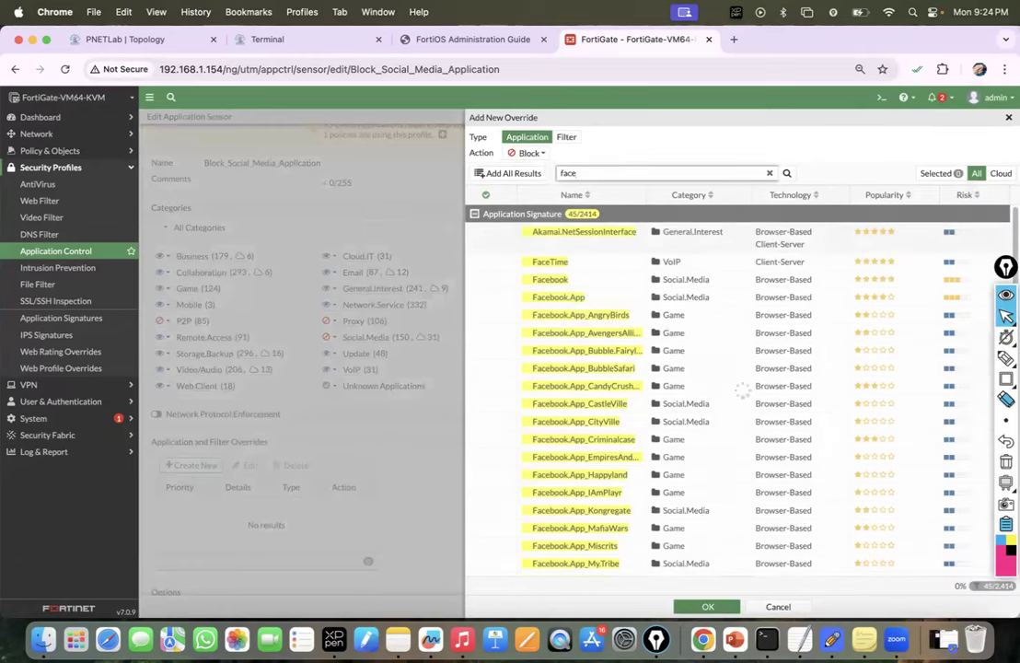
pyautogui.click(550, 280)
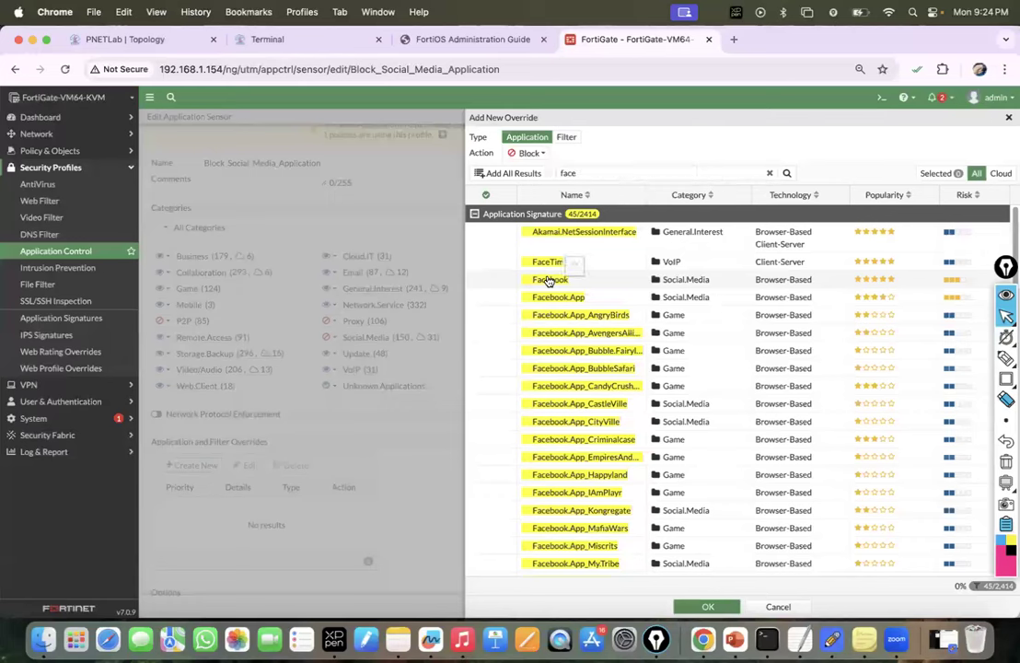
pyautogui.click(534, 154)
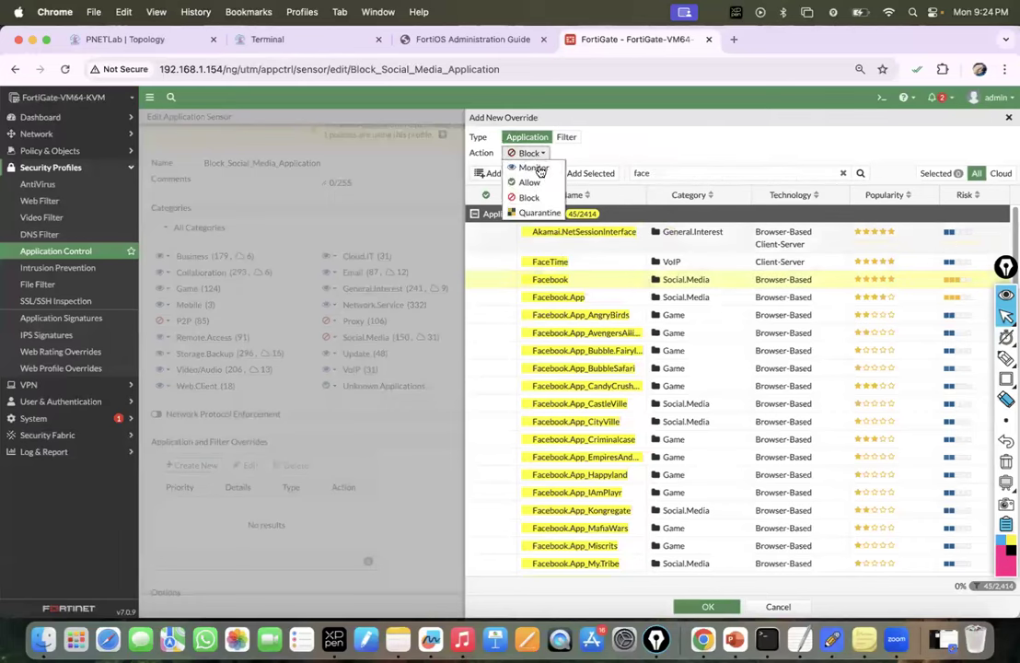
pyautogui.click(532, 180)
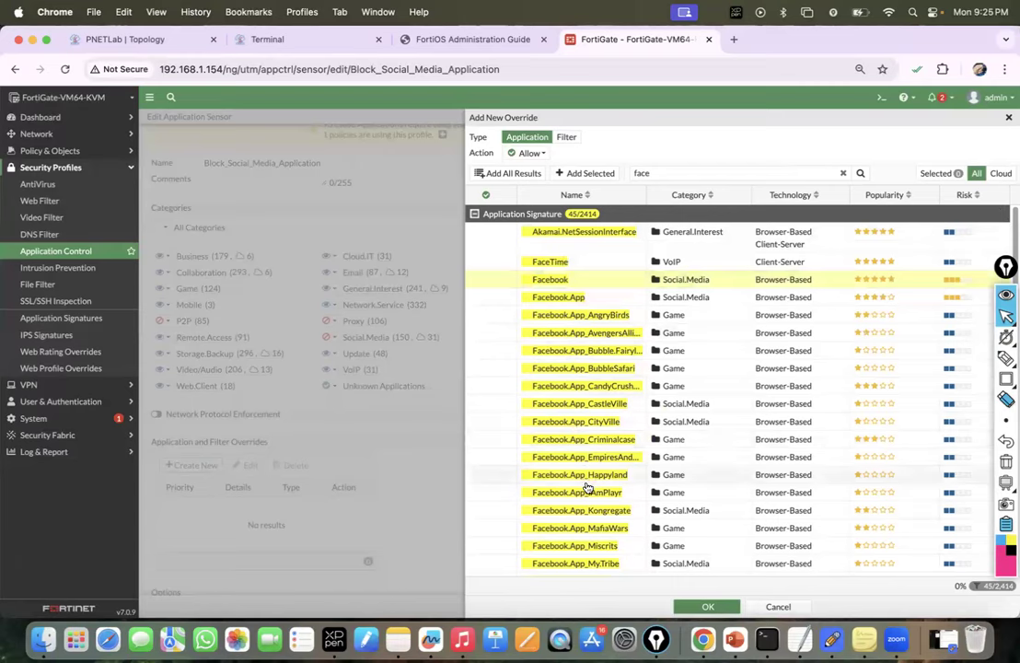
# Step: Review the matching Facebook signatures and add the selected Facebook signature to the override
pyautogui.scroll(-3, 592, 474)
pyautogui.scroll(-5, 592, 474)
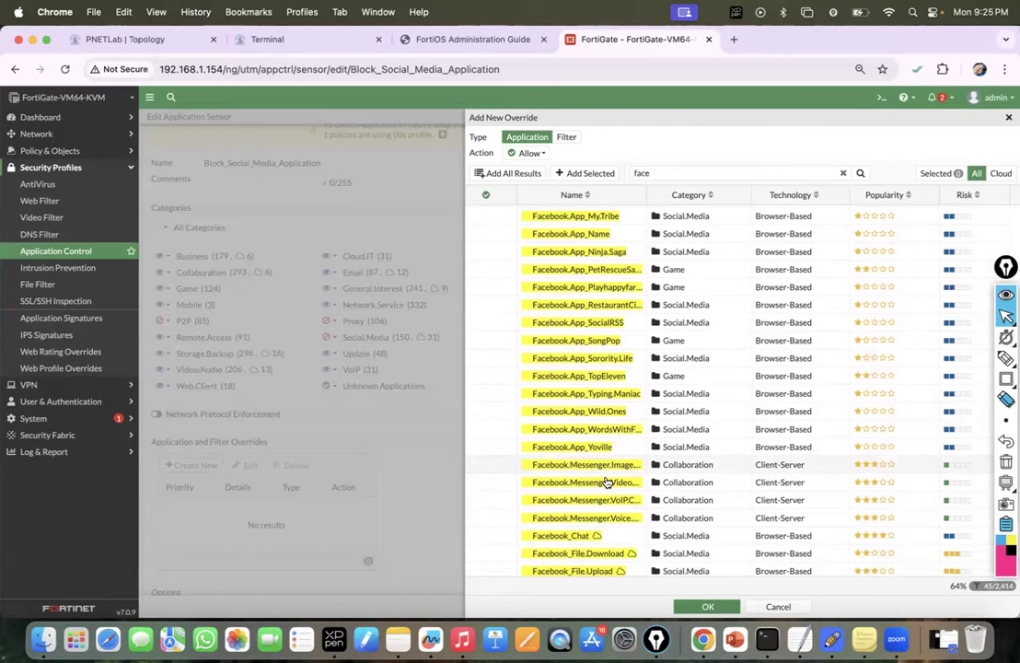
pyautogui.scroll(-1, 599, 497)
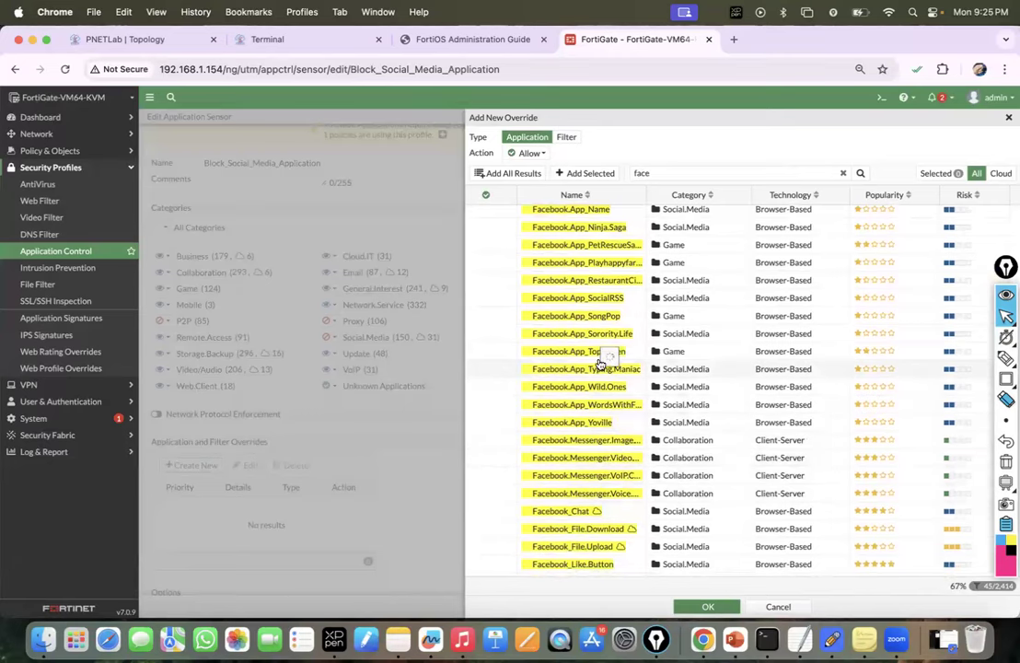
pyautogui.scroll(-5, 582, 336)
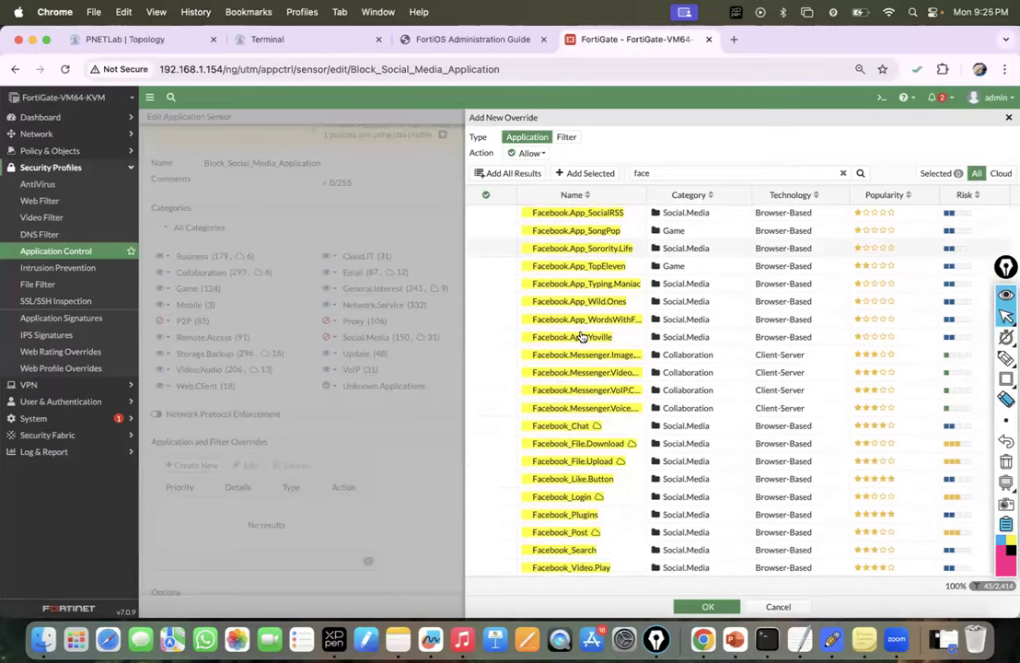
pyautogui.scroll(10, 581, 337)
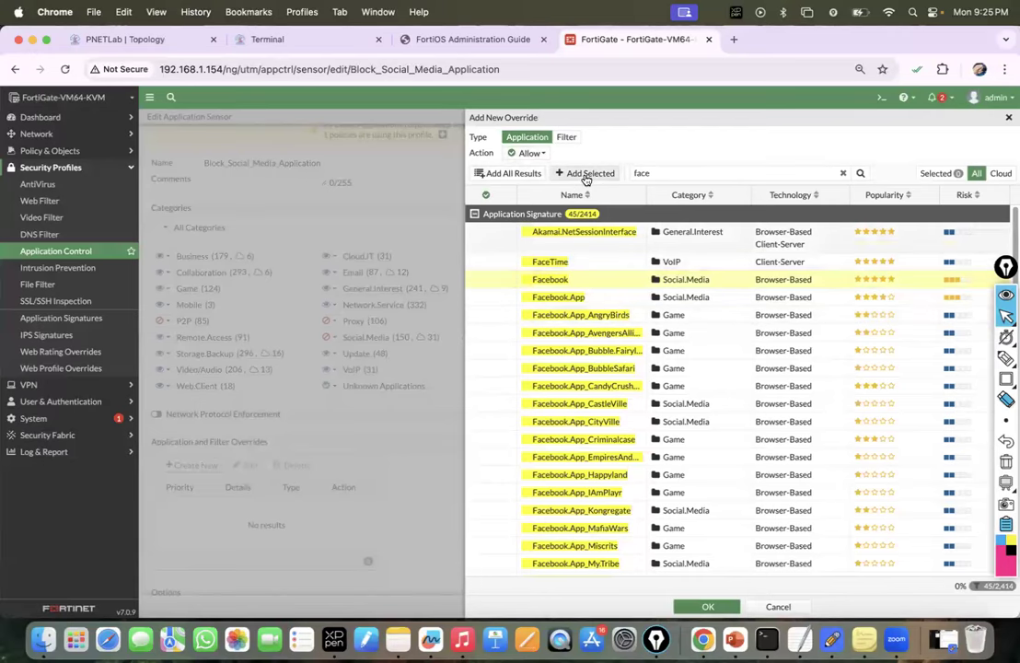
pyautogui.click(586, 174)
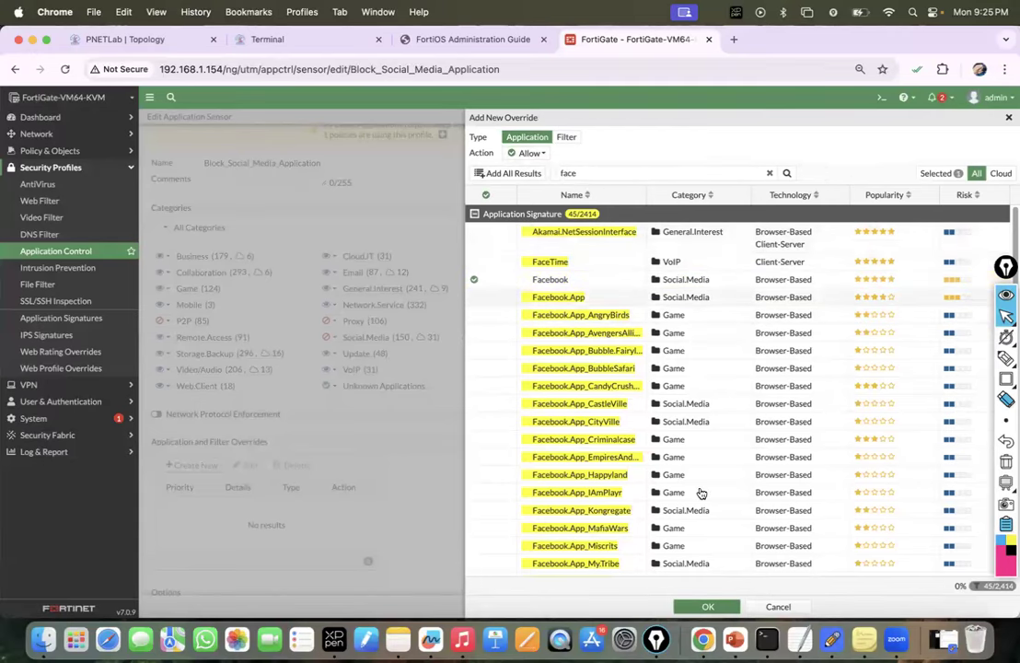
# Step: Confirm the Facebook override and save the Block_Social_Media_Application sensor
pyautogui.click(706, 606)
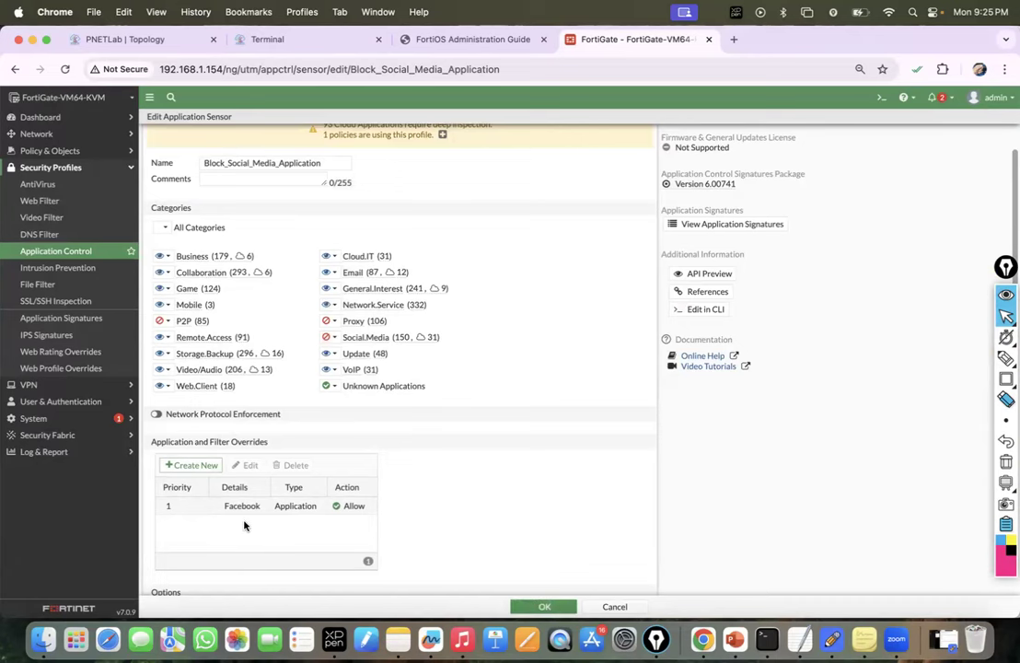
pyautogui.click(531, 605)
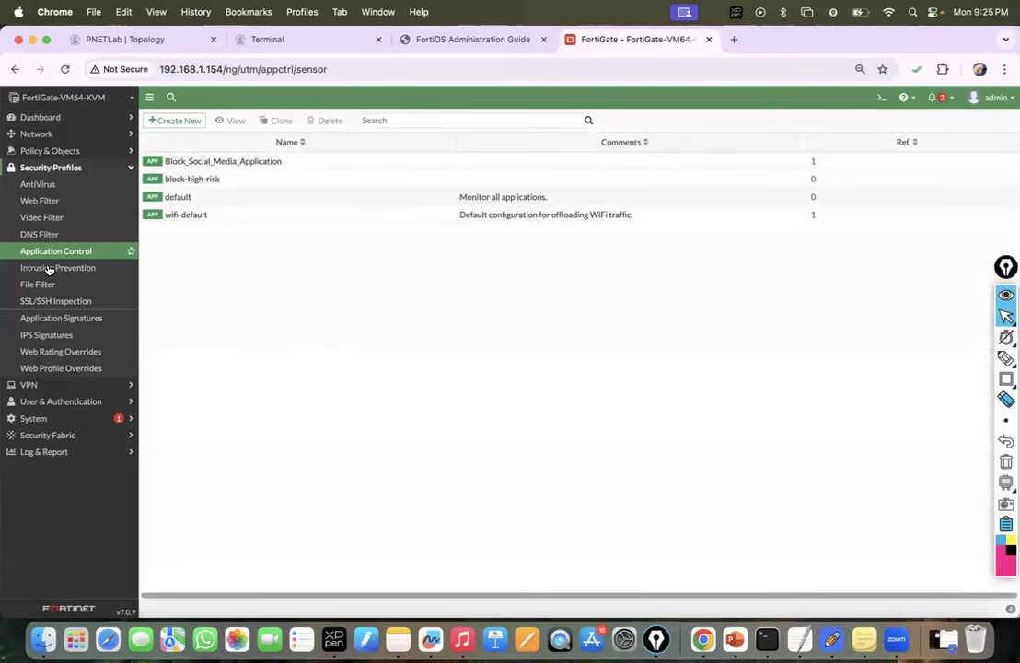
# Step: Open the LAN Trust to WAN Policy, check its Application Control profile and save the policy
pyautogui.click(46, 151)
pyautogui.click(63, 168)
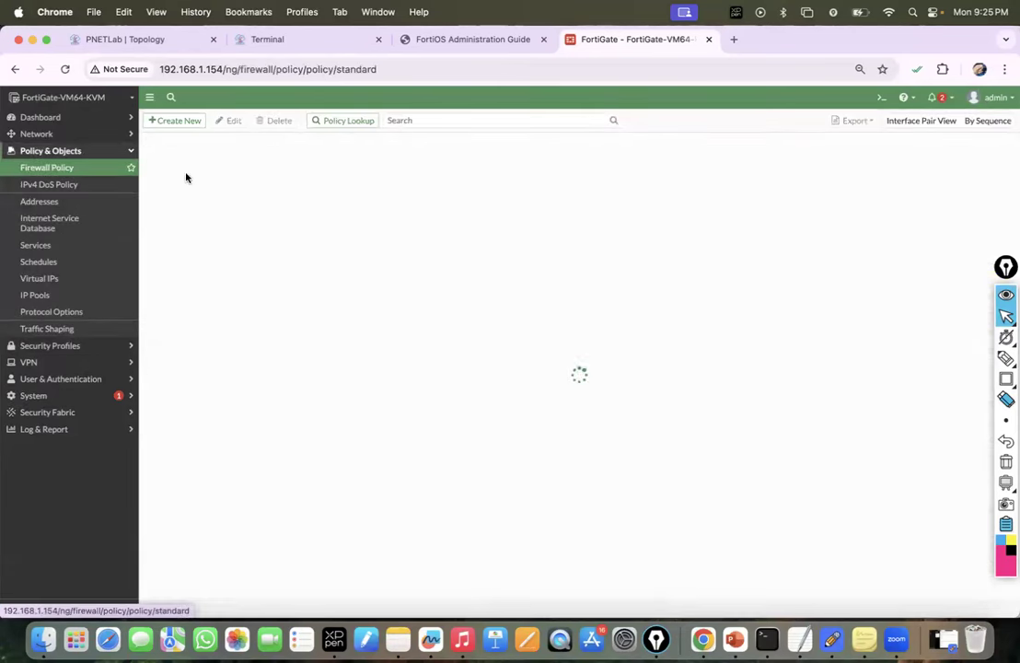
pyautogui.doubleClick(184, 175)
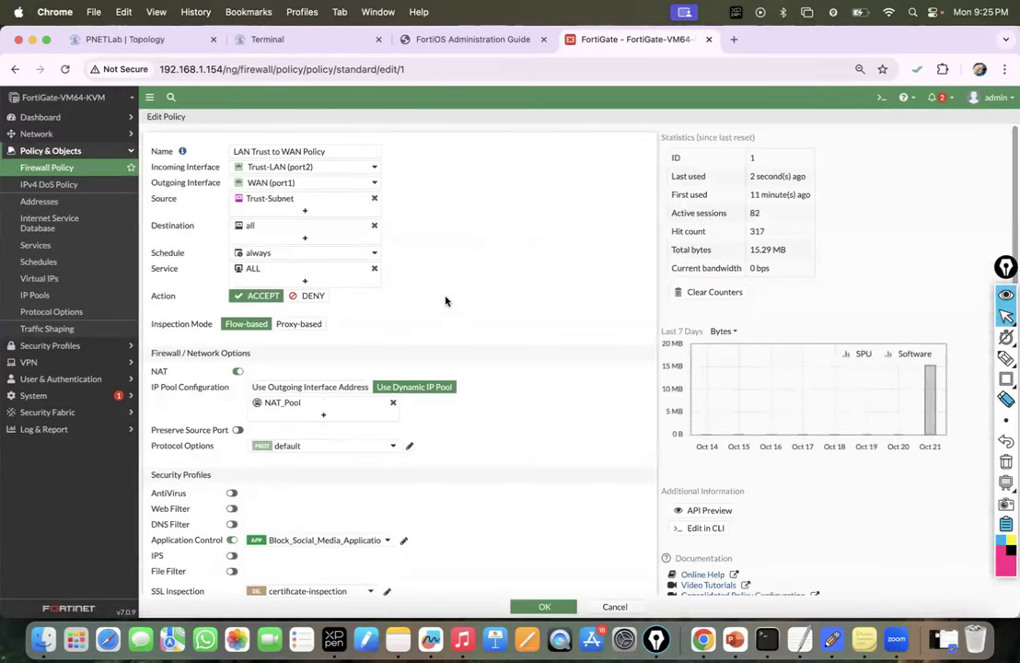
pyautogui.scroll(-4, 405, 414)
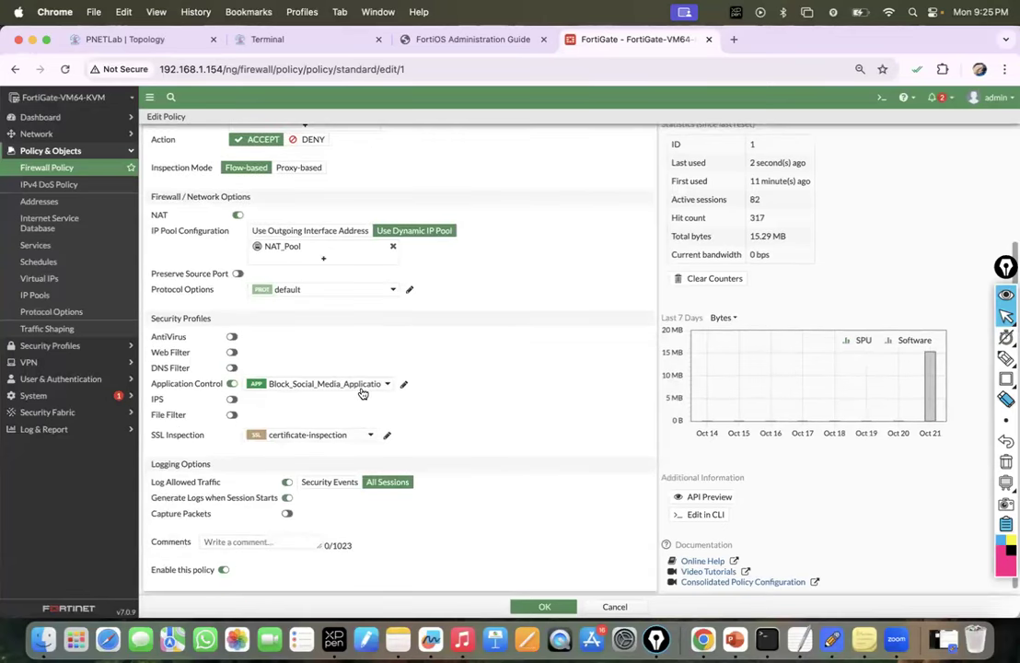
pyautogui.click(542, 607)
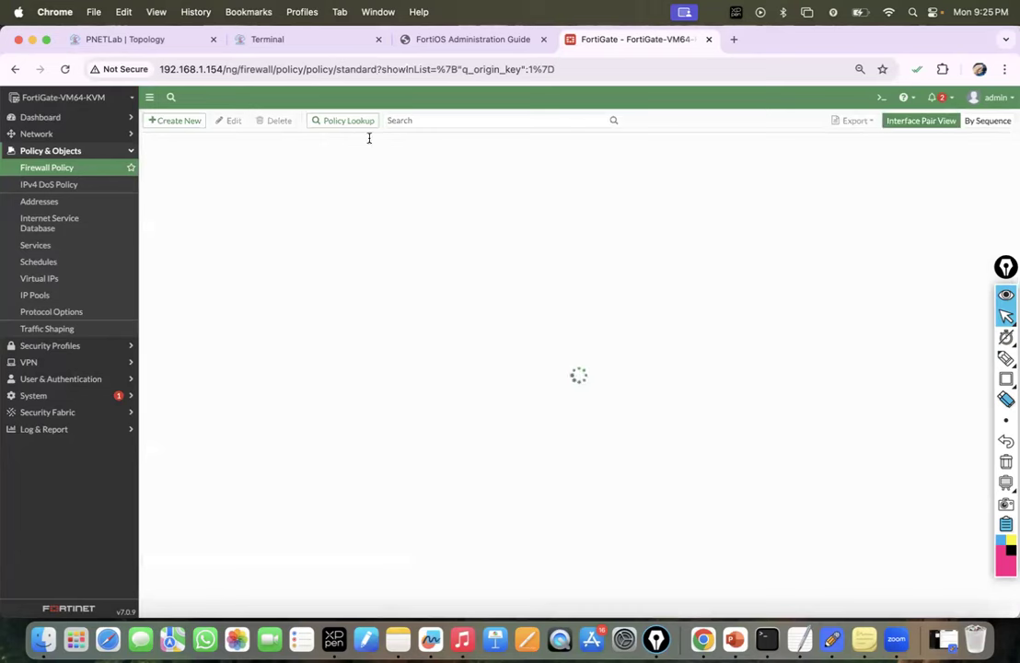
# Step: Switch to the USER machine's terminal and reload the Facebook page to test access
pyautogui.click(274, 39)
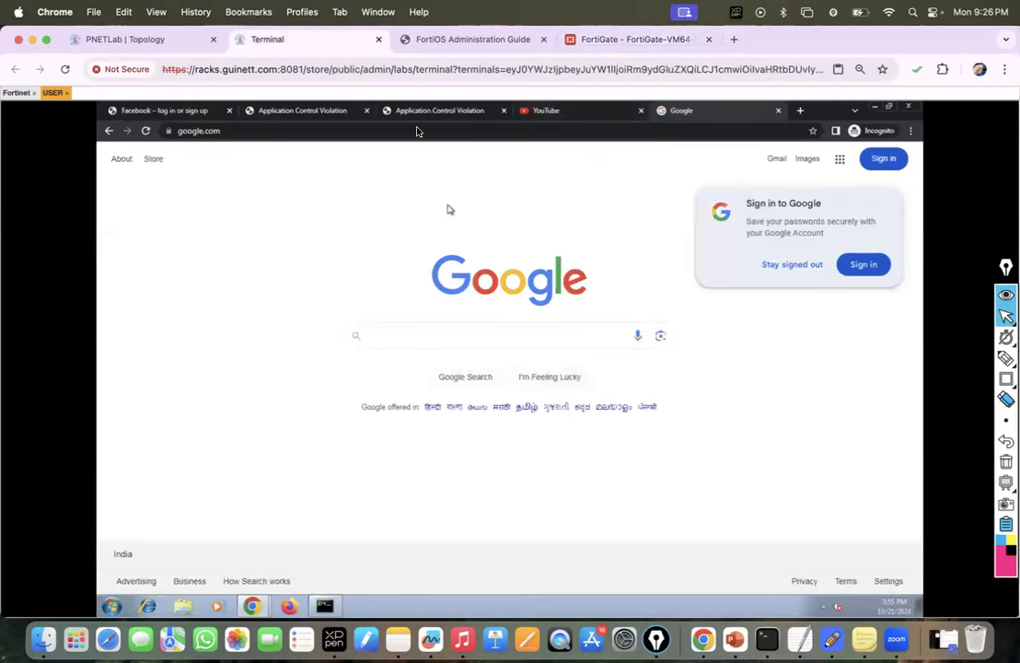
pyautogui.click(169, 110)
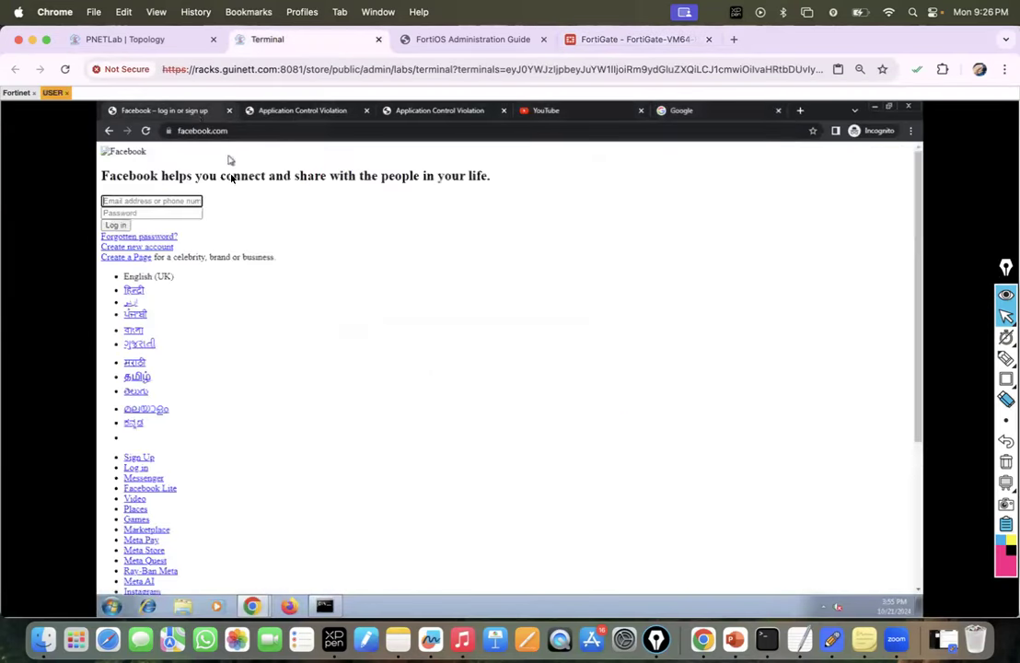
pyautogui.click(145, 130)
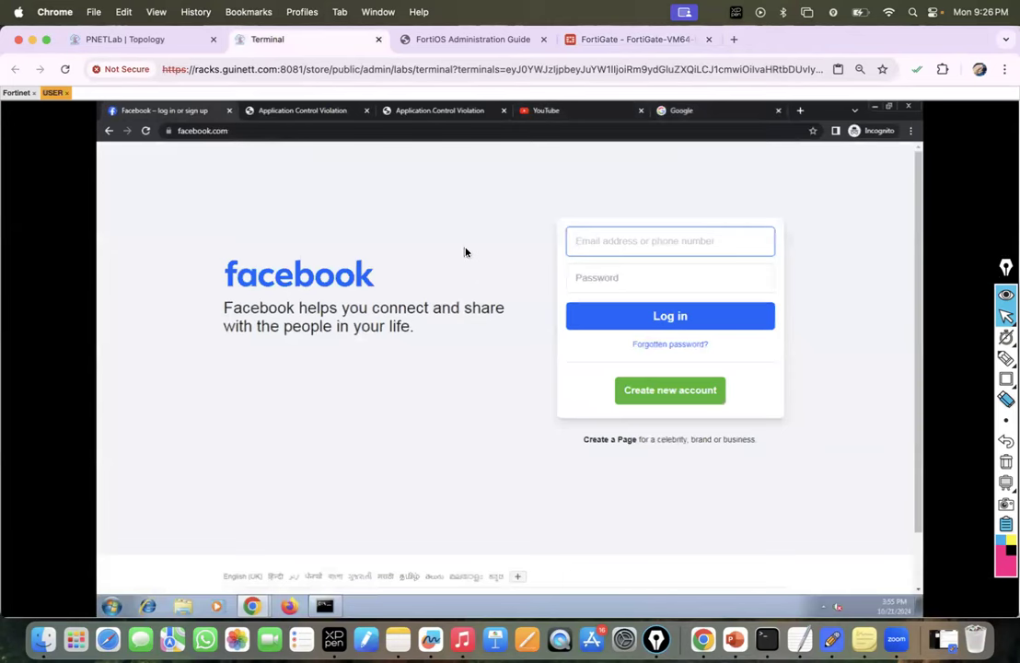
# Step: Reload Instagram on the USER machine and compare the Instagram and LinkedIn pages to check their blocking
pyautogui.click(299, 112)
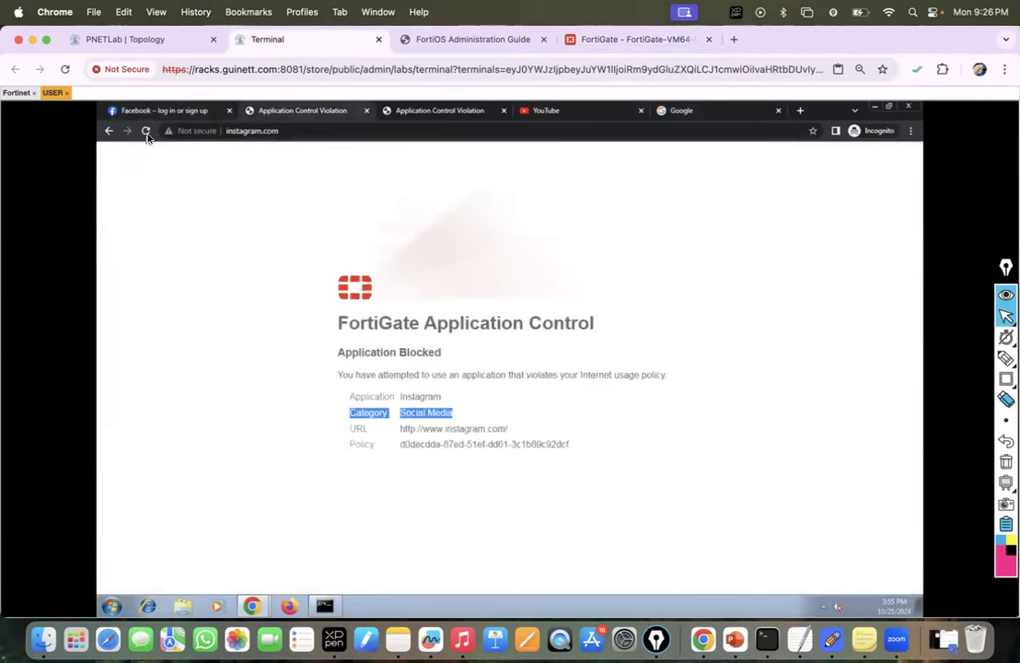
pyautogui.click(146, 131)
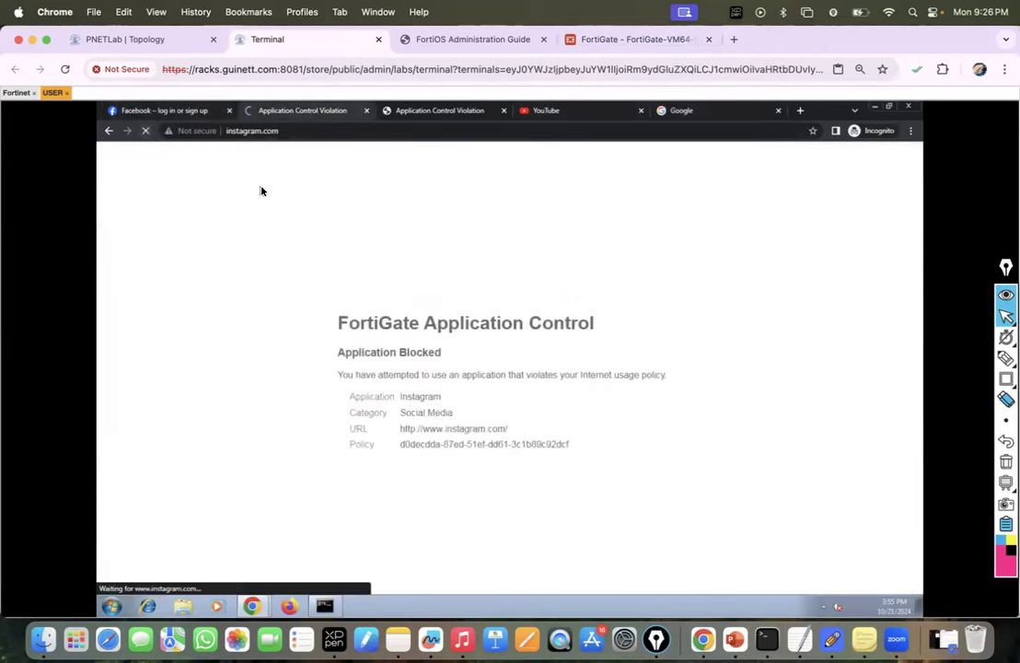
pyautogui.click(419, 115)
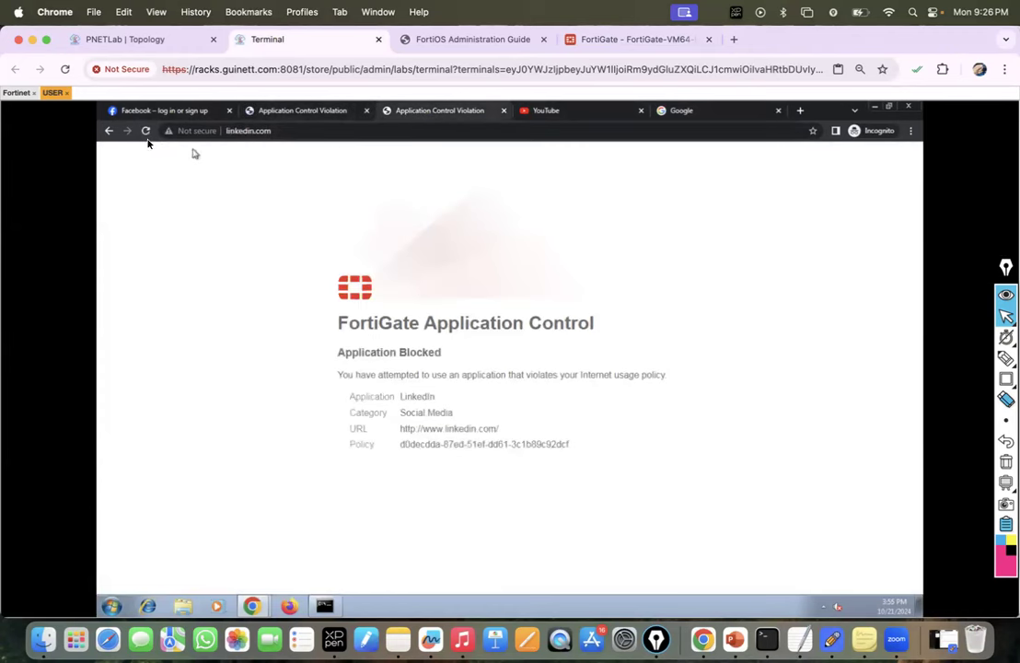
pyautogui.click(311, 112)
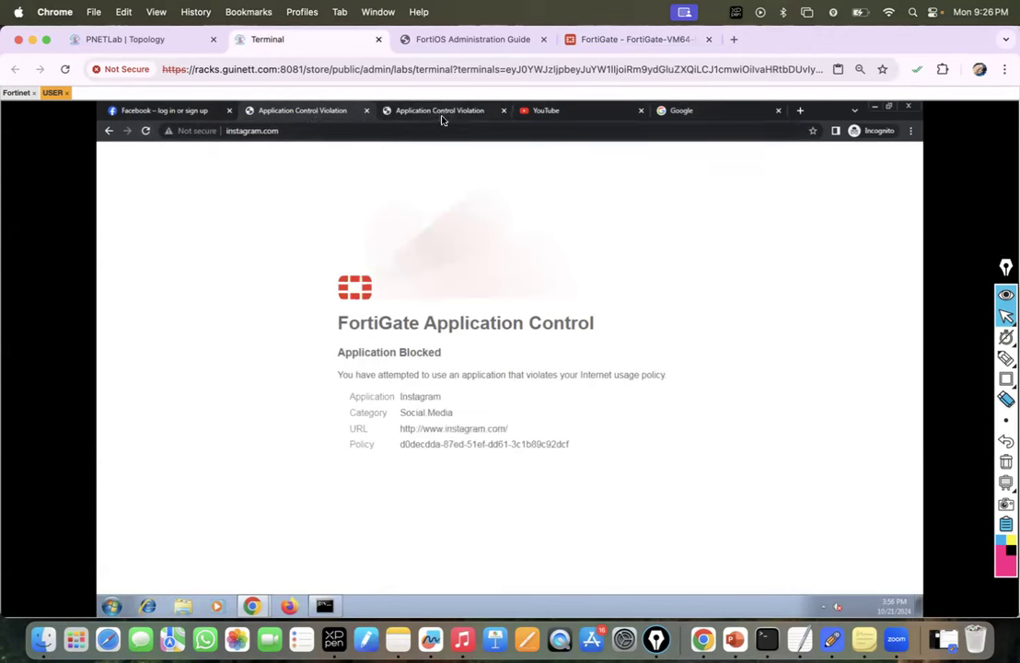
pyautogui.click(436, 115)
pyautogui.click(293, 114)
pyautogui.click(440, 112)
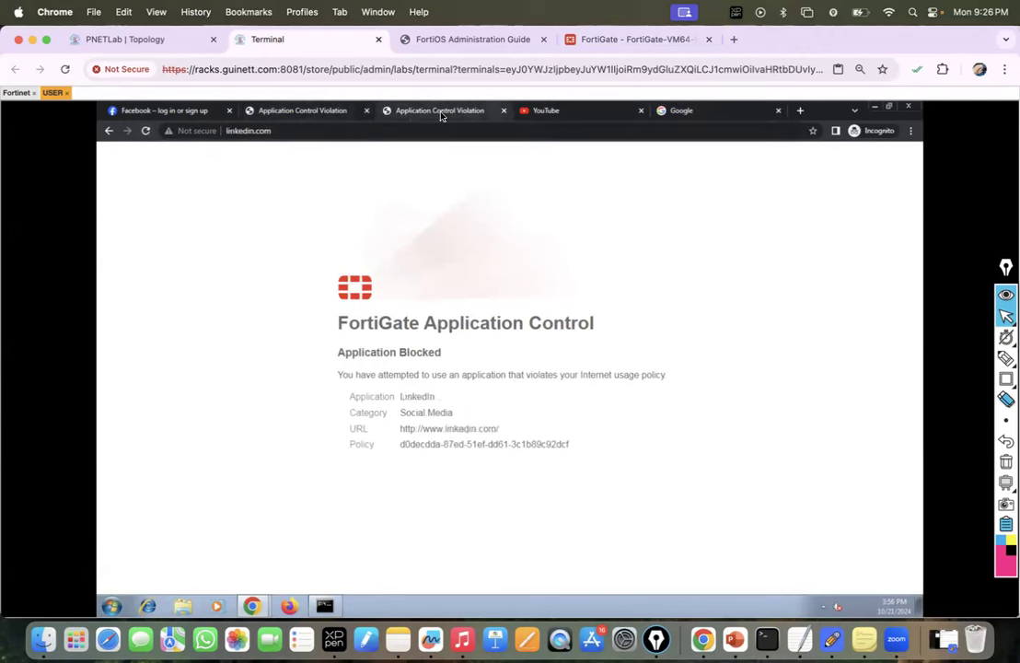
pyautogui.click(338, 113)
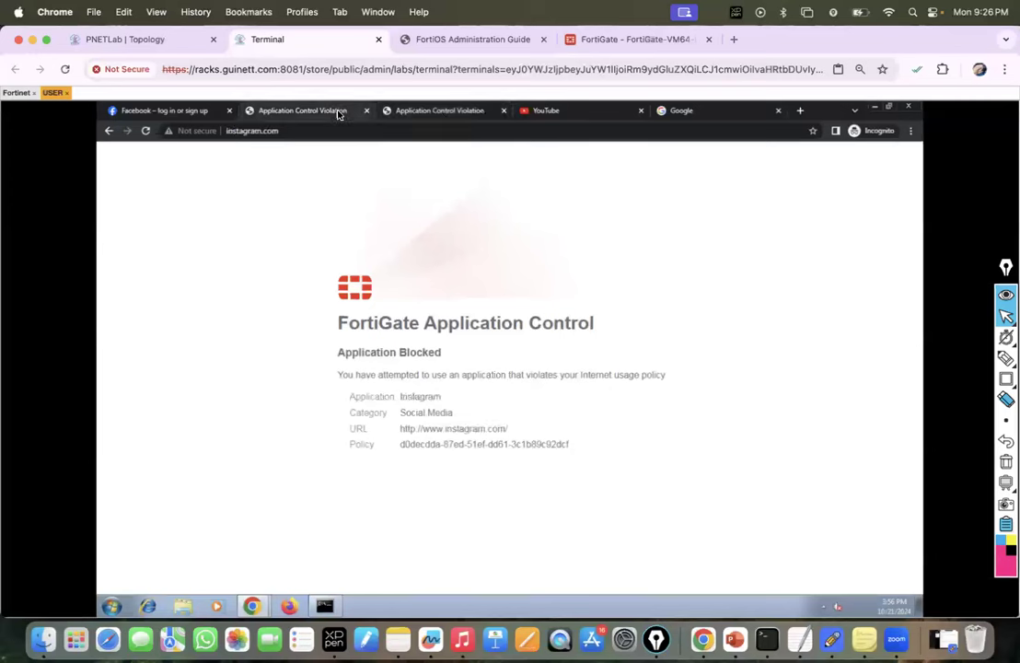
# Step: In FortiGate, start a new application override in the Block_Social_Media_Application sensor, search for "link", select LinkedIn and set the action to Allow
pyautogui.click(611, 39)
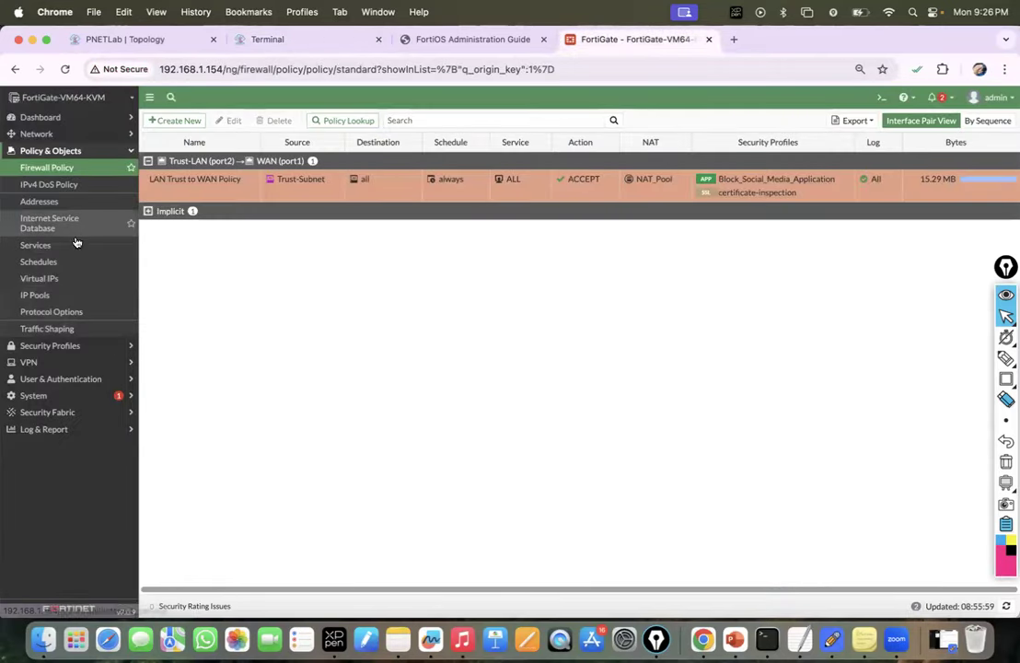
pyautogui.click(56, 351)
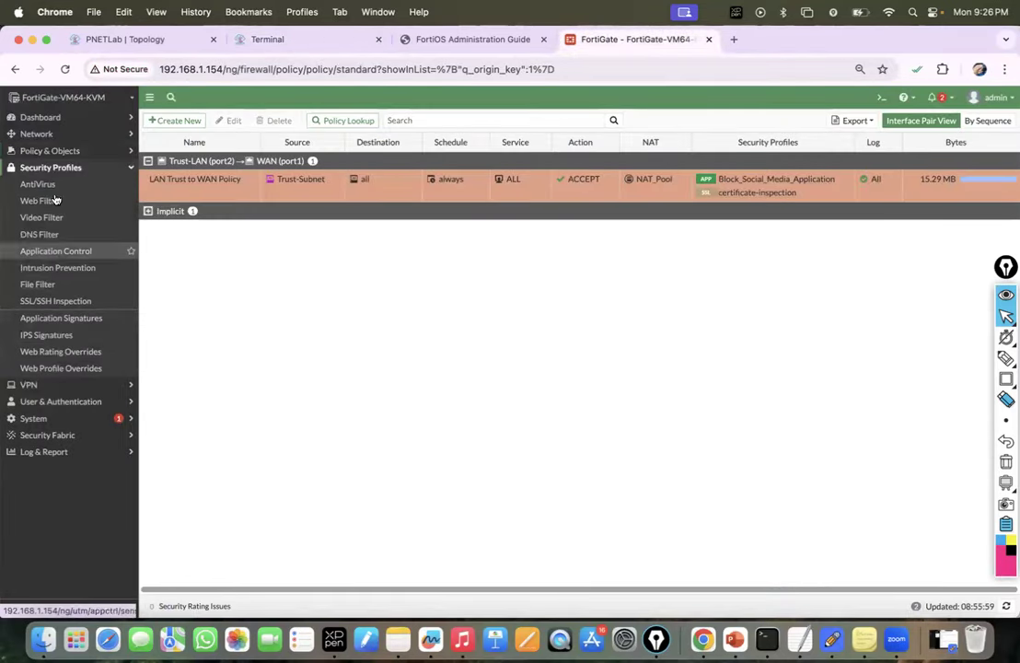
pyautogui.click(57, 255)
pyautogui.doubleClick(164, 160)
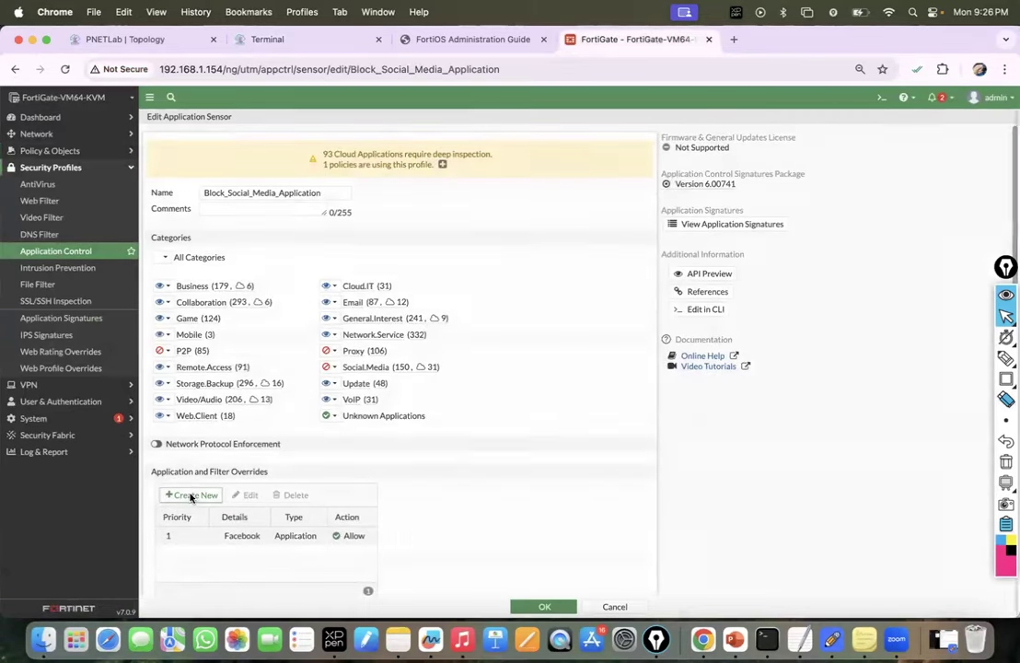
pyautogui.click(191, 495)
pyautogui.click(572, 174)
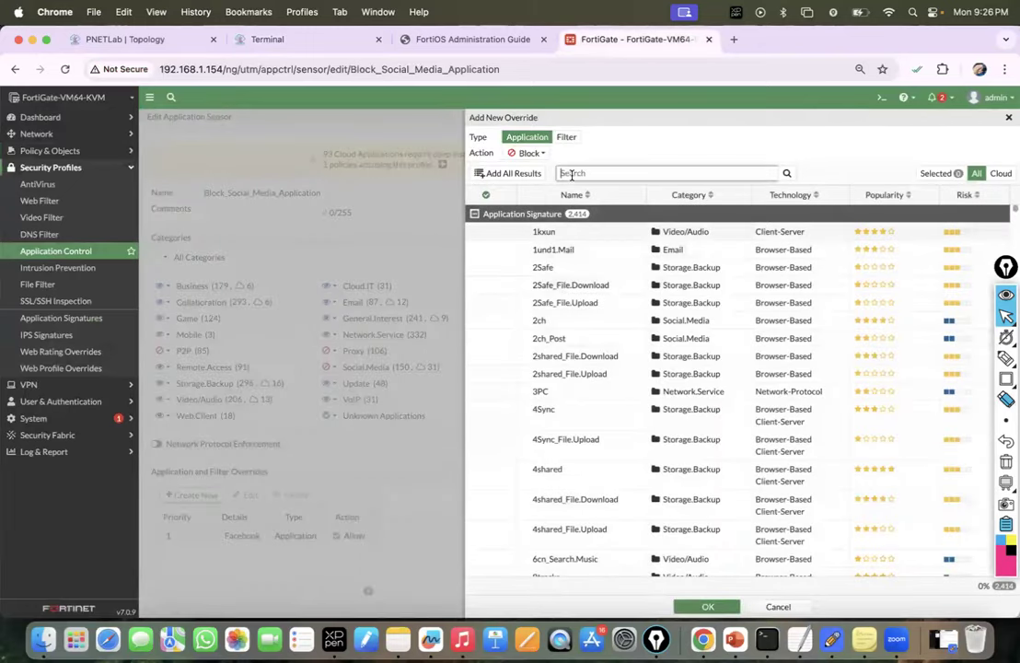
pyautogui.write('f')
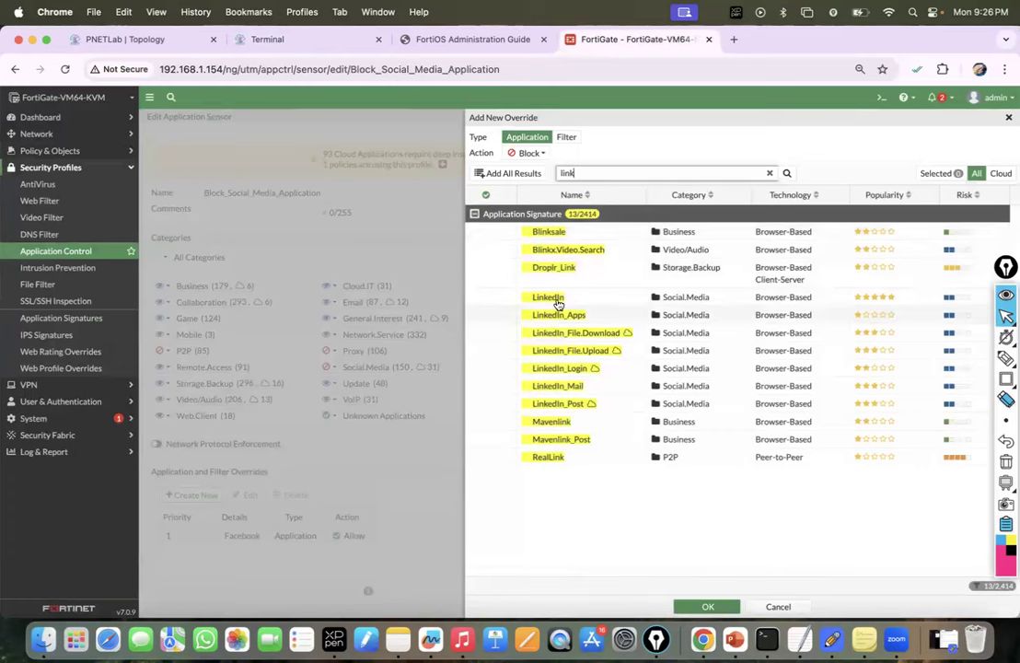
pyautogui.click(550, 299)
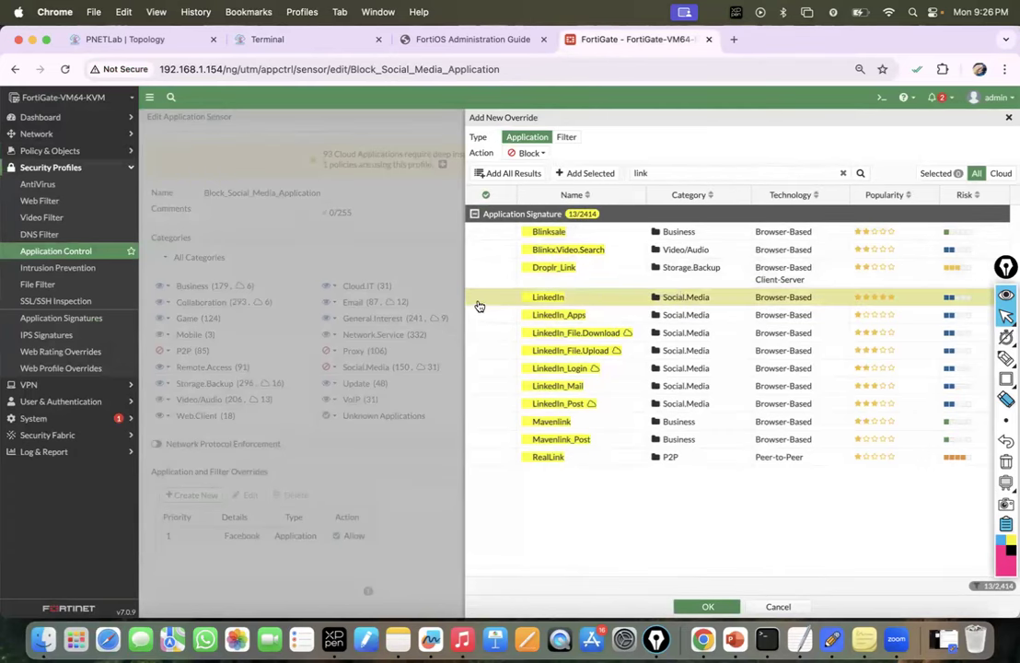
pyautogui.click(542, 156)
pyautogui.click(520, 180)
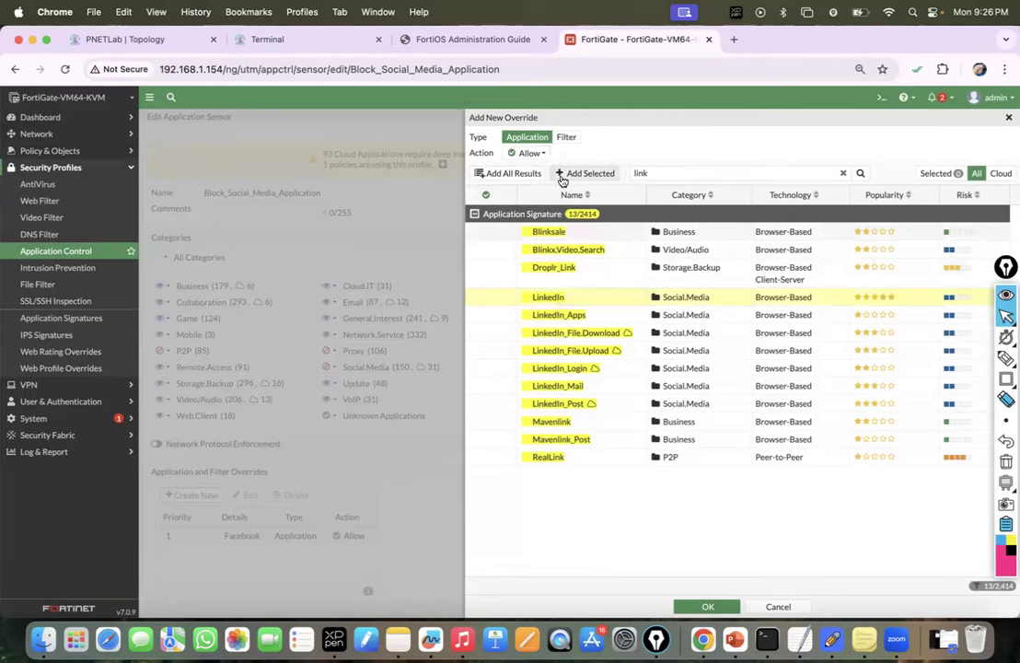
# Step: Add the selected LinkedIn signature to the override, confirm it and save the sensor
pyautogui.click(708, 609)
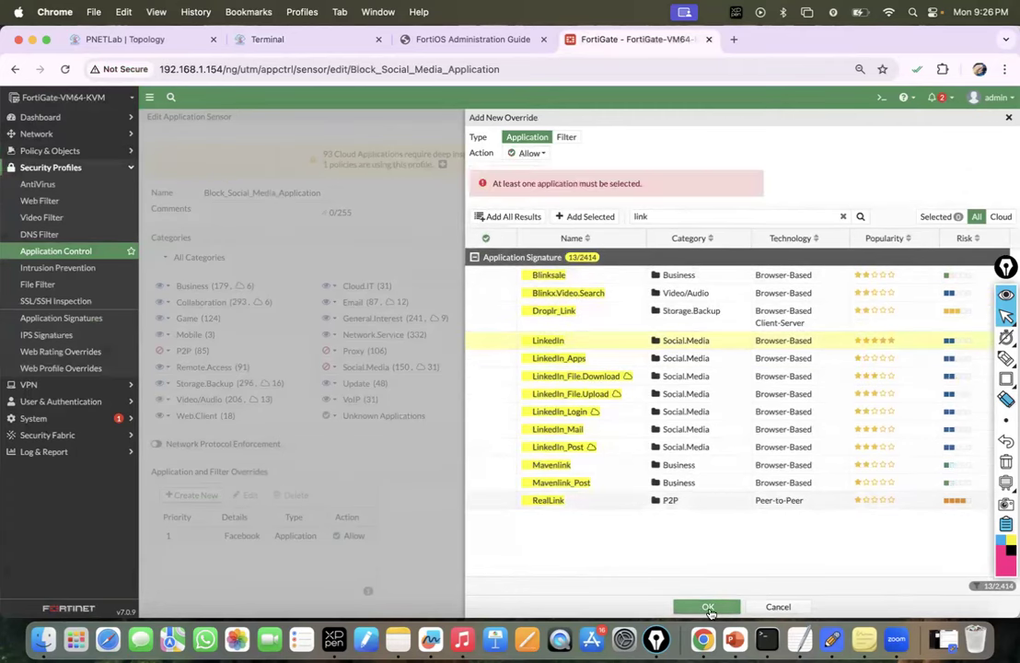
pyautogui.click(552, 317)
pyautogui.click(503, 346)
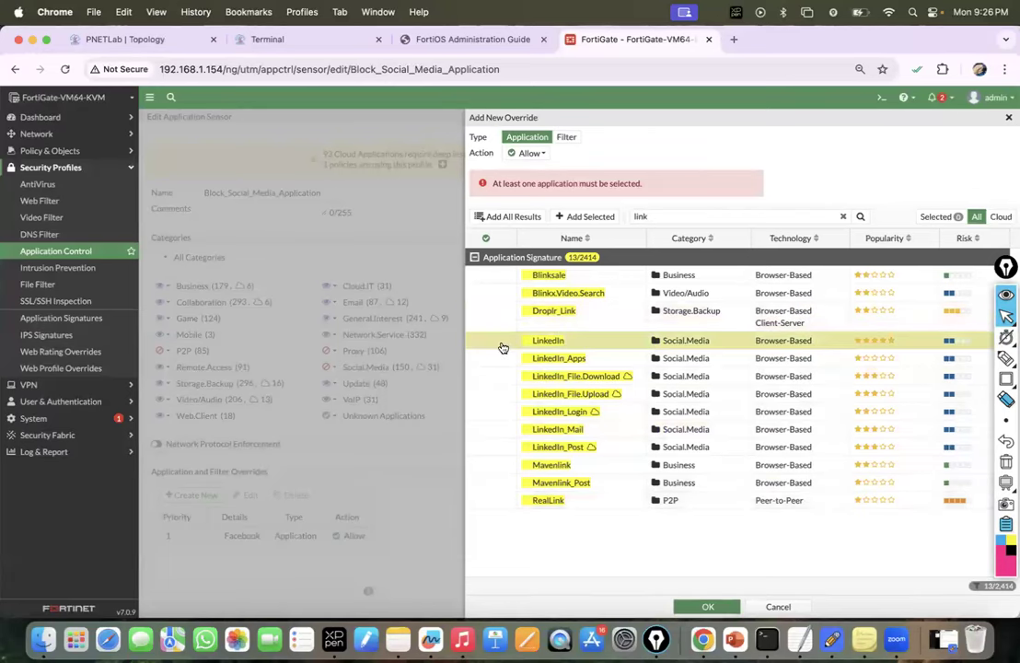
pyautogui.click(583, 216)
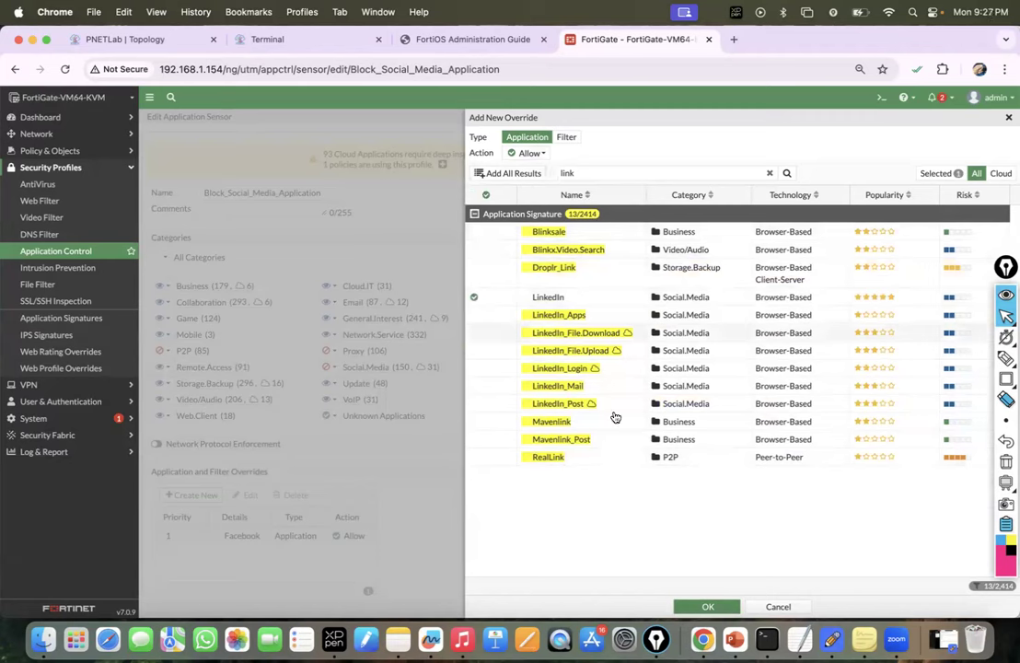
pyautogui.click(699, 607)
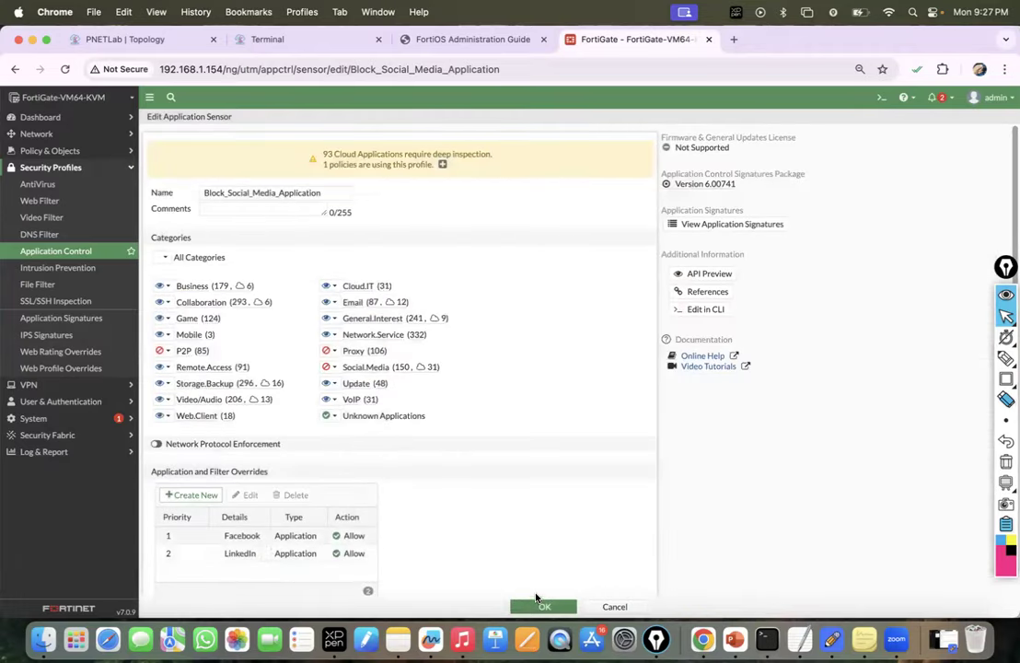
pyautogui.click(543, 607)
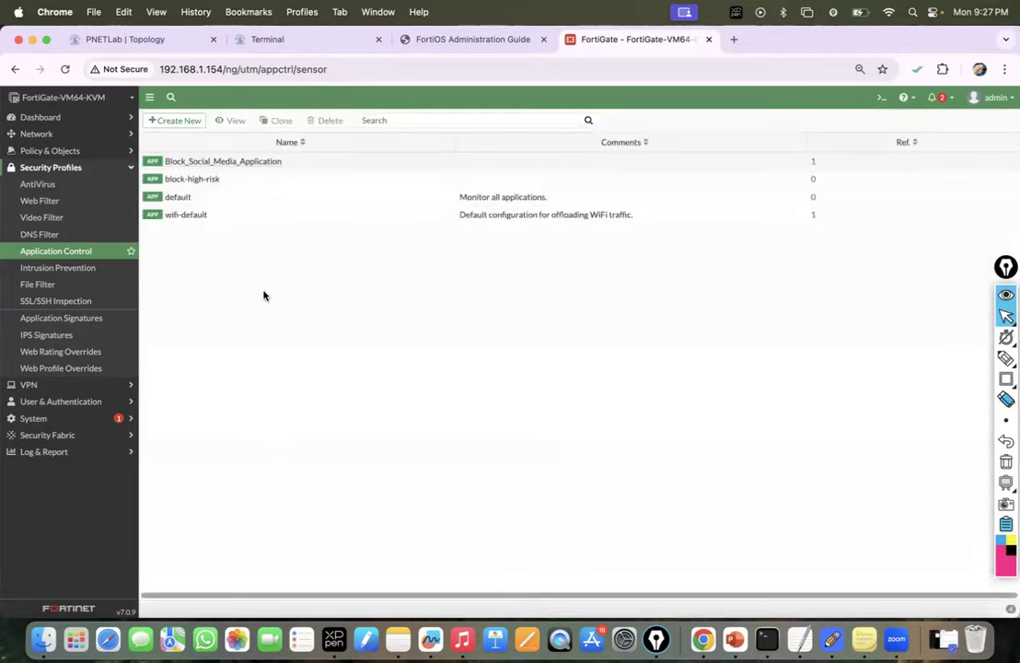
# Step: Reload LinkedIn on the USER machine to test access and dismiss its app suggestion
pyautogui.click(271, 37)
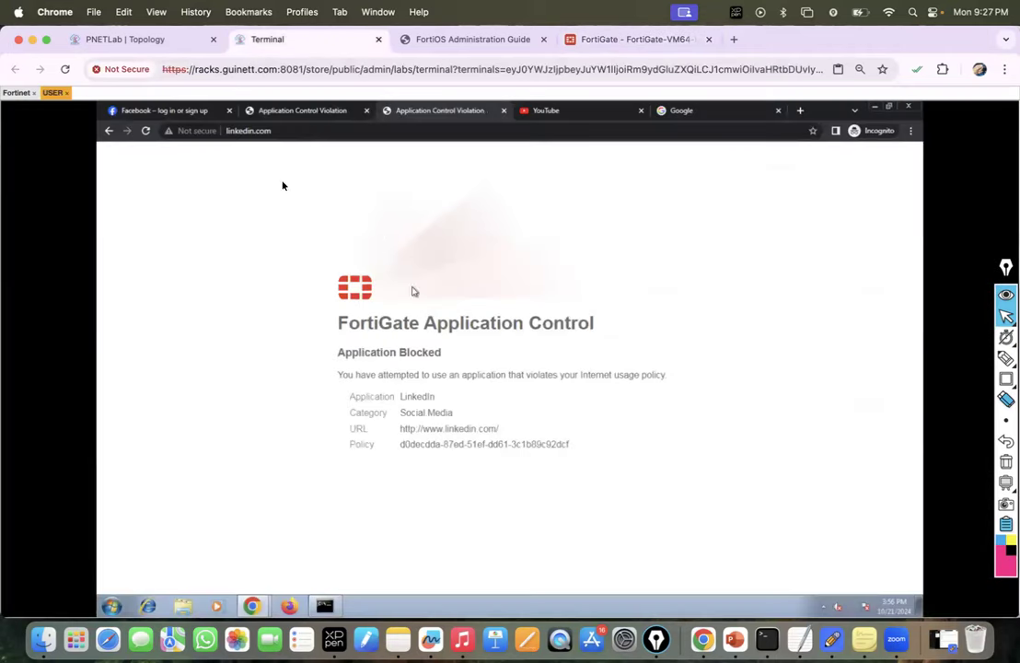
pyautogui.click(146, 131)
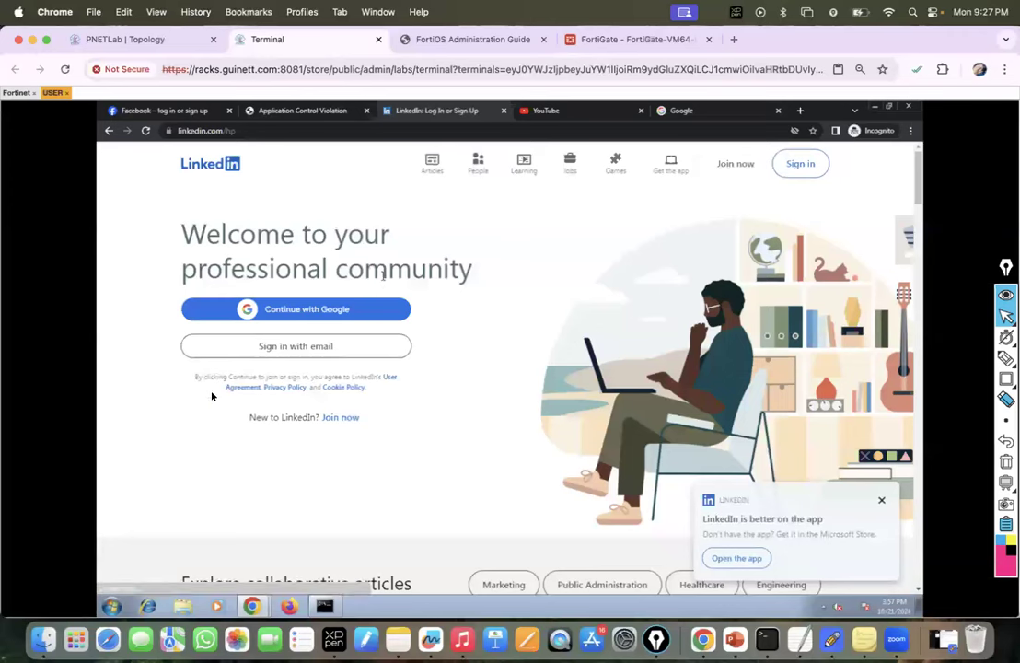
pyautogui.click(880, 501)
# Step: Reopen the Block_Social_Media_Application sensor in FortiGate, review its overrides and set the Social.Media category to Allow
pyautogui.click(137, 41)
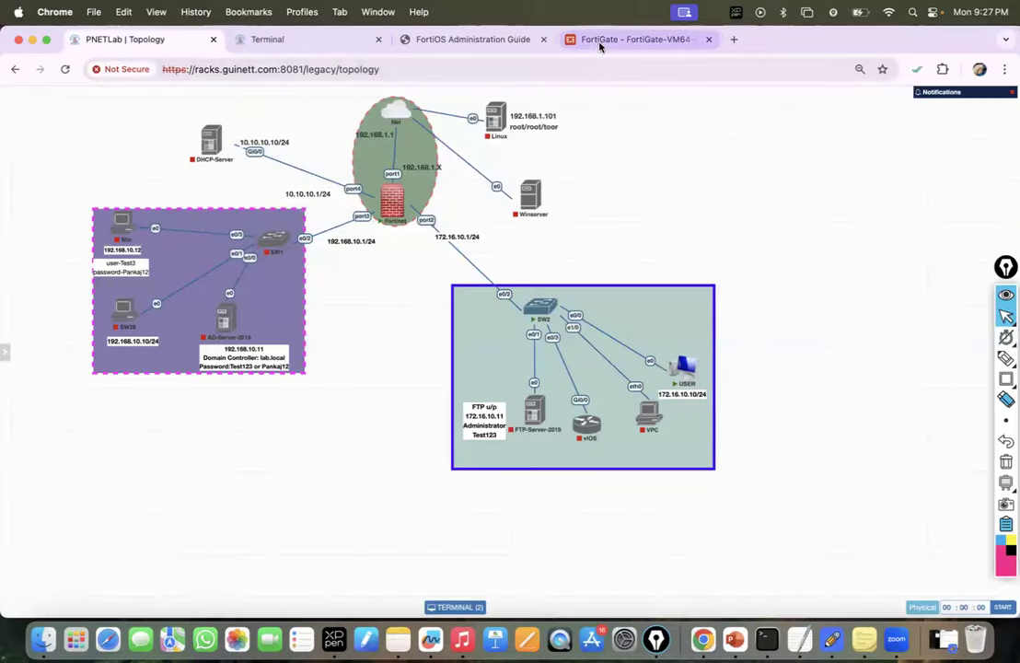
pyautogui.click(603, 38)
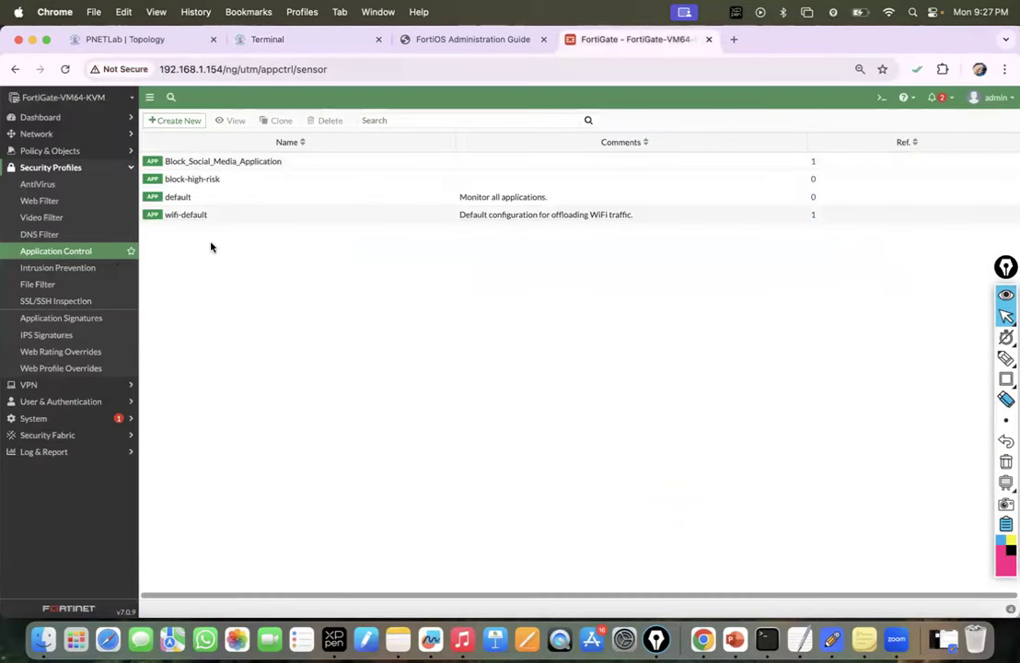
pyautogui.doubleClick(221, 162)
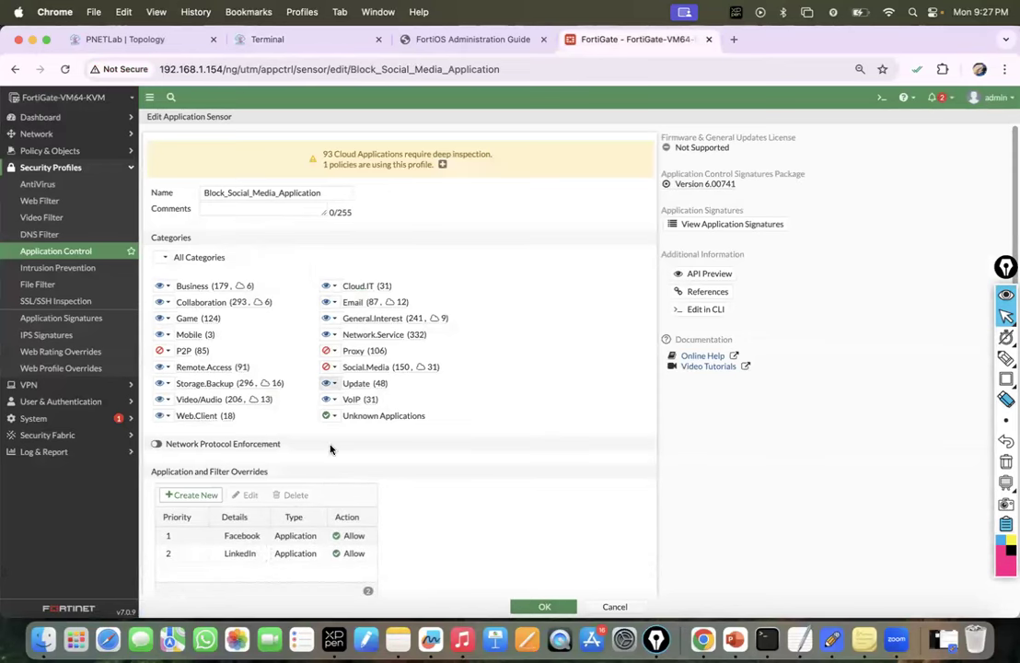
pyautogui.scroll(-3, 163, 425)
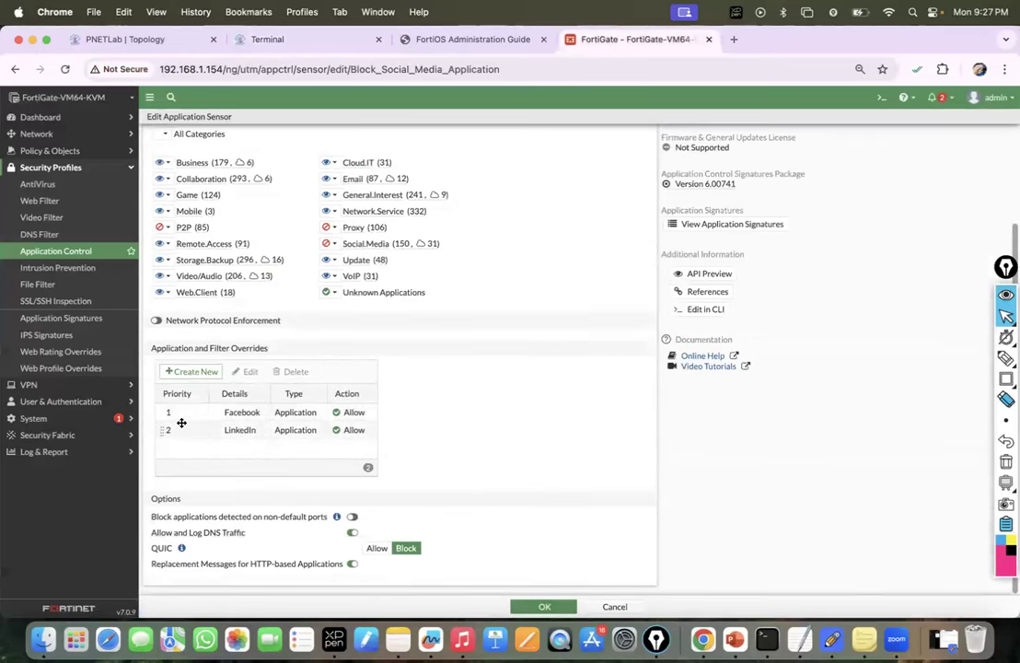
pyautogui.moveTo(247, 398)
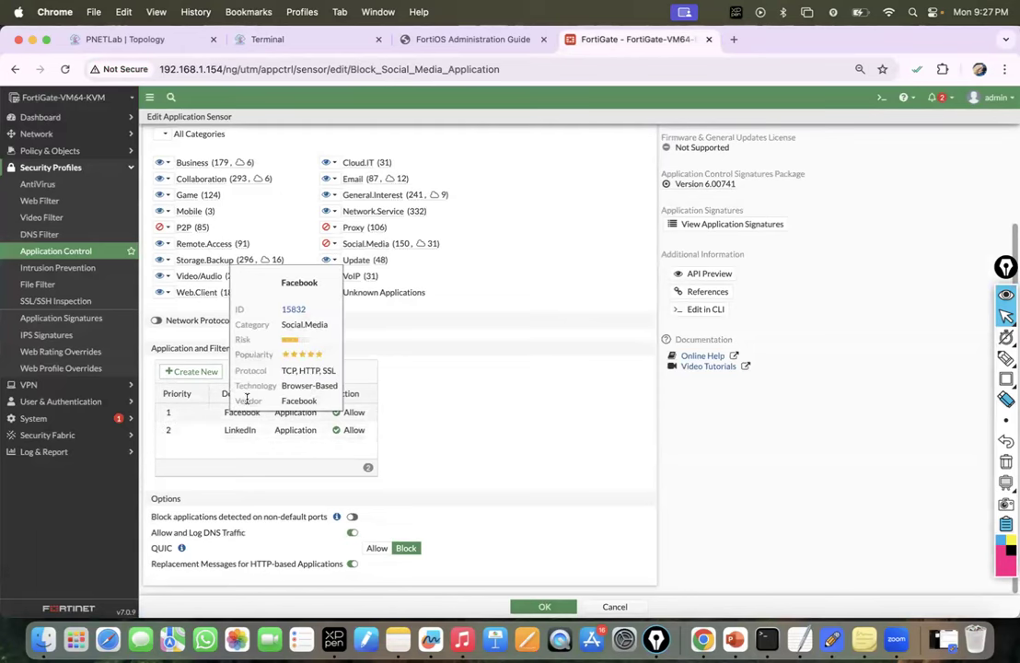
pyautogui.click(334, 244)
pyautogui.click(358, 271)
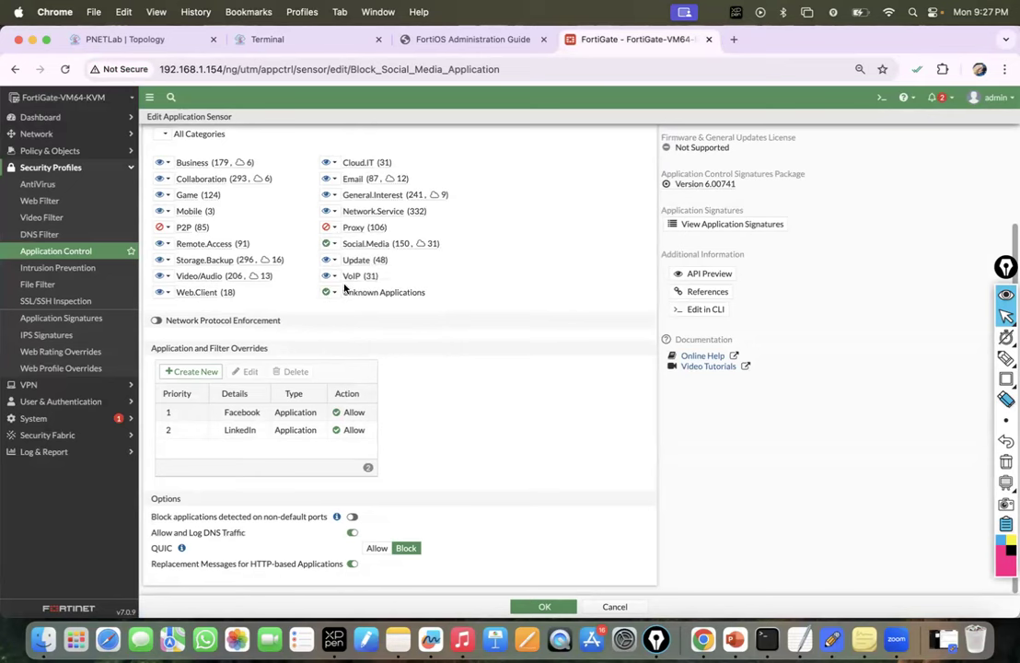
# Step: Edit the Facebook application override in the sensor, set its action to Block and confirm it
pyautogui.click(353, 419)
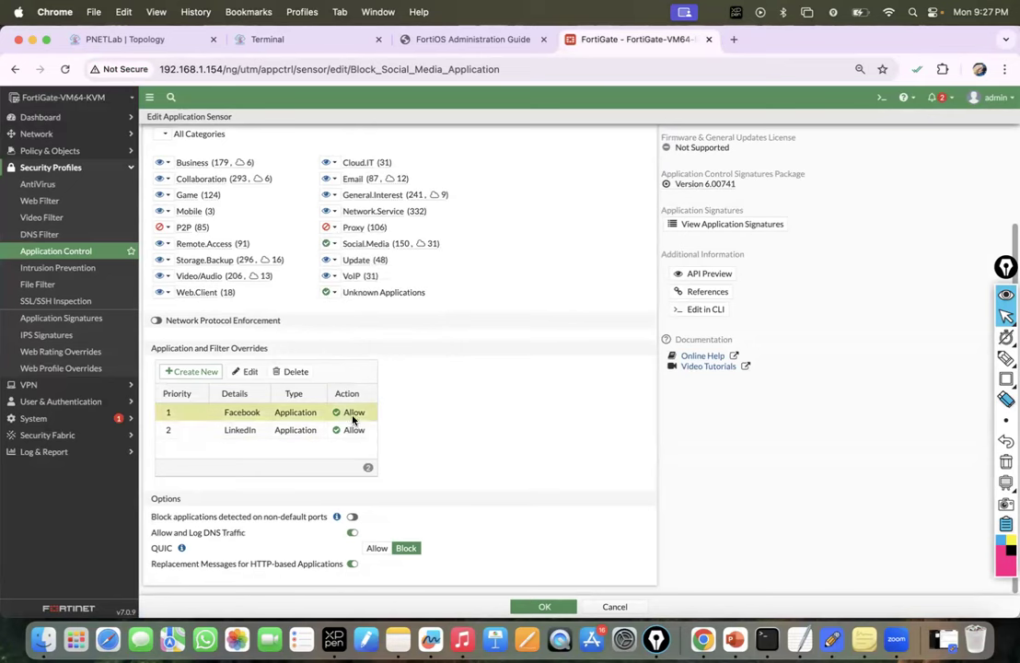
pyautogui.doubleClick(353, 419)
pyautogui.click(530, 153)
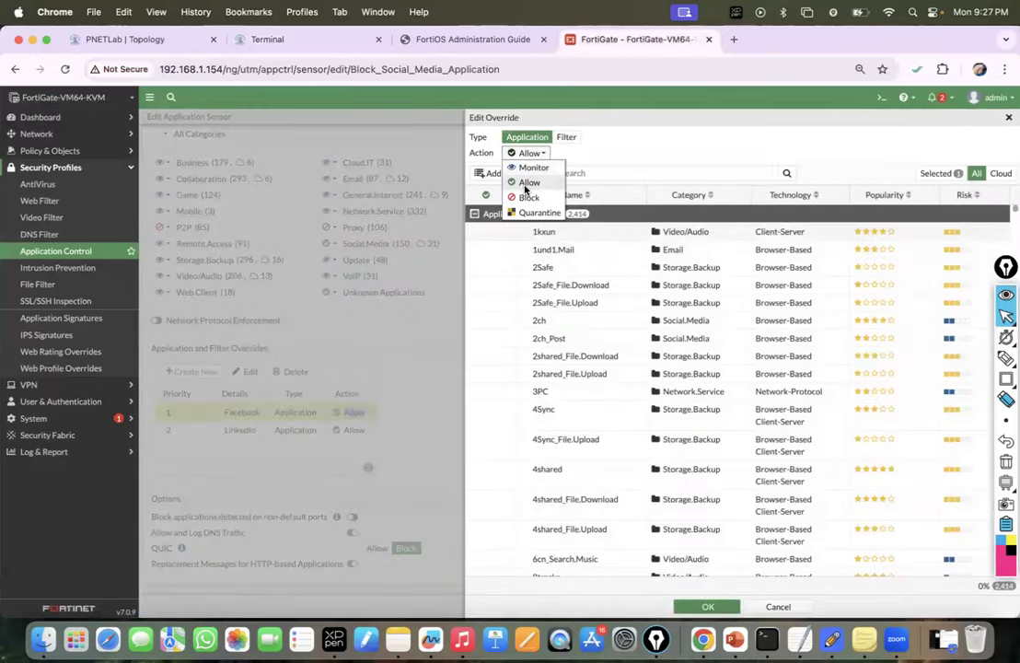
pyautogui.click(534, 212)
pyautogui.click(799, 217)
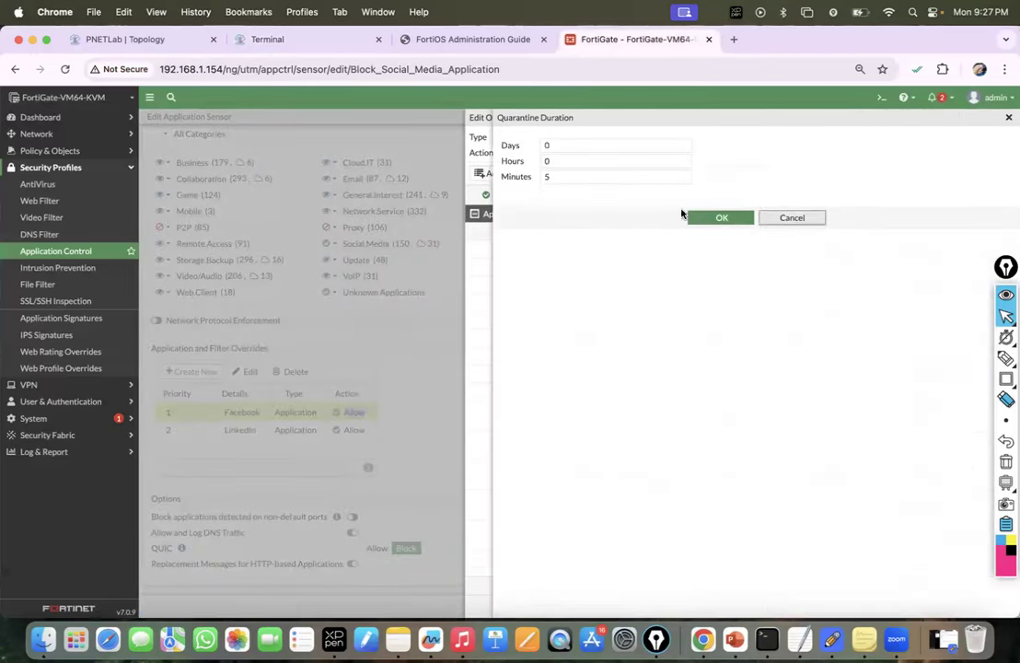
pyautogui.click(539, 155)
pyautogui.click(528, 199)
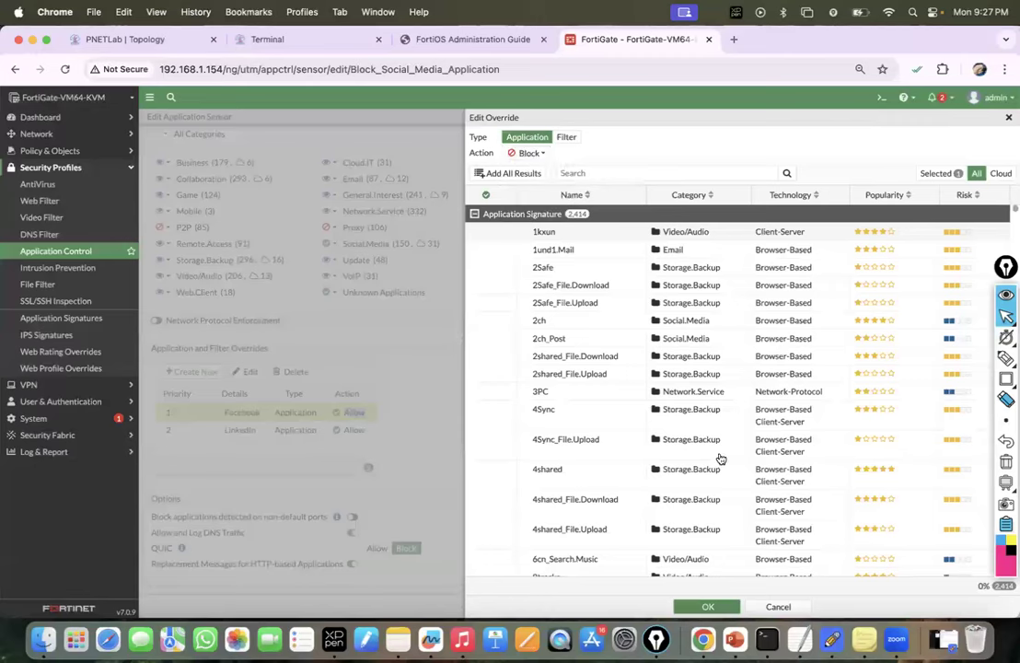
pyautogui.click(708, 607)
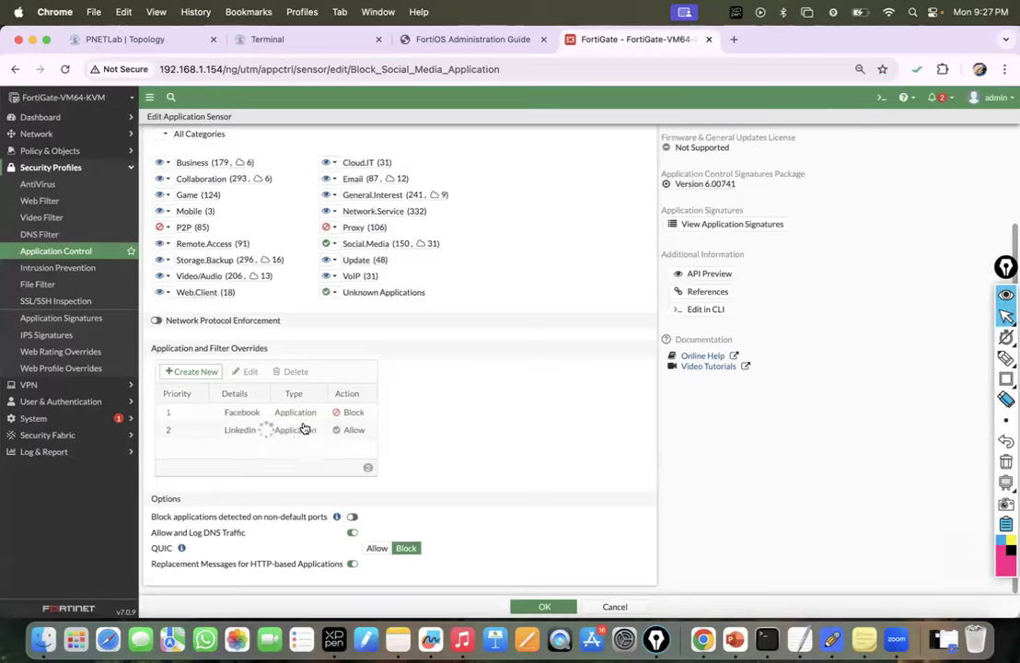
# Step: Set the LinkedIn override's action to Block, confirm it and save the Block_Social_Media_Application sensor
pyautogui.doubleClick(296, 430)
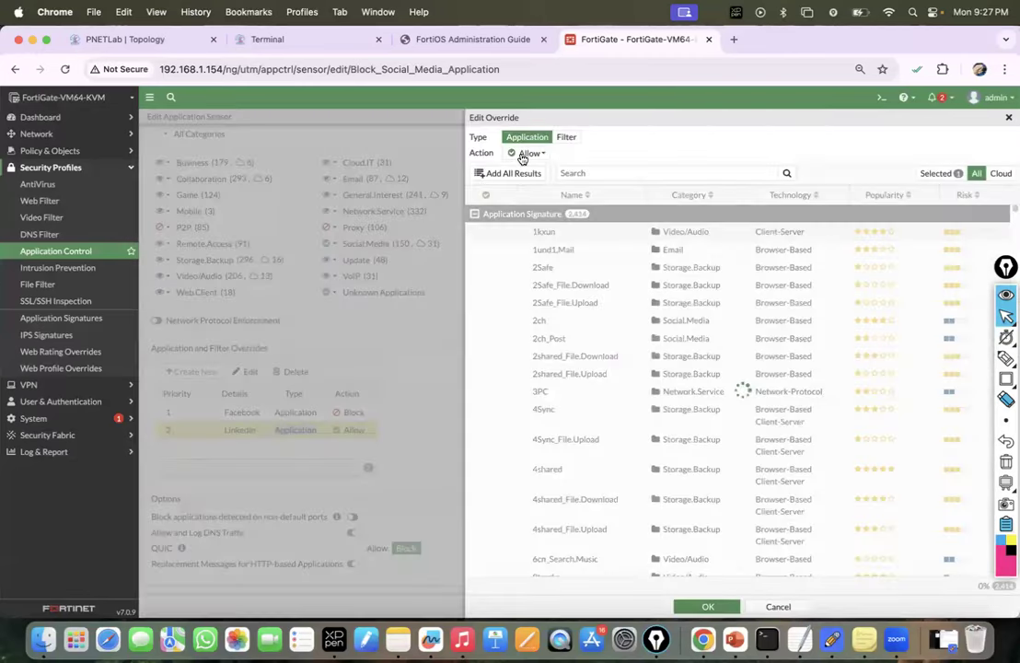
pyautogui.click(532, 153)
pyautogui.click(529, 197)
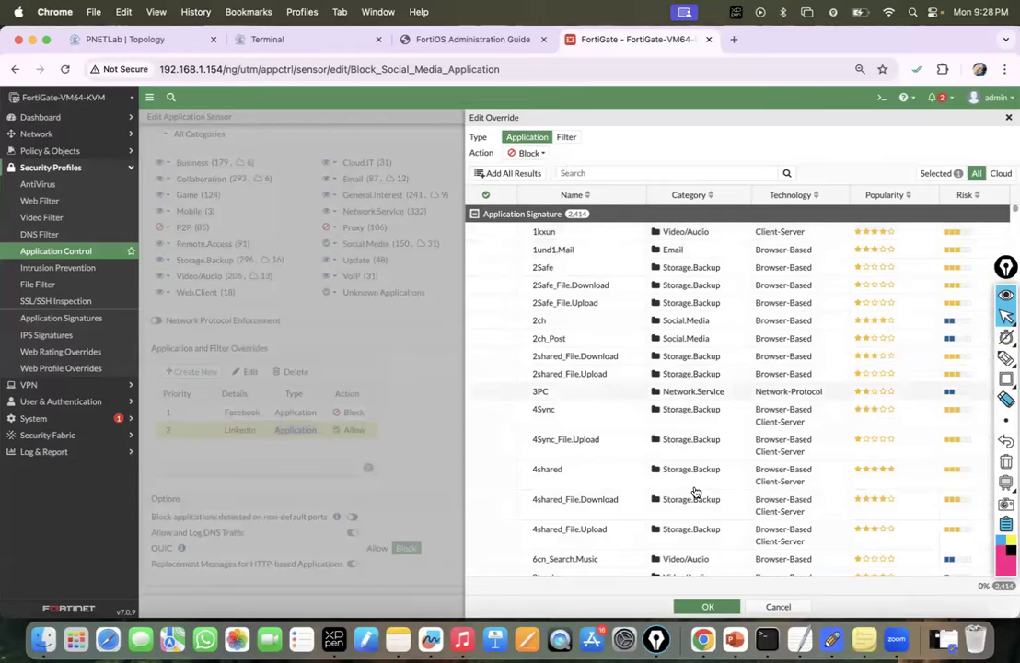
pyautogui.click(706, 607)
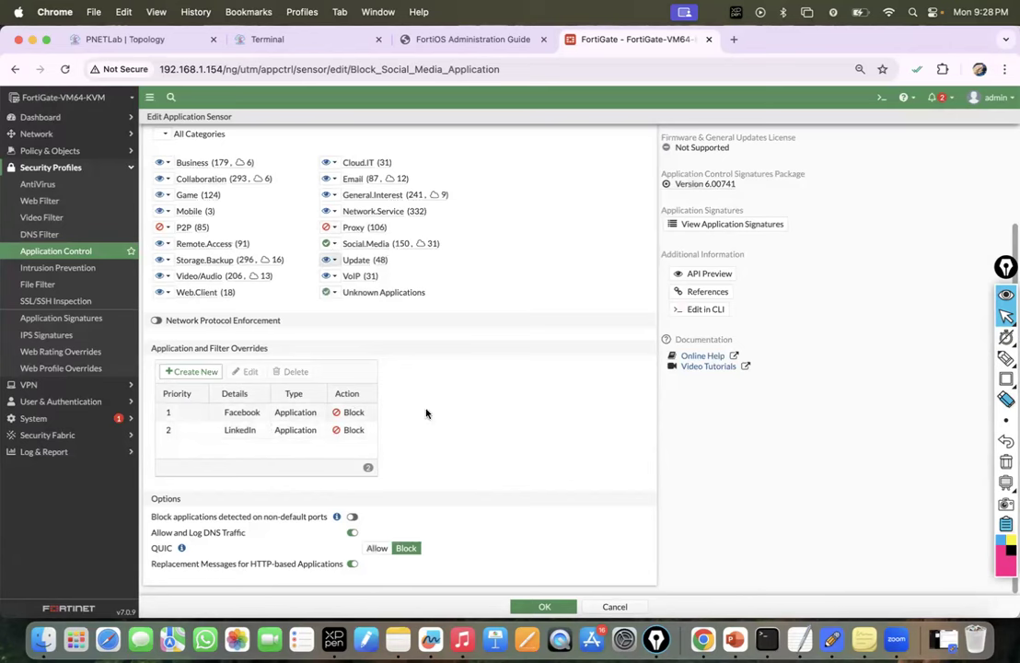
pyautogui.click(541, 608)
# Step: Switch to the USER machine and reload LinkedIn, Instagram and Facebook in the incognito Chrome window to test access
pyautogui.click(321, 42)
pyautogui.click(145, 132)
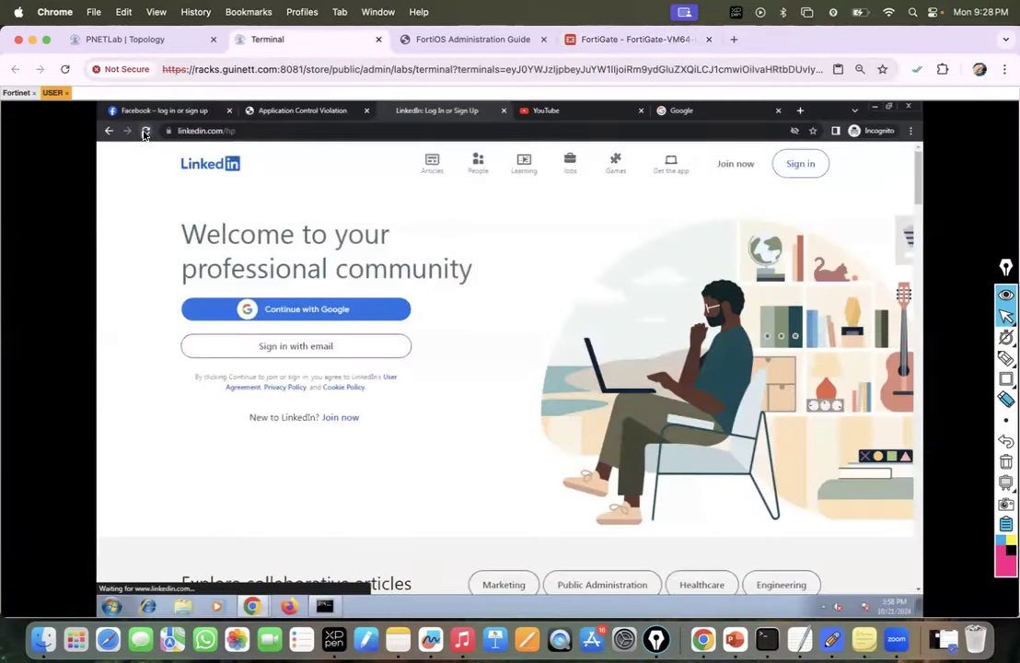
pyautogui.click(283, 112)
pyautogui.click(146, 131)
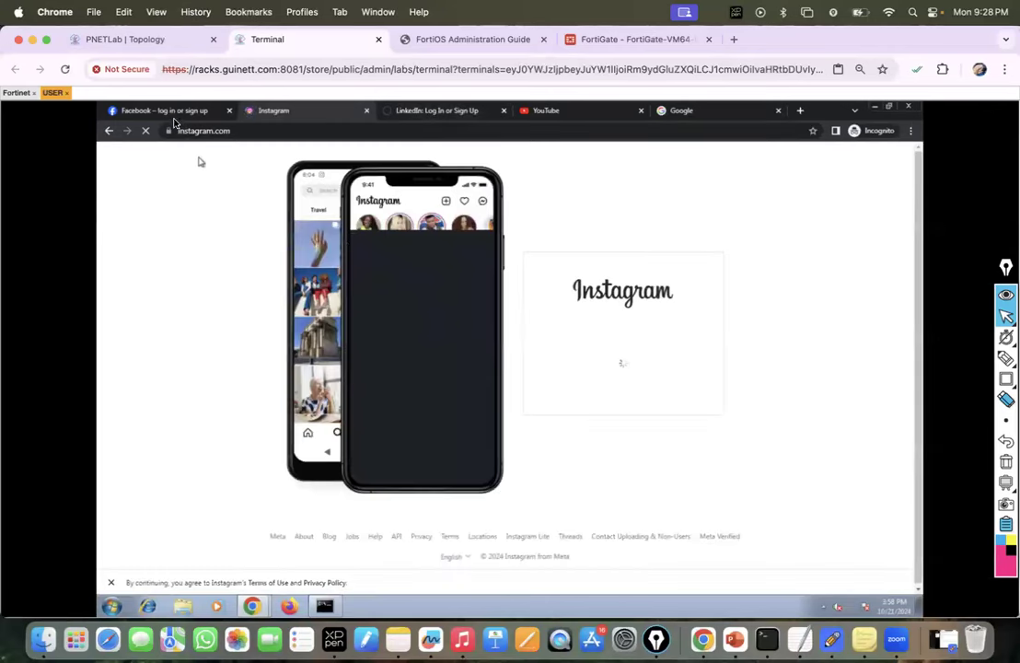
pyautogui.click(438, 115)
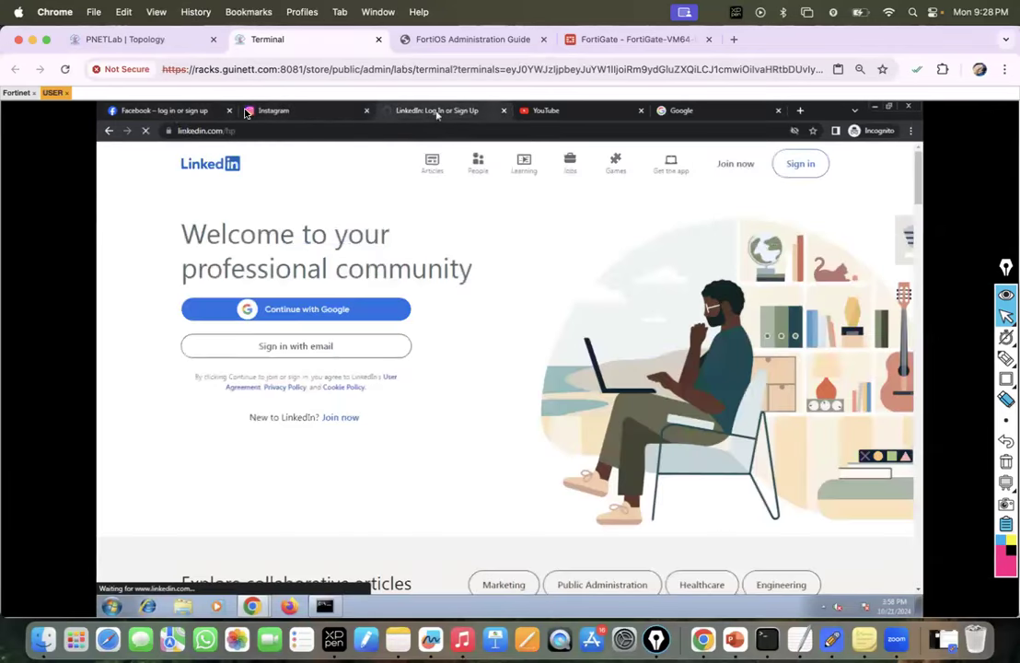
pyautogui.click(201, 111)
pyautogui.click(146, 132)
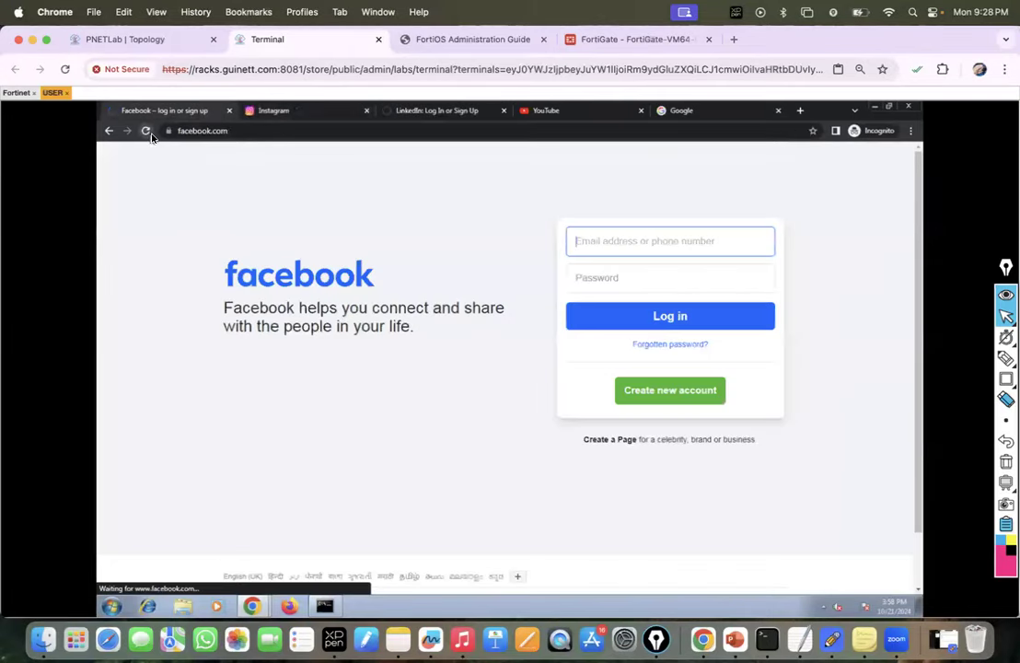
pyautogui.click(456, 115)
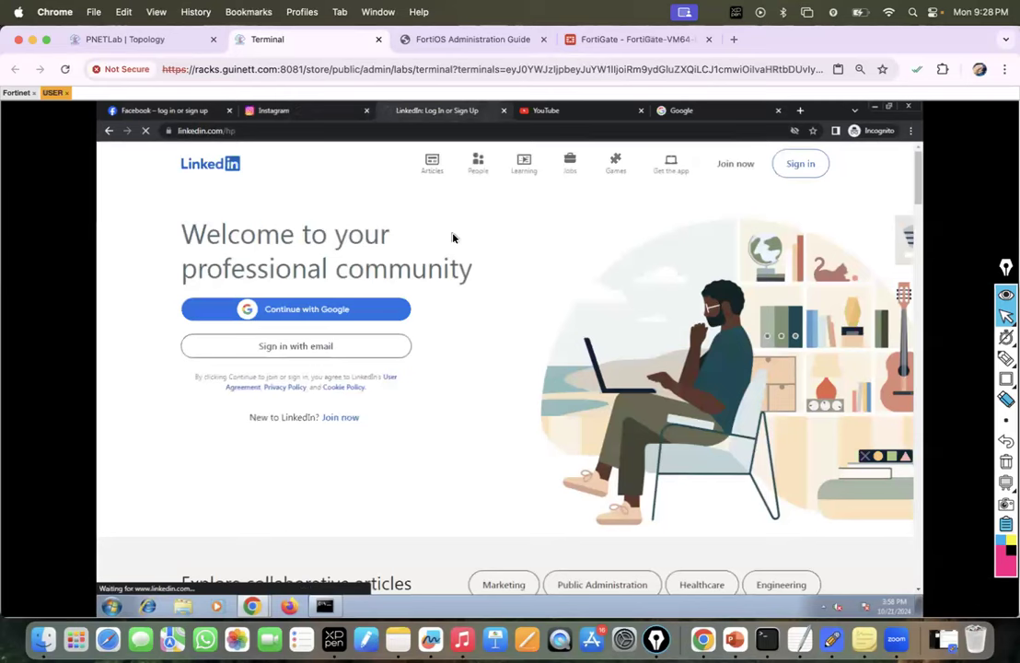
pyautogui.click(162, 112)
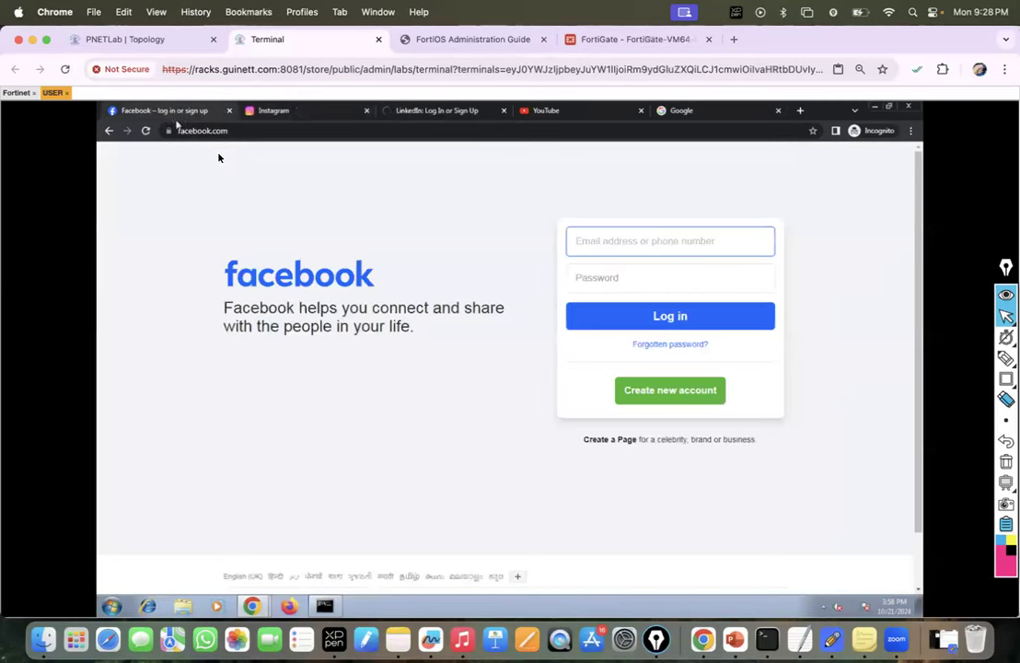
pyautogui.click(252, 608)
pyautogui.click(210, 563)
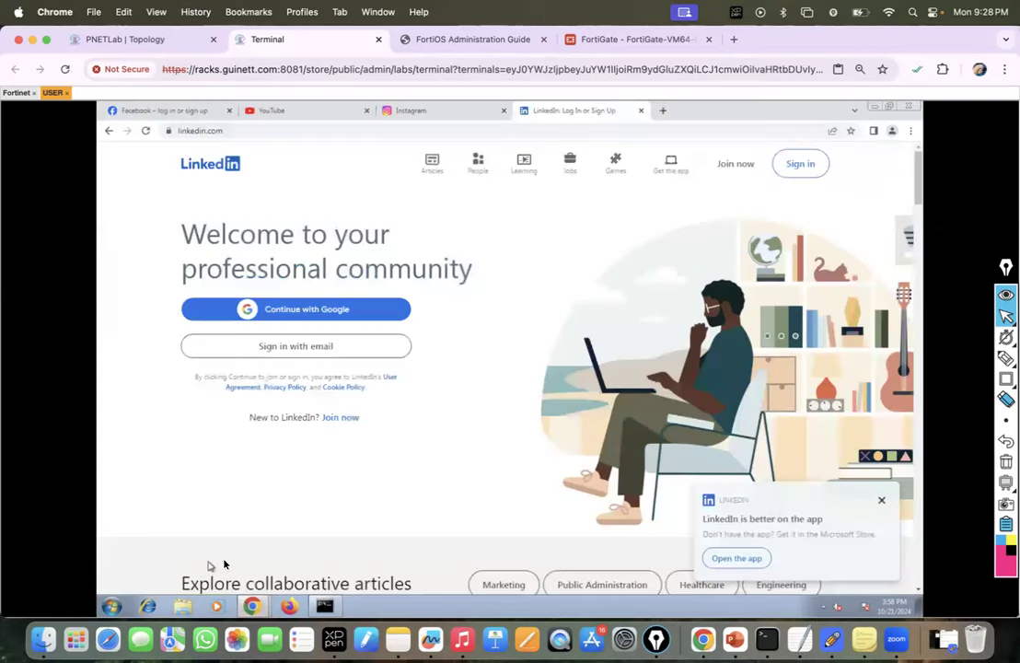
pyautogui.click(872, 108)
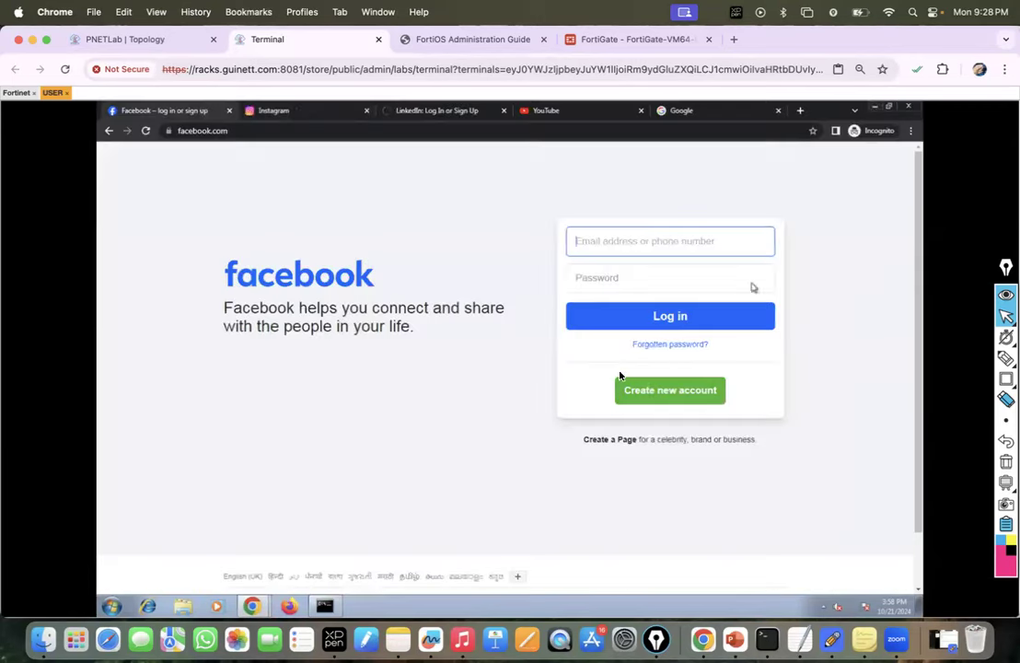
# Step: Open Mozilla Firefox on the USER machine and close its update page and session-restore tabs, keeping one new tab
pyautogui.rightClick(289, 606)
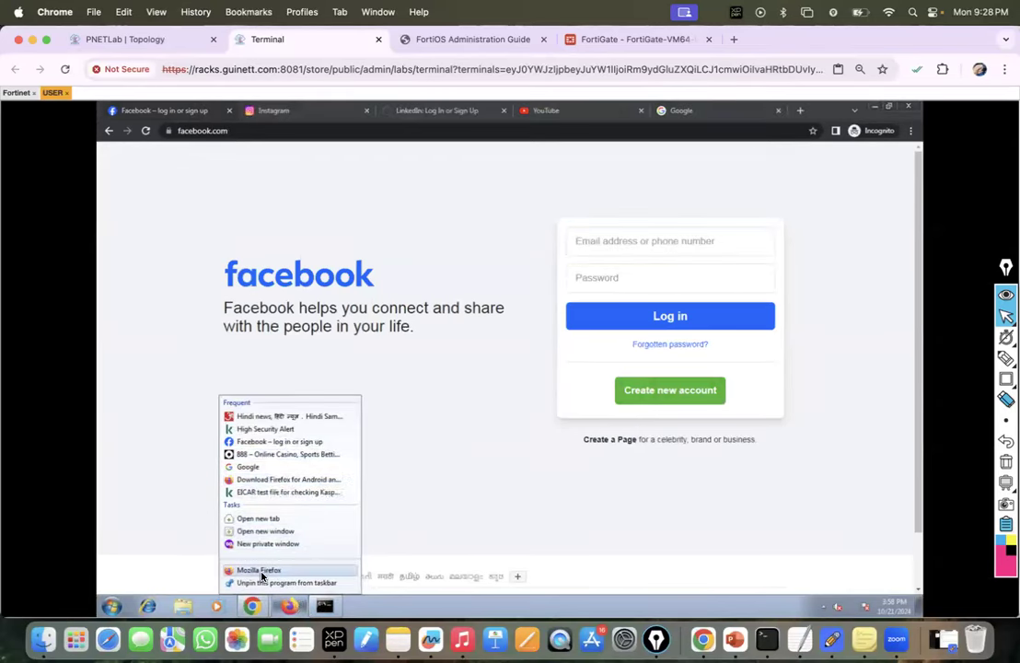
pyautogui.click(261, 572)
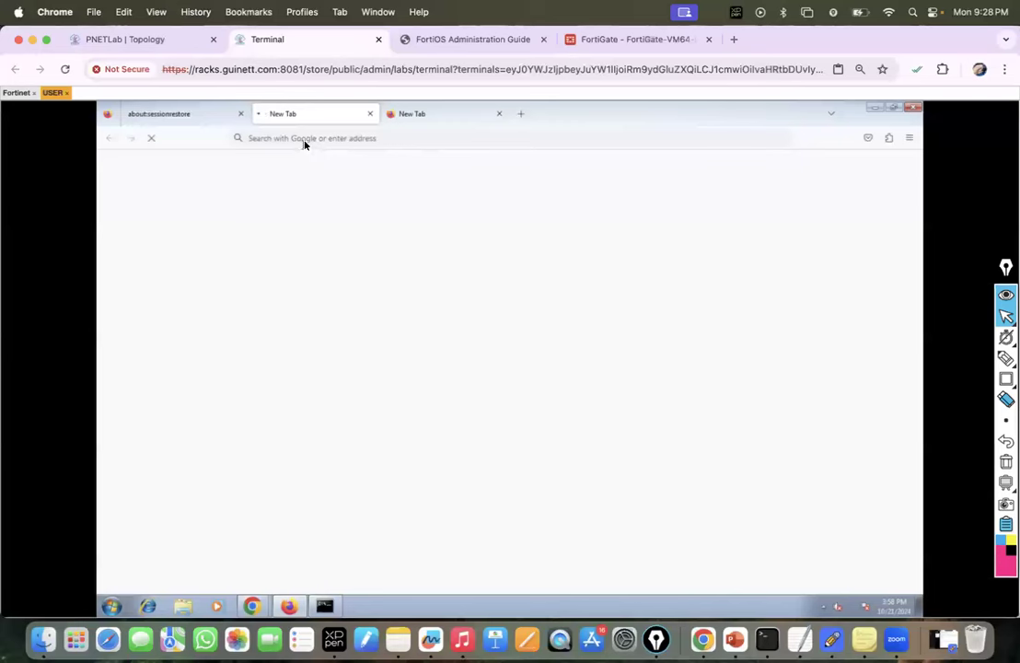
pyautogui.write('lin')
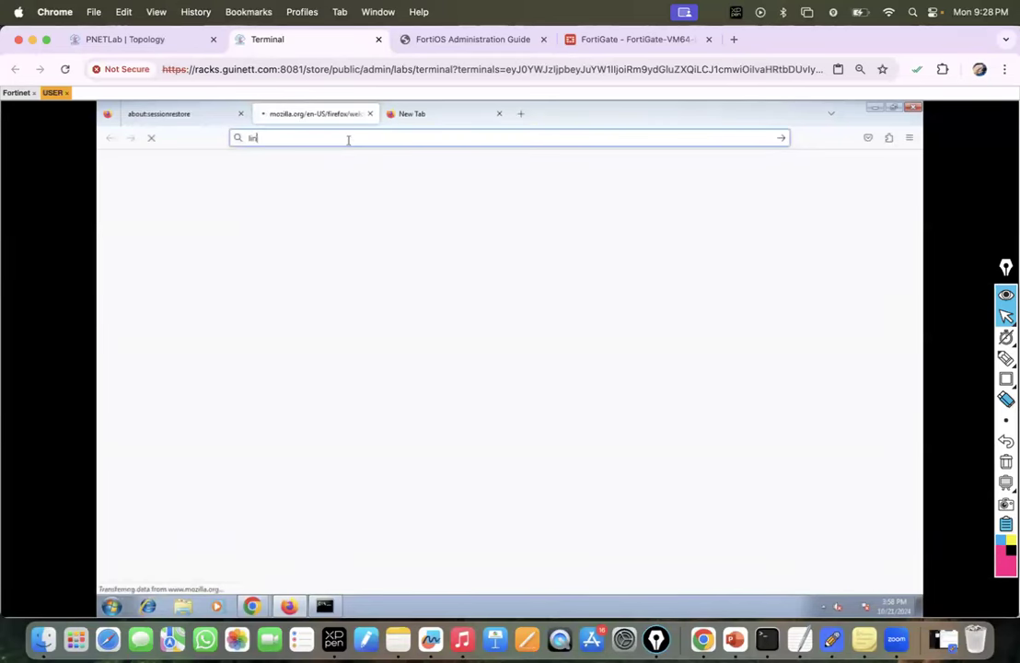
pyautogui.write('kedin.com')
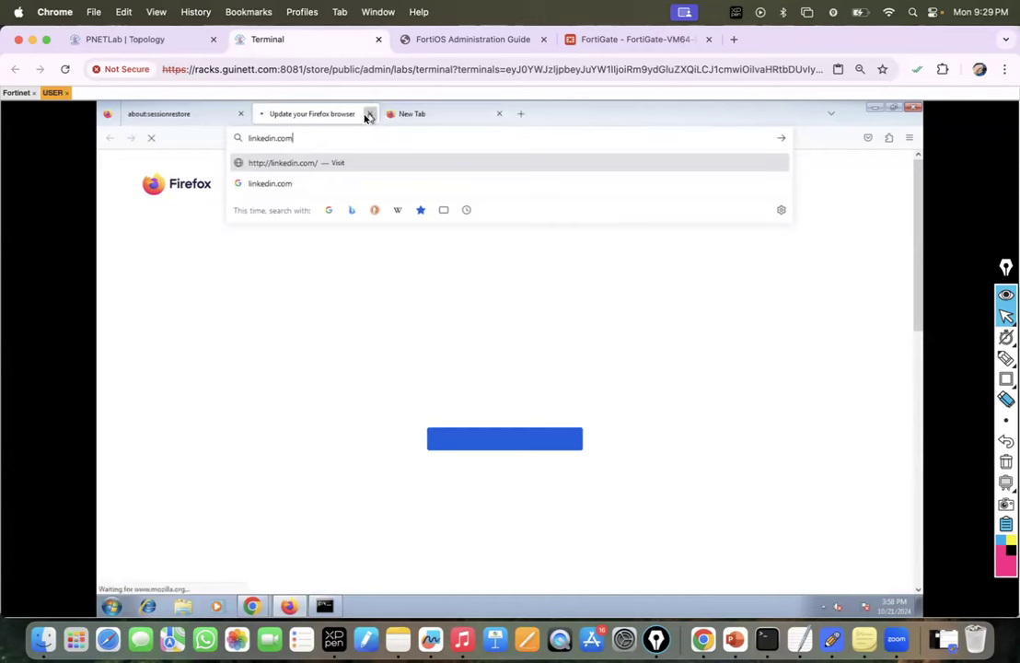
pyautogui.click(368, 117)
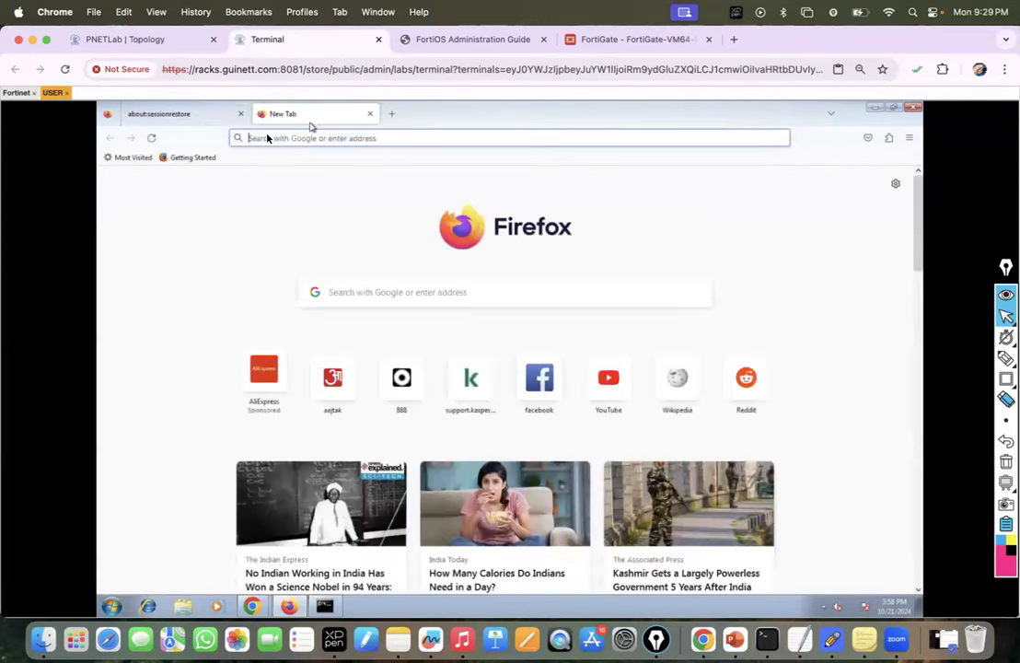
pyautogui.click(240, 114)
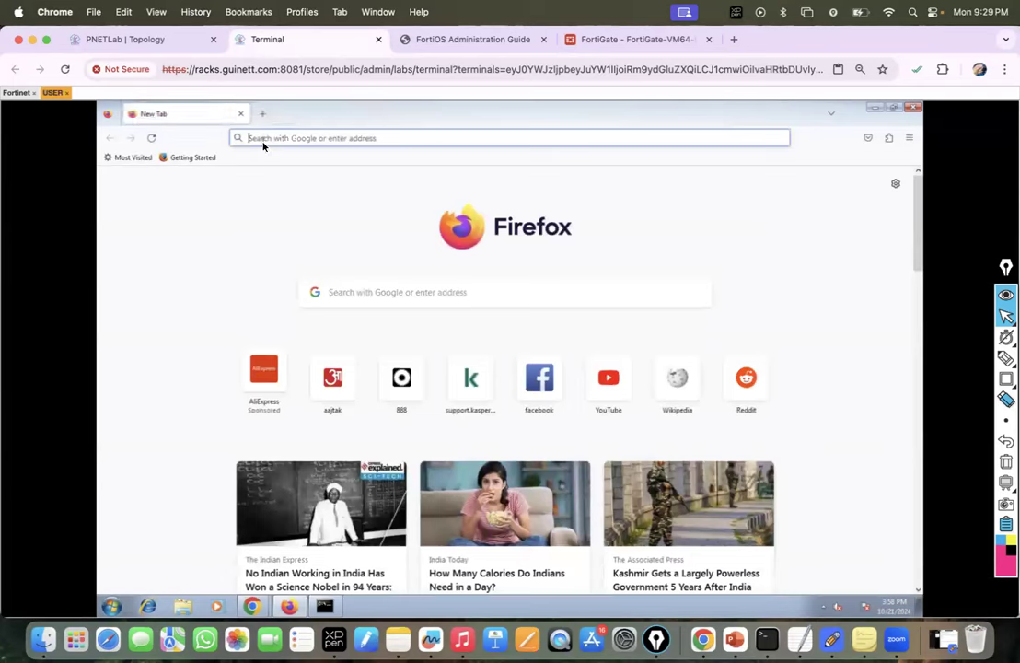
# Step: Load linkedin.com in the new Firefox tab to test the LinkedIn override
pyautogui.click(262, 139)
pyautogui.write('link')
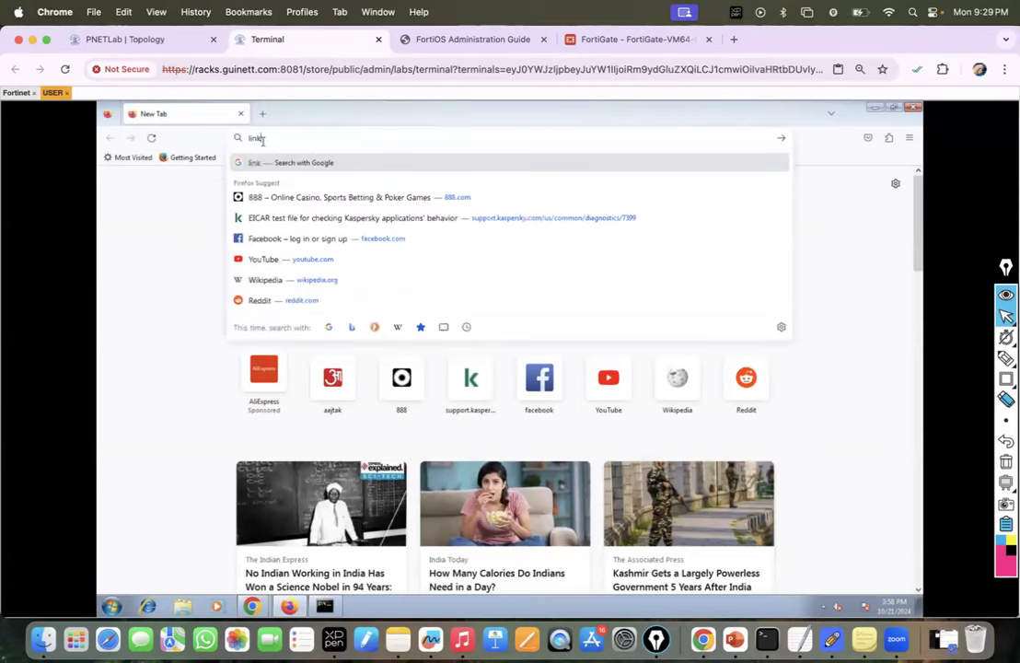
pyautogui.write('edin.com')
pyautogui.press('Return')
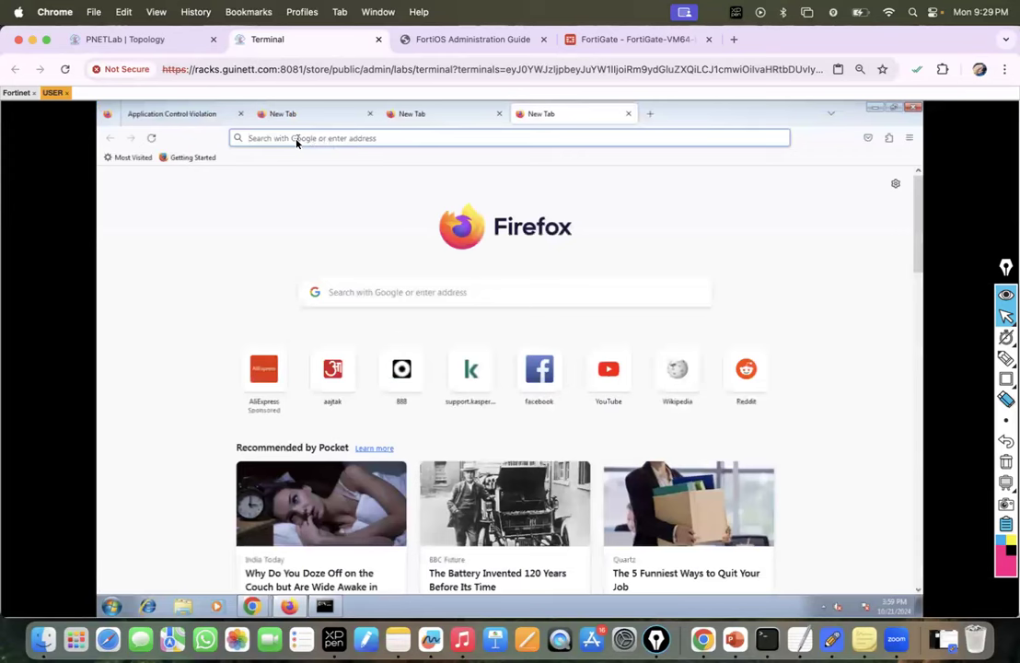
# Step: Load facebook.com in another Firefox tab and check both the LinkedIn and Facebook pages
pyautogui.write('facebook.com/')
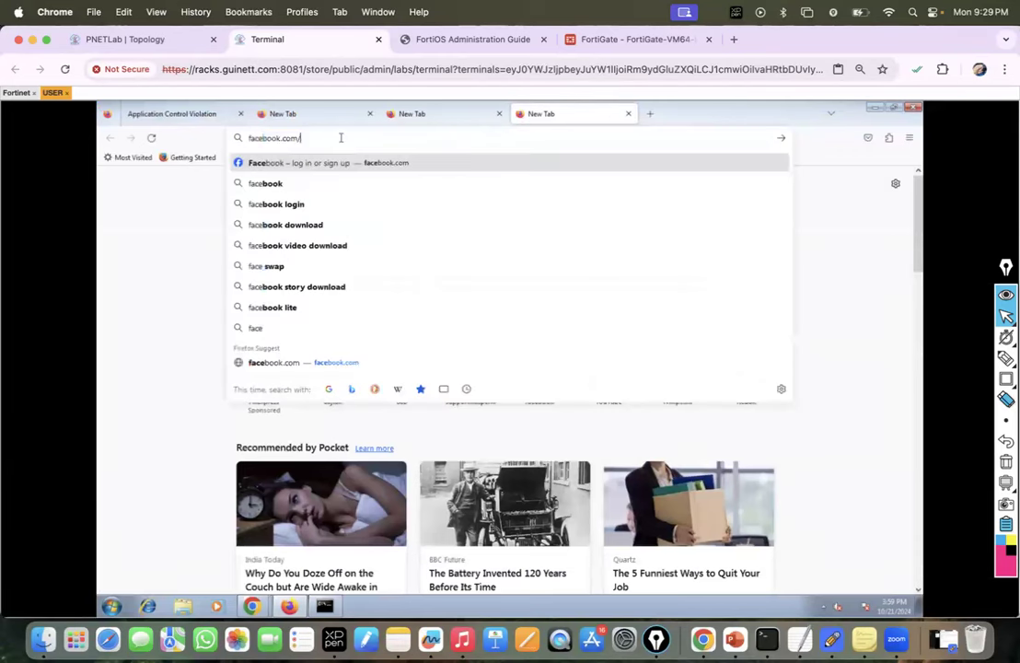
pyautogui.press('Return')
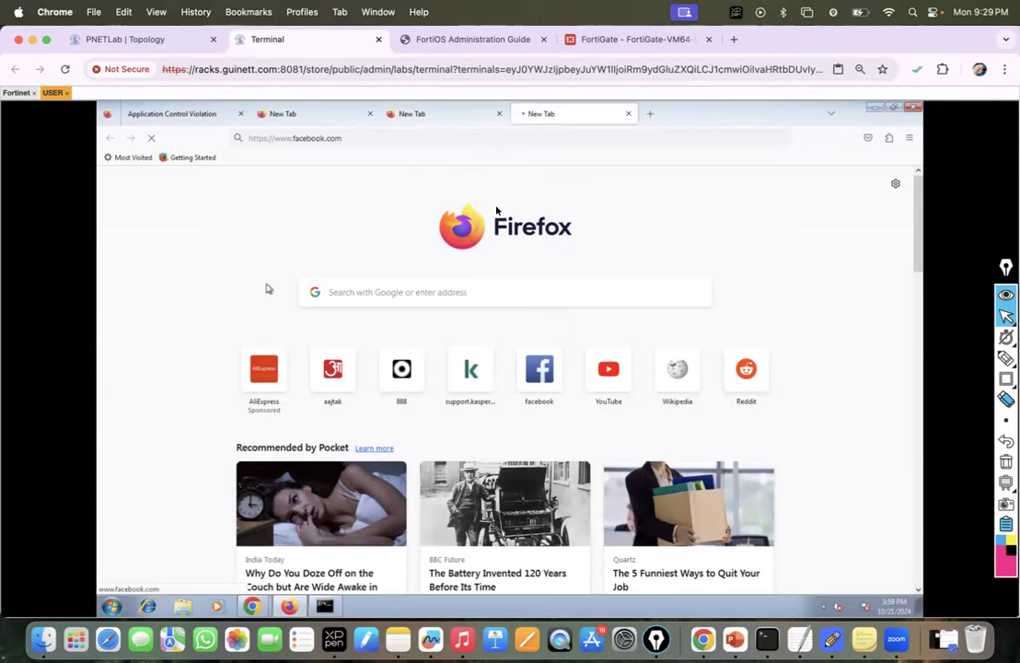
pyautogui.click(168, 114)
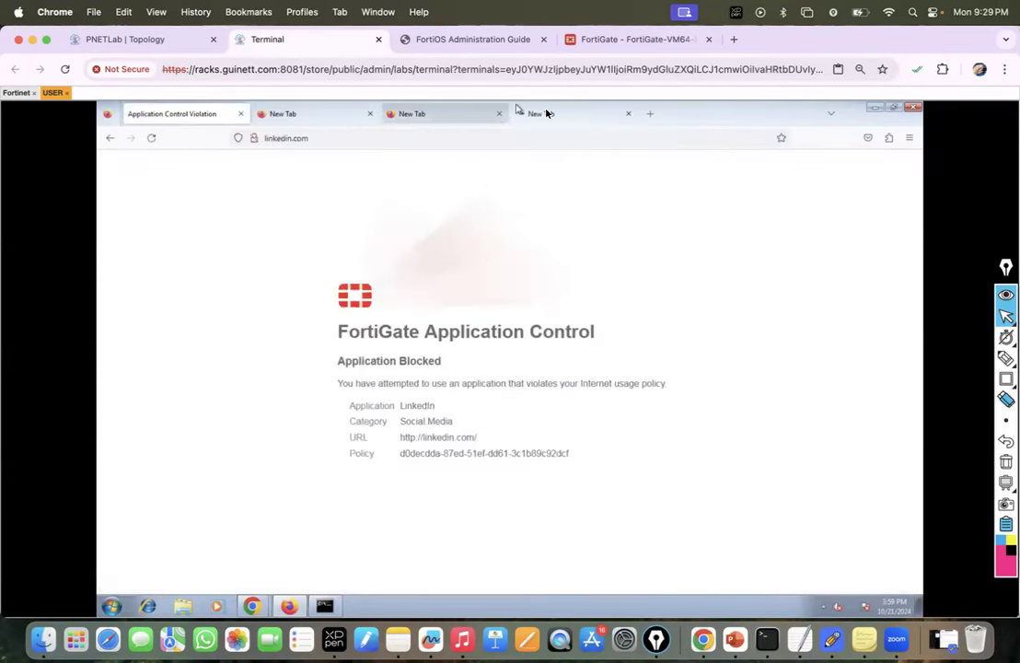
pyautogui.click(550, 115)
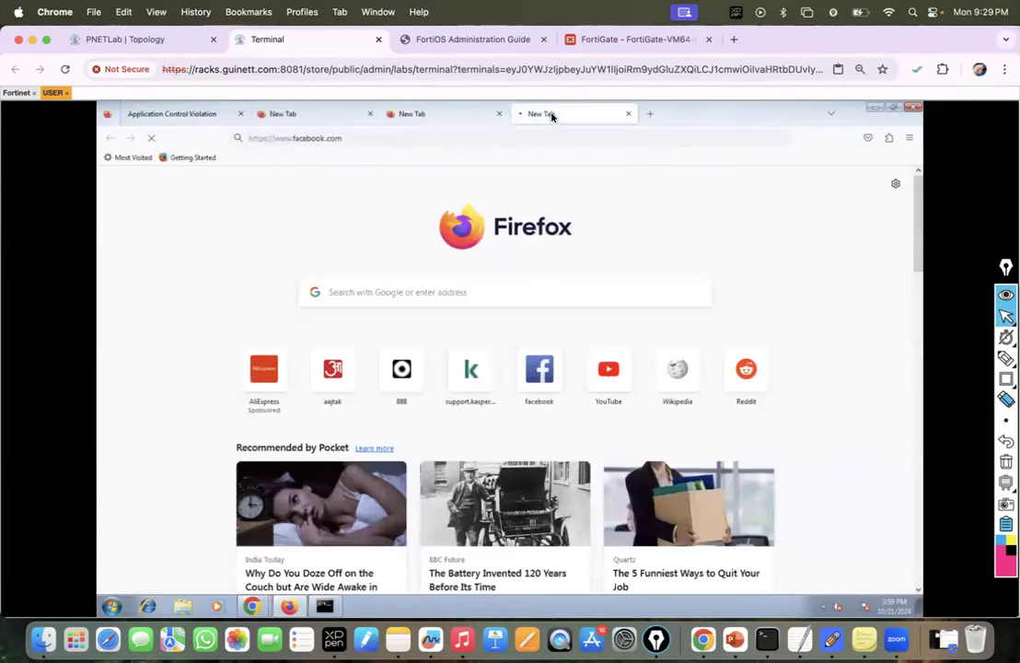
# Step: Switch to FortiGate and open the Forward Traffic log to examine the USER machine's sessions
pyautogui.click(619, 38)
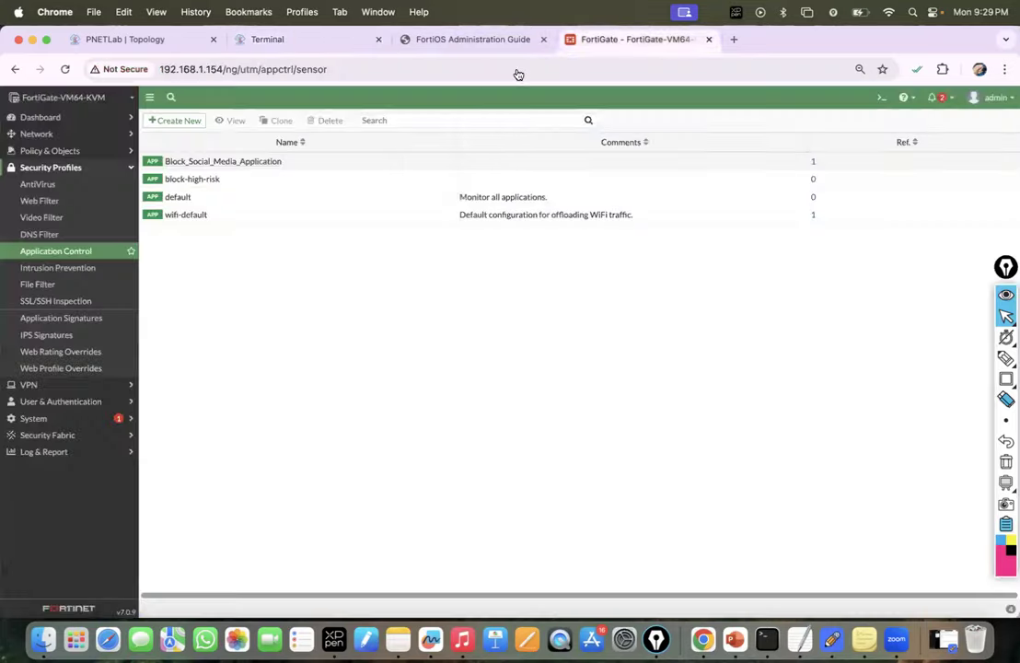
pyautogui.click(43, 452)
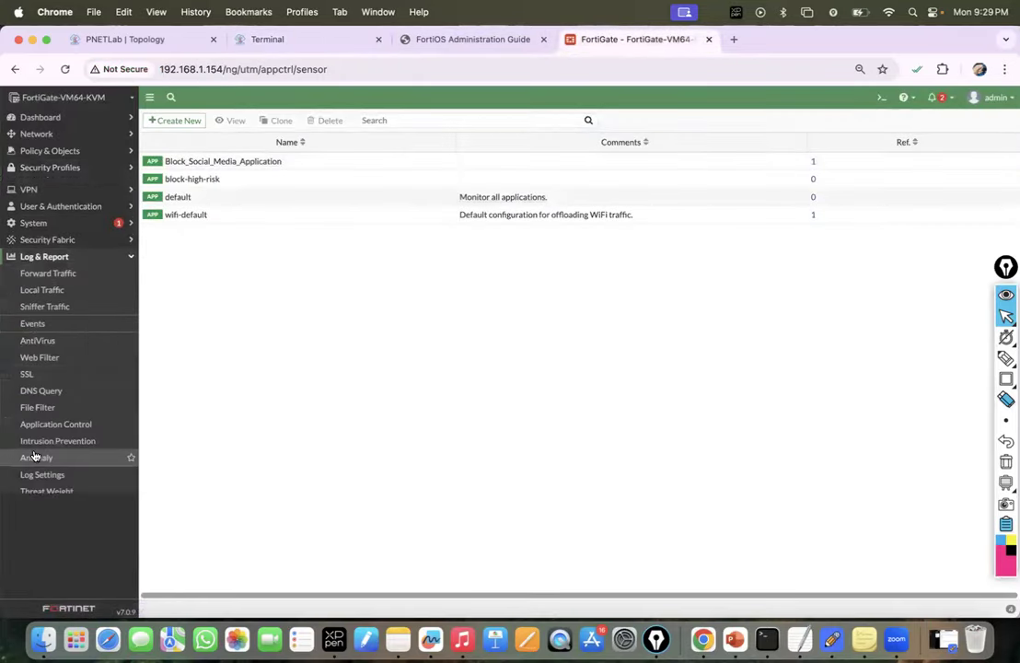
pyautogui.click(55, 268)
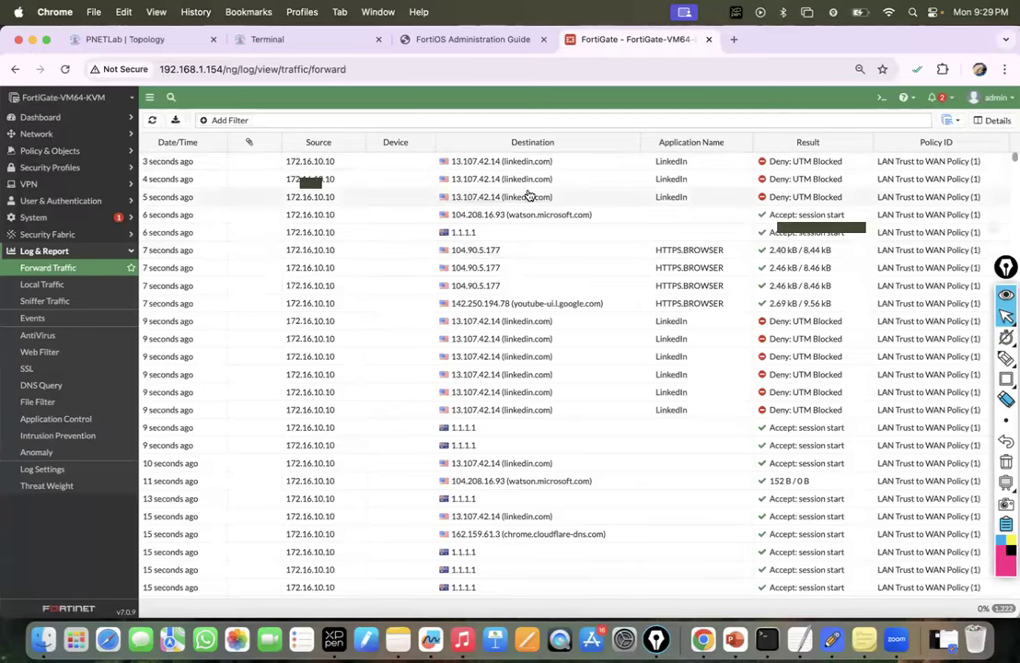
# Step: Recheck the Facebook page on the USER machine, return to FortiGate and refresh the Forward Traffic log
pyautogui.click(312, 38)
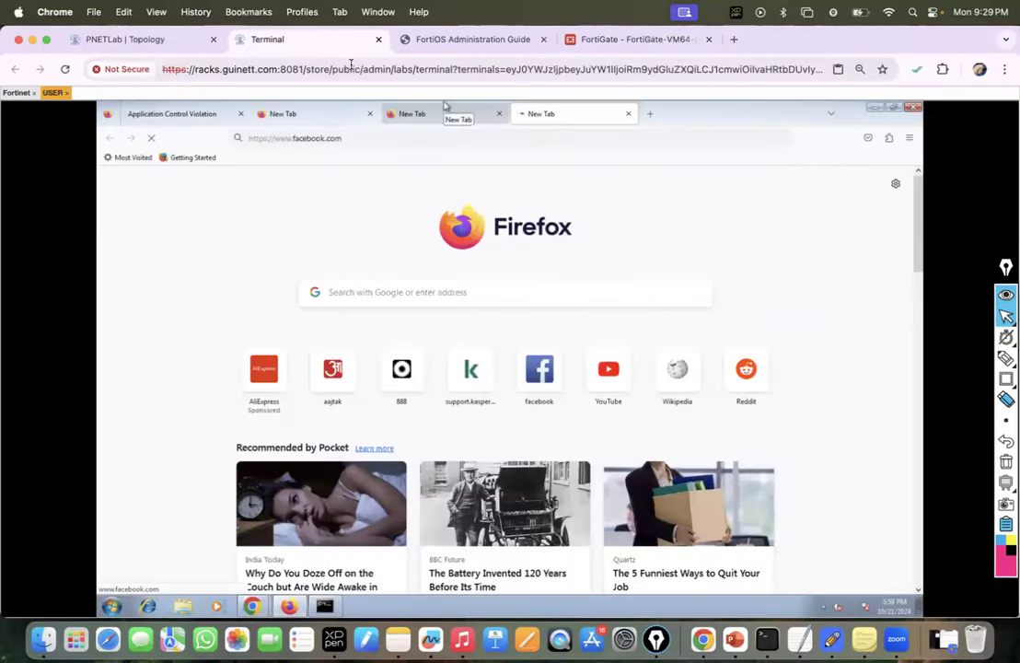
pyautogui.click(302, 137)
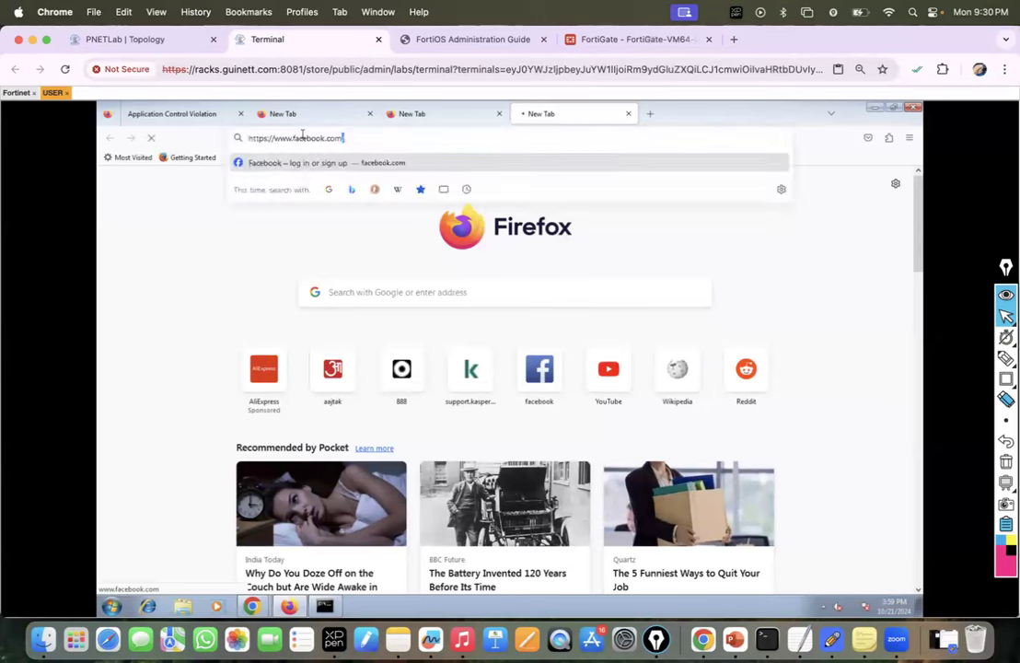
pyautogui.click(613, 38)
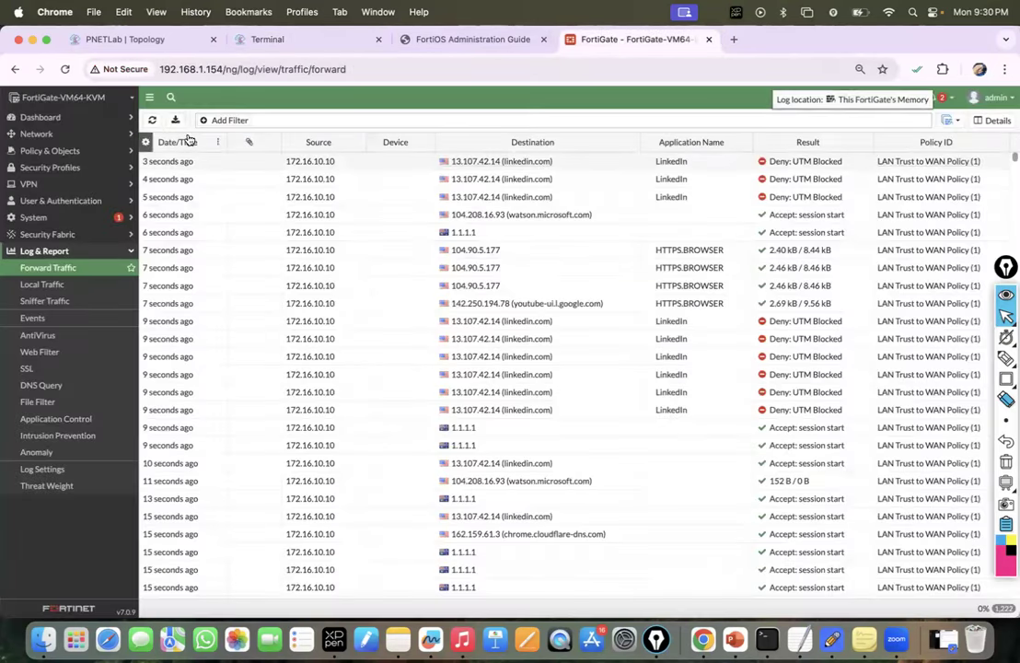
pyautogui.click(152, 120)
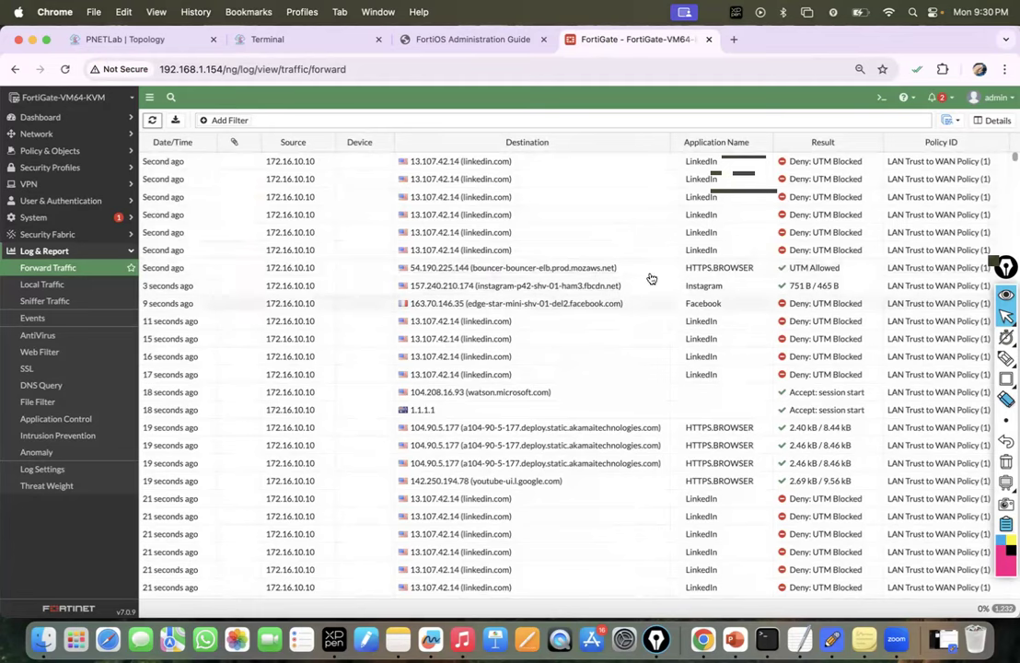
# Step: Recheck the Facebook page on the USER machine, return to FortiGate and open the Block_Social_Media_Application application sensor for editing
pyautogui.click(301, 39)
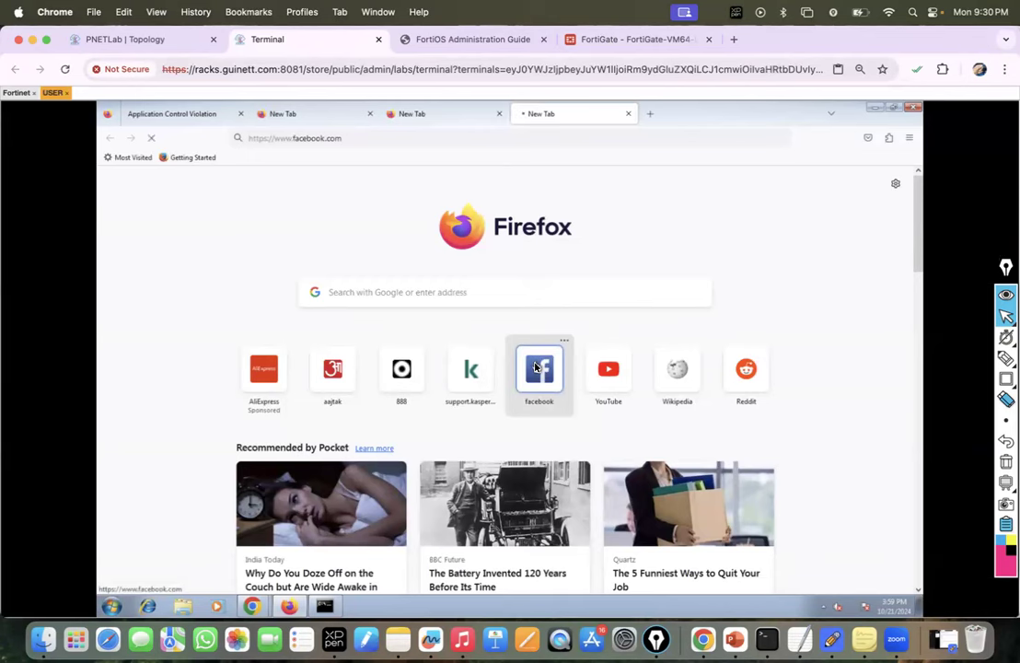
pyautogui.click(613, 38)
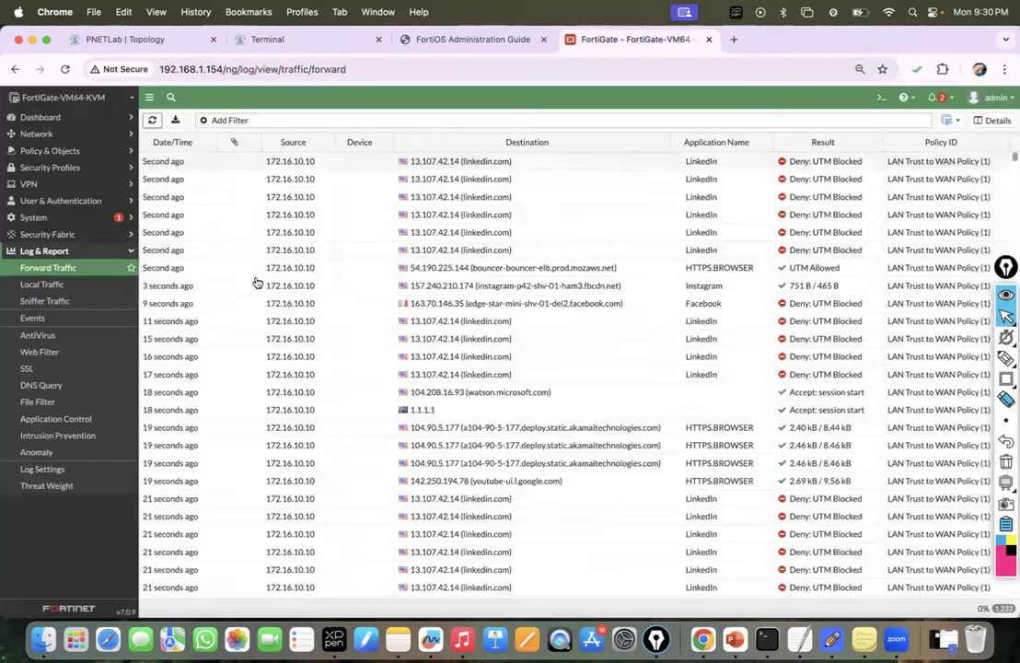
pyautogui.click(54, 168)
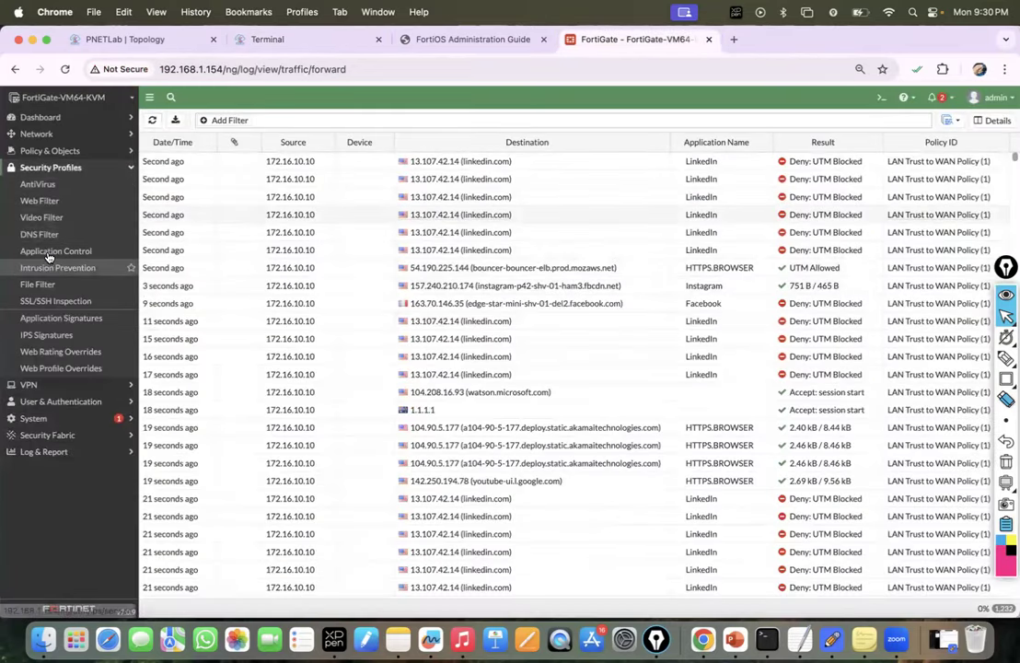
pyautogui.click(51, 252)
pyautogui.doubleClick(202, 166)
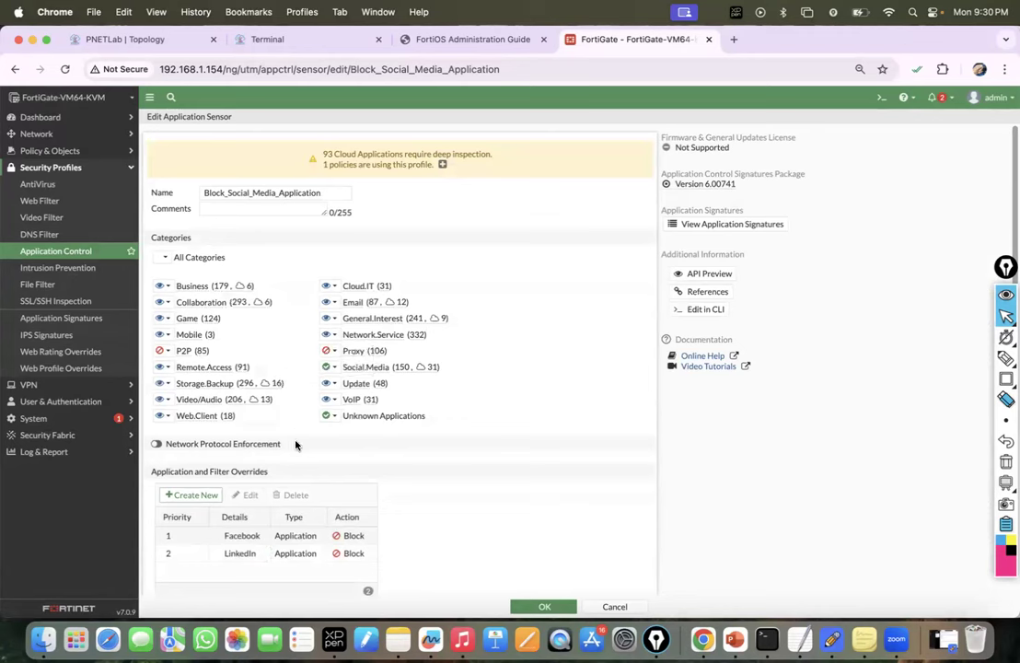
# Step: Enable Network Protocol Enforcement in the sensor and add port 80 enforcing HTTP with the Block violation action
pyautogui.click(158, 444)
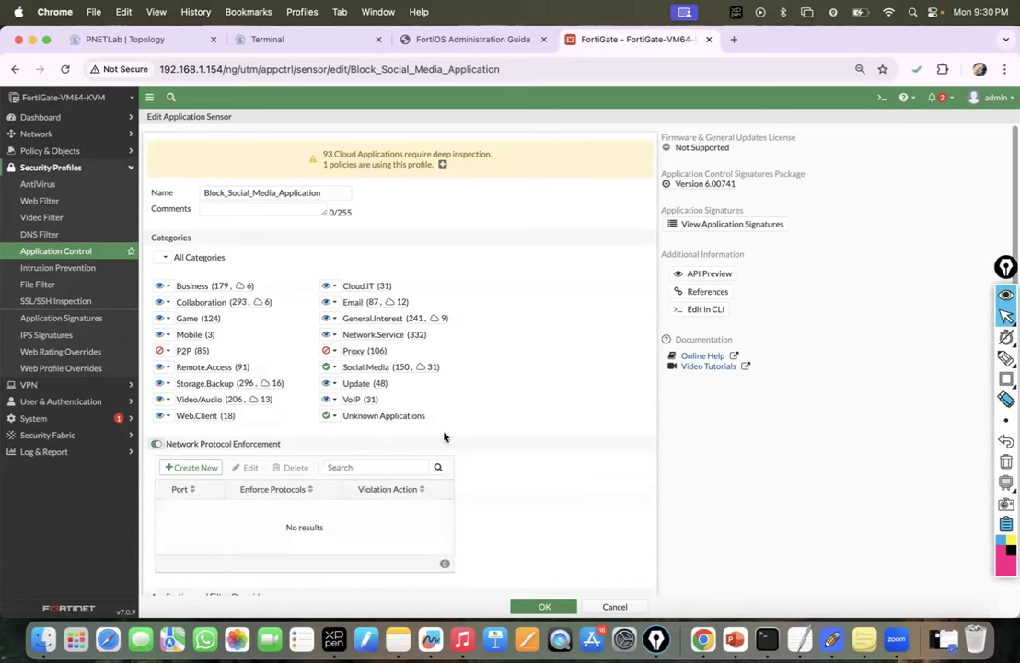
pyautogui.scroll(-1, 445, 431)
pyautogui.scroll(-2, 445, 430)
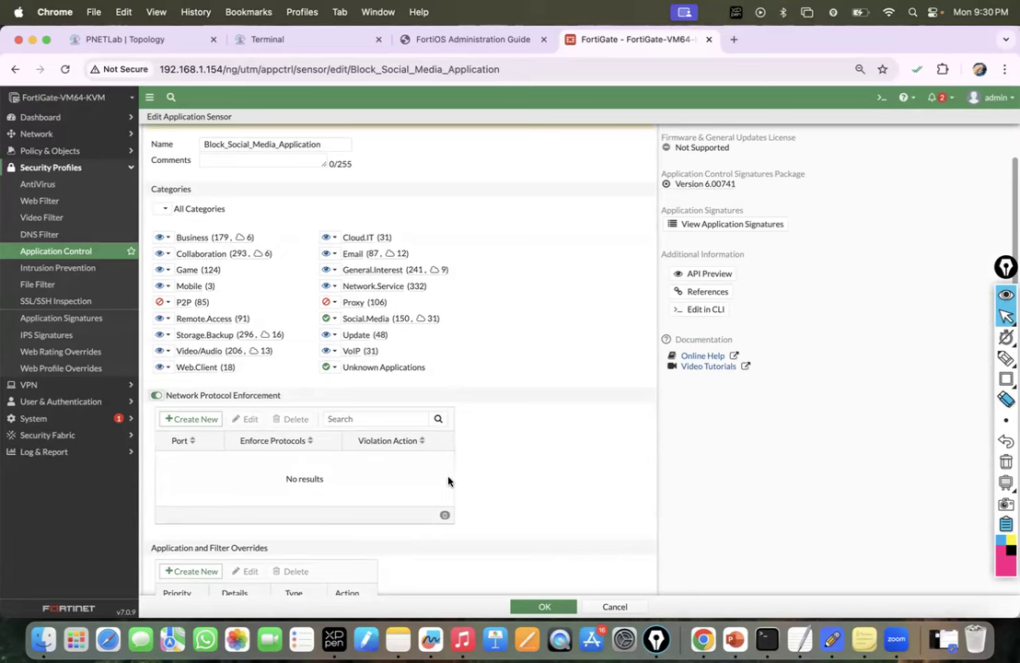
pyautogui.click(195, 420)
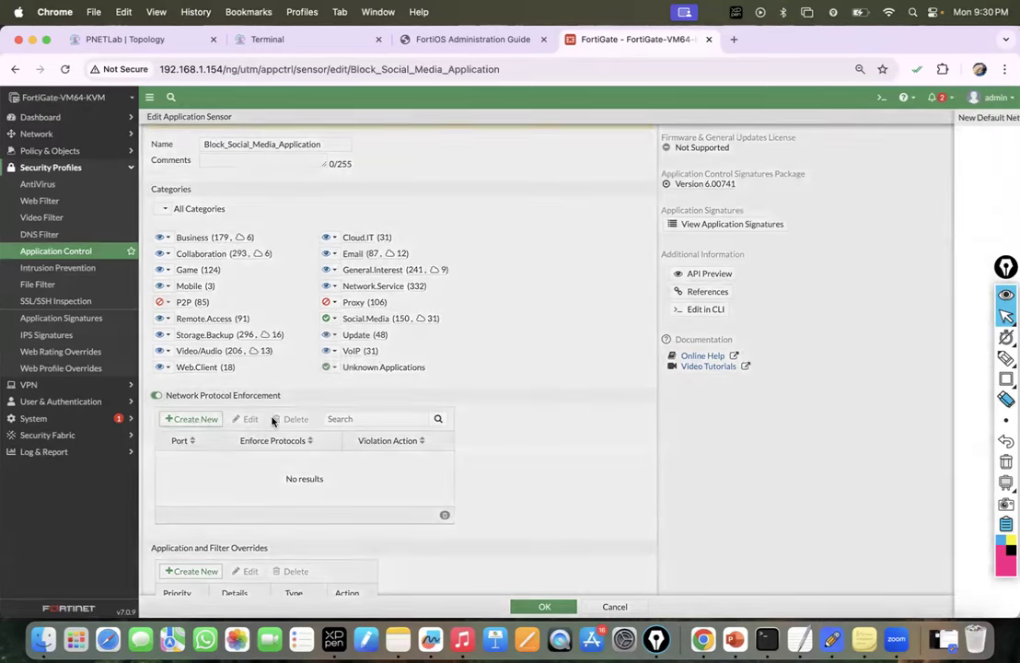
pyautogui.click(611, 147)
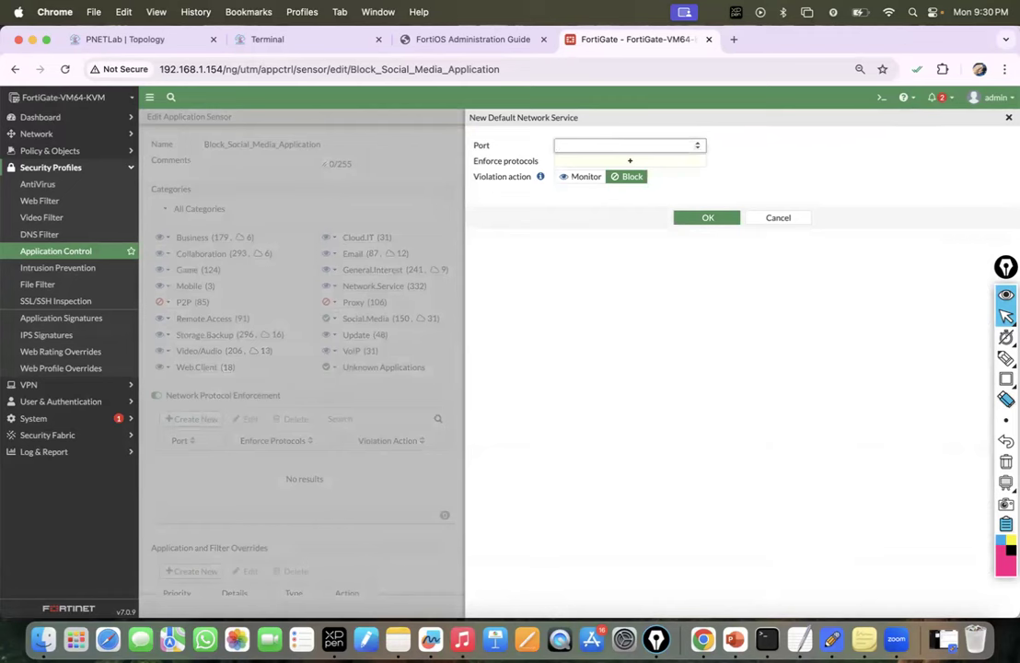
pyautogui.write('80')
pyautogui.click(630, 161)
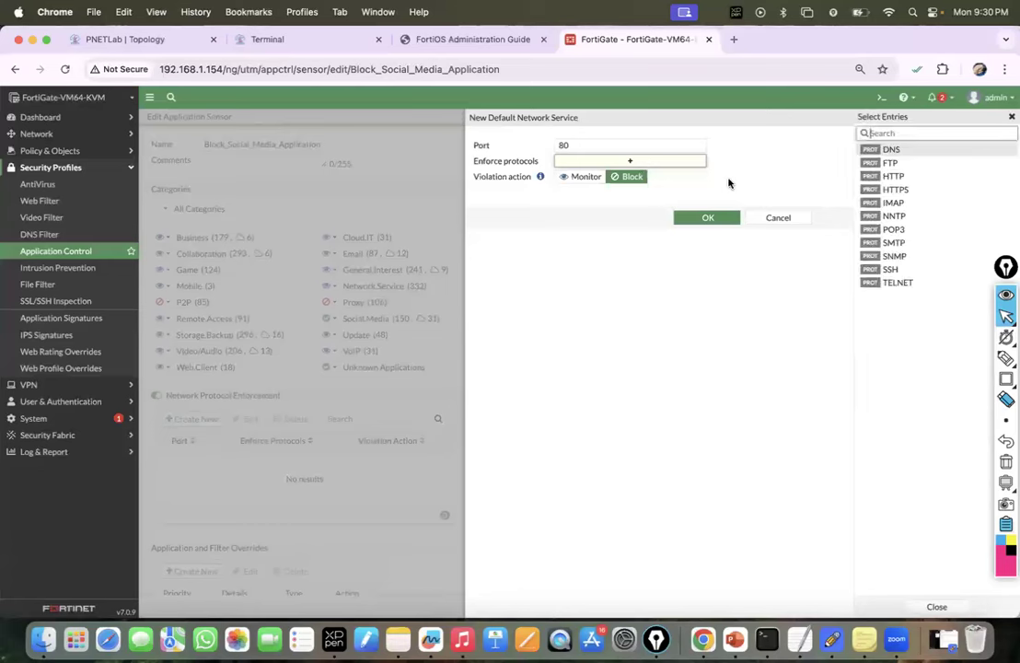
pyautogui.click(894, 178)
pyautogui.click(619, 254)
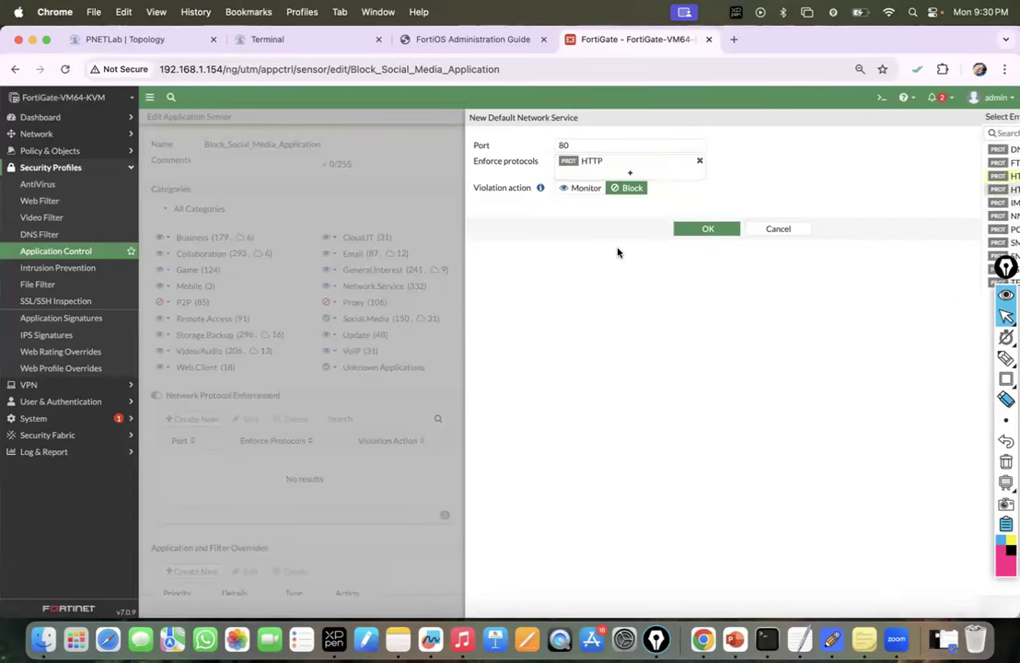
pyautogui.click(588, 192)
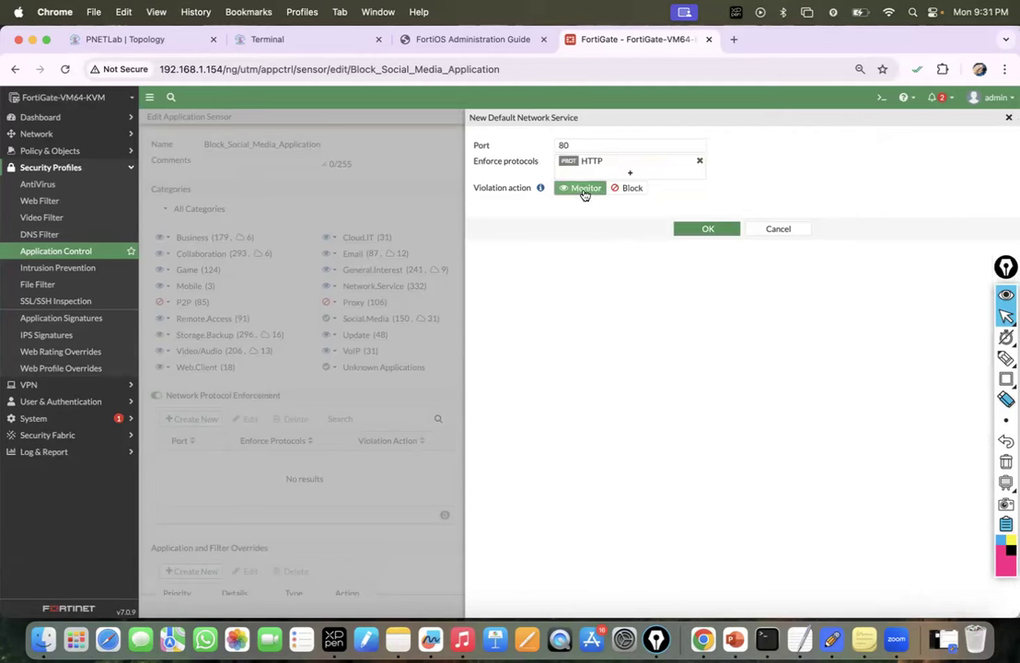
pyautogui.click(632, 192)
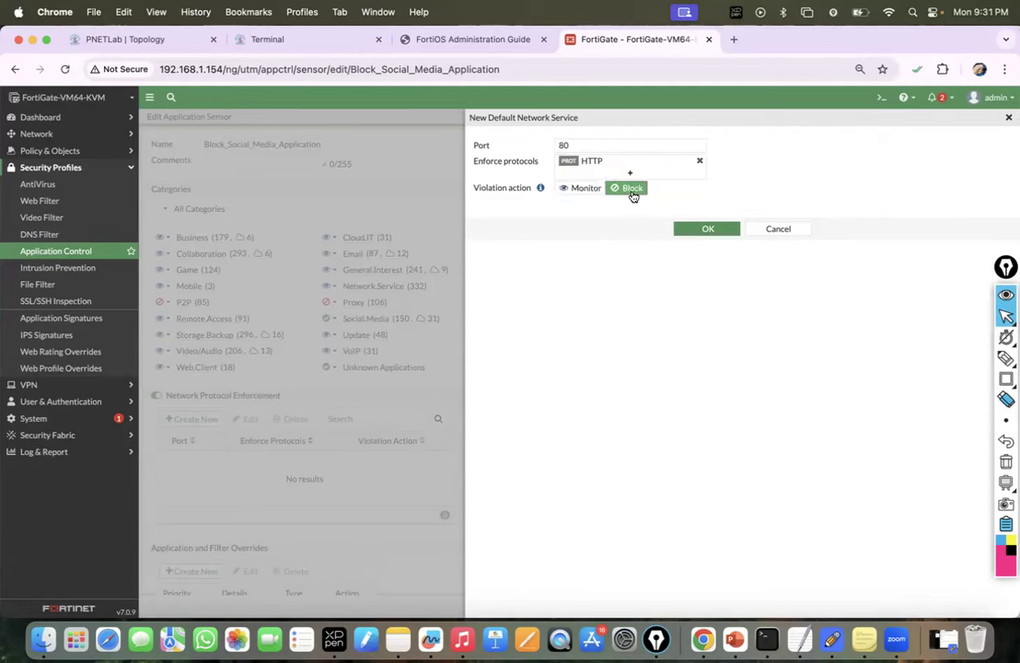
pyautogui.click(706, 232)
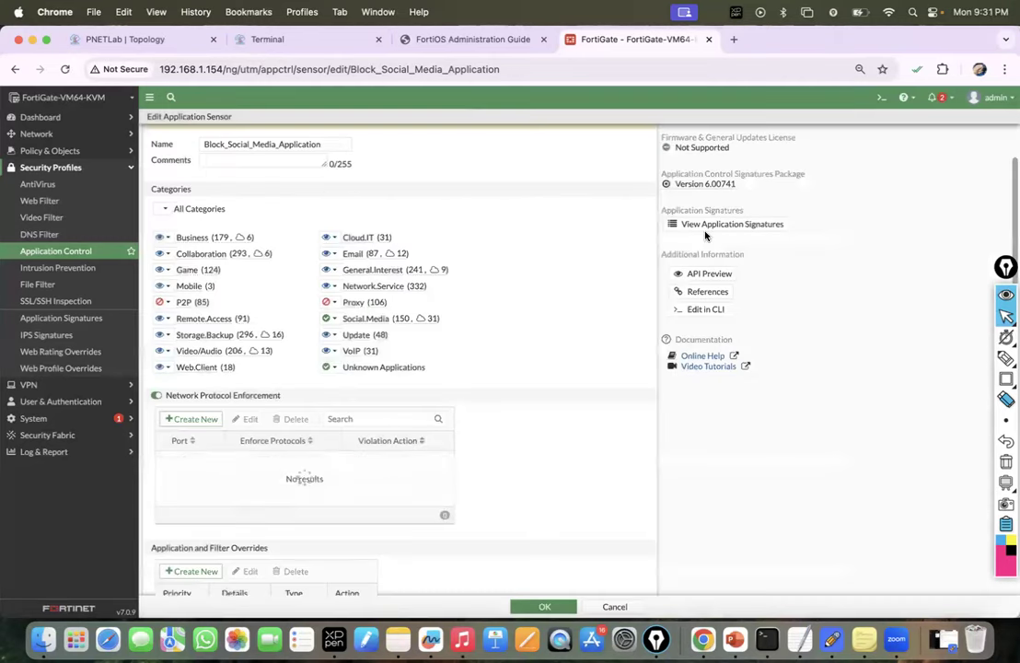
# Step: Add a second network service for port 443 enforcing HTTPS with the Block violation action
pyautogui.click(201, 420)
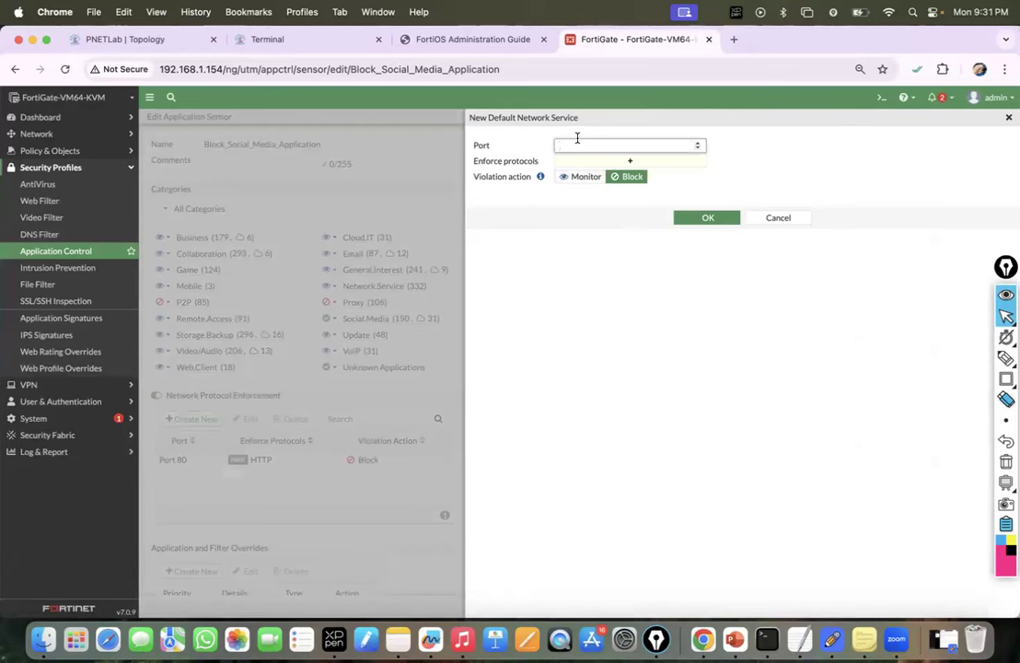
pyautogui.click(628, 161)
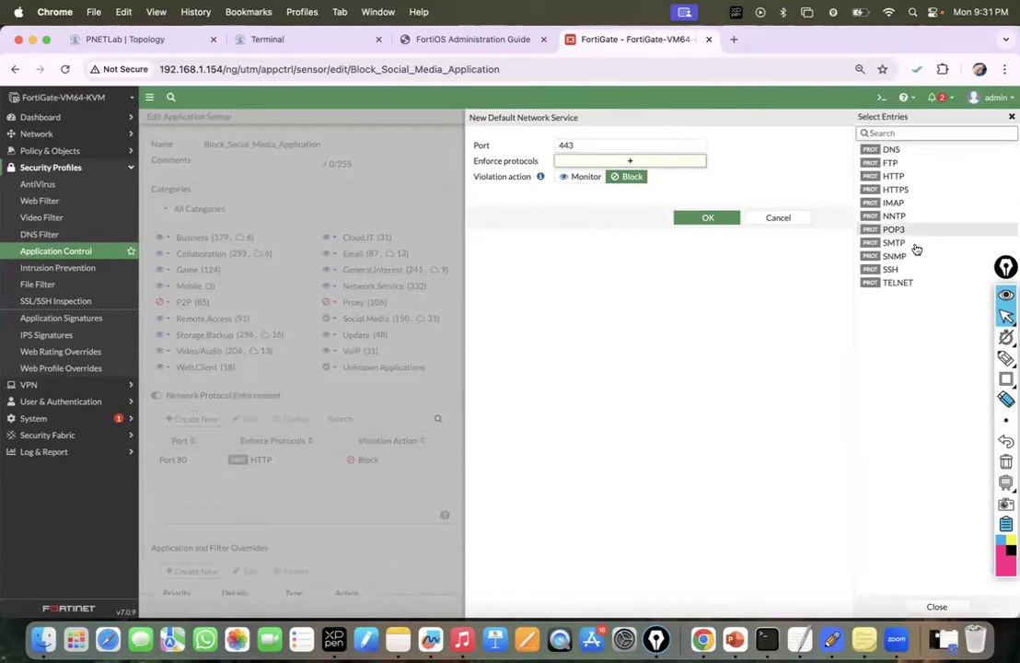
pyautogui.click(893, 189)
pyautogui.click(698, 230)
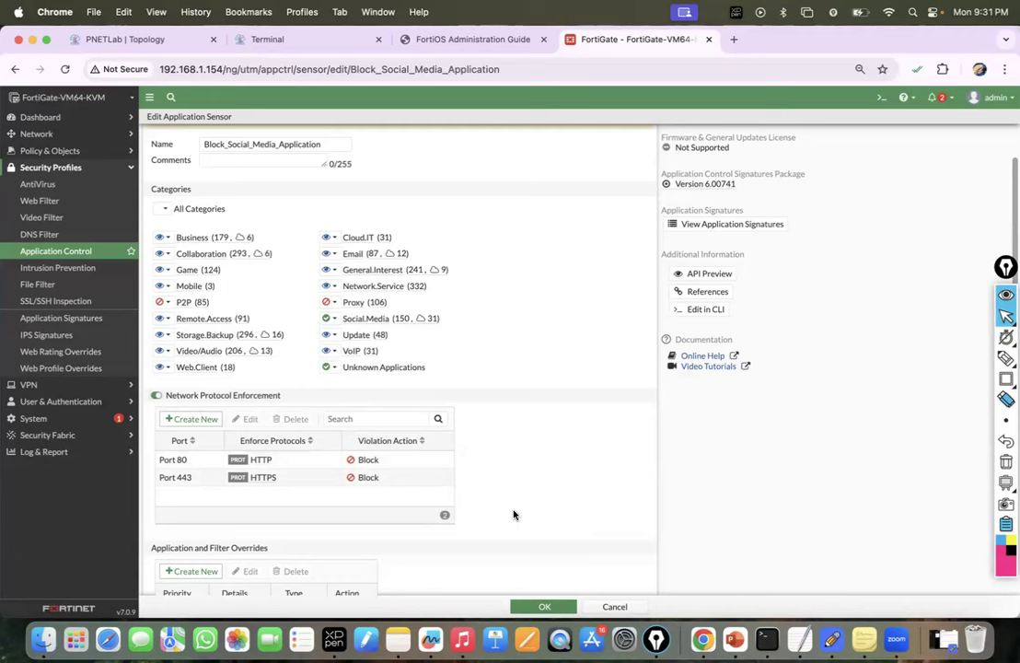
# Step: Handwrite example ports such as 80, 443, 8080, 9090 and 9443 beside the protocol enforcement table, circle them and clear the notes
pyautogui.click(1007, 359)
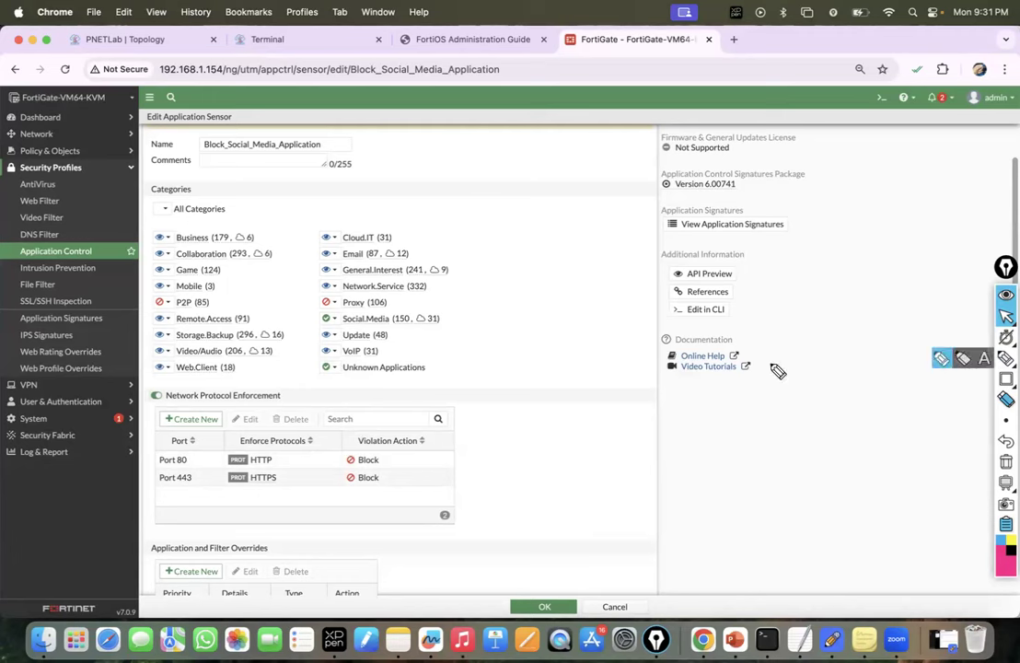
pyautogui.moveTo(522, 372)
pyautogui.mouseDown()
pyautogui.moveTo(515, 376)
pyautogui.moveTo(531, 371)
pyautogui.moveTo(547, 397)
pyautogui.mouseUp()
pyautogui.moveTo(555, 352)
pyautogui.mouseDown()
pyautogui.moveTo(560, 368)
pyautogui.moveTo(611, 378)
pyautogui.moveTo(585, 342)
pyautogui.moveTo(574, 403)
pyautogui.moveTo(573, 341)
pyautogui.moveTo(594, 334)
pyautogui.mouseUp()
pyautogui.moveTo(619, 442)
pyautogui.mouseDown()
pyautogui.moveTo(611, 462)
pyautogui.moveTo(619, 442)
pyautogui.mouseUp()
pyautogui.moveTo(631, 440); pyautogui.dragTo(655, 485)
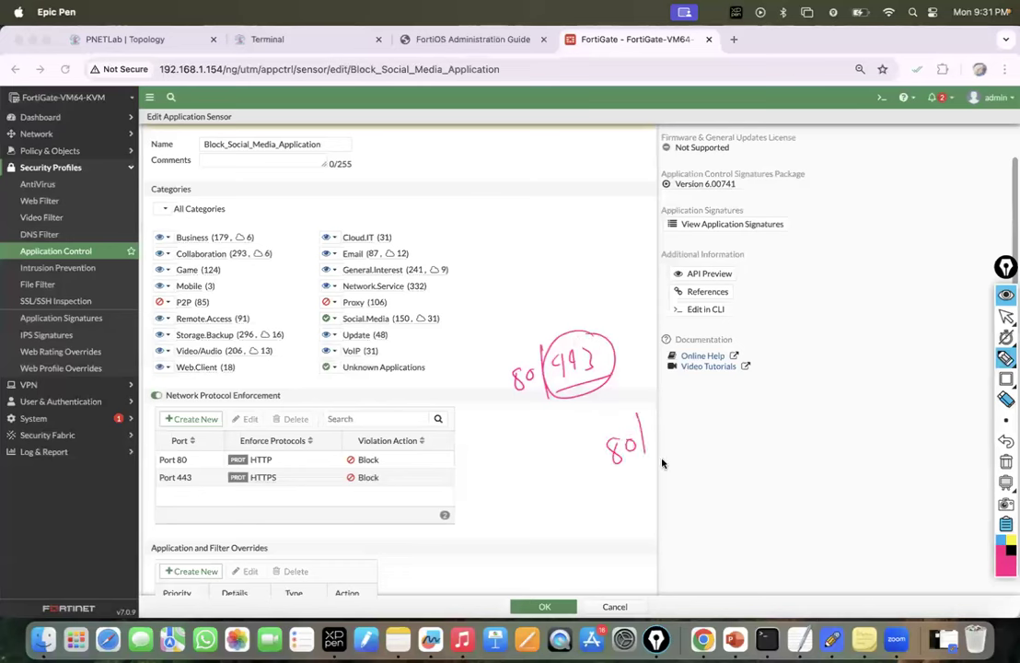
pyautogui.moveTo(675, 427)
pyautogui.mouseDown()
pyautogui.moveTo(673, 447)
pyautogui.moveTo(701, 416)
pyautogui.mouseUp()
pyautogui.moveTo(709, 396)
pyautogui.mouseDown()
pyautogui.moveTo(716, 437)
pyautogui.moveTo(727, 407)
pyautogui.moveTo(759, 410)
pyautogui.moveTo(780, 389)
pyautogui.moveTo(812, 407)
pyautogui.mouseUp()
pyautogui.moveTo(768, 276)
pyautogui.mouseDown()
pyautogui.moveTo(766, 308)
pyautogui.moveTo(784, 277)
pyautogui.mouseUp()
pyautogui.moveTo(807, 273)
pyautogui.mouseDown()
pyautogui.moveTo(803, 301)
pyautogui.moveTo(822, 270)
pyautogui.mouseUp()
pyautogui.moveTo(767, 184); pyautogui.dragTo(777, 214)
pyautogui.moveTo(794, 172)
pyautogui.mouseDown()
pyautogui.moveTo(804, 191)
pyautogui.moveTo(843, 184)
pyautogui.mouseUp()
pyautogui.moveTo(727, 138); pyautogui.dragTo(642, 223)
pyautogui.moveTo(586, 455); pyautogui.dragTo(721, 205)
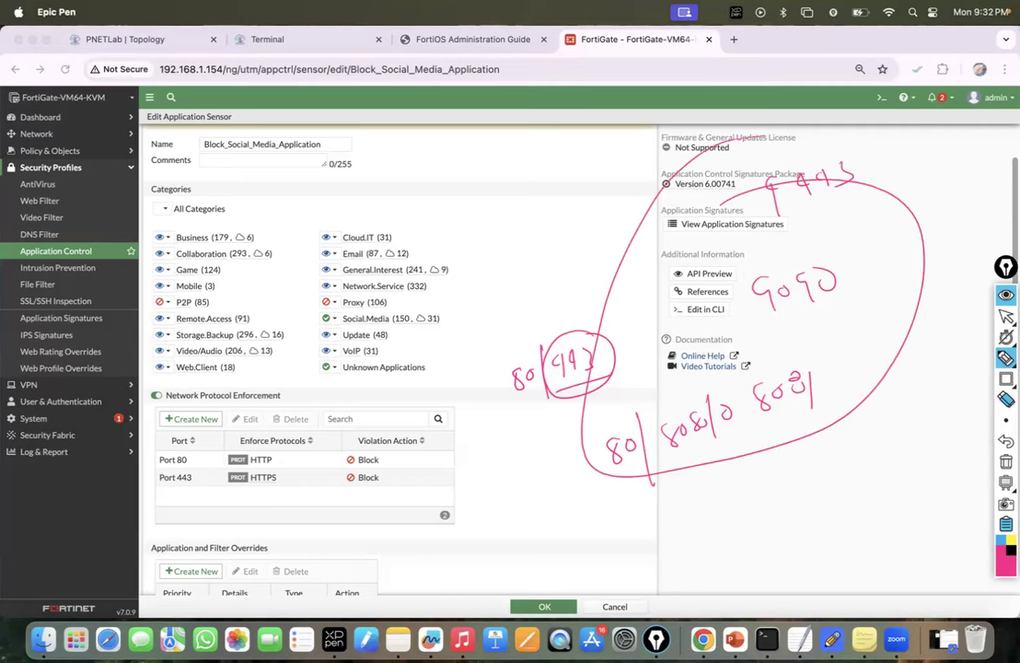
pyautogui.click(1003, 468)
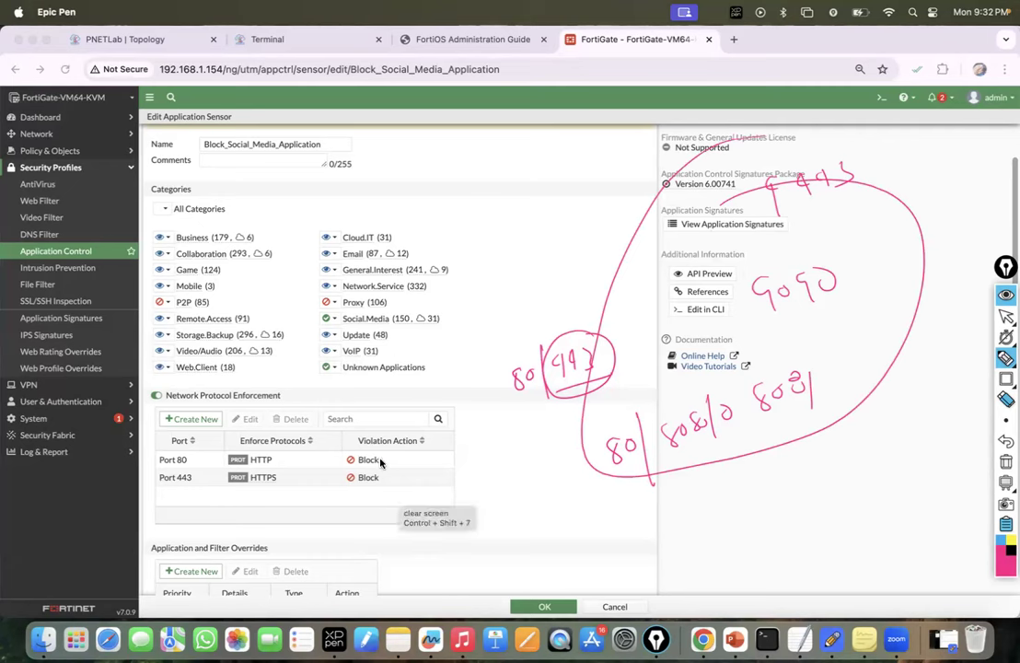
# Step: Tick the Block actions and circle the port 80 and 443 entries with the pen, and clear the marks
pyautogui.moveTo(389, 458); pyautogui.dragTo(448, 434)
pyautogui.moveTo(390, 476); pyautogui.dragTo(420, 465)
pyautogui.moveTo(264, 449)
pyautogui.mouseDown()
pyautogui.moveTo(188, 448)
pyautogui.moveTo(155, 499)
pyautogui.moveTo(269, 506)
pyautogui.moveTo(276, 440)
pyautogui.moveTo(323, 428)
pyautogui.moveTo(387, 384)
pyautogui.mouseUp()
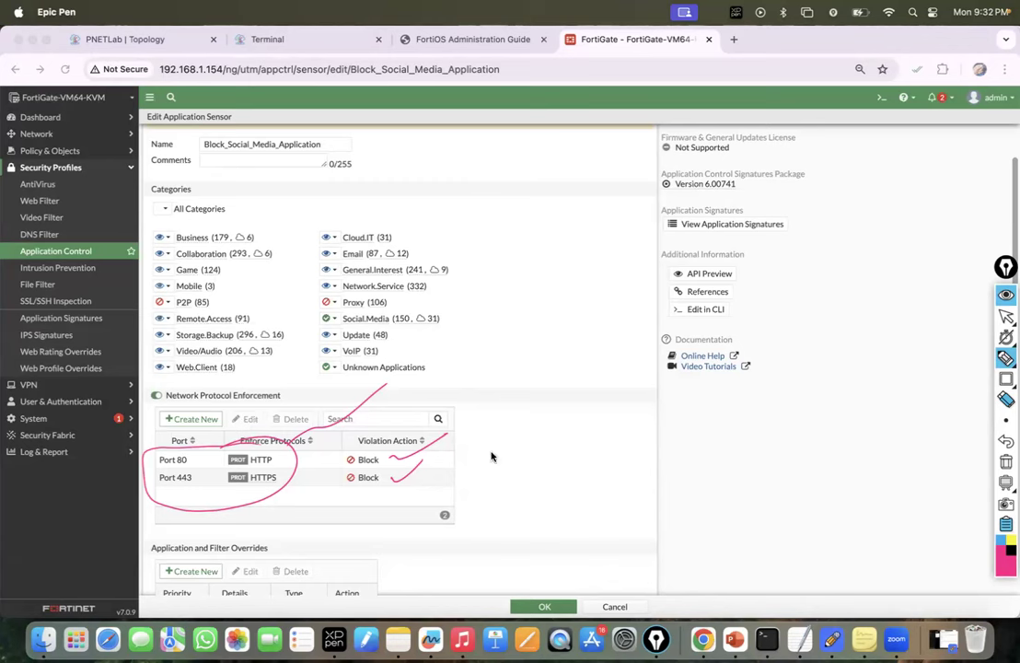
pyautogui.click(1007, 462)
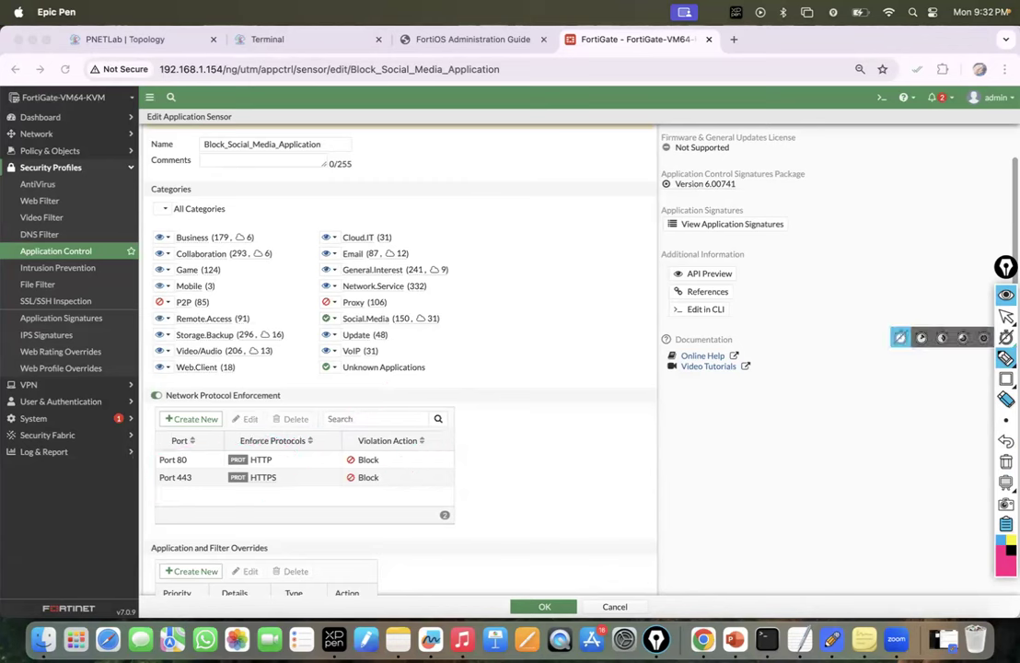
# Step: Disable Network Protocol Enforcement in the sensor and review the Options section, including the QUIC setting
pyautogui.click(1008, 316)
pyautogui.click(156, 396)
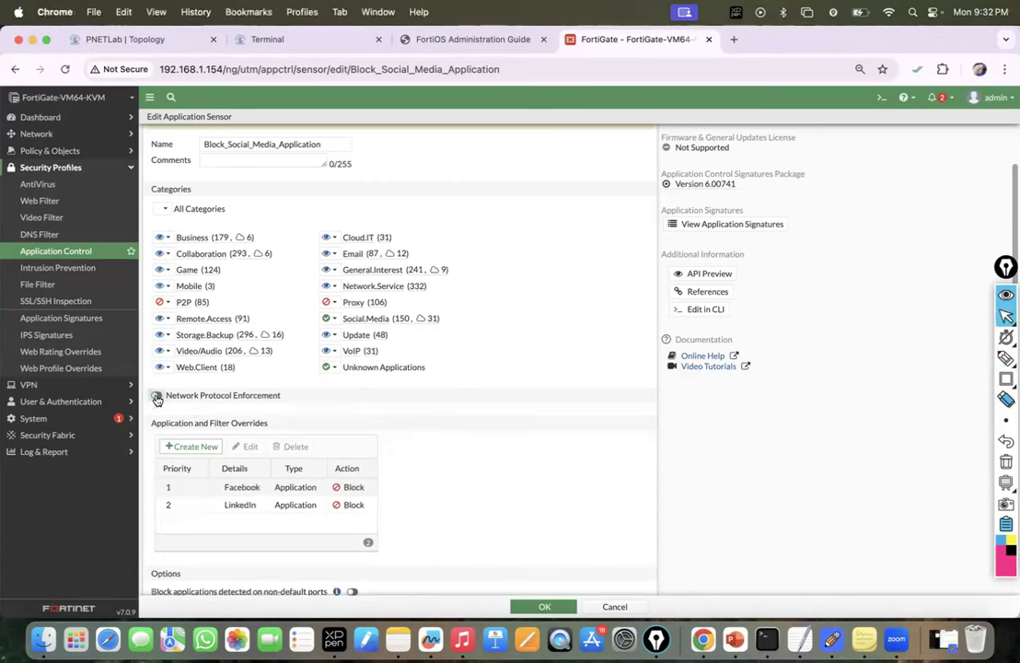
pyautogui.scroll(-3, 294, 415)
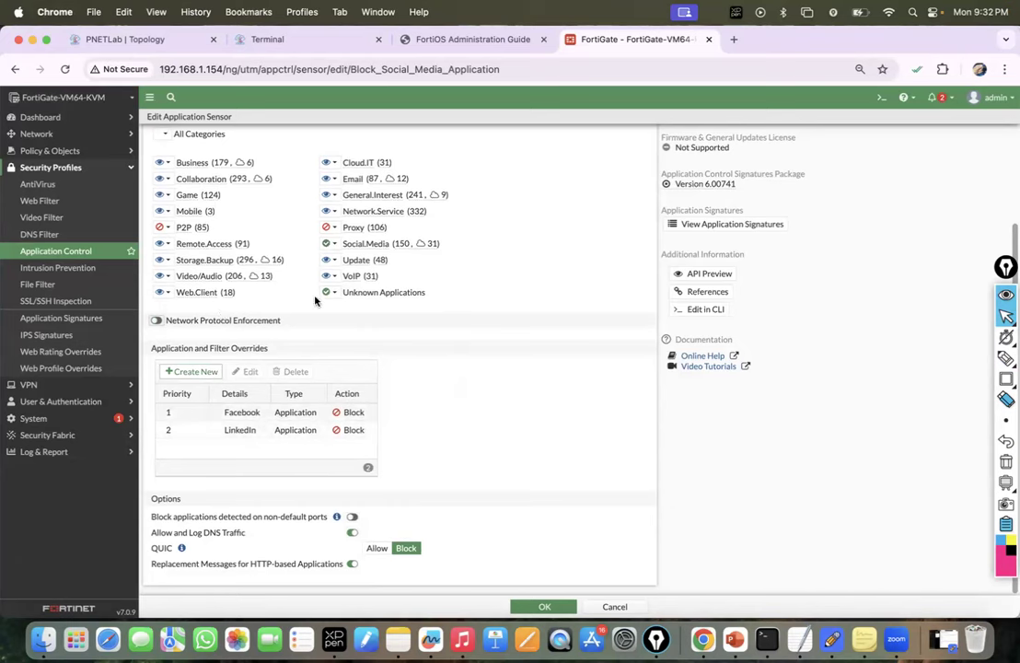
pyautogui.scroll(3, 239, 212)
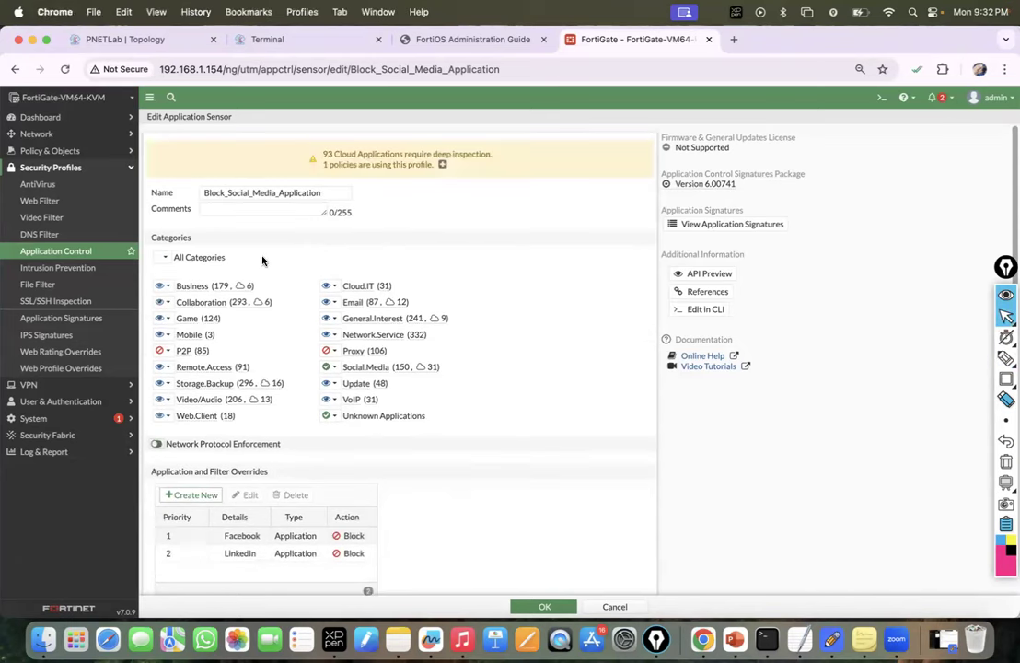
pyautogui.scroll(-1, 304, 308)
pyautogui.scroll(-3, 277, 387)
pyautogui.moveTo(149, 498); pyautogui.dragTo(207, 504)
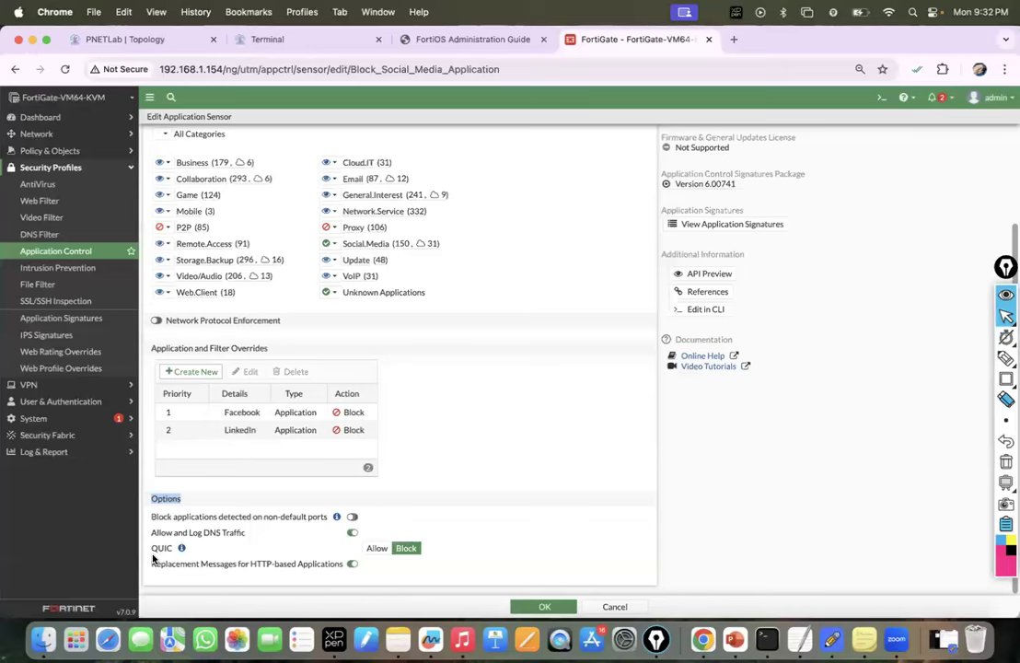
pyautogui.moveTo(181, 549)
# Step: Annotate the QUIC option with the handwritten expansion "Quic UDP internet connection", underlining it and circling its words
pyautogui.click(1007, 358)
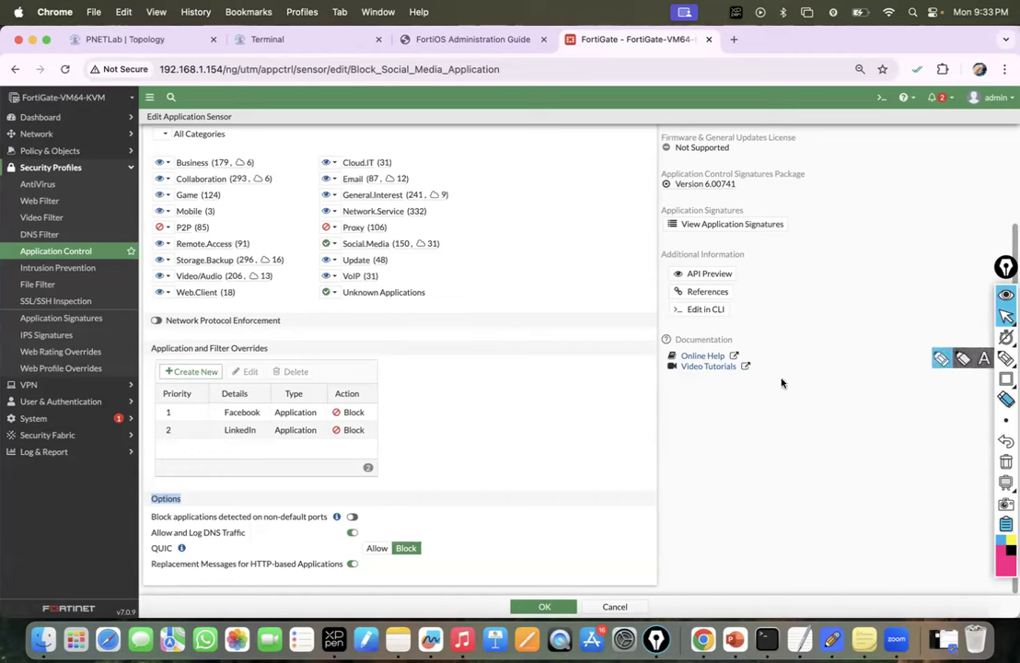
pyautogui.moveTo(200, 551)
pyautogui.mouseDown()
pyautogui.moveTo(539, 433)
pyautogui.moveTo(555, 405)
pyautogui.moveTo(563, 409)
pyautogui.mouseUp()
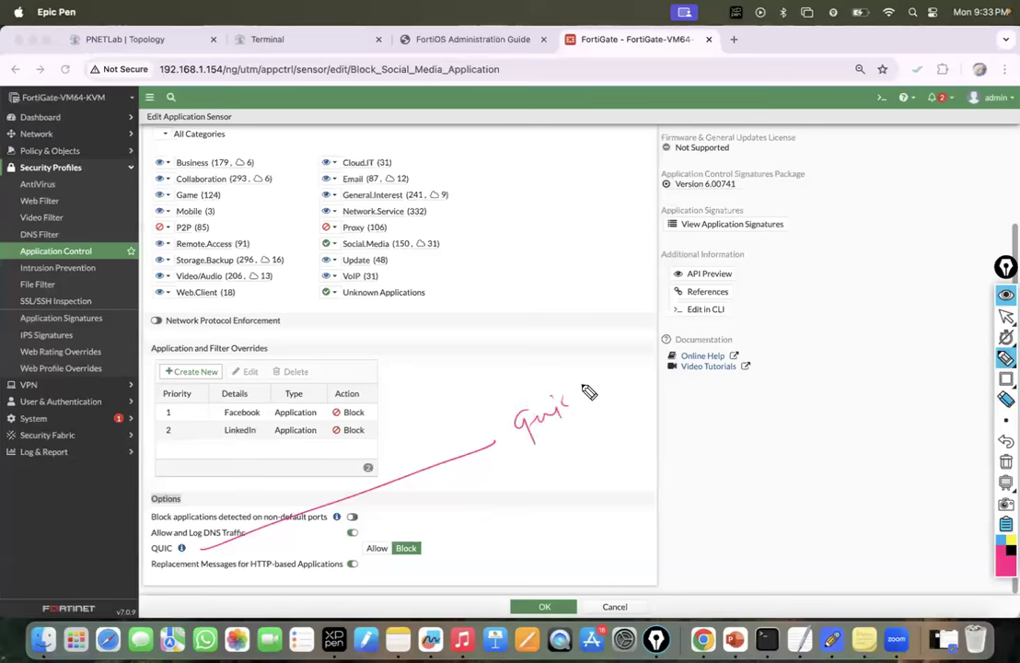
pyautogui.moveTo(612, 366)
pyautogui.mouseDown()
pyautogui.moveTo(641, 364)
pyautogui.moveTo(652, 349)
pyautogui.mouseUp()
pyautogui.moveTo(744, 313)
pyautogui.mouseDown()
pyautogui.moveTo(746, 326)
pyautogui.moveTo(794, 293)
pyautogui.moveTo(826, 287)
pyautogui.mouseUp()
pyautogui.moveTo(815, 278)
pyautogui.mouseDown()
pyautogui.moveTo(859, 245)
pyautogui.moveTo(906, 240)
pyautogui.moveTo(957, 205)
pyautogui.mouseUp()
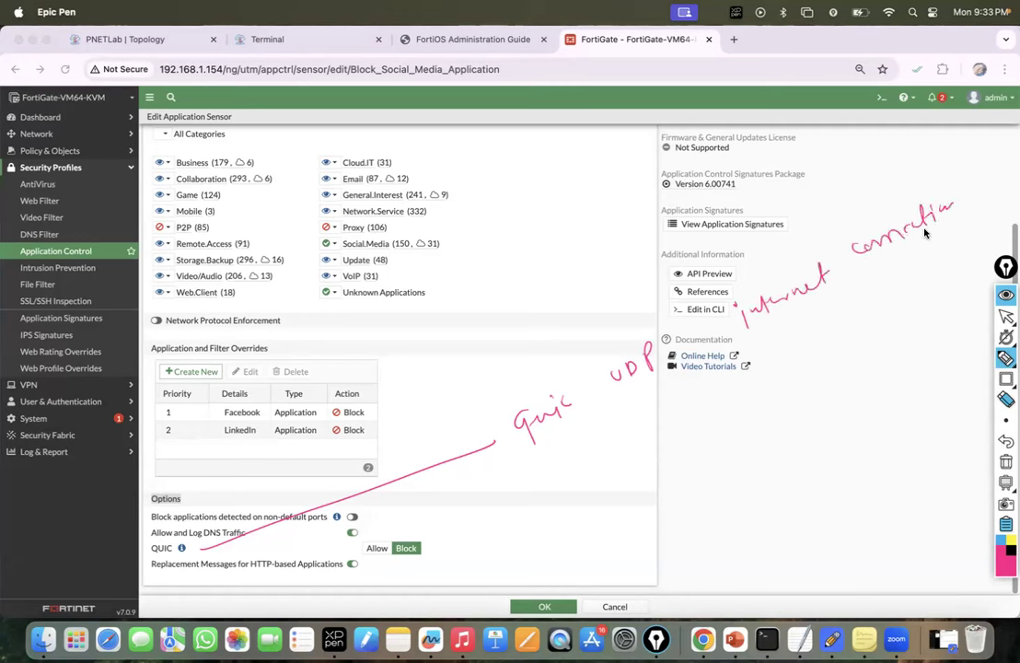
pyautogui.moveTo(572, 467); pyautogui.dragTo(893, 277)
pyautogui.moveTo(520, 458); pyautogui.dragTo(580, 431)
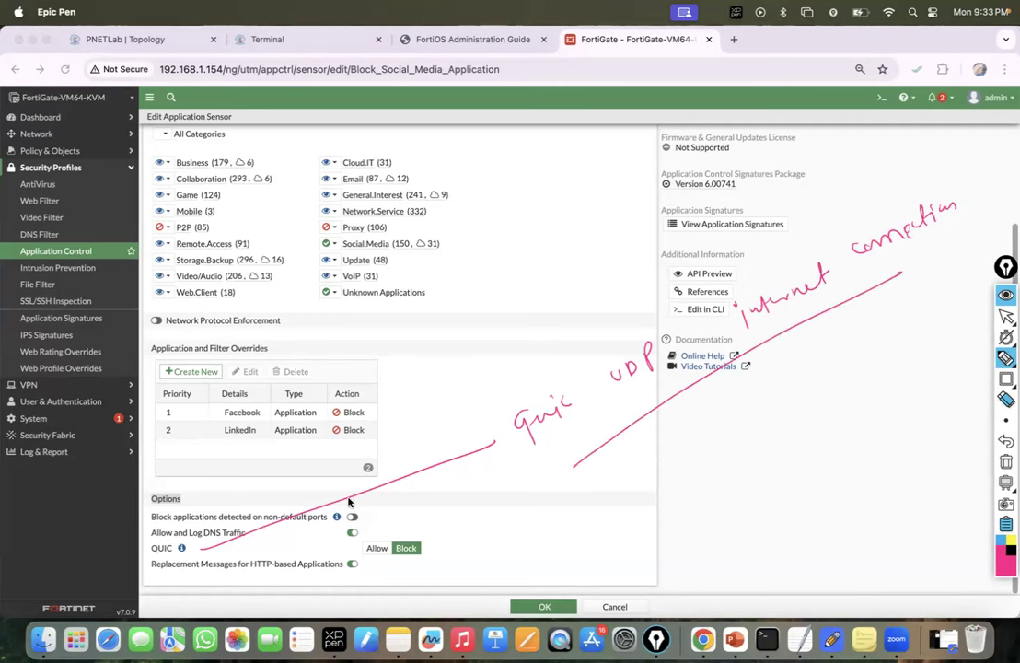
pyautogui.moveTo(665, 341)
pyautogui.mouseDown()
pyautogui.moveTo(675, 367)
pyautogui.moveTo(655, 329)
pyautogui.mouseUp()
pyautogui.moveTo(805, 251); pyautogui.dragTo(765, 254)
pyautogui.moveTo(779, 341); pyautogui.dragTo(770, 261)
pyautogui.moveTo(959, 187)
pyautogui.mouseDown()
pyautogui.moveTo(898, 183)
pyautogui.moveTo(914, 197)
pyautogui.mouseUp()
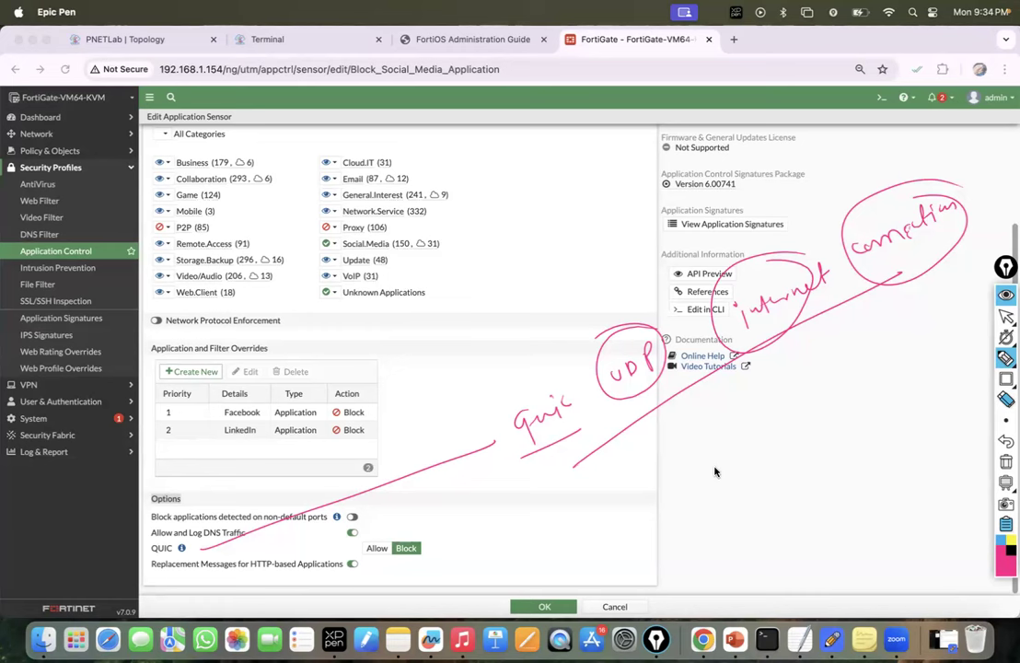
# Step: Handwrite and circle the notes TCP and UDT, and circle the Allow and Block choices of the QUIC option
pyautogui.moveTo(645, 472); pyautogui.dragTo(674, 457)
pyautogui.moveTo(661, 461); pyautogui.dragTo(663, 495)
pyautogui.moveTo(690, 451); pyautogui.dragTo(686, 484)
pyautogui.moveTo(700, 481)
pyautogui.mouseDown()
pyautogui.moveTo(702, 448)
pyautogui.moveTo(734, 497)
pyautogui.moveTo(689, 432)
pyautogui.mouseUp()
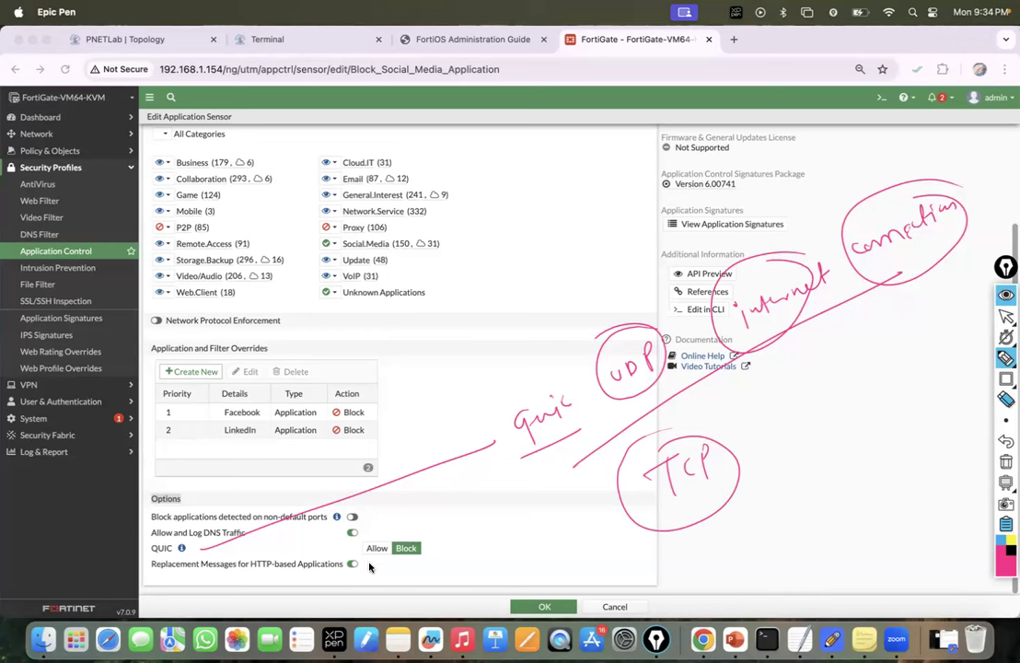
pyautogui.moveTo(374, 565)
pyautogui.mouseDown()
pyautogui.moveTo(360, 541)
pyautogui.moveTo(384, 545)
pyautogui.mouseUp()
pyautogui.moveTo(443, 533)
pyautogui.mouseDown()
pyautogui.moveTo(483, 530)
pyautogui.moveTo(433, 515)
pyautogui.moveTo(442, 505)
pyautogui.mouseUp()
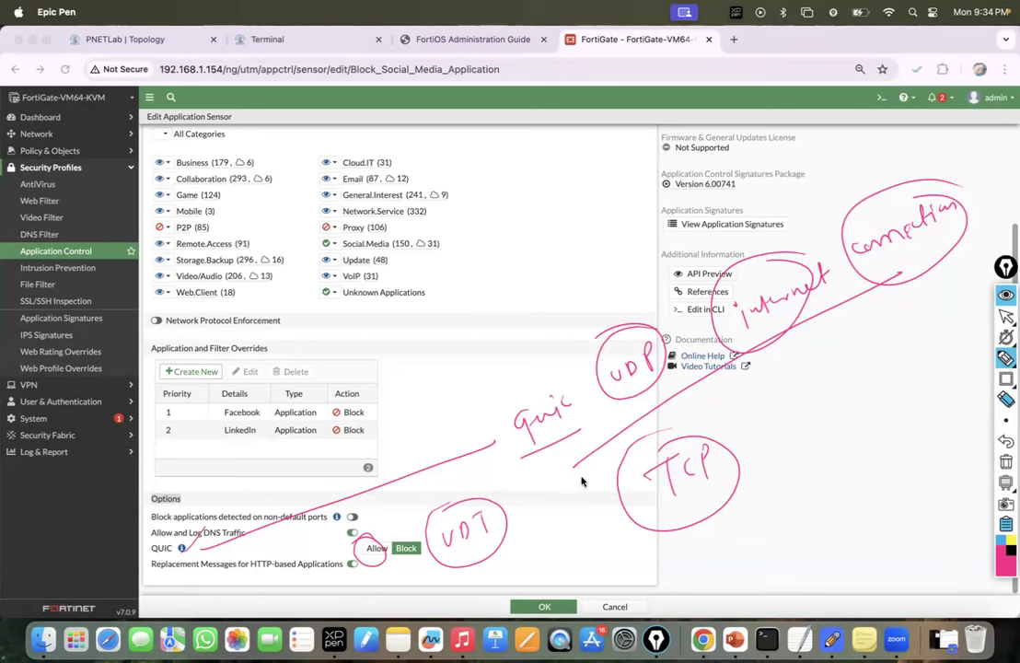
pyautogui.moveTo(406, 541); pyautogui.dragTo(398, 551)
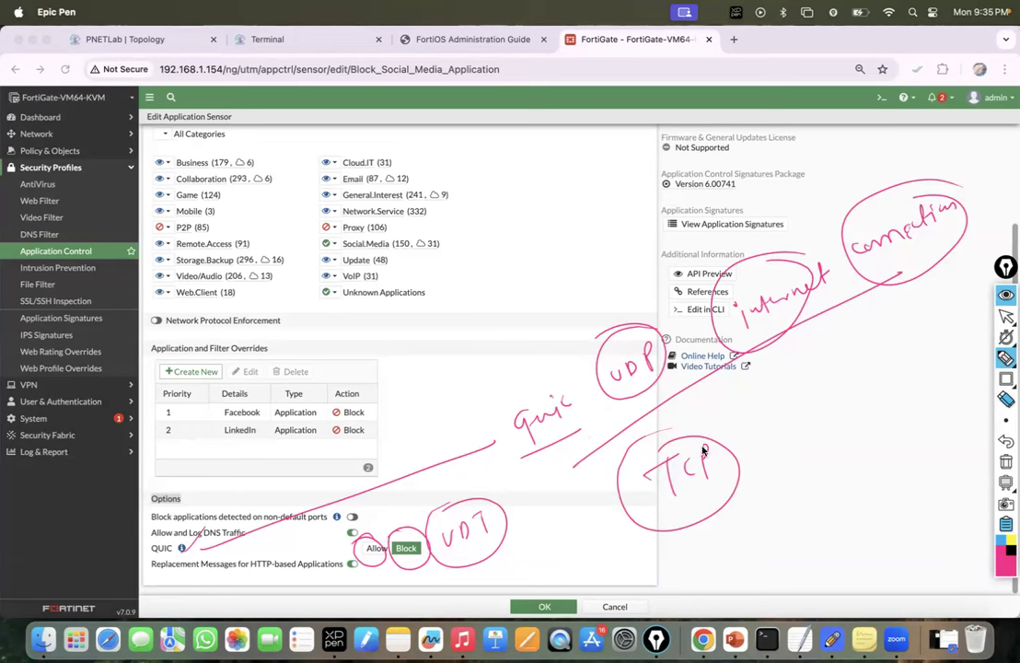
# Step: Clear all annotations, circle the QUIC Allow choice and draw a tick beside its Block choice
pyautogui.click(1007, 462)
pyautogui.moveTo(373, 542); pyautogui.dragTo(378, 544)
pyautogui.moveTo(465, 527); pyautogui.dragTo(422, 549)
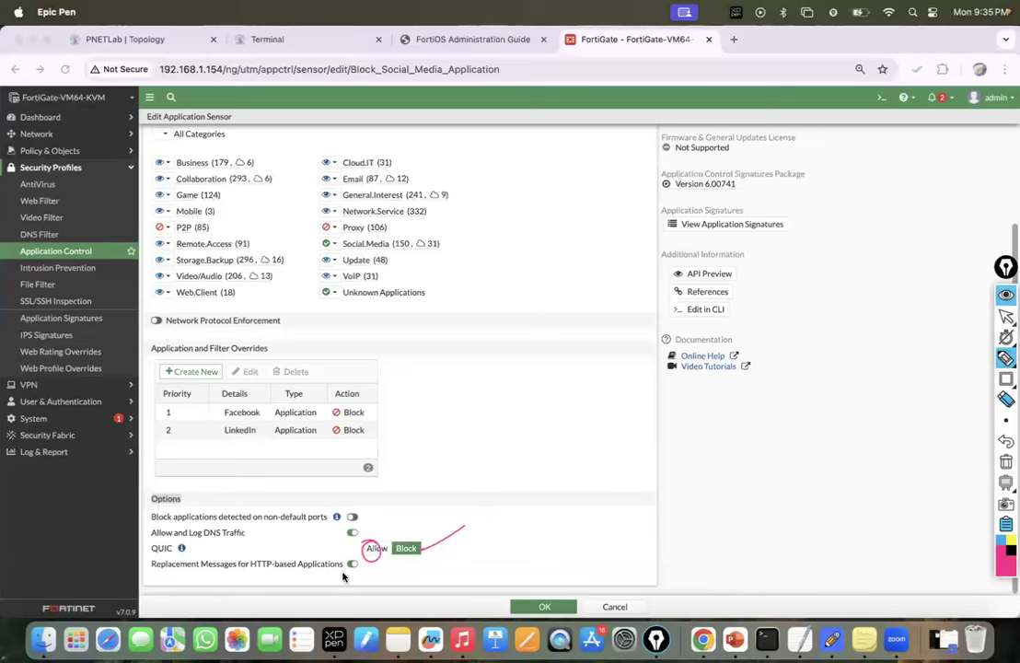
# Step: Clear all annotations from the screen and return to the normal pointer
pyautogui.moveTo(347, 573)
pyautogui.mouseDown()
pyautogui.moveTo(344, 556)
pyautogui.moveTo(354, 571)
pyautogui.mouseUp()
pyautogui.click(1006, 462)
pyautogui.click(1006, 317)
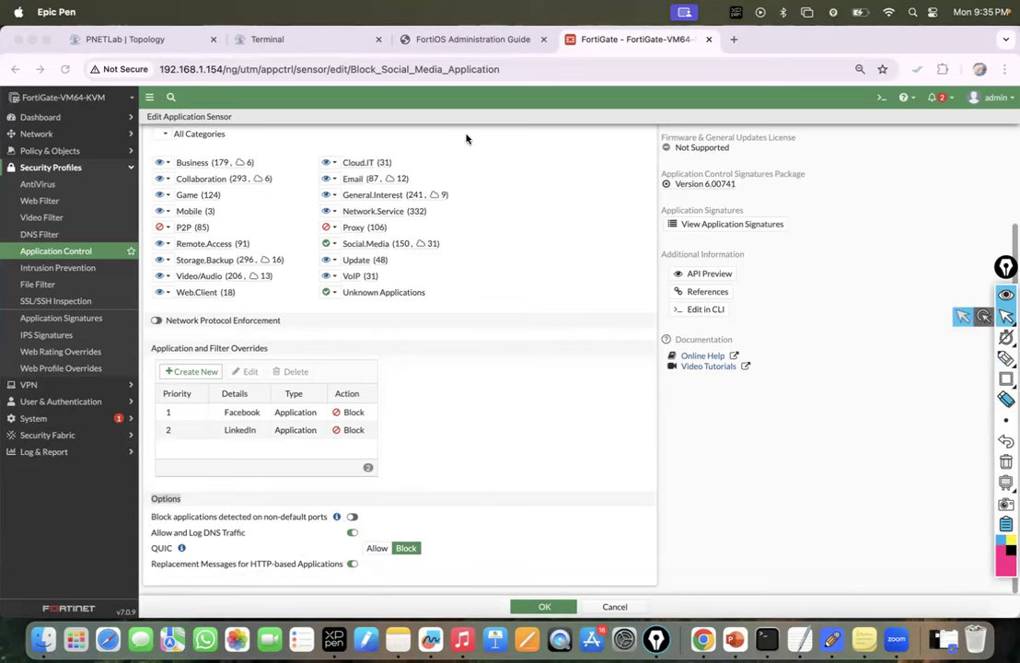
# Step: Switch to the USER machine's terminal and view the Application Control block page for LinkedIn
pyautogui.click(303, 43)
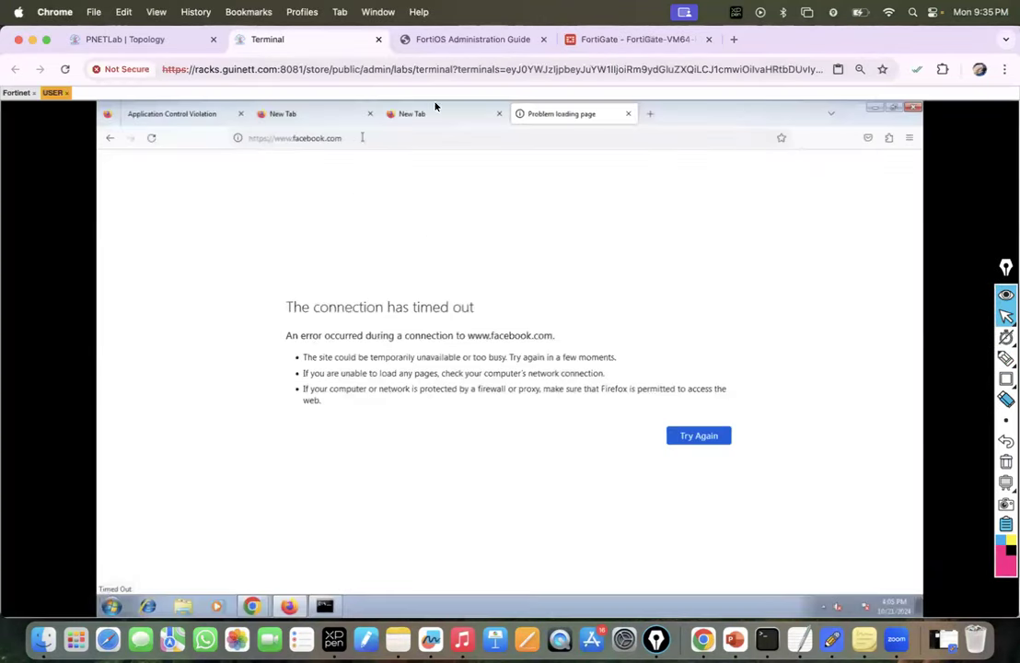
pyautogui.click(342, 122)
pyautogui.click(162, 117)
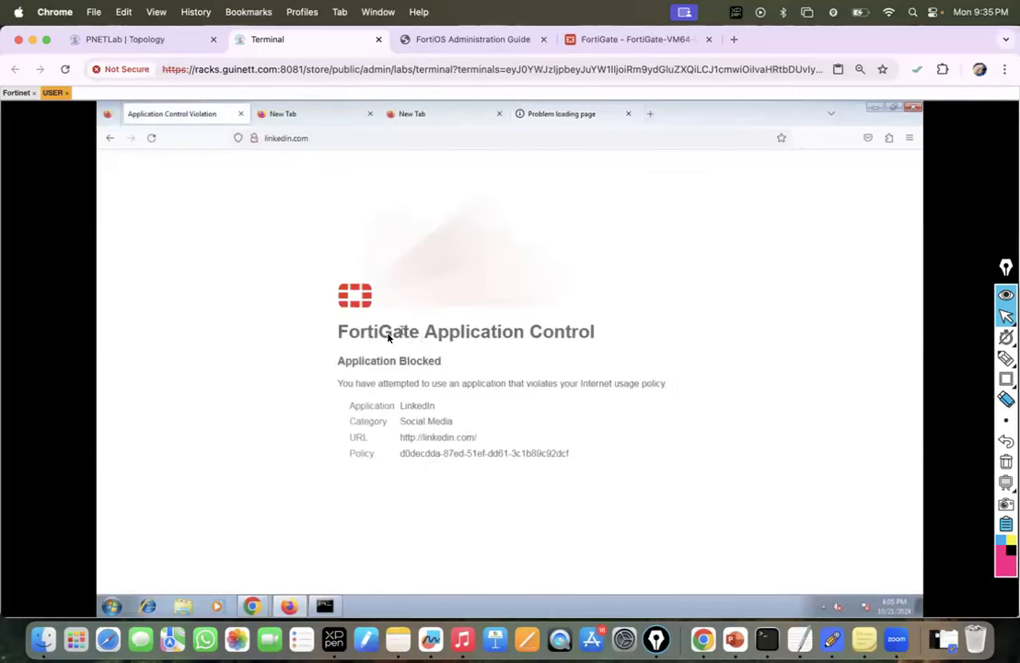
# Step: Return to FortiGate, save the Block_Social_Media_Application sensor and reopen it for editing
pyautogui.click(619, 42)
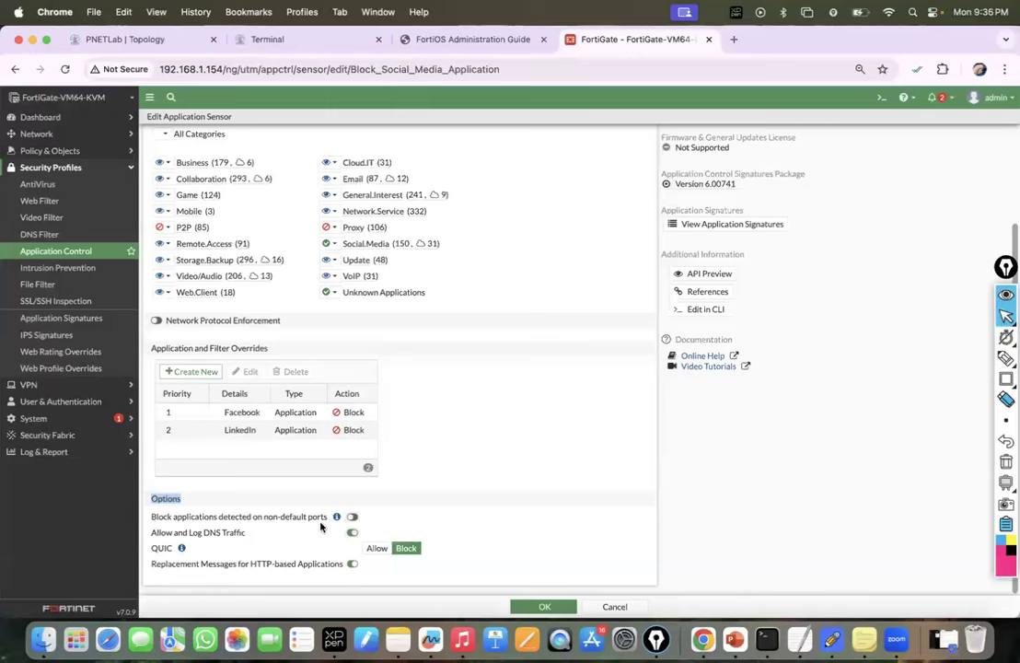
pyautogui.moveTo(337, 518)
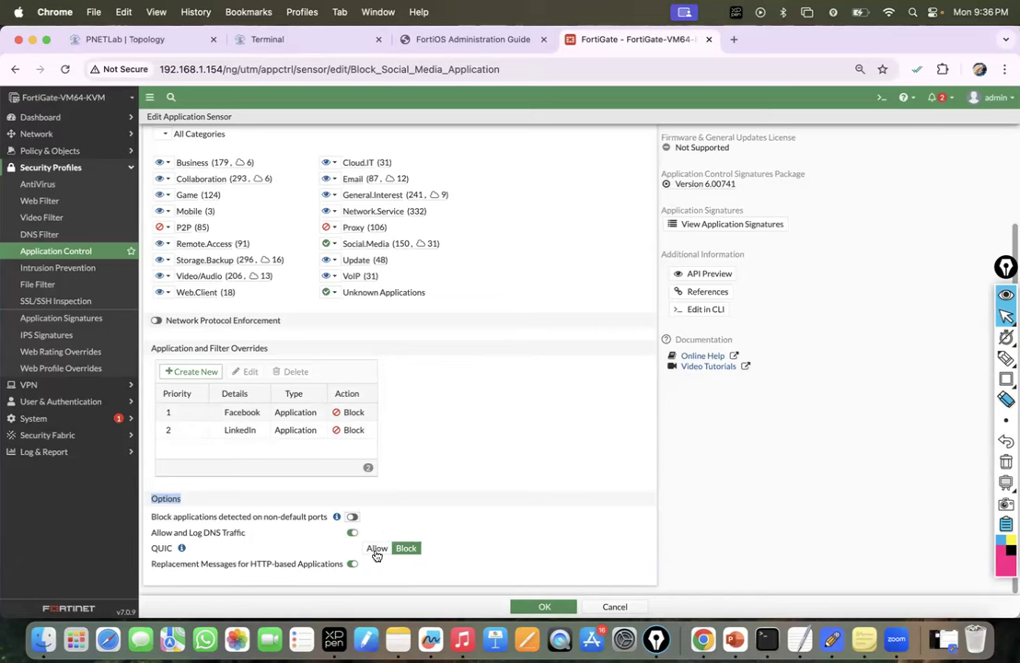
pyautogui.click(532, 605)
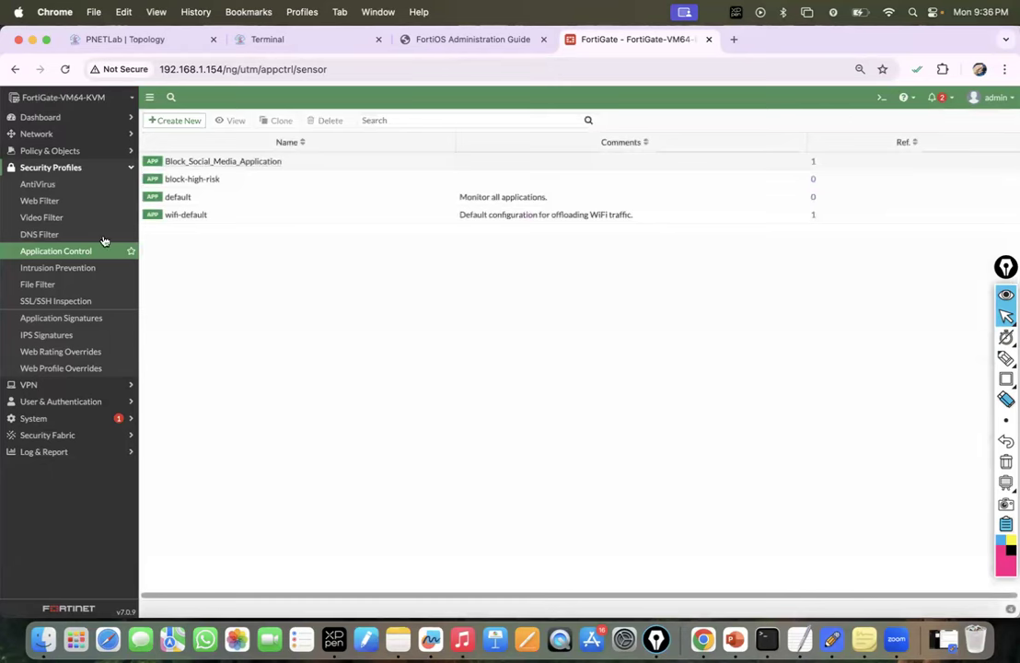
pyautogui.click(205, 164)
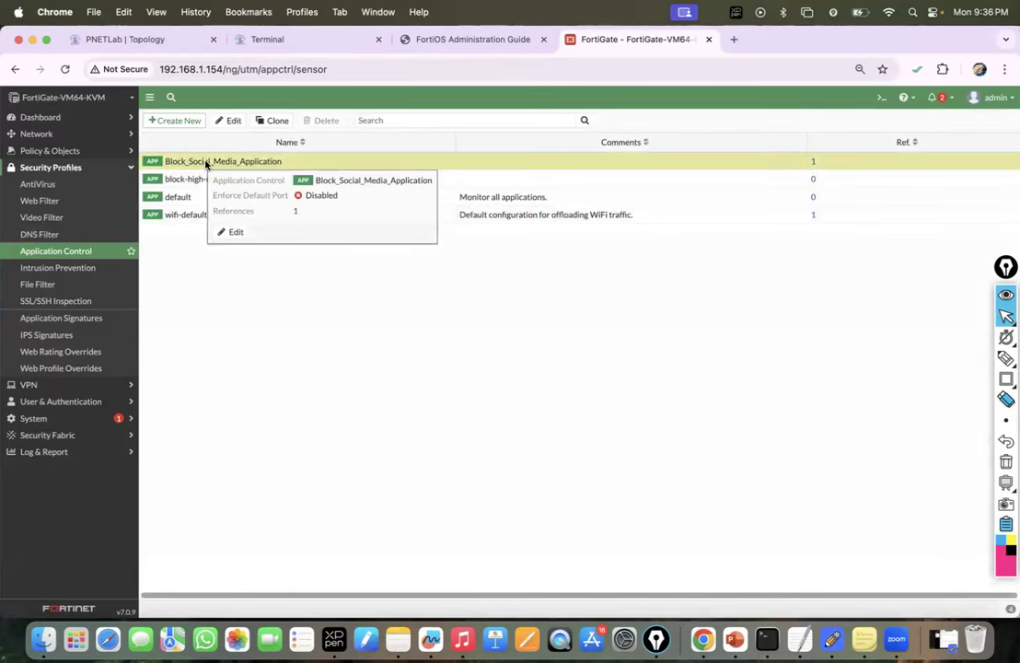
pyautogui.doubleClick(206, 164)
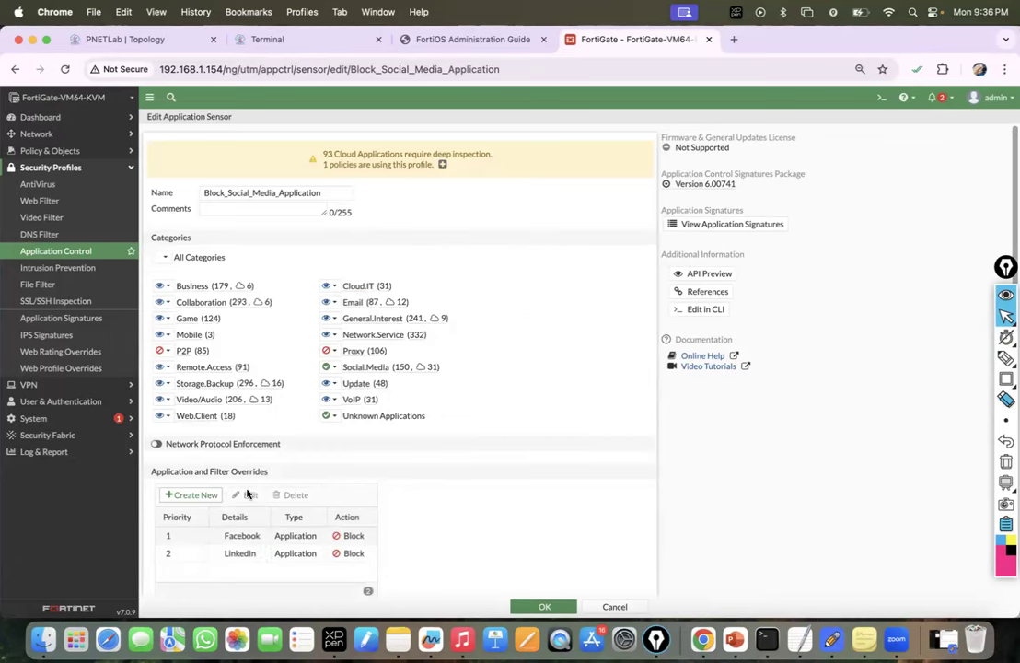
pyautogui.click(183, 499)
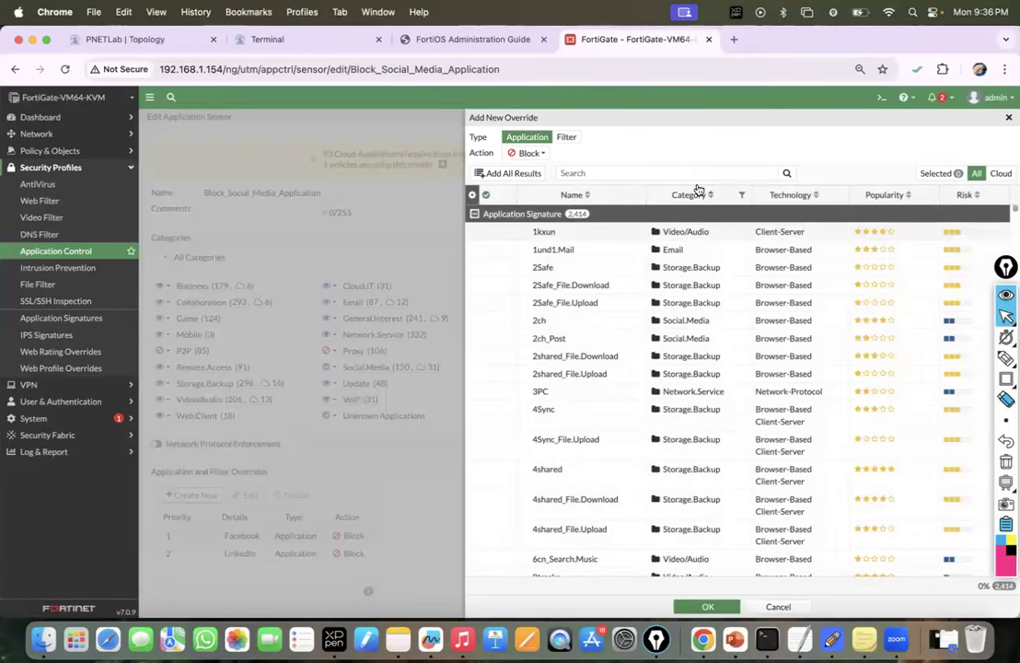
pyautogui.click(955, 237)
pyautogui.click(958, 269)
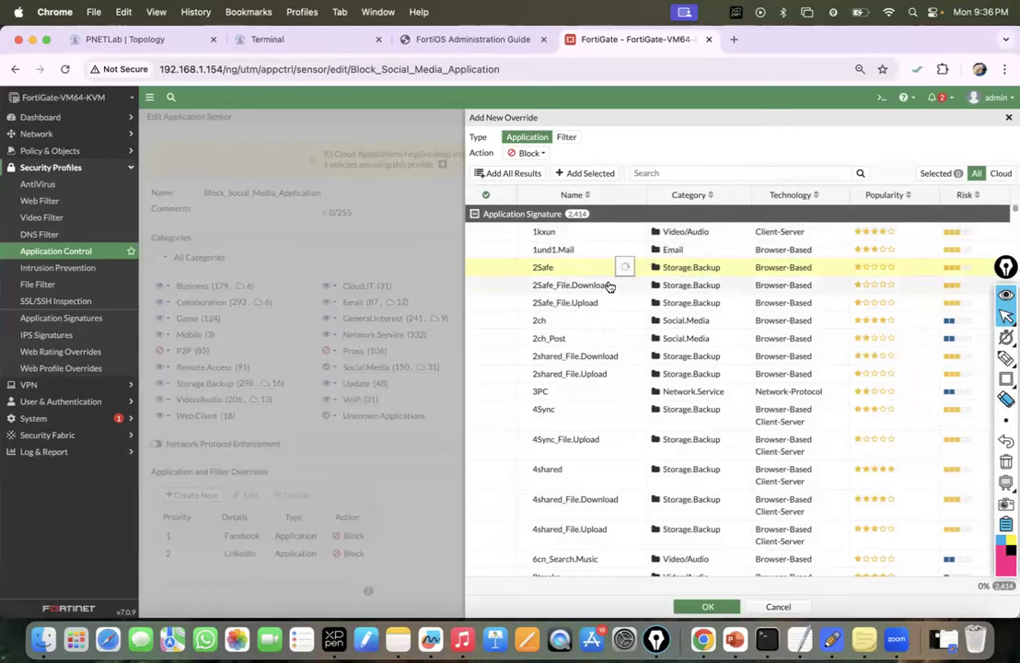
pyautogui.click(512, 175)
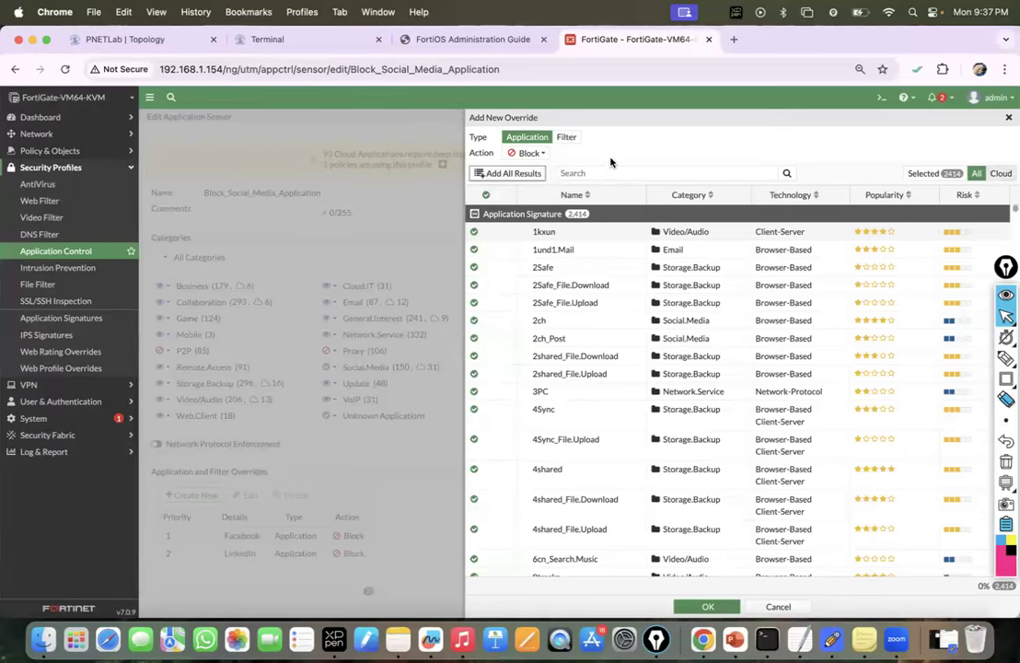
pyautogui.press('Escape')
# Step: Add an application override that blocks every signature with critical risk, and review its entry in the overrides list
pyautogui.click(184, 498)
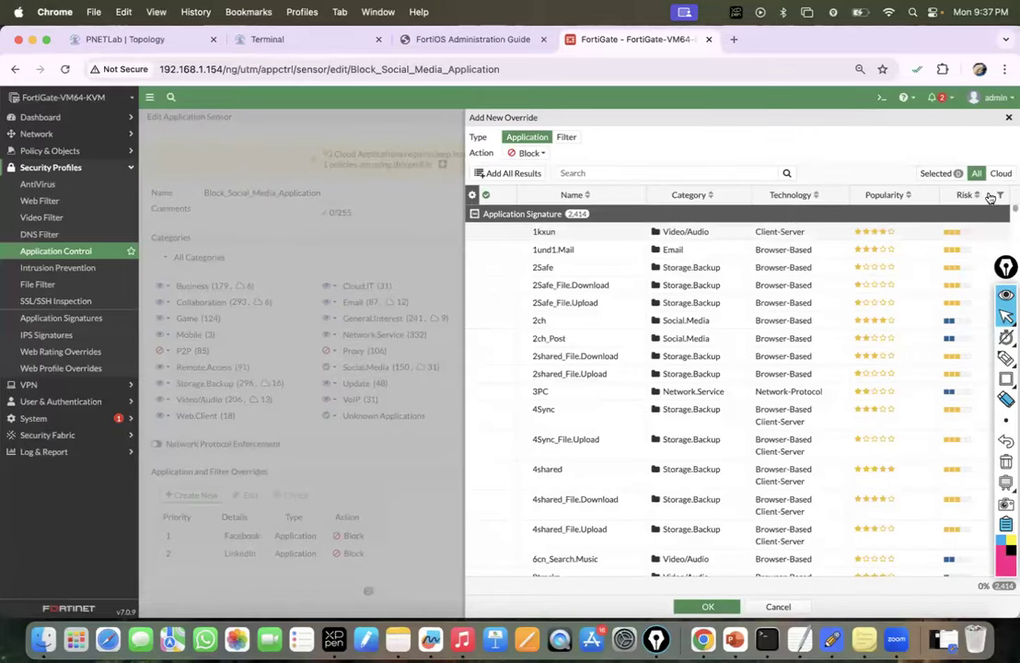
pyautogui.click(1000, 196)
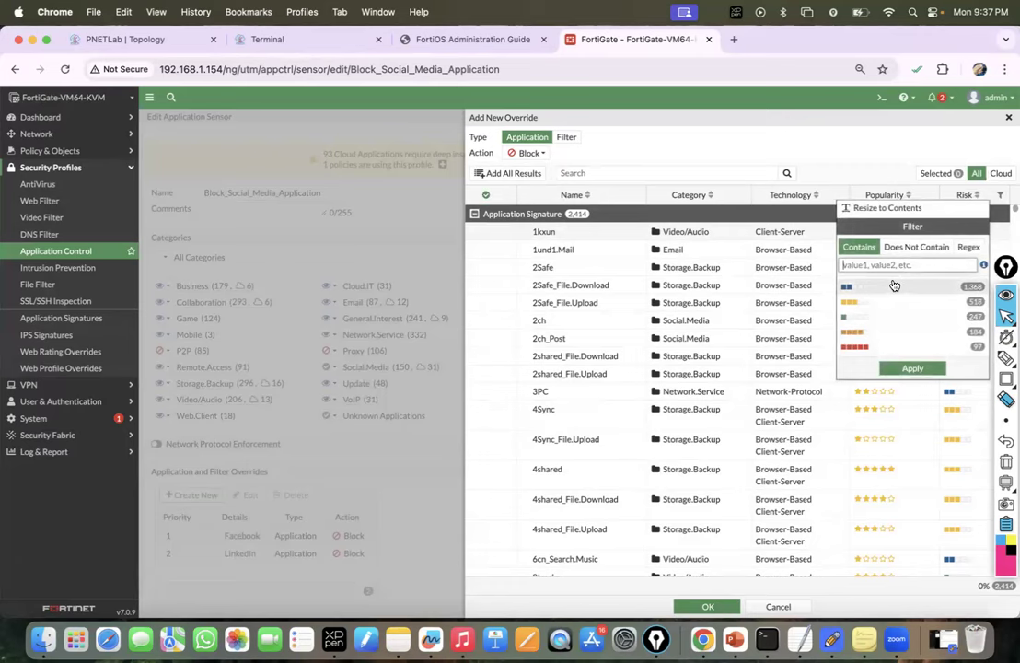
pyautogui.click(912, 368)
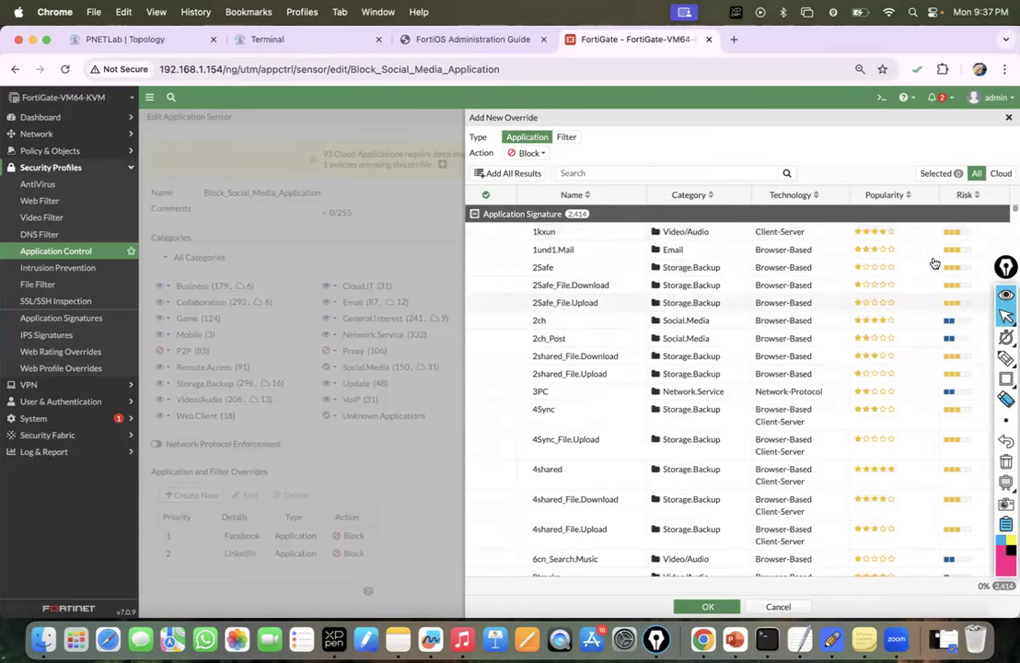
pyautogui.click(999, 195)
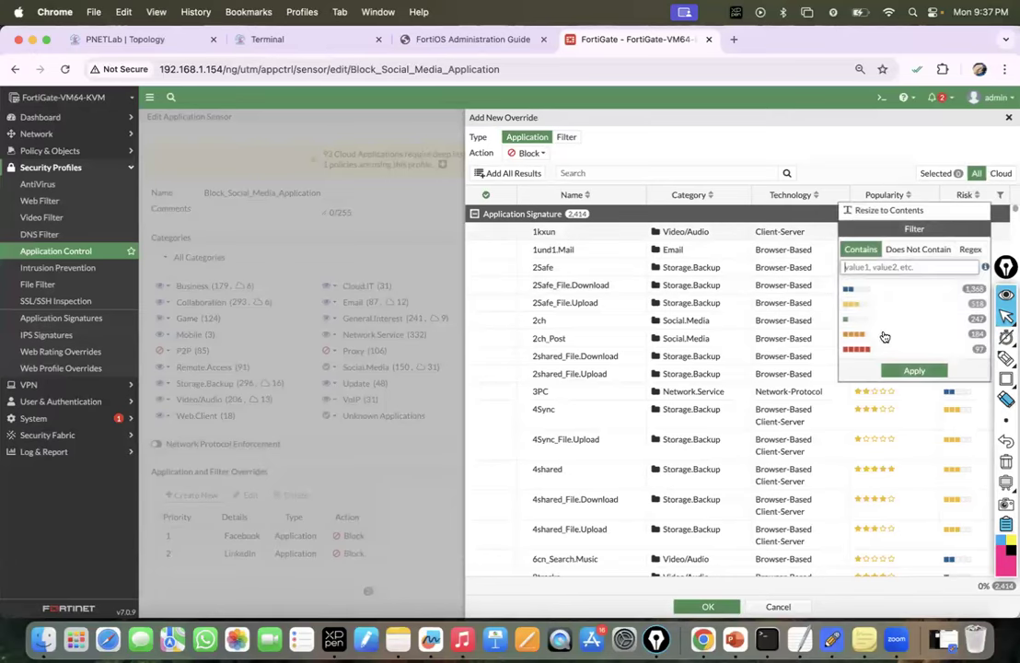
pyautogui.click(873, 349)
pyautogui.click(913, 369)
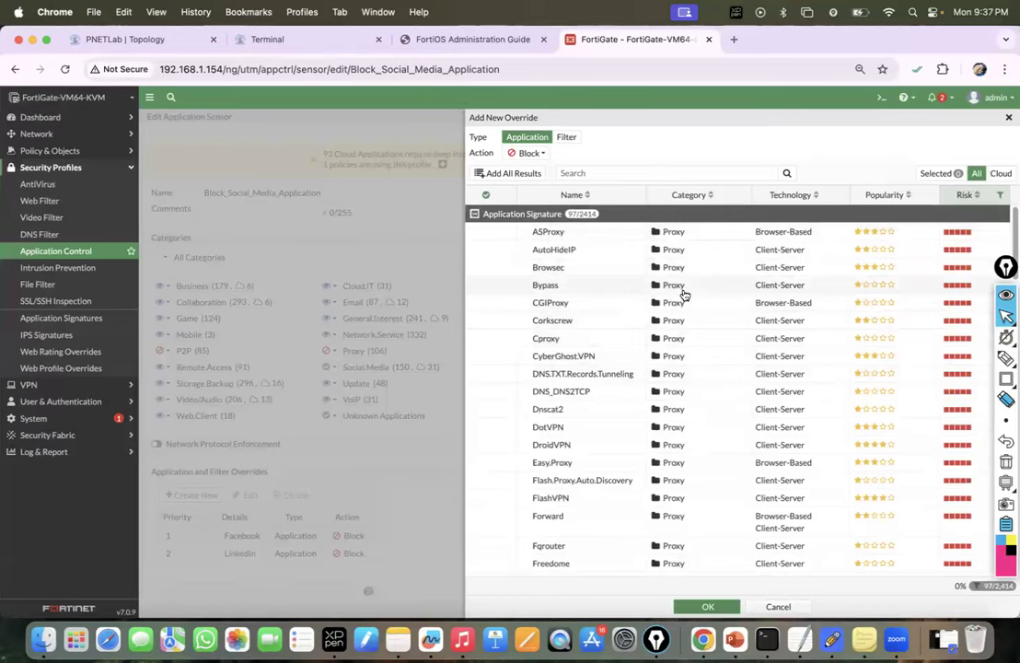
pyautogui.click(506, 177)
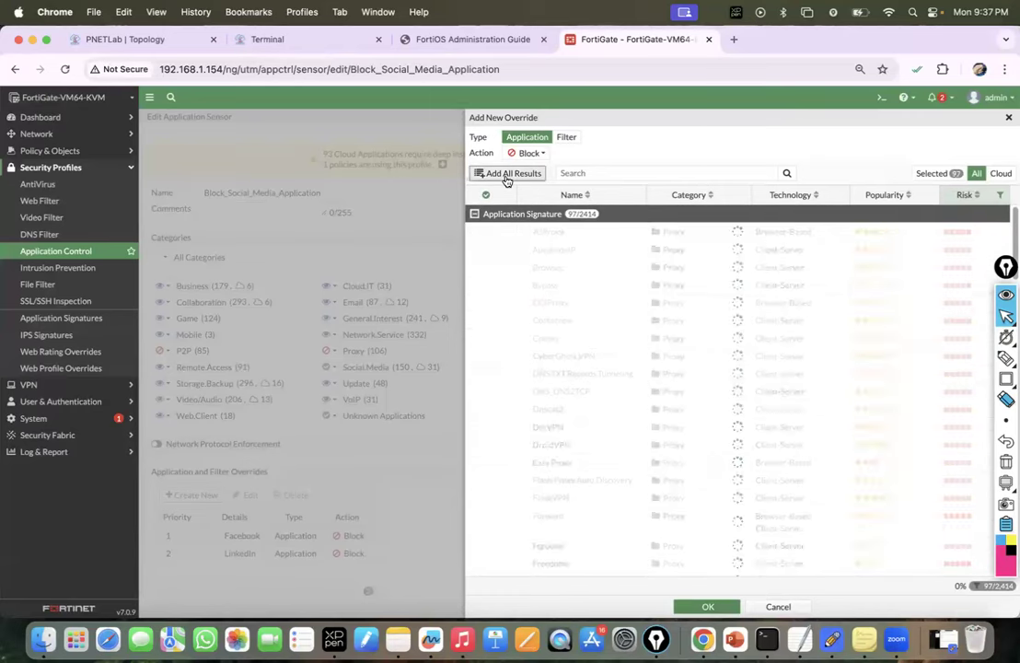
pyautogui.click(705, 607)
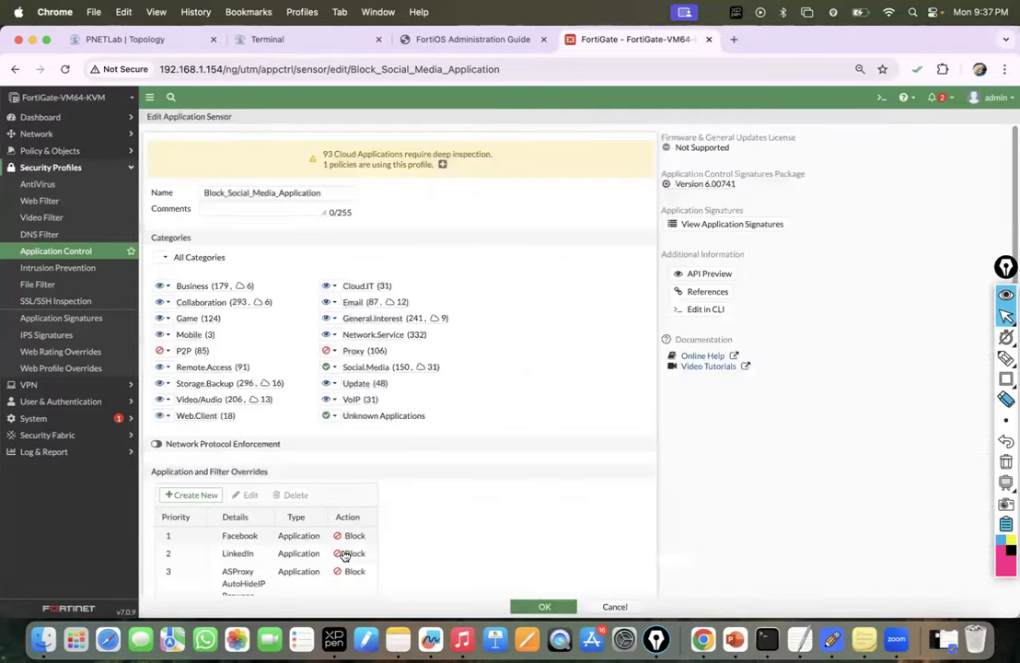
pyautogui.scroll(-3, 304, 548)
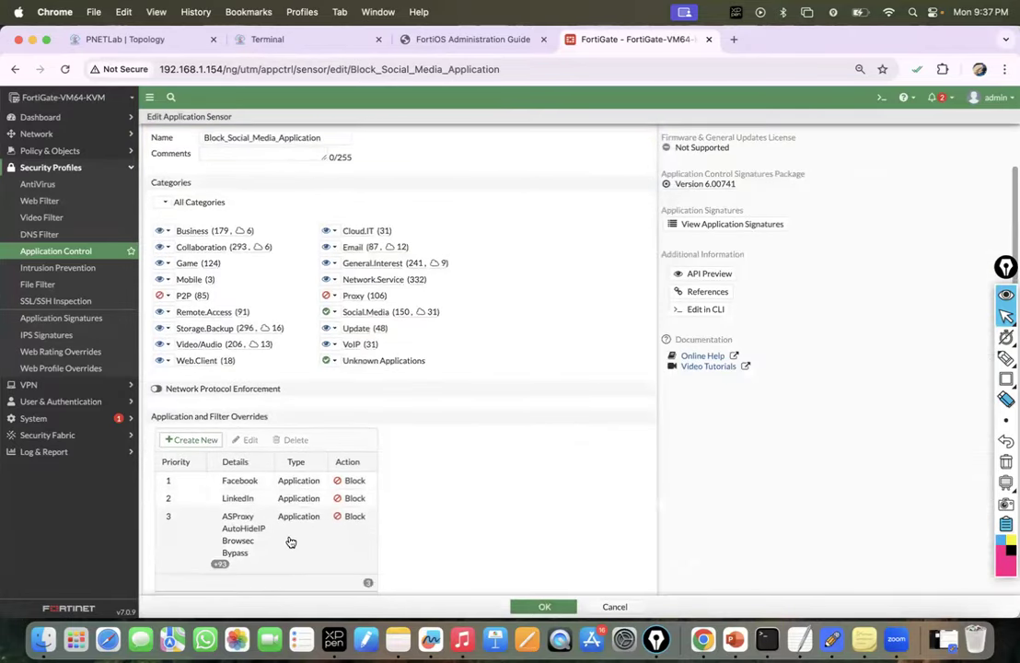
pyautogui.moveTo(287, 532)
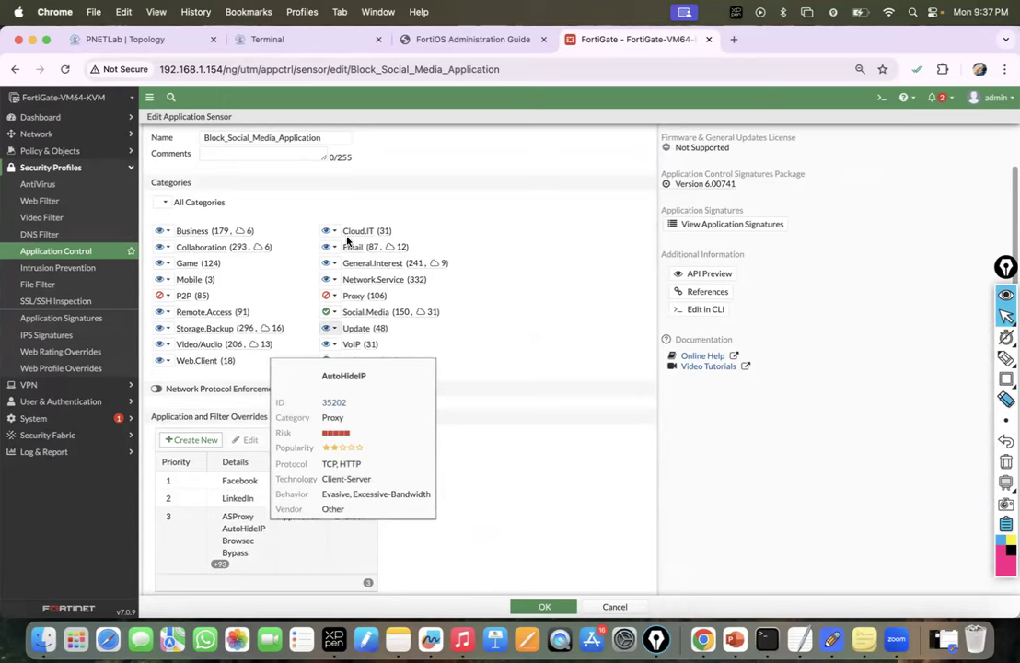
pyautogui.click(189, 441)
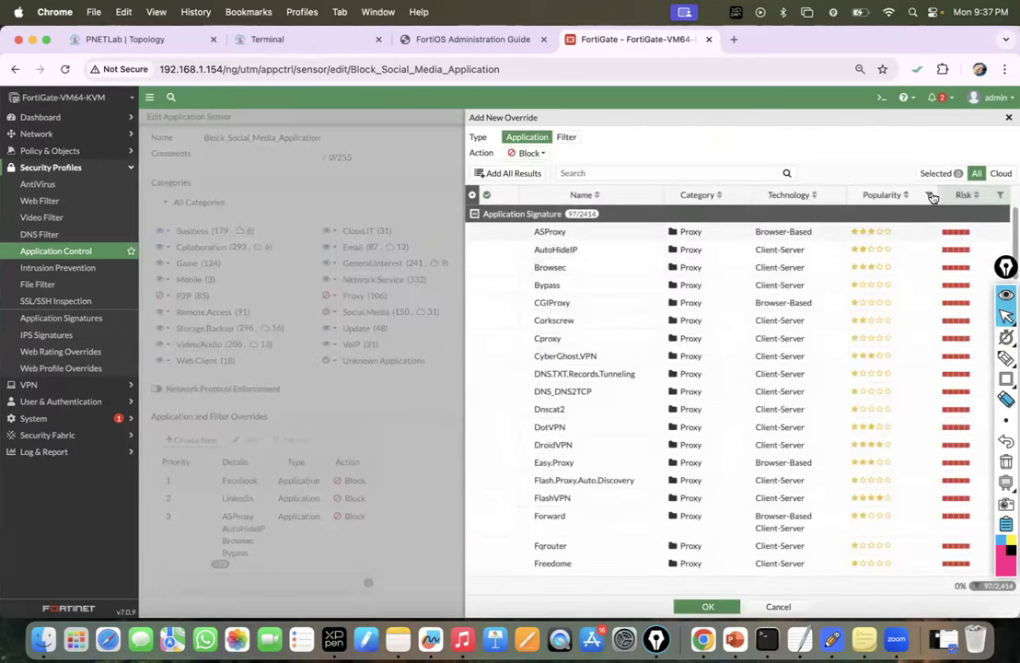
pyautogui.click(999, 198)
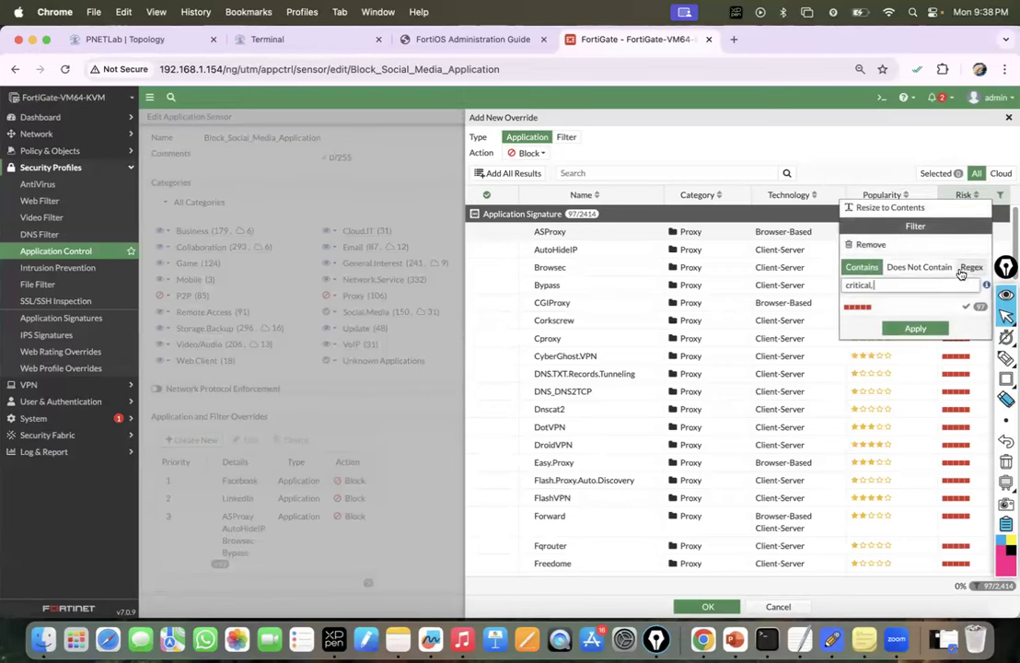
pyautogui.click(619, 135)
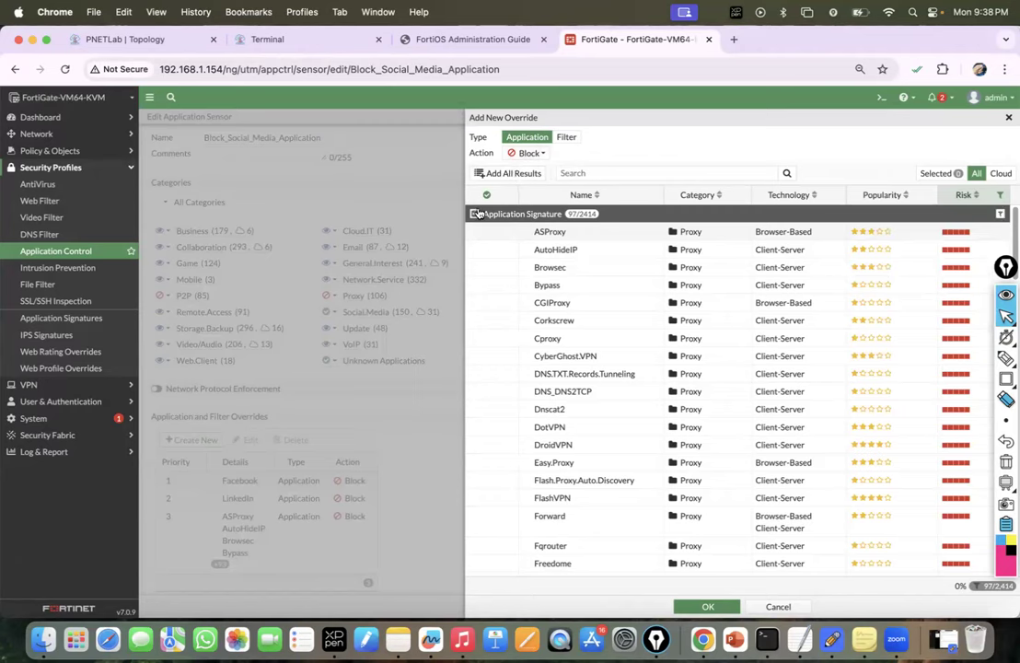
pyautogui.click(778, 607)
# Step: Delete the critical-risk application override from the sensor, keeping the Facebook and LinkedIn overrides
pyautogui.click(257, 543)
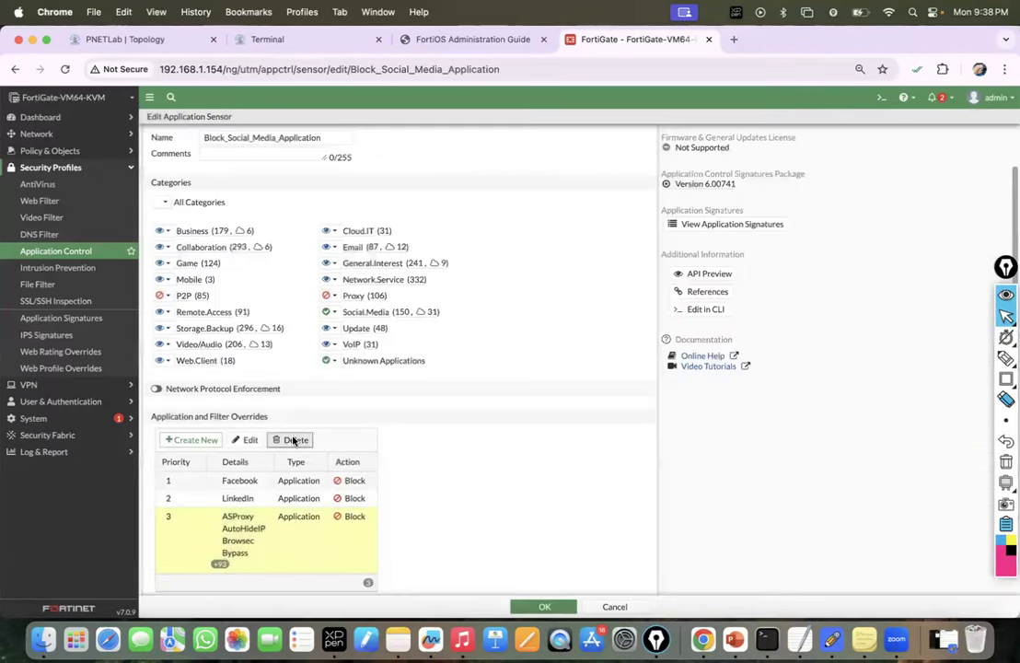
pyautogui.click(291, 439)
# Step: Start a new override and filter its signature groups with Does Not Contain "Application Signature"
pyautogui.click(194, 439)
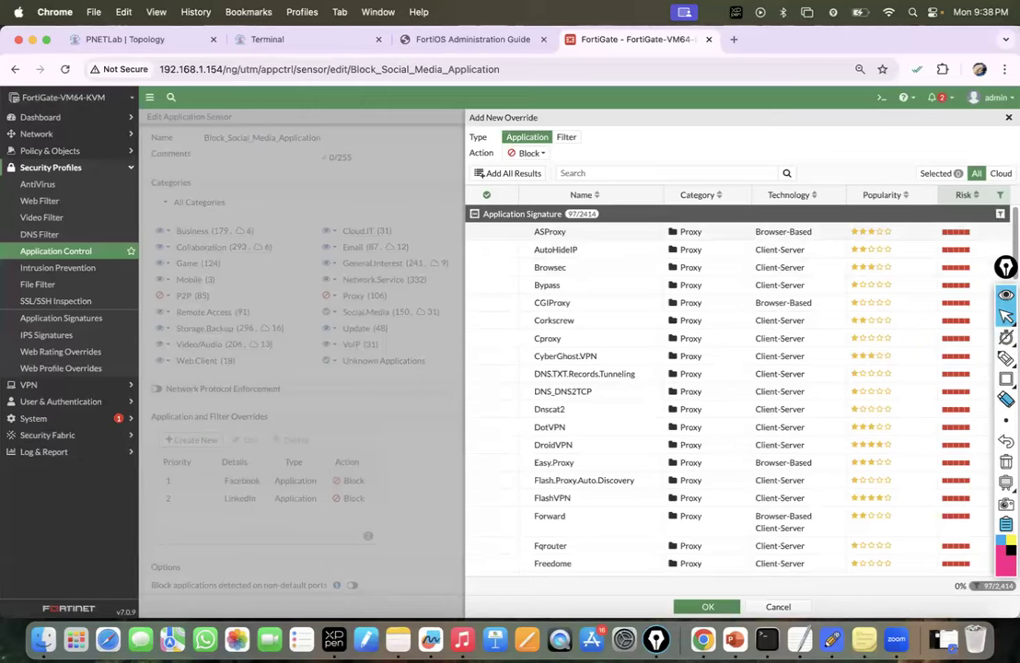
pyautogui.click(1000, 194)
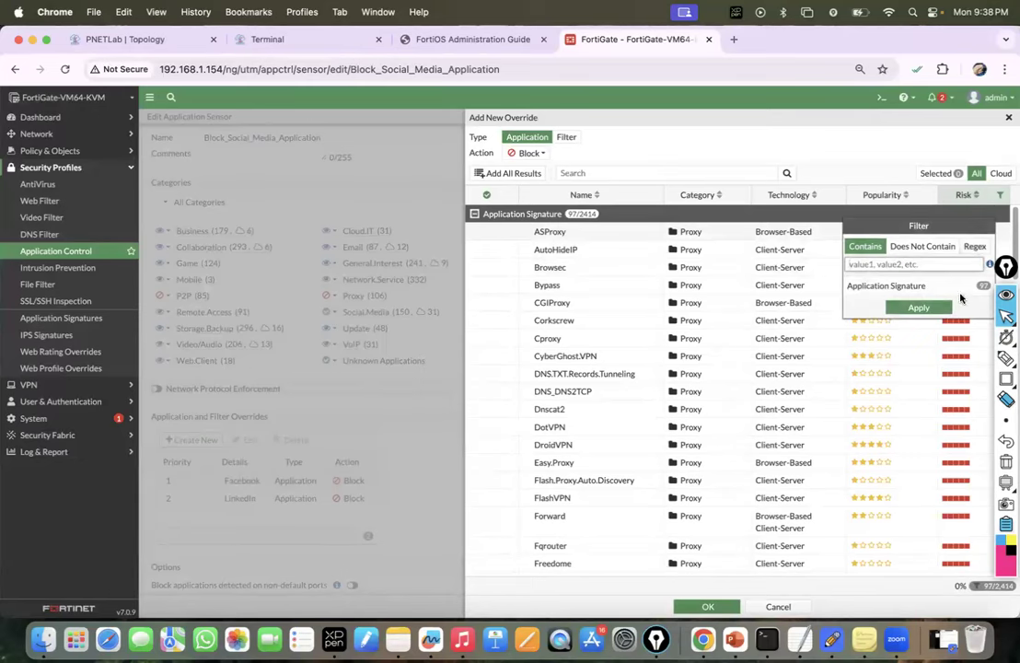
pyautogui.click(970, 286)
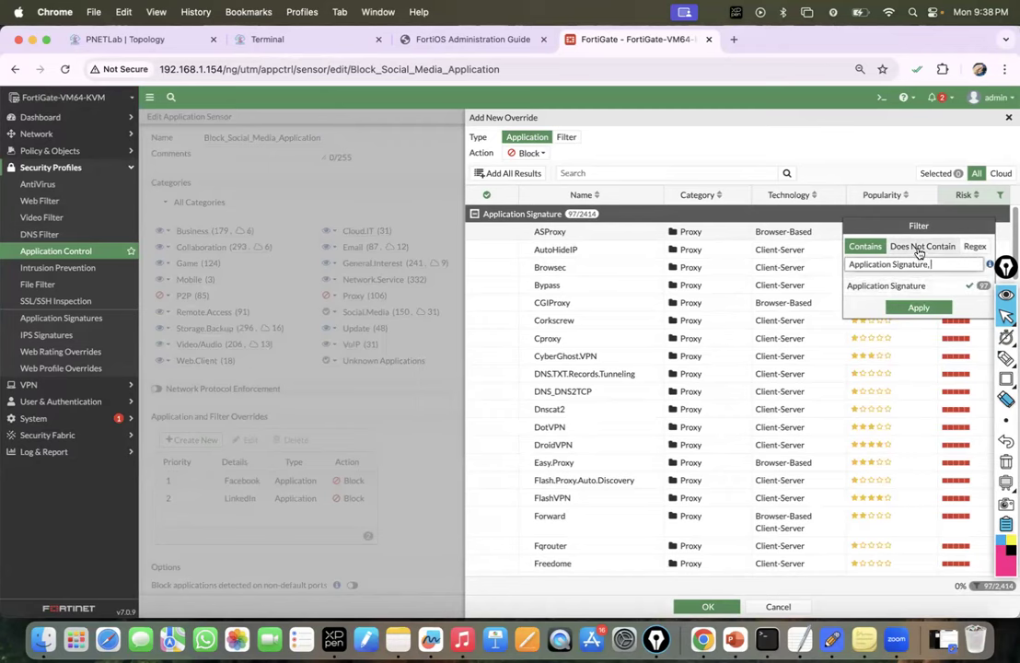
pyautogui.click(922, 246)
pyautogui.click(919, 309)
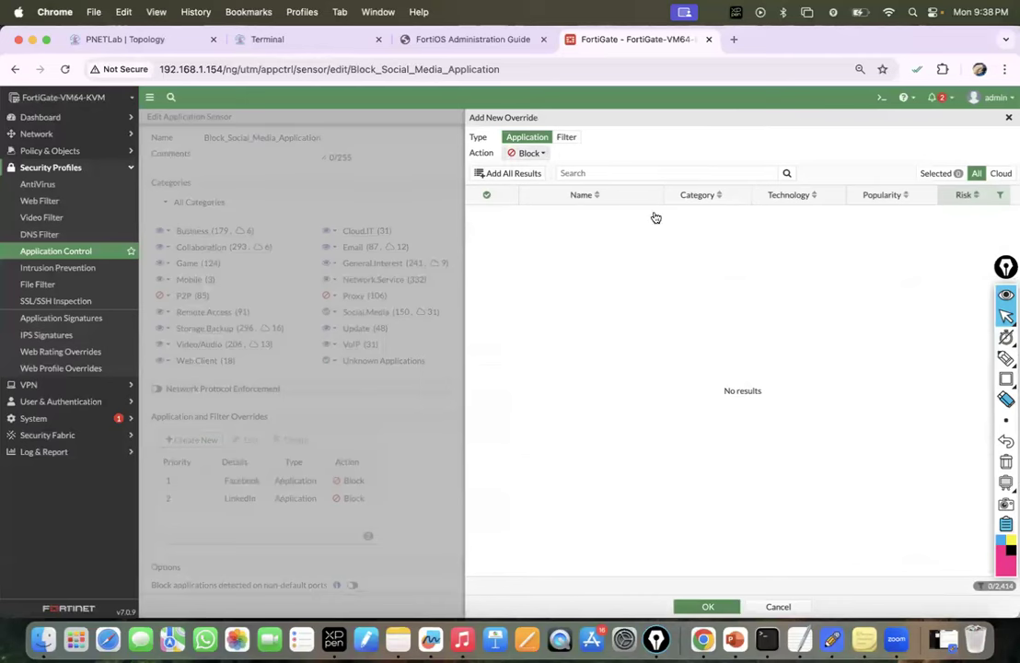
# Step: Remove the critical Risk filter, try to save the override without selected applications, and cancel it
pyautogui.click(1000, 194)
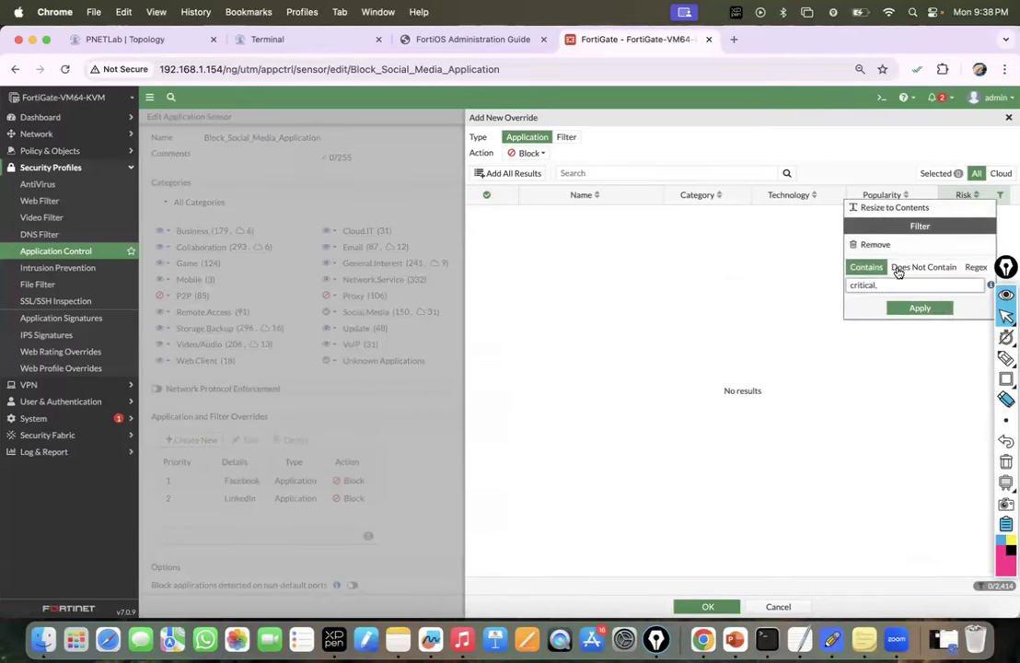
pyautogui.click(866, 245)
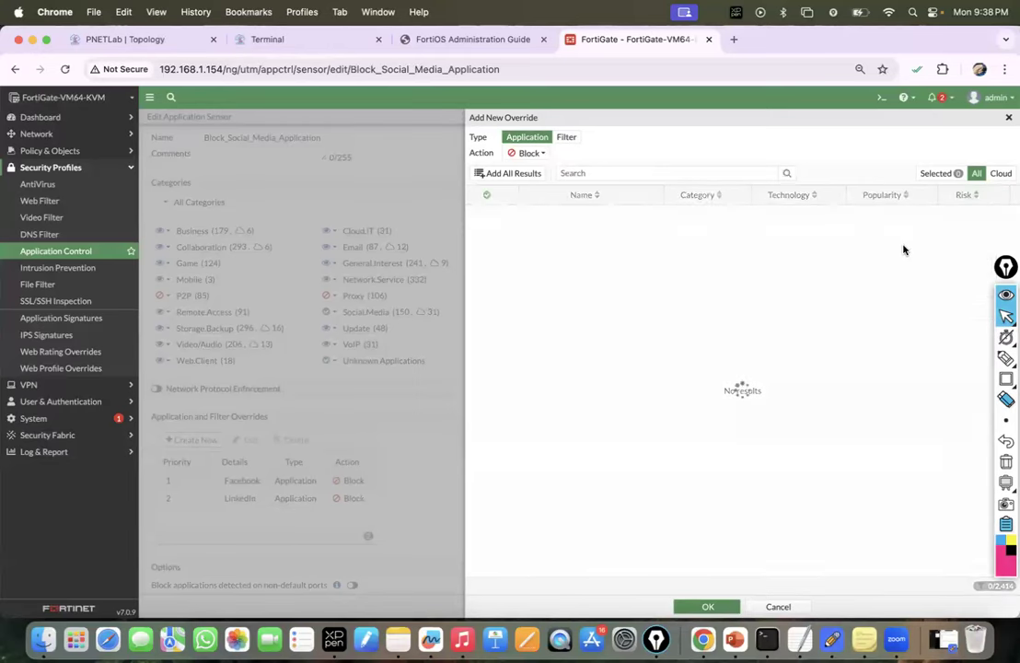
pyautogui.click(717, 607)
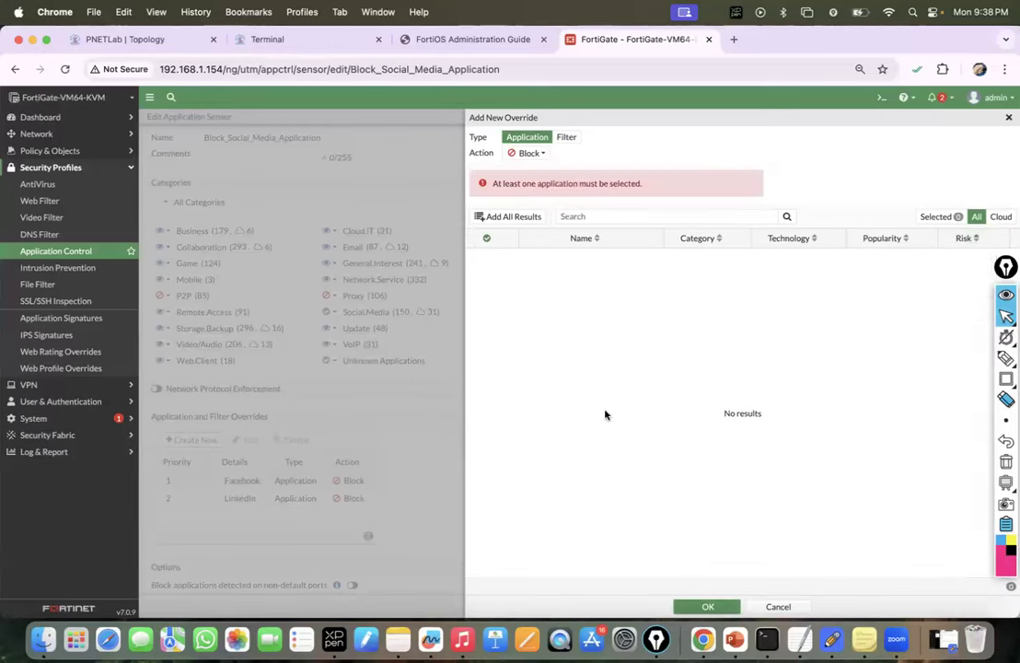
pyautogui.click(778, 610)
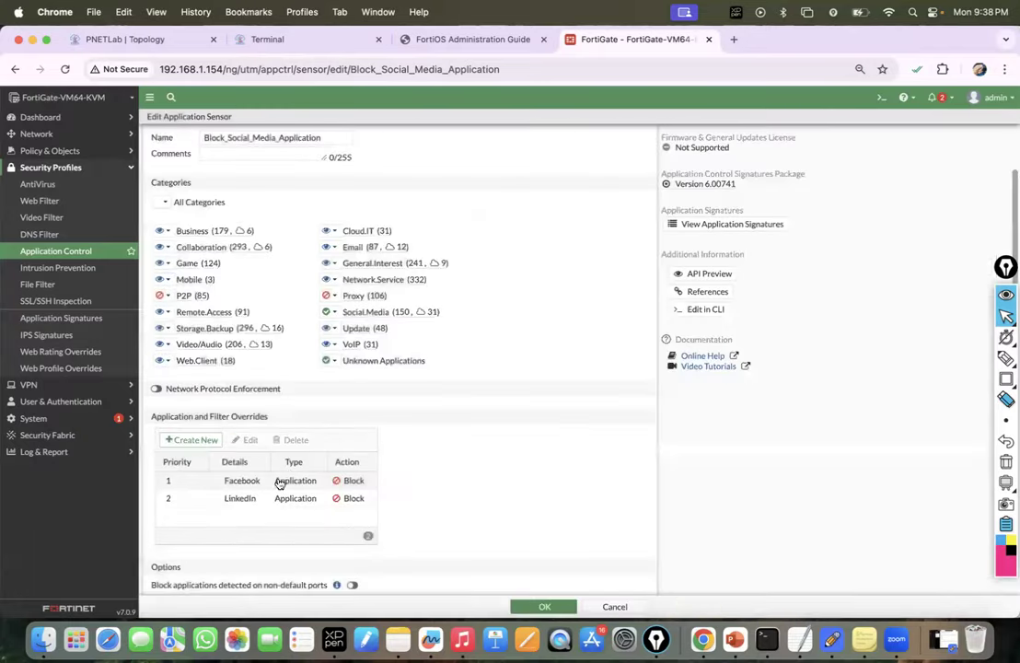
# Step: Start a new override, resize the Risk column to its contents and open that column's filter options
pyautogui.click(191, 439)
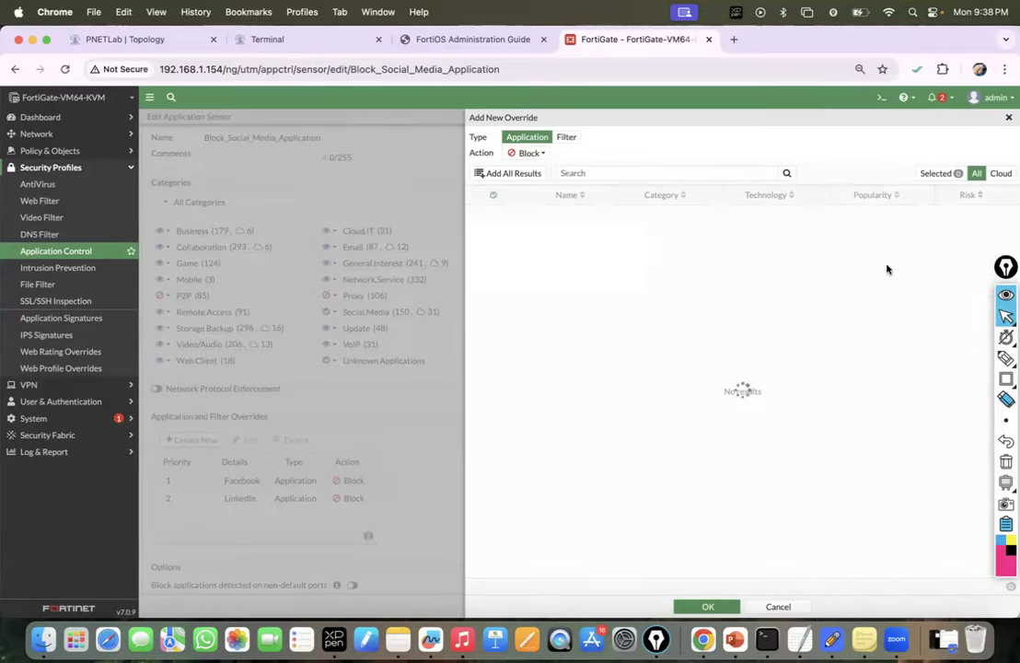
pyautogui.click(1011, 194)
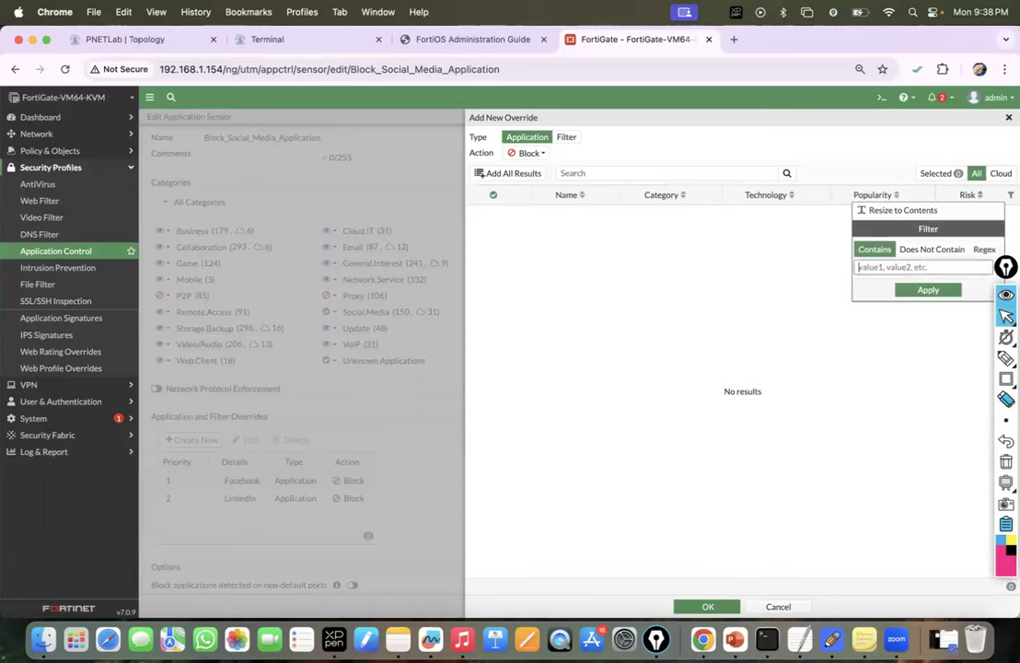
pyautogui.click(471, 195)
pyautogui.click(762, 316)
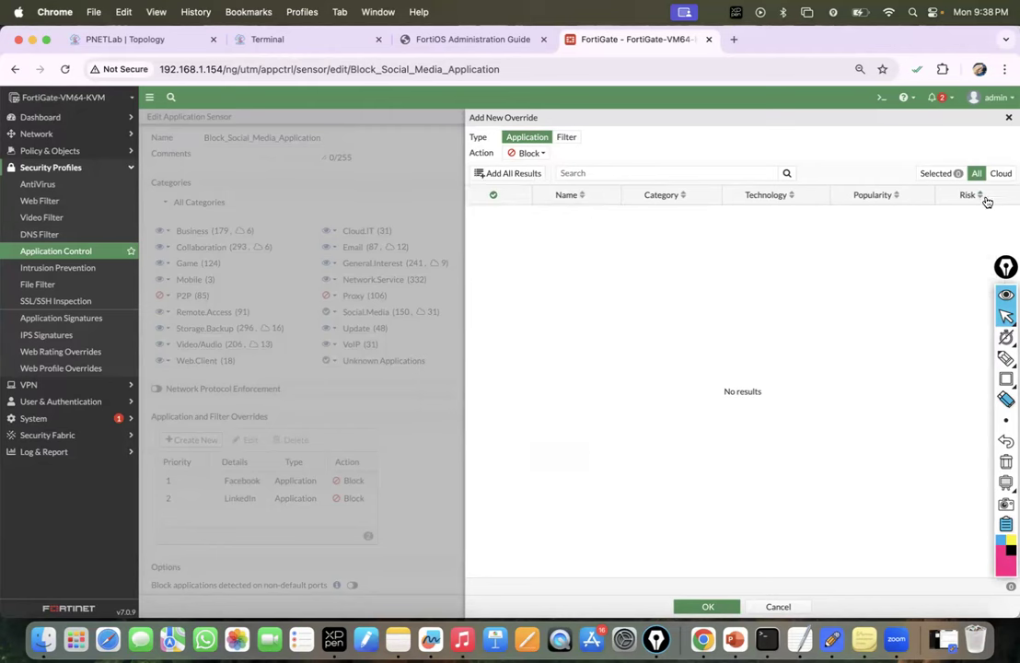
pyautogui.click(1011, 194)
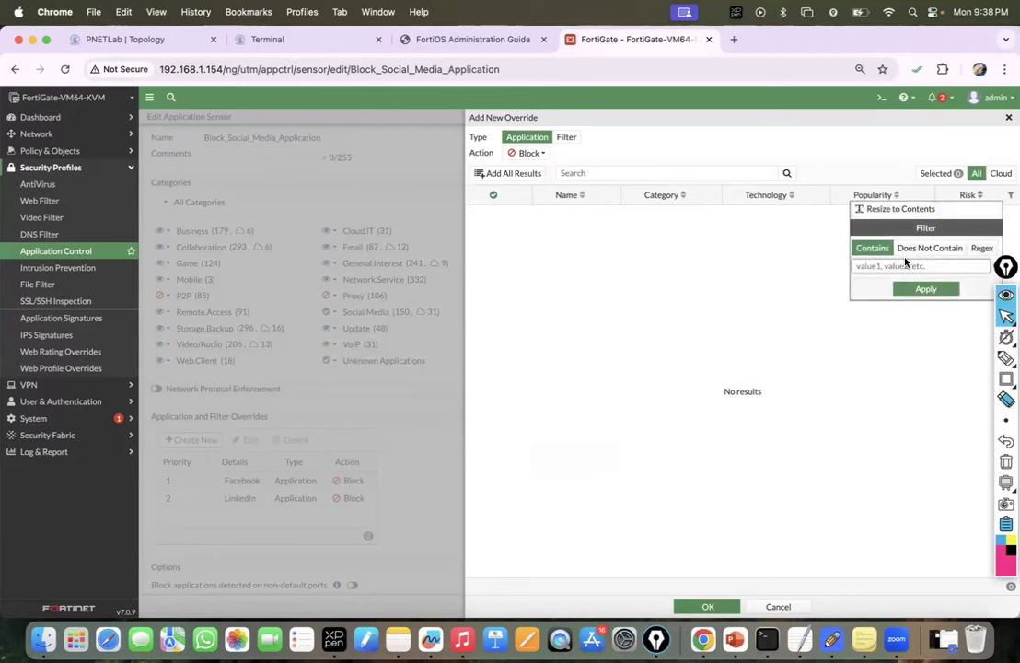
pyautogui.click(856, 210)
pyautogui.click(958, 197)
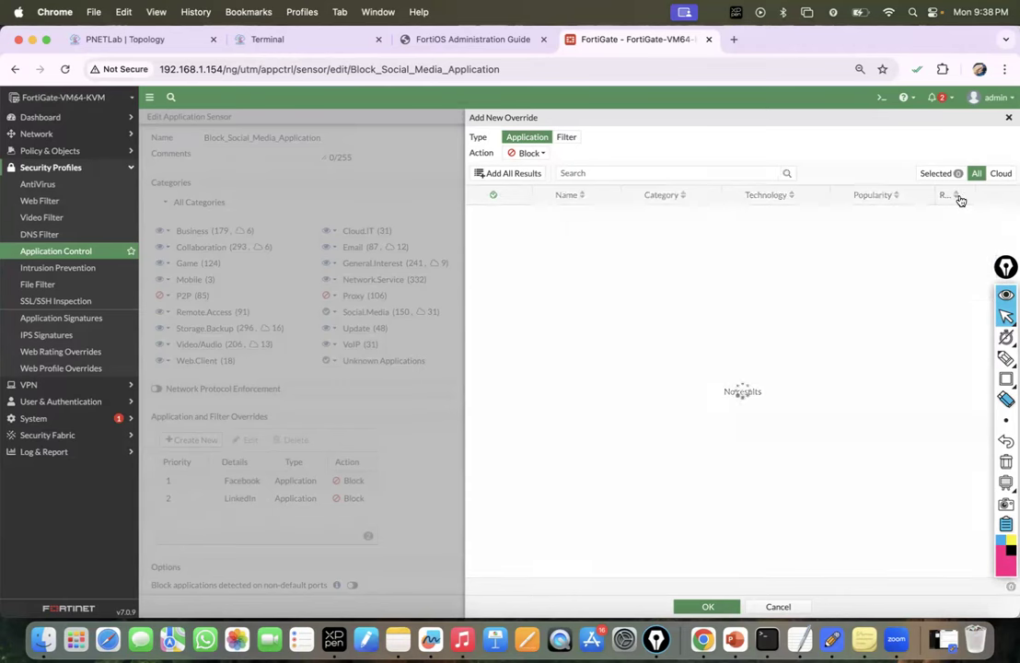
pyautogui.click(965, 196)
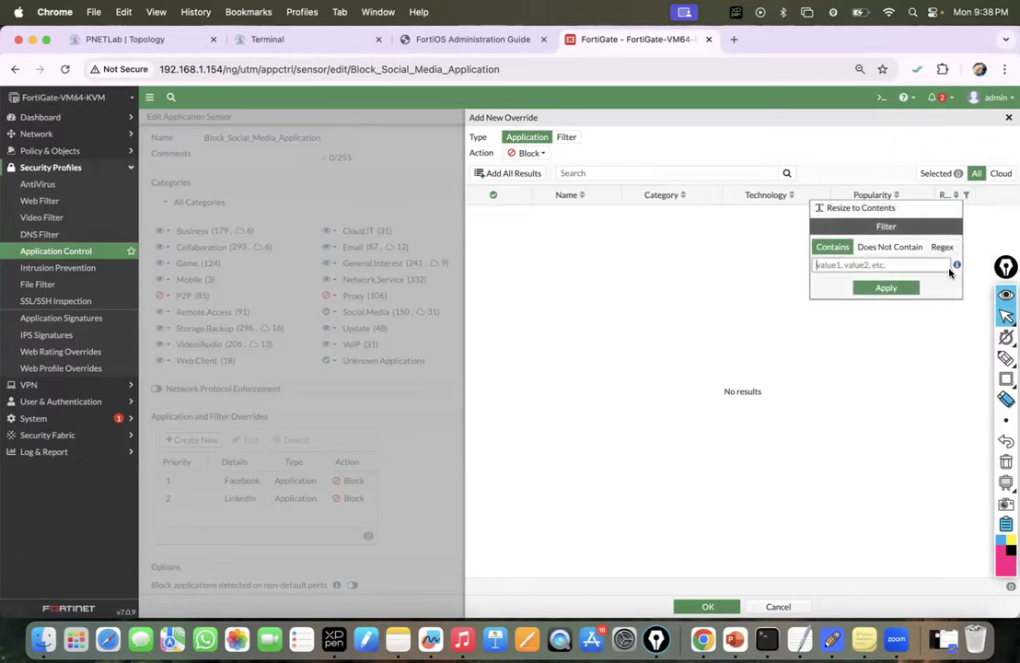
pyautogui.moveTo(957, 267)
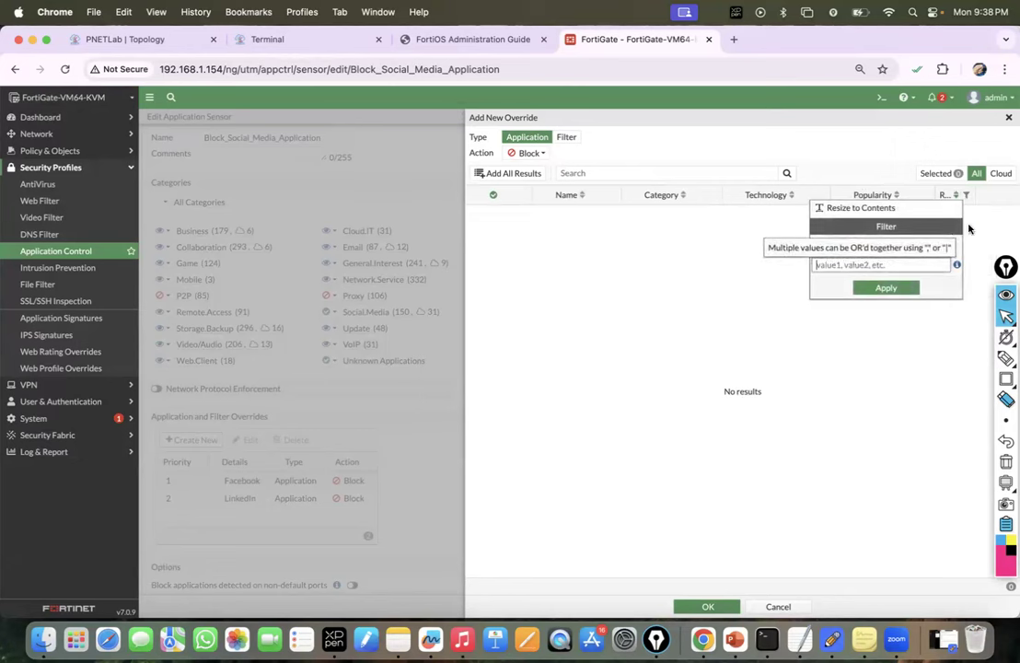
# Step: Try applying an empty Regex filter to the Risk column, and cancel the override
pyautogui.click(966, 195)
pyautogui.click(966, 195)
pyautogui.click(944, 249)
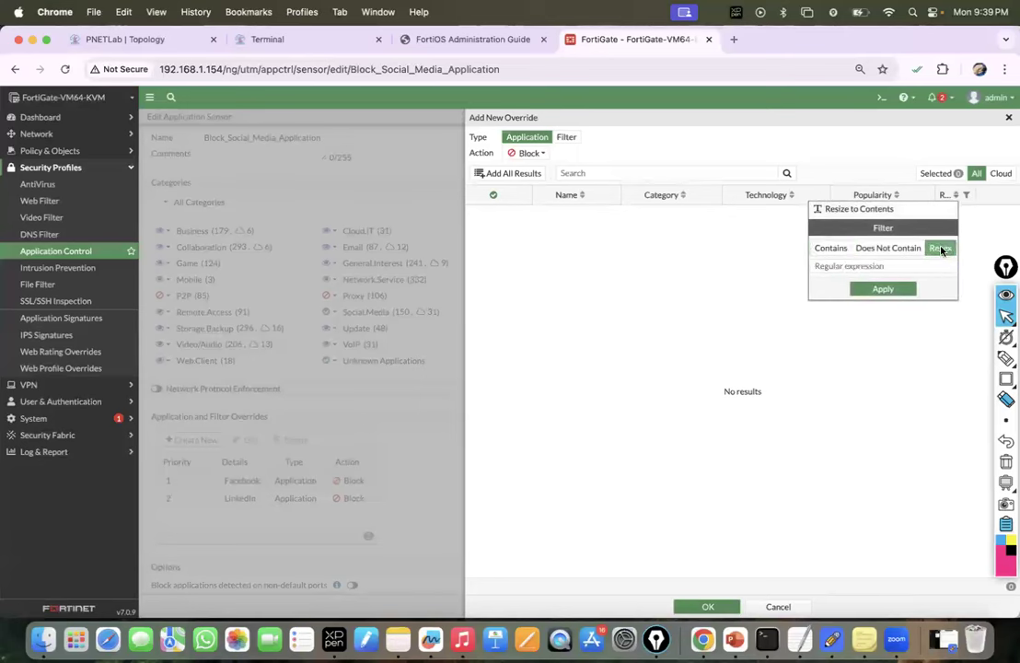
pyautogui.click(900, 291)
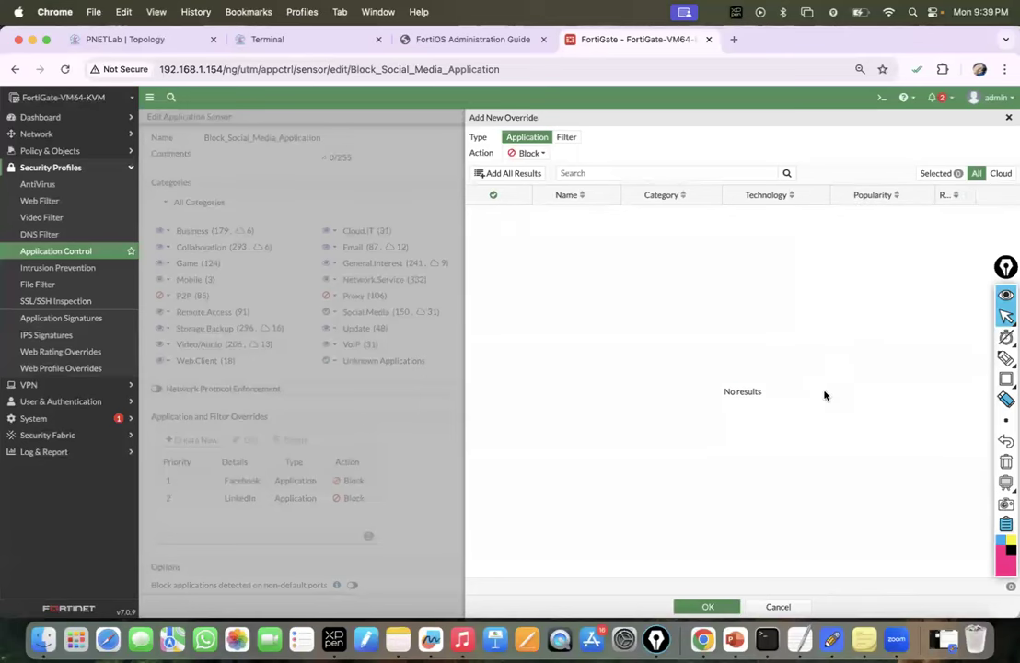
pyautogui.click(773, 608)
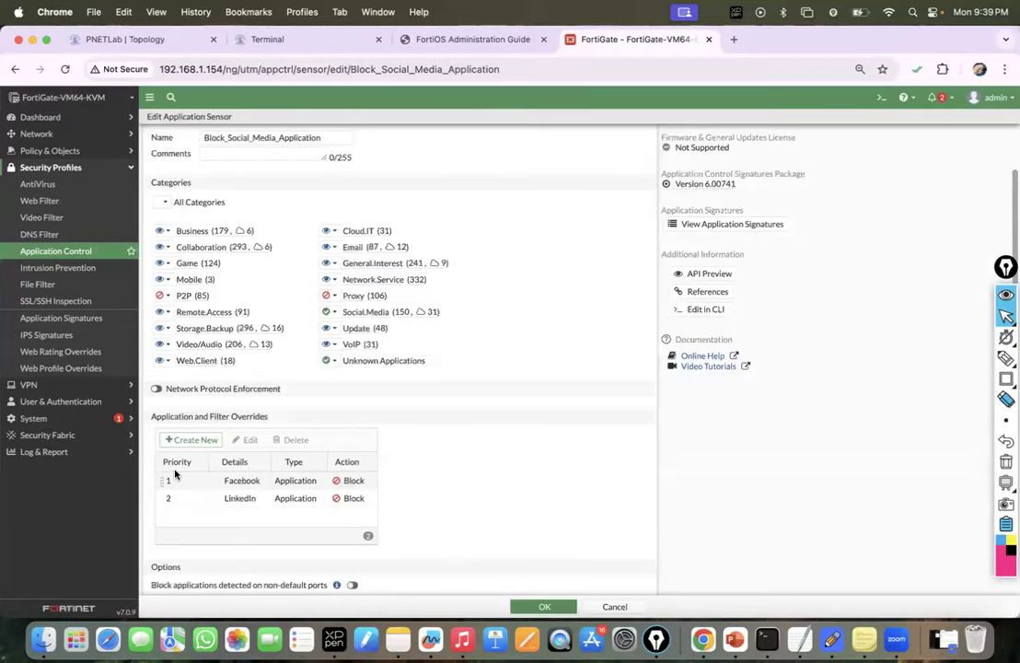
# Step: Reload the Block_Social_Media_Application sensor page and save the sensor
pyautogui.click(64, 69)
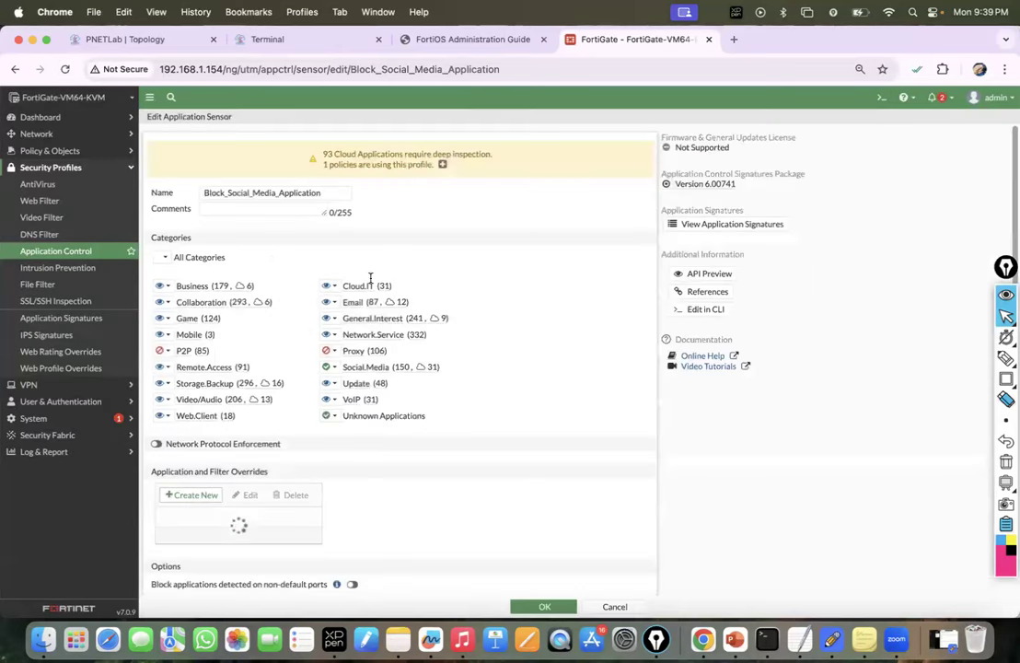
pyautogui.click(549, 604)
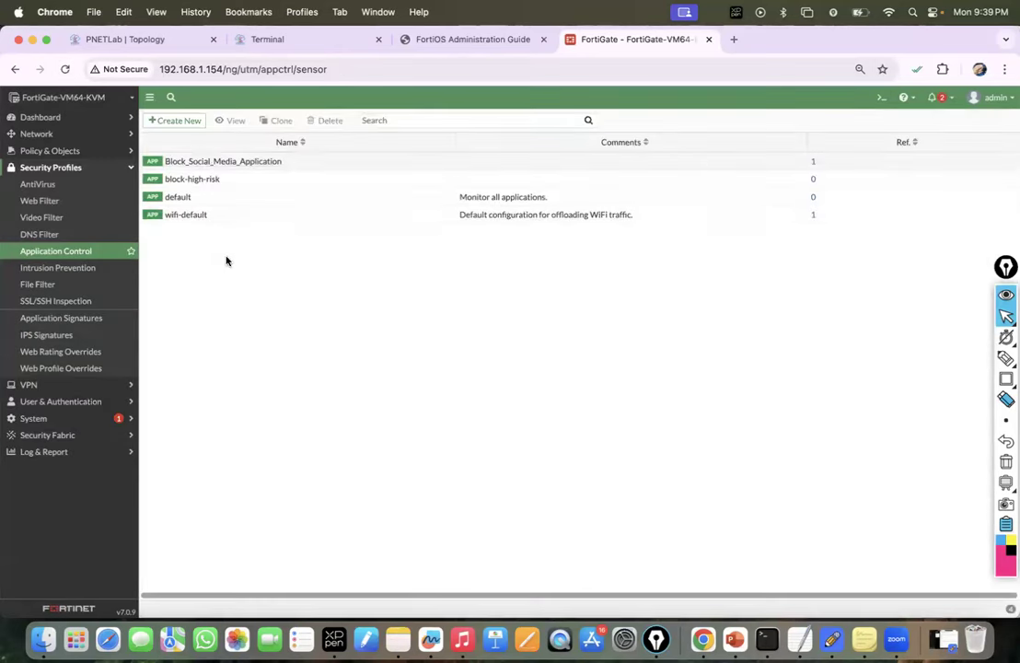
# Step: Start a new application sensor with an application override, and examine the Risk column's filter levels
pyautogui.click(173, 122)
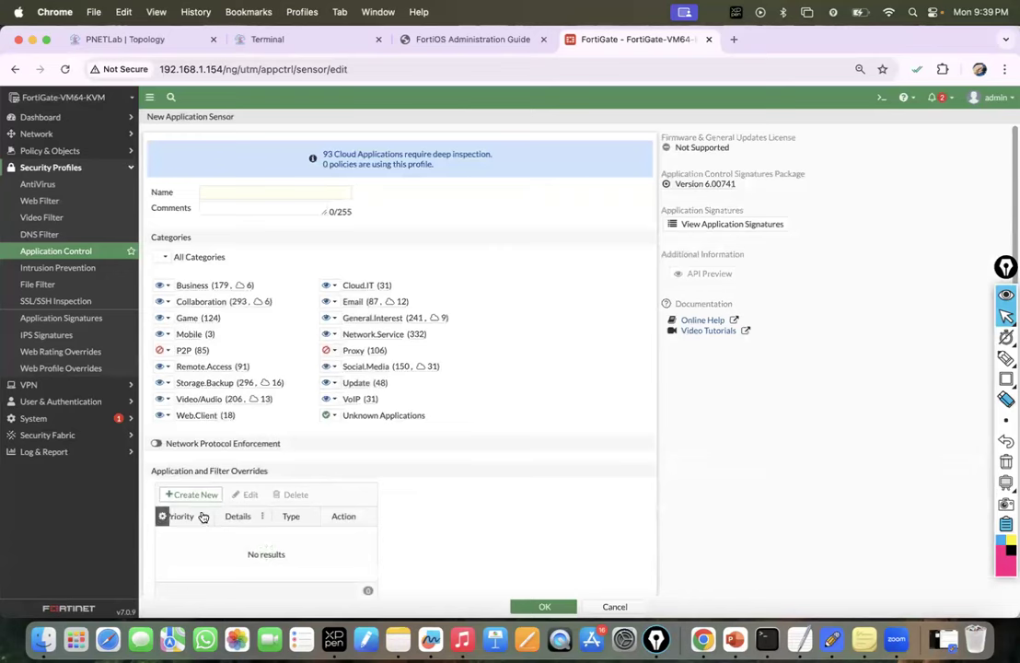
pyautogui.click(191, 495)
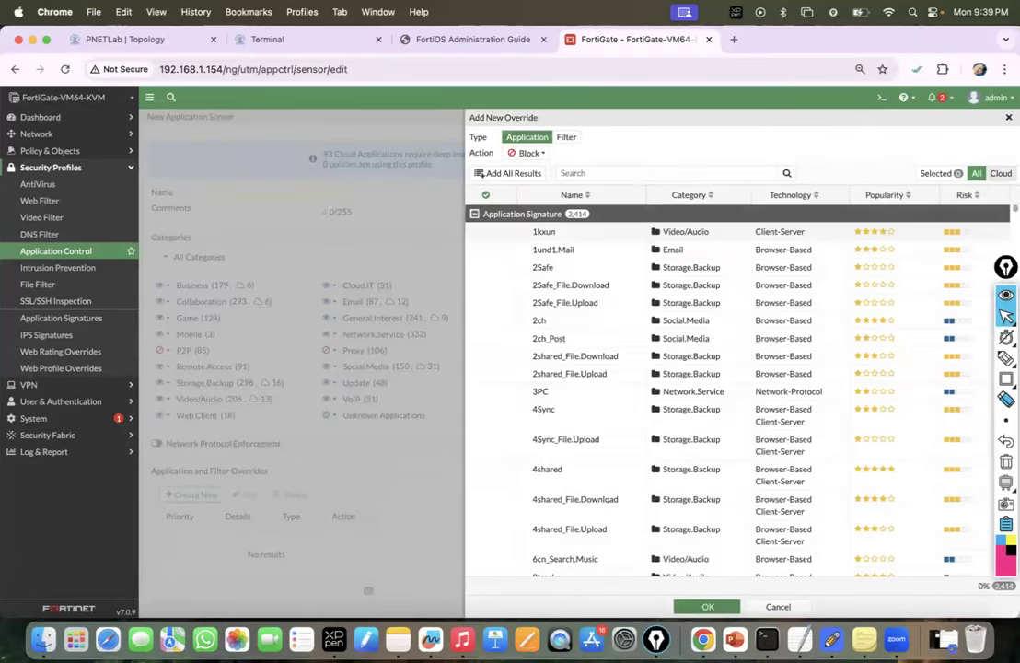
pyautogui.click(1000, 194)
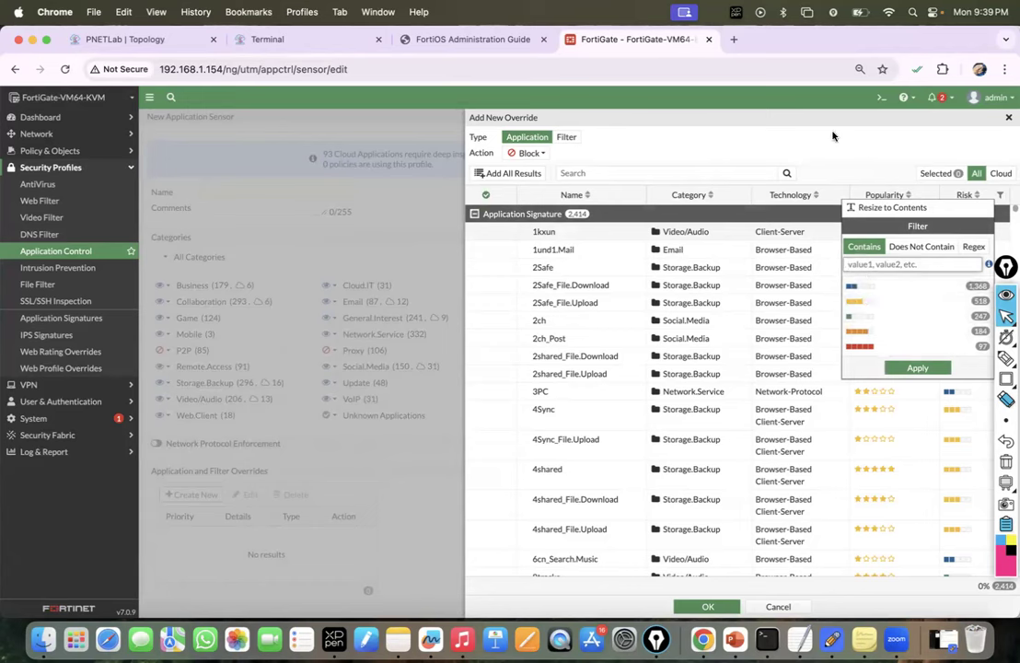
pyautogui.click(881, 164)
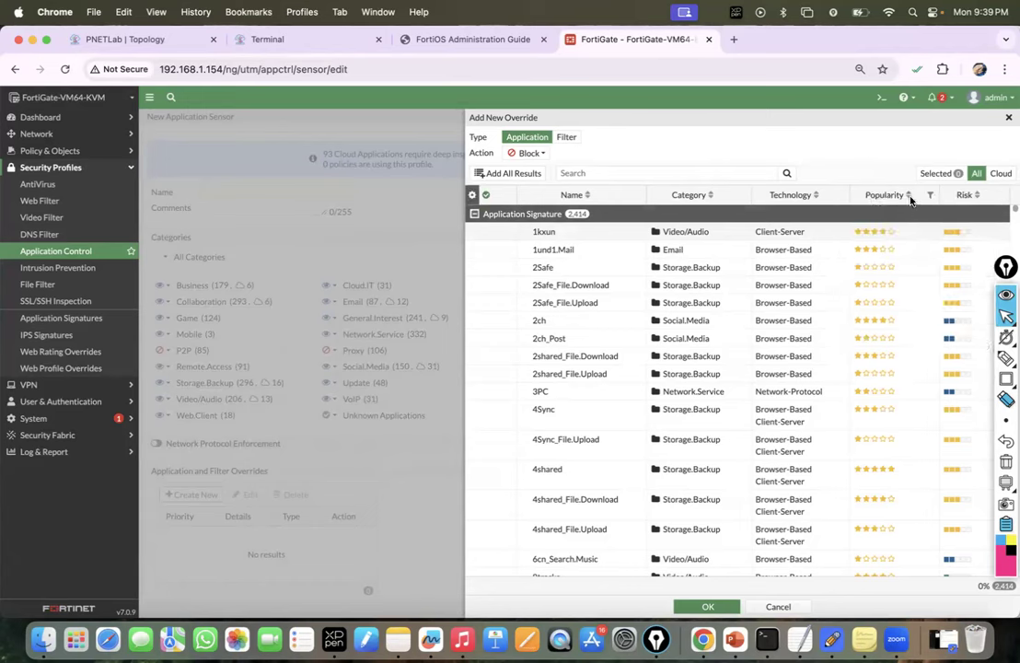
# Step: Sort the signatures by popularity, and examine the Popularity and Technology filter options, including Peer-to-Peer
pyautogui.click(911, 197)
pyautogui.click(930, 196)
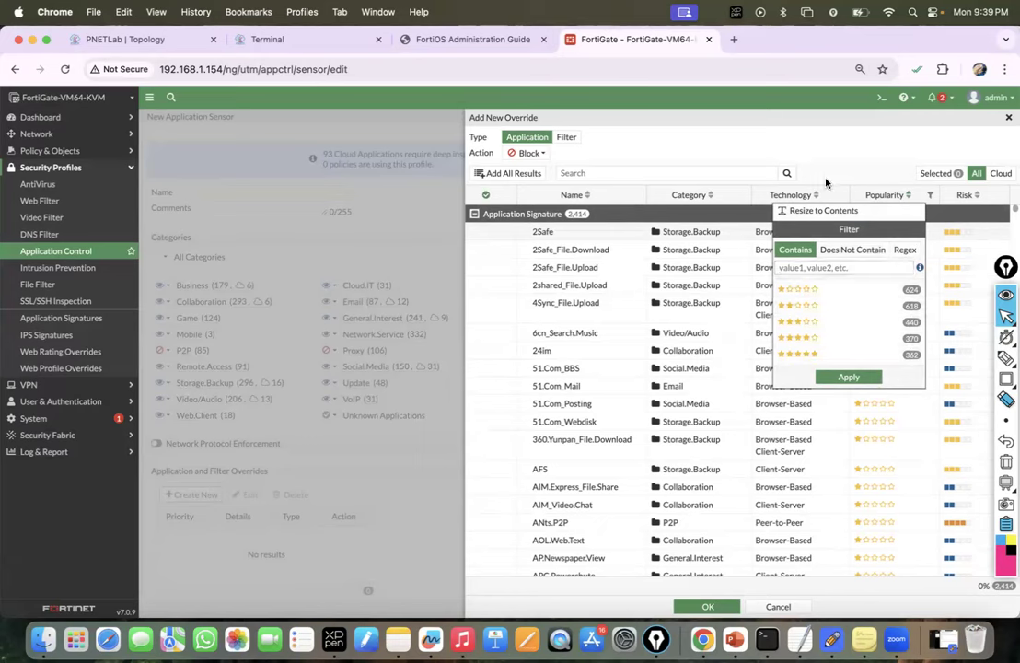
pyautogui.click(839, 197)
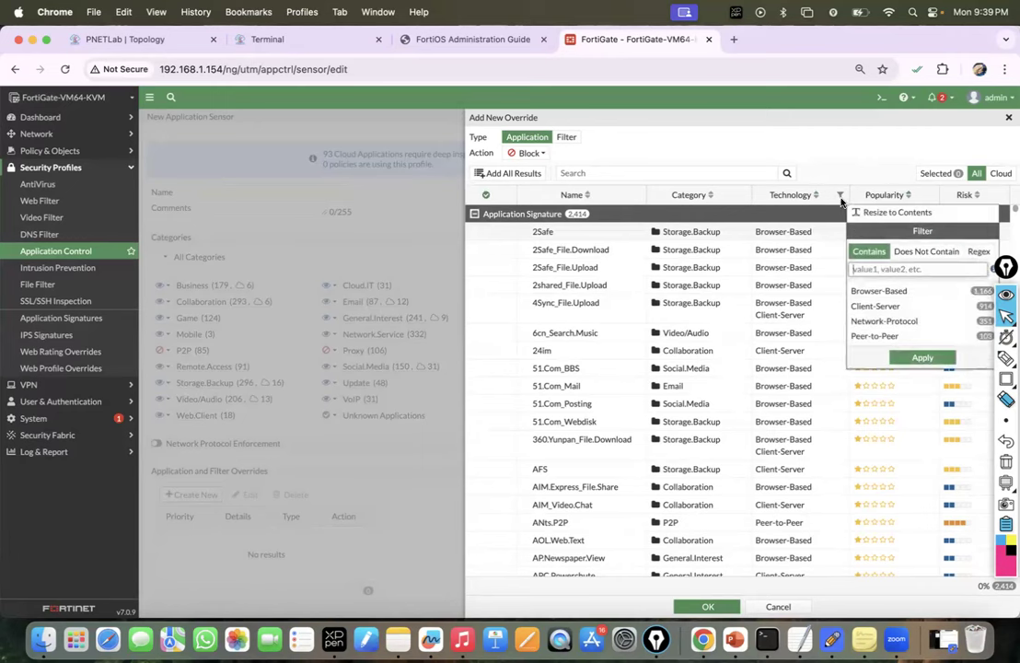
pyautogui.click(871, 337)
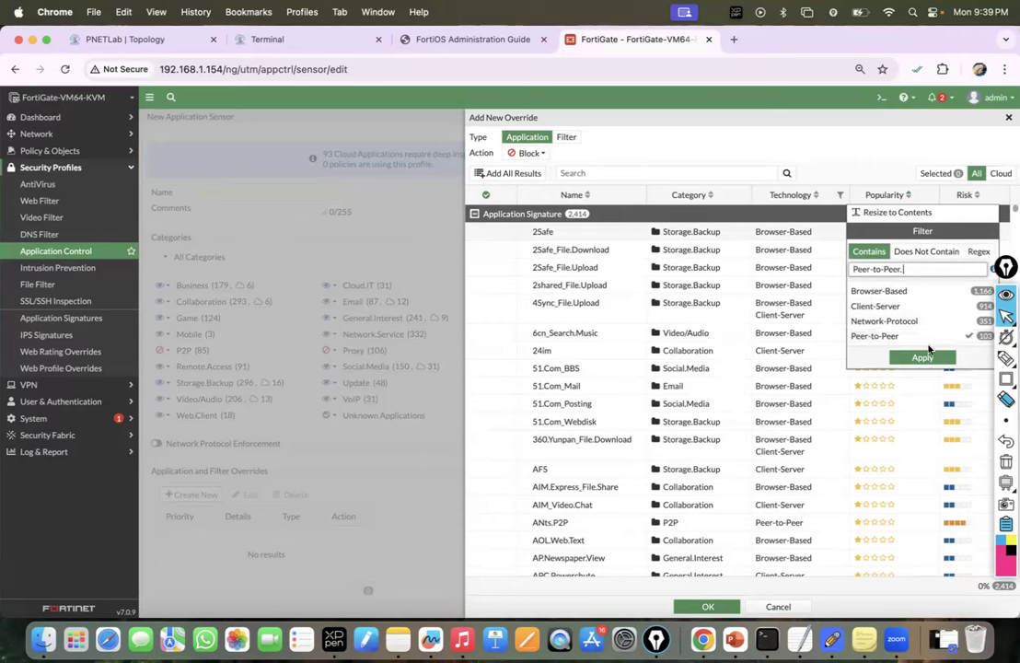
pyautogui.click(847, 170)
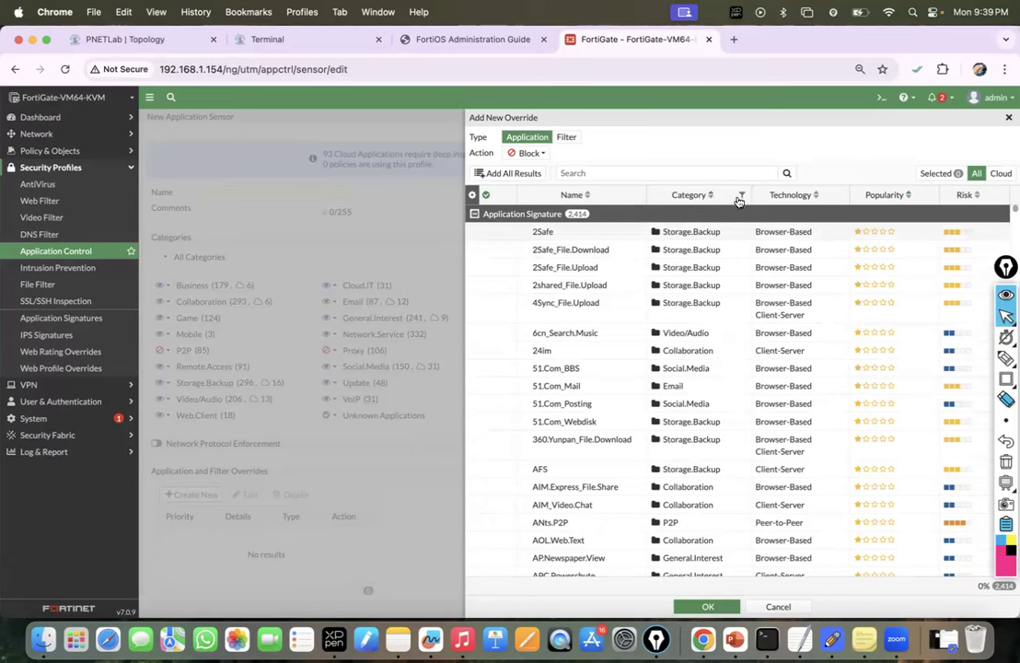
# Step: Examine the Category and Name filter options for the application signatures without applying a filter
pyautogui.click(741, 196)
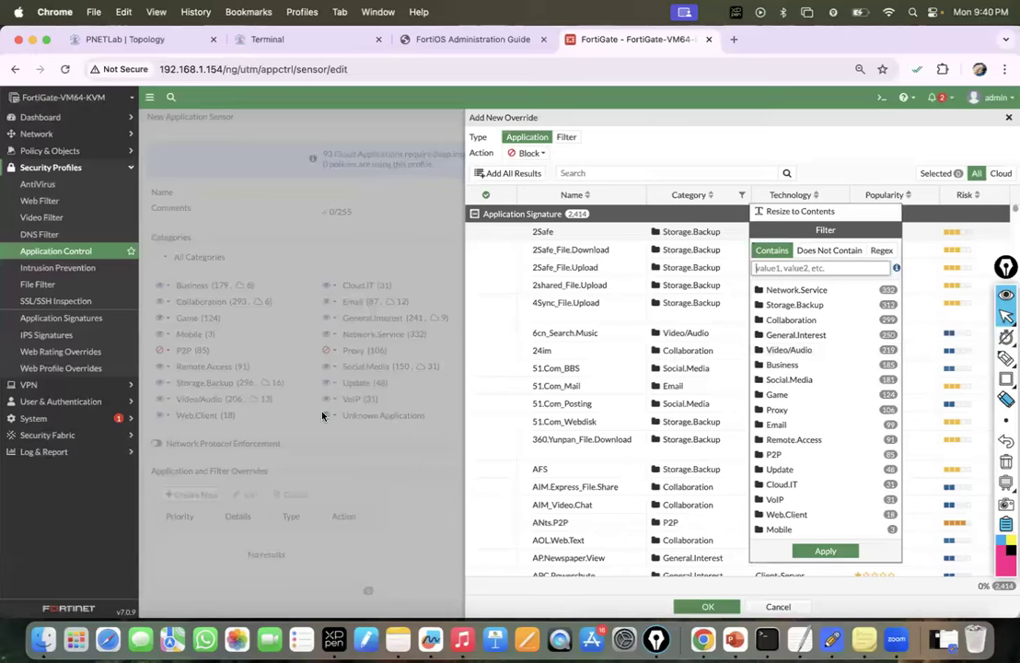
pyautogui.click(781, 353)
pyautogui.click(671, 170)
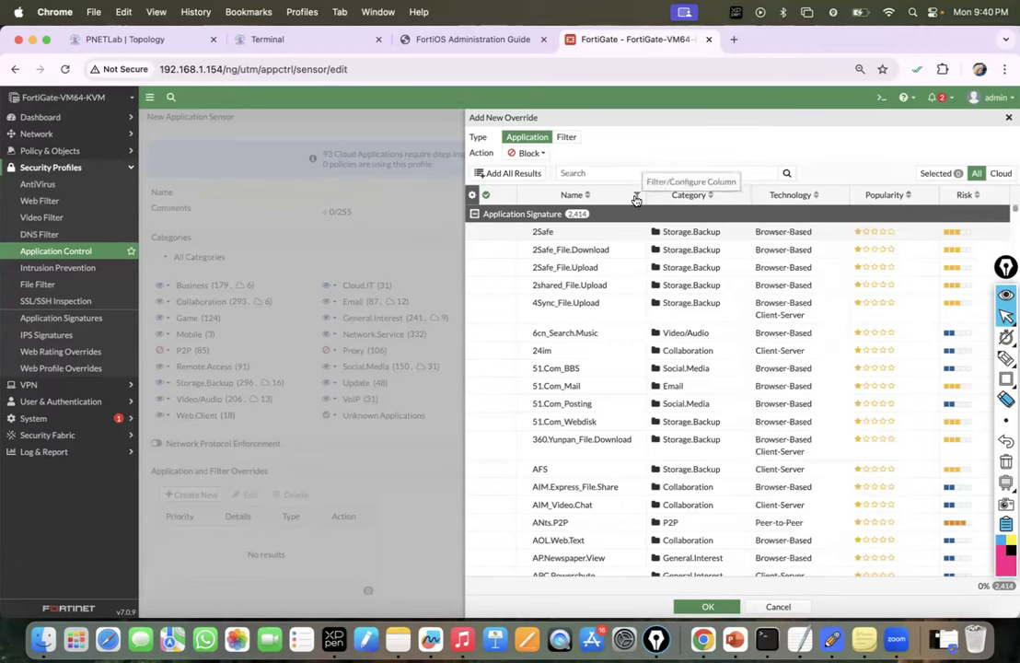
pyautogui.click(637, 194)
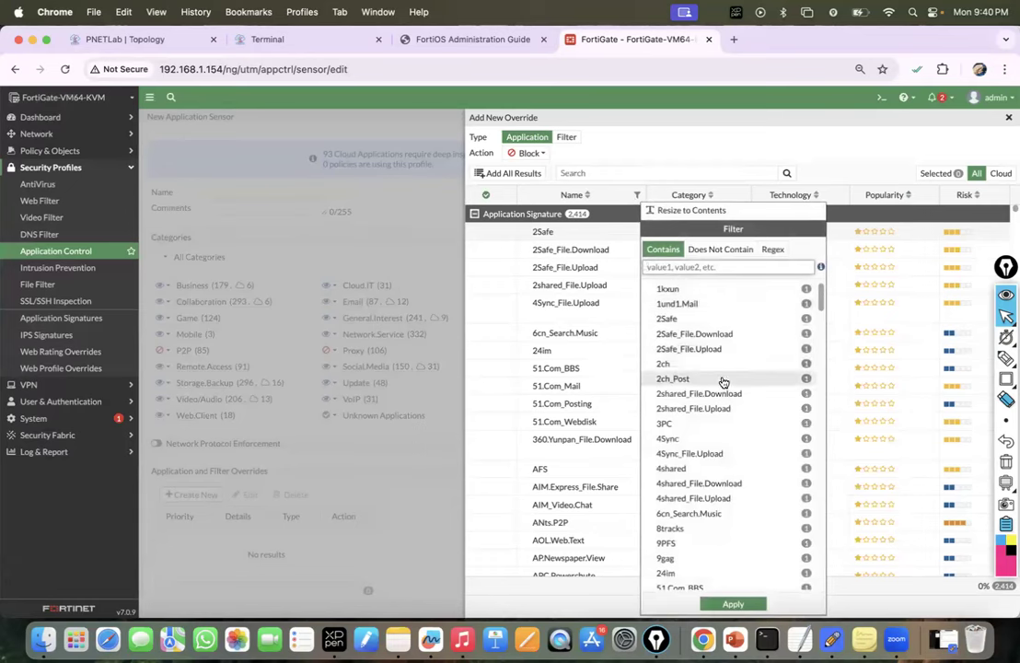
pyautogui.scroll(-5, 724, 381)
pyautogui.scroll(-10, 722, 382)
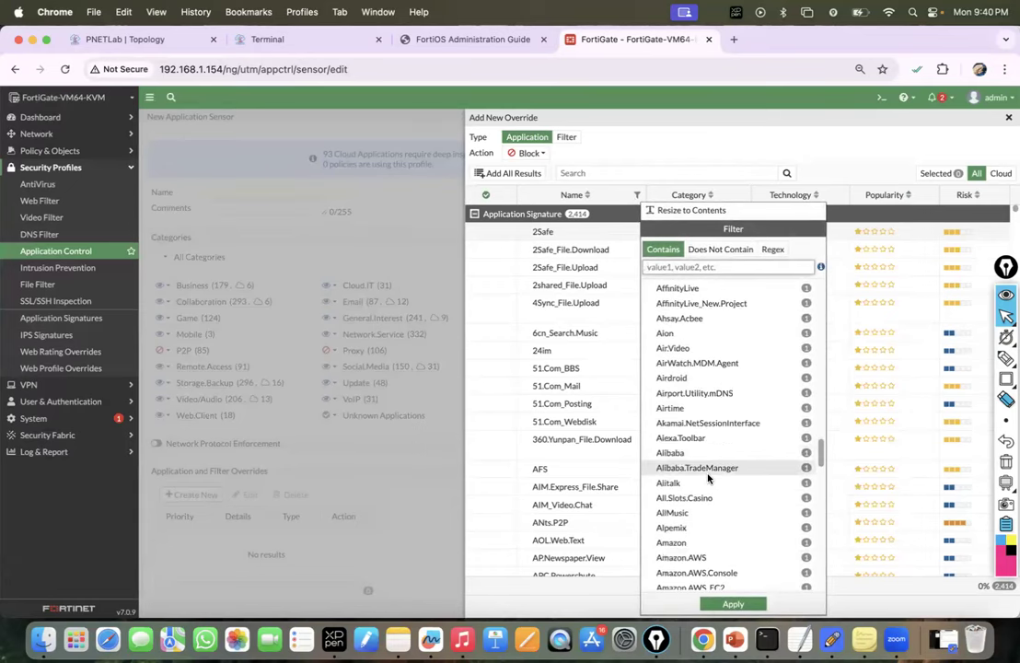
pyautogui.scroll(-10, 708, 479)
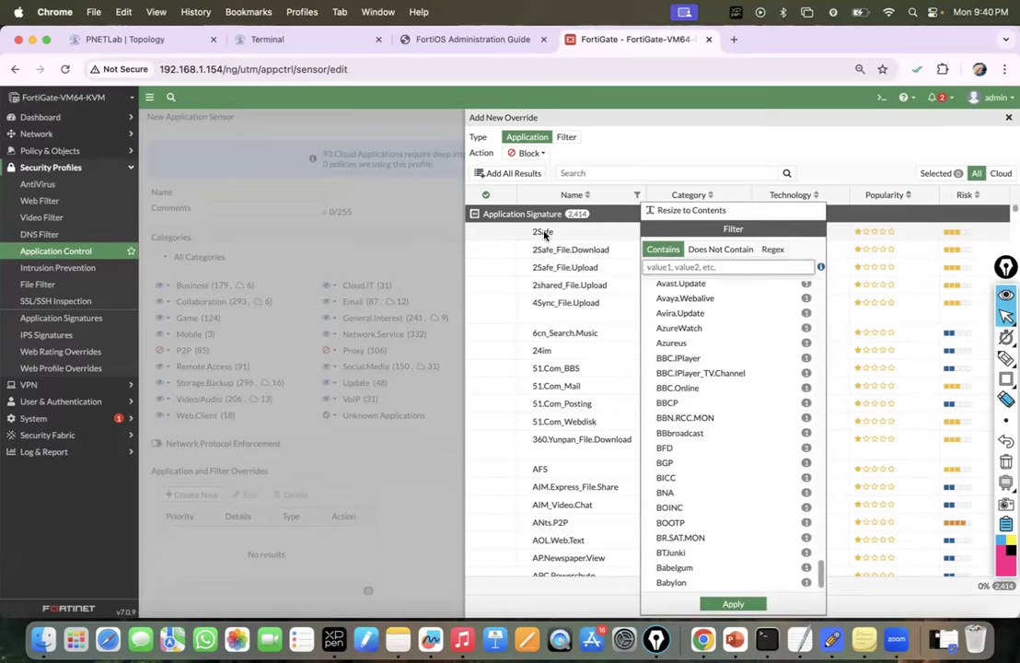
pyautogui.click(692, 145)
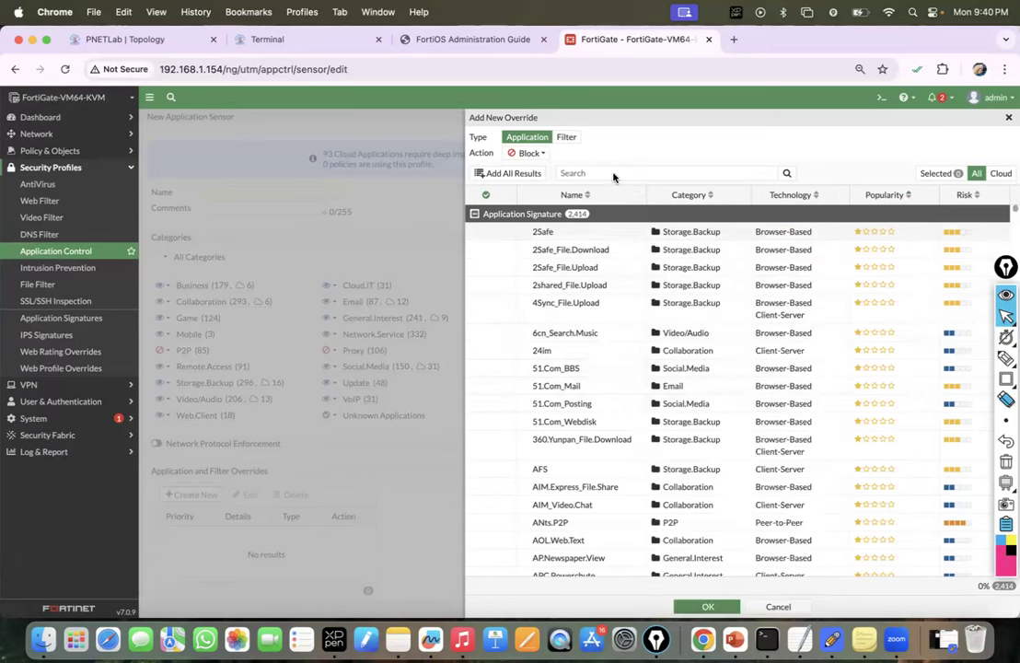
# Step: Compare the Filter and Application override types, and cancel both the override and the new sensor
pyautogui.click(567, 138)
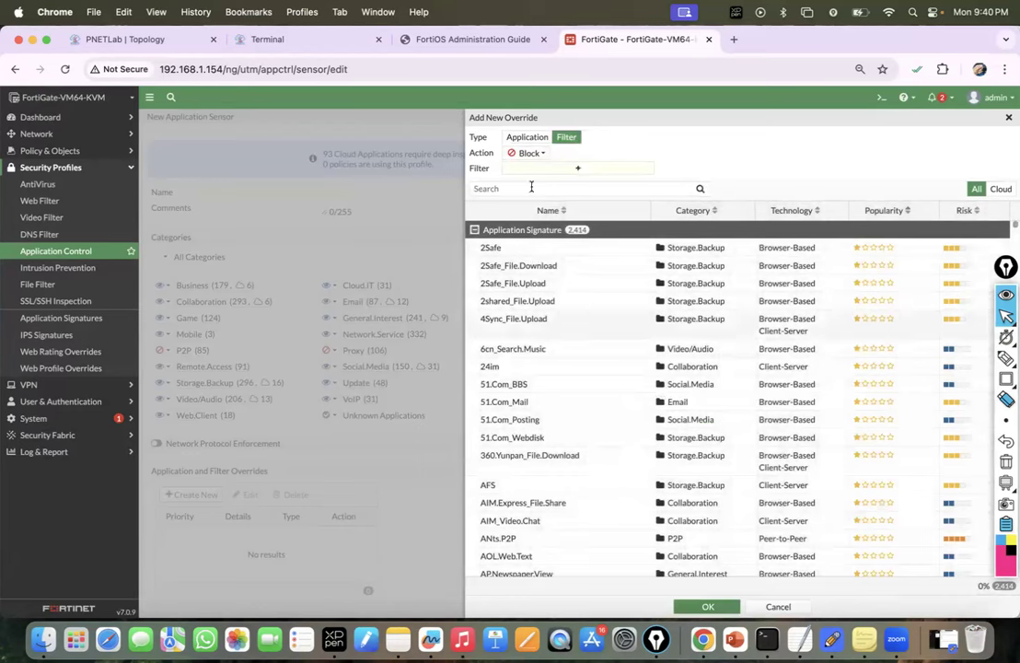
pyautogui.click(528, 137)
pyautogui.click(567, 138)
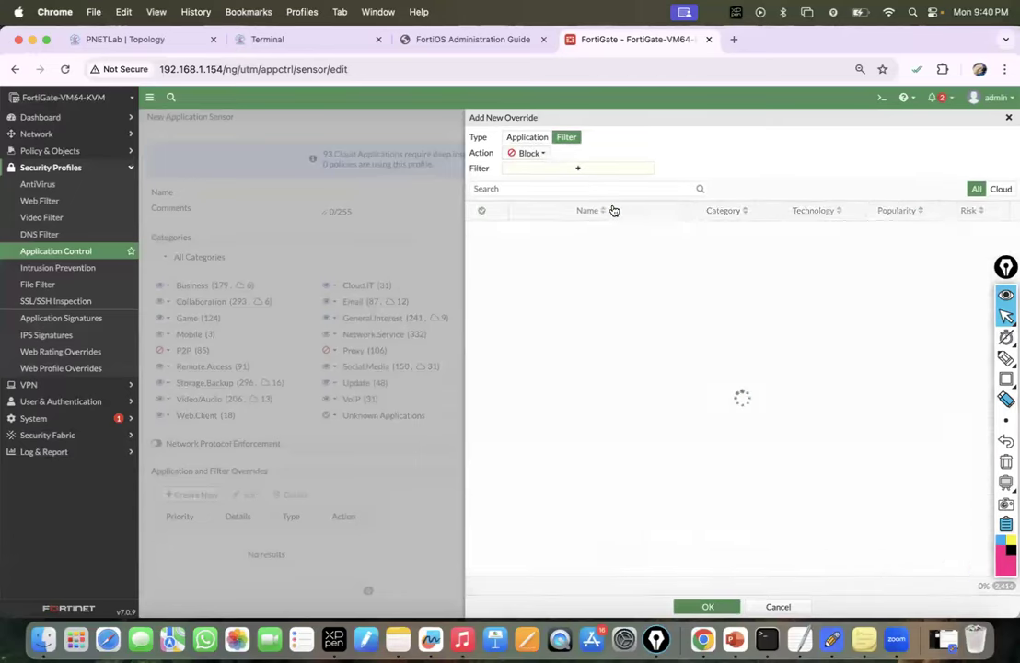
pyautogui.click(522, 140)
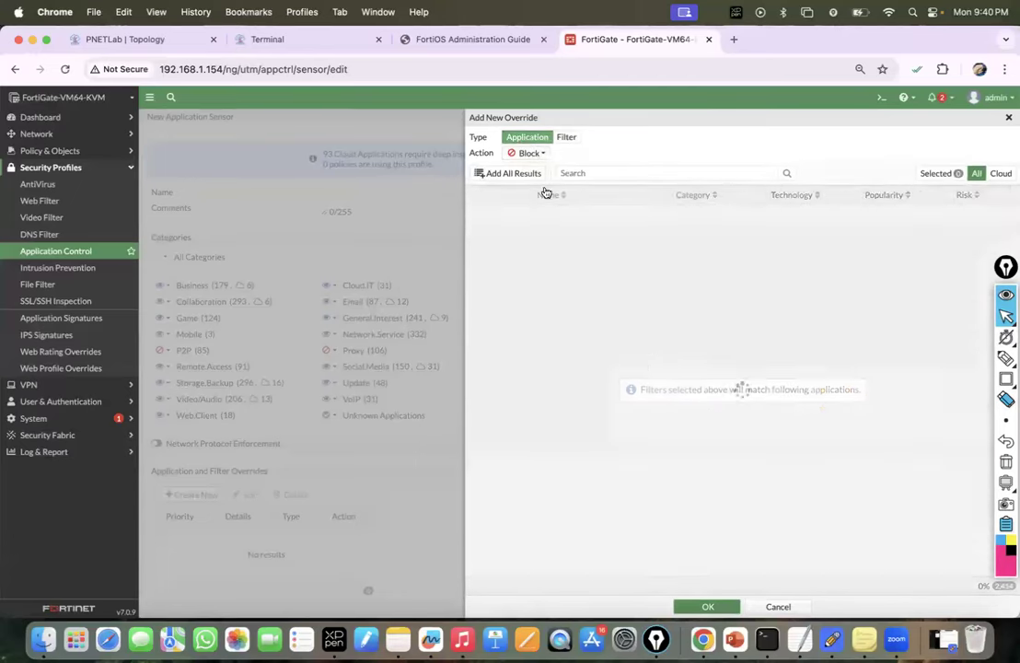
pyautogui.click(778, 607)
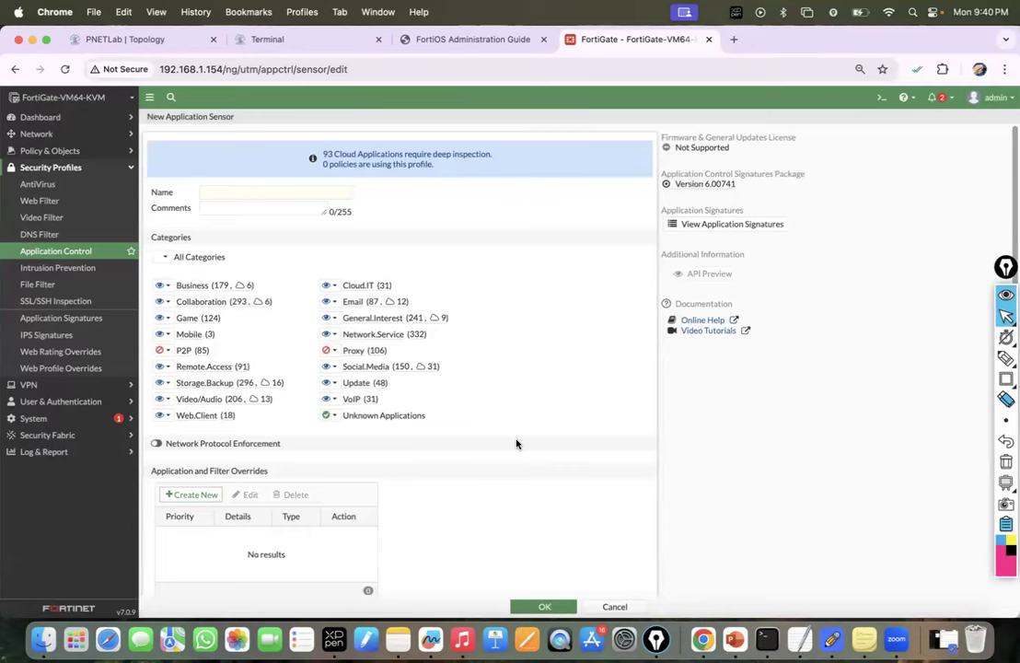
pyautogui.click(612, 607)
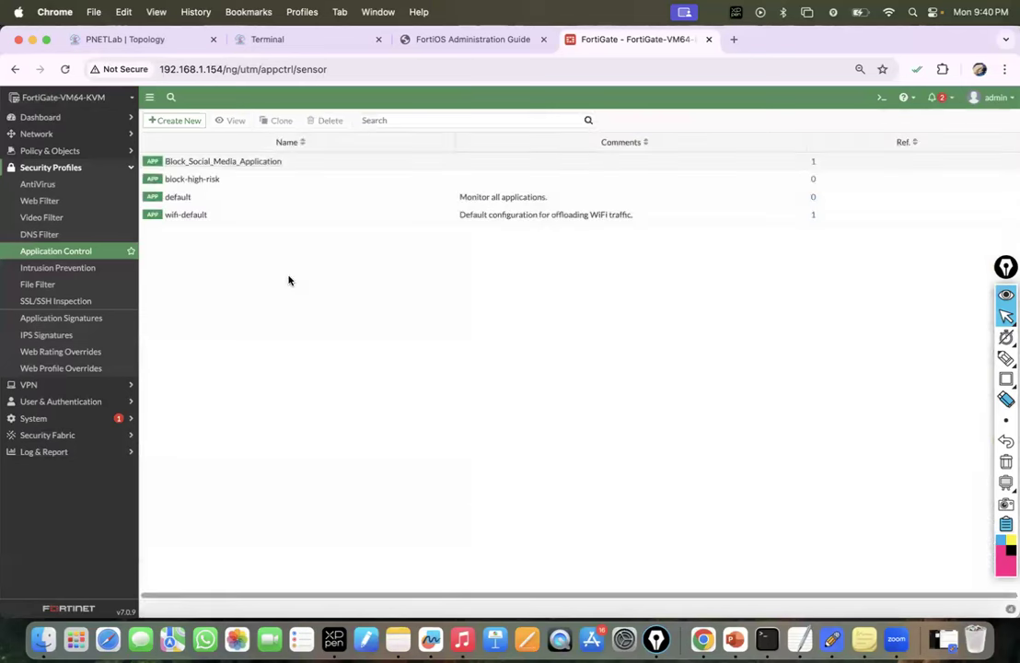